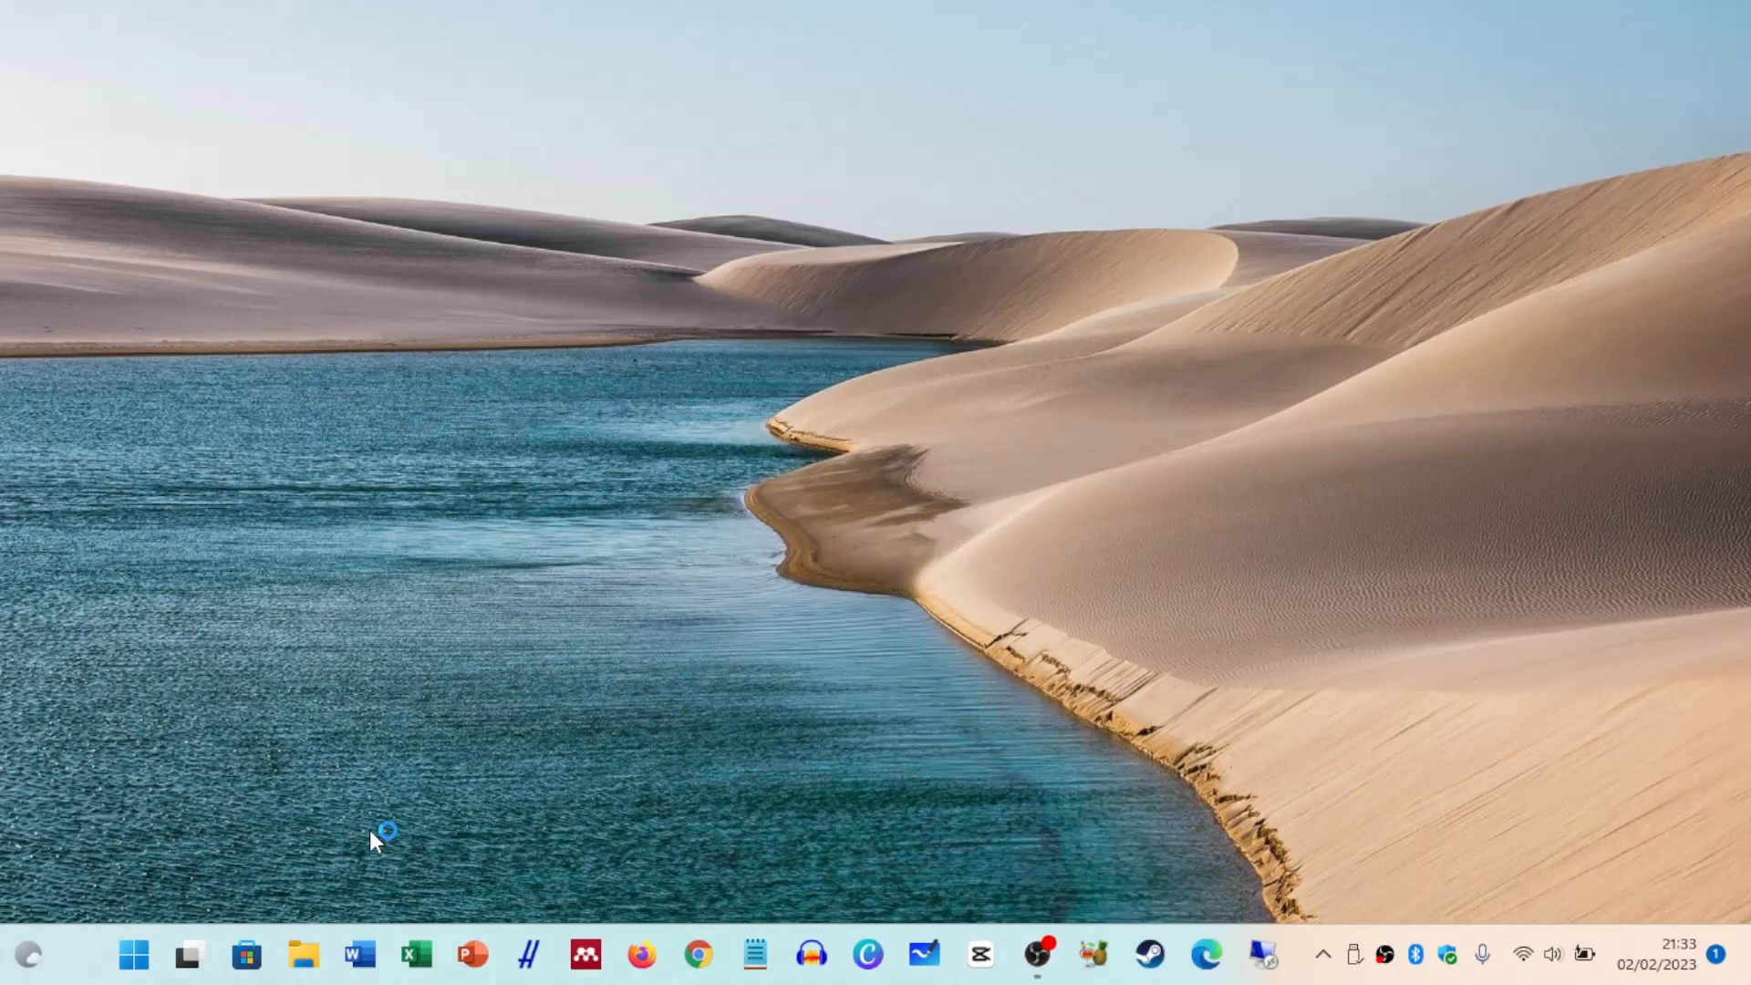
Launch Excel, create a blank workbook and select cell B2.
{"action": "left_click", "coordinate": [419, 955]}
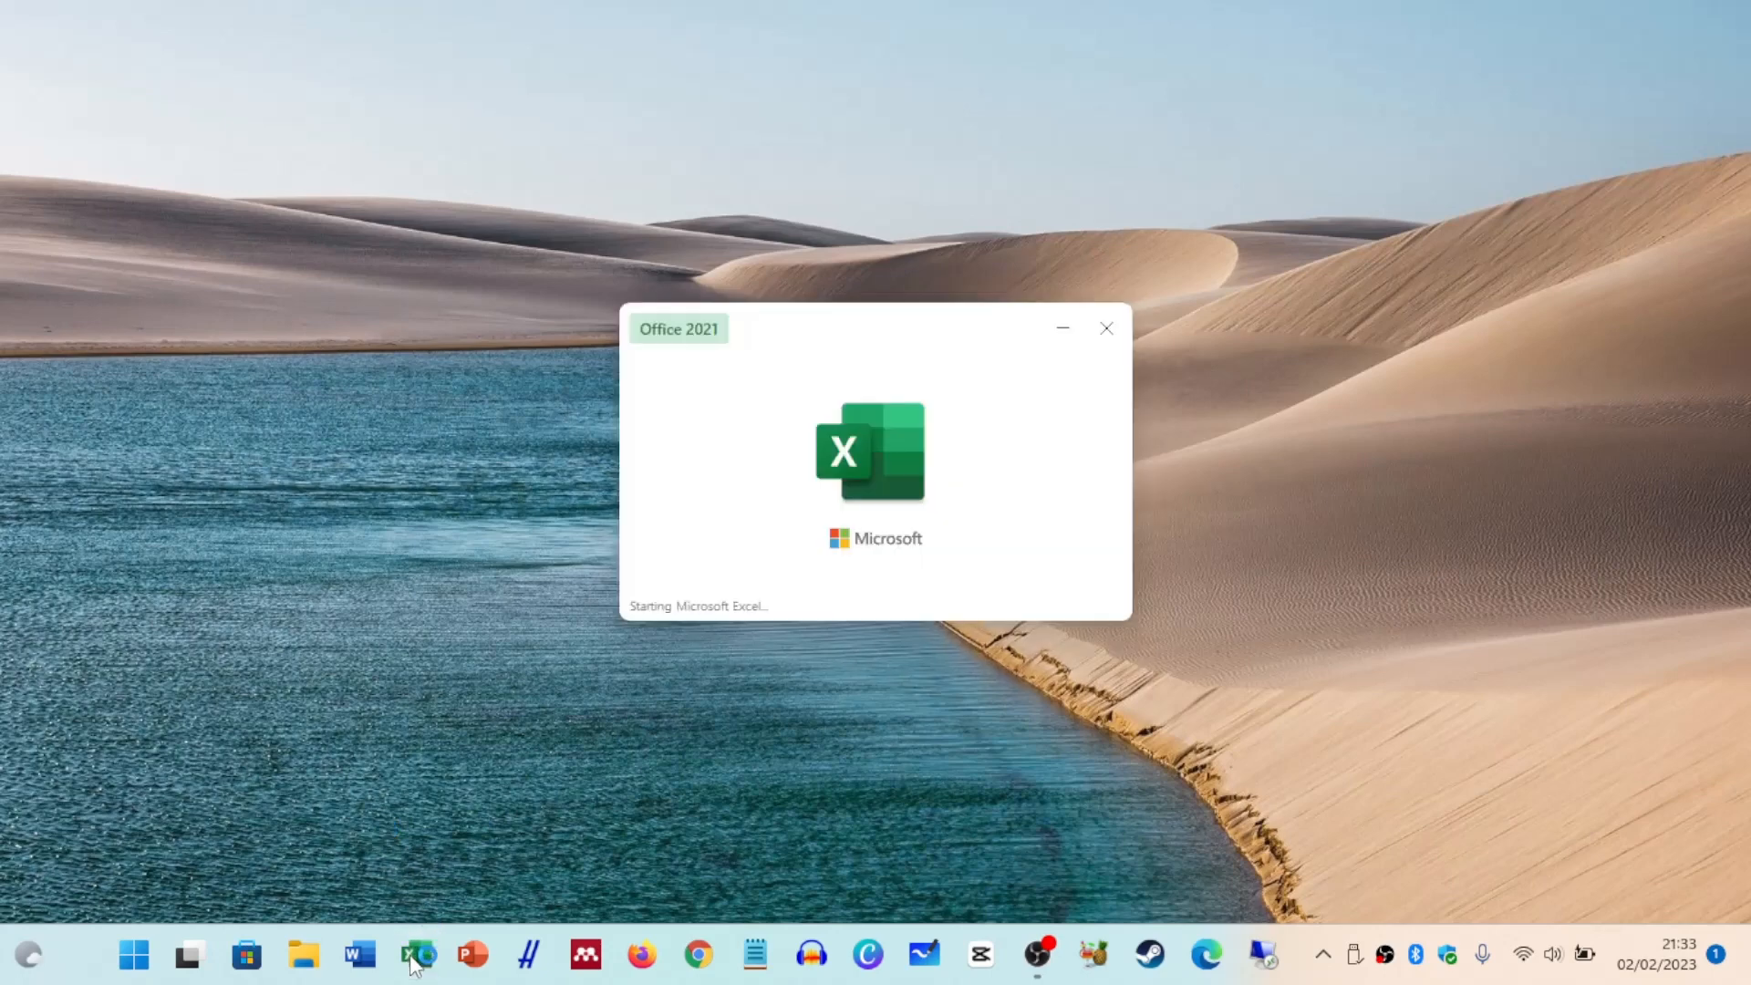
{"action": "left_click", "coordinate": [317, 279]}
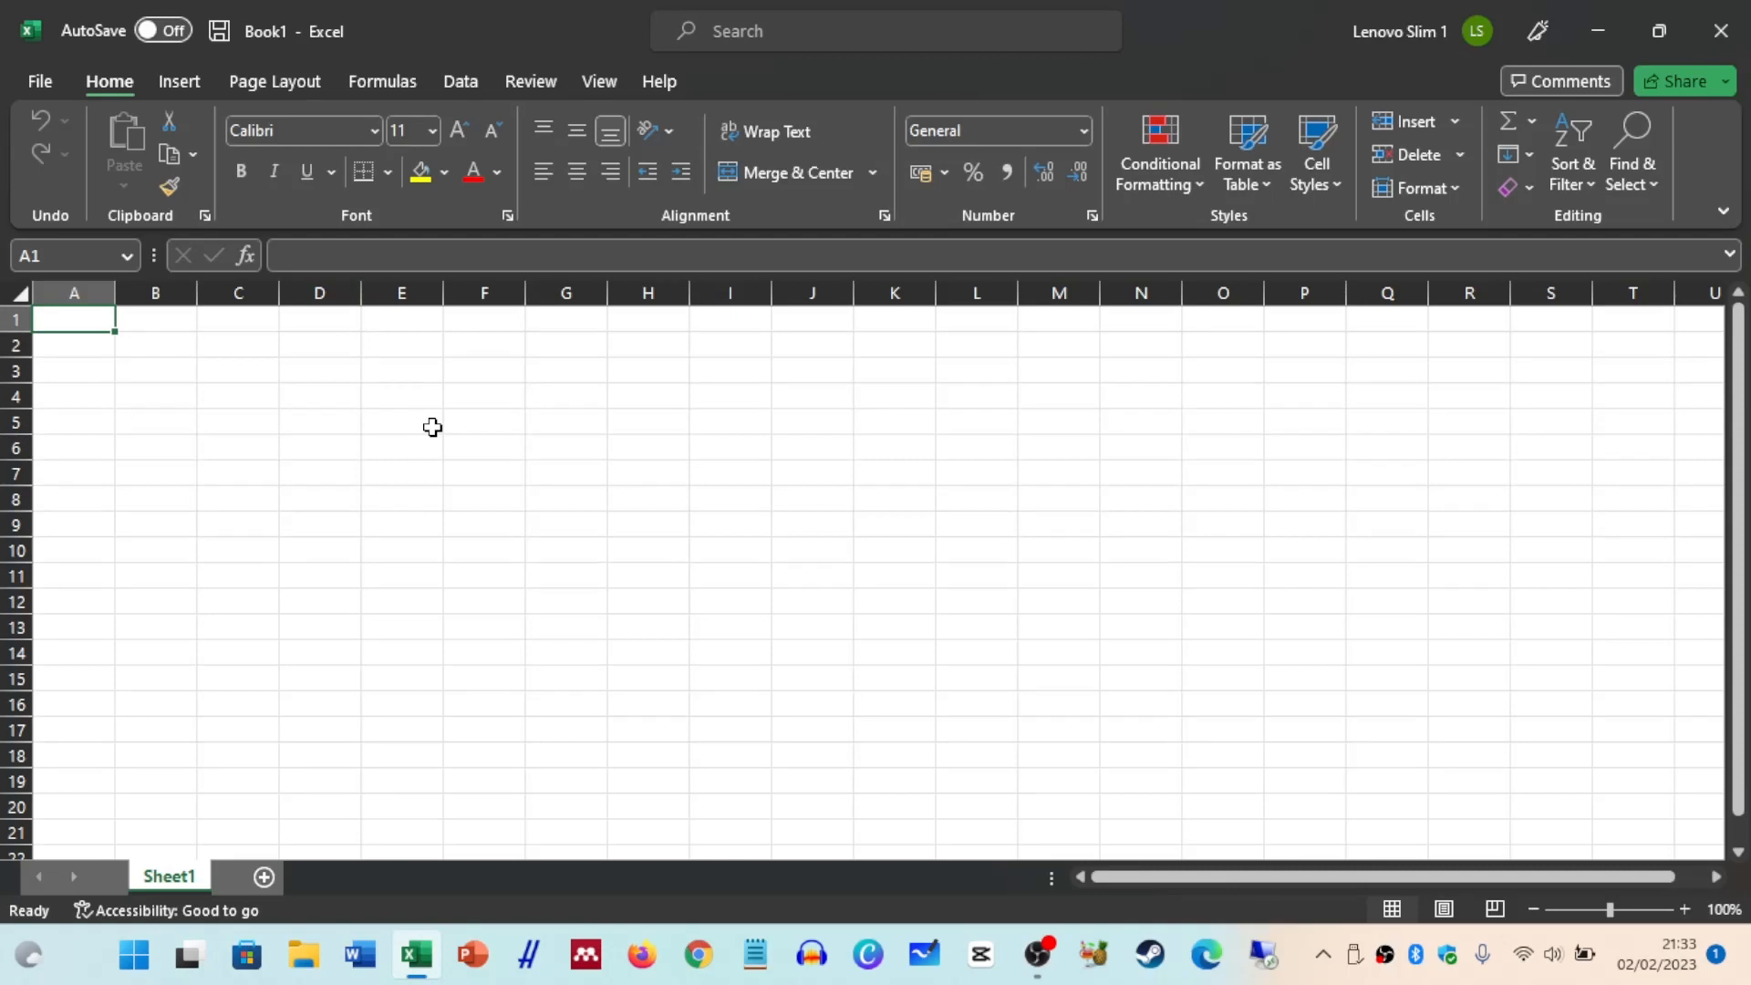
{"action": "left_click", "coordinate": [161, 343]}
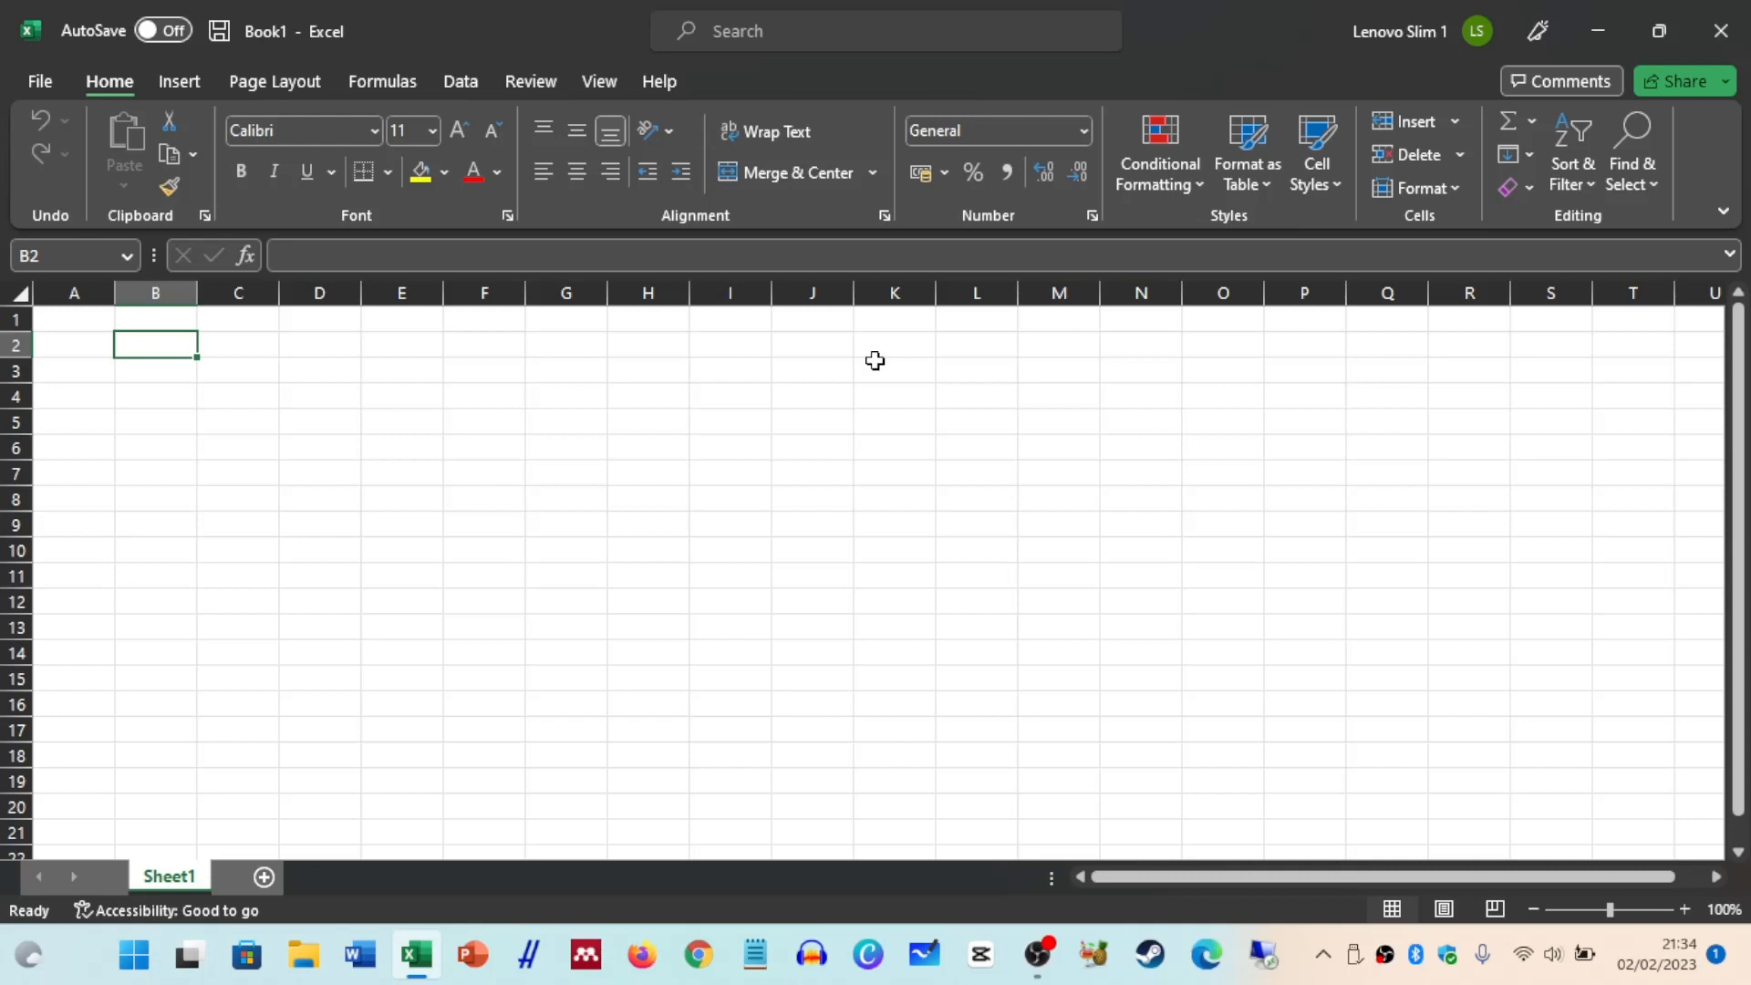
{"action": "type", "text": "perco"}
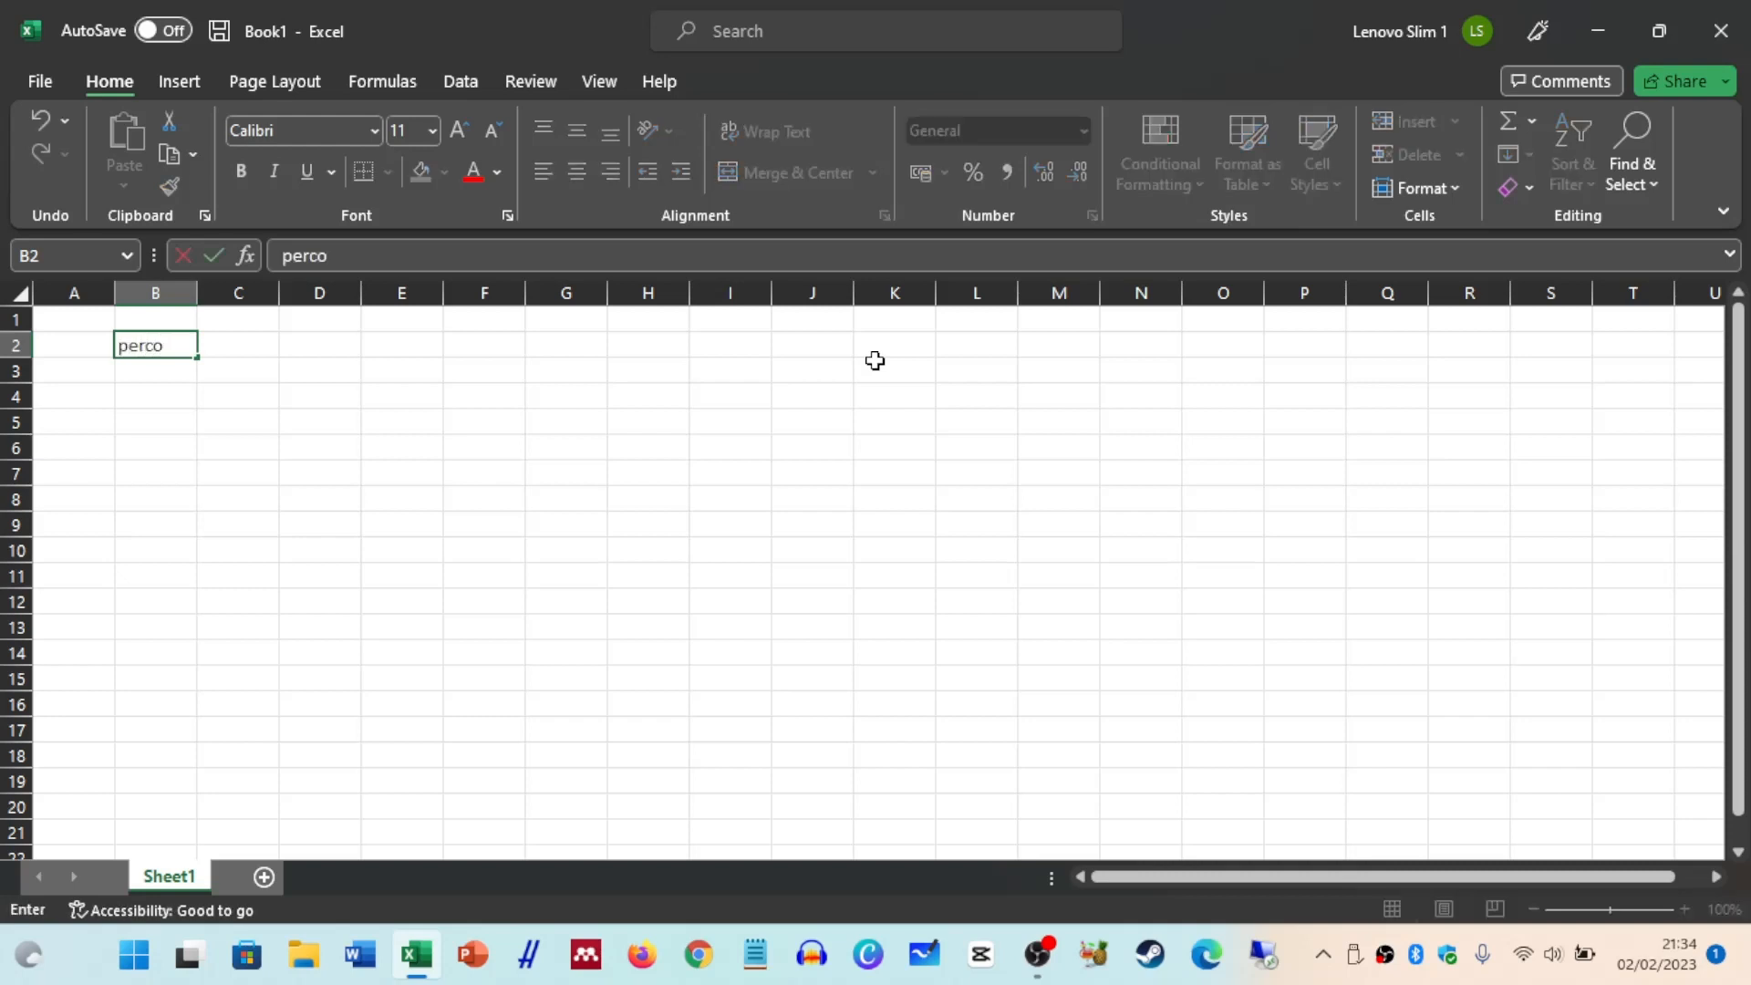
{"action": "type", "text": "baan"}
{"action": "key", "text": "BackSpace"}
{"action": "key", "text": "BackSpace"}
{"action": "key", "text": "BackSpace"}
{"action": "key", "text": "BackSpace"}
{"action": "key", "text": "BackSpace"}
{"action": "key", "text": "BackSpace"}
{"action": "key", "text": "BackSpace"}
{"action": "key", "text": "BackSpace"}
{"action": "key", "text": "BackSpace"}
Enter the heading "kadar (ppm)" in cell B2 and widen columns B and C.
{"action": "type", "text": "kadar"}
{"action": "key", "text": "Return"}
{"action": "key", "text": "Up"}
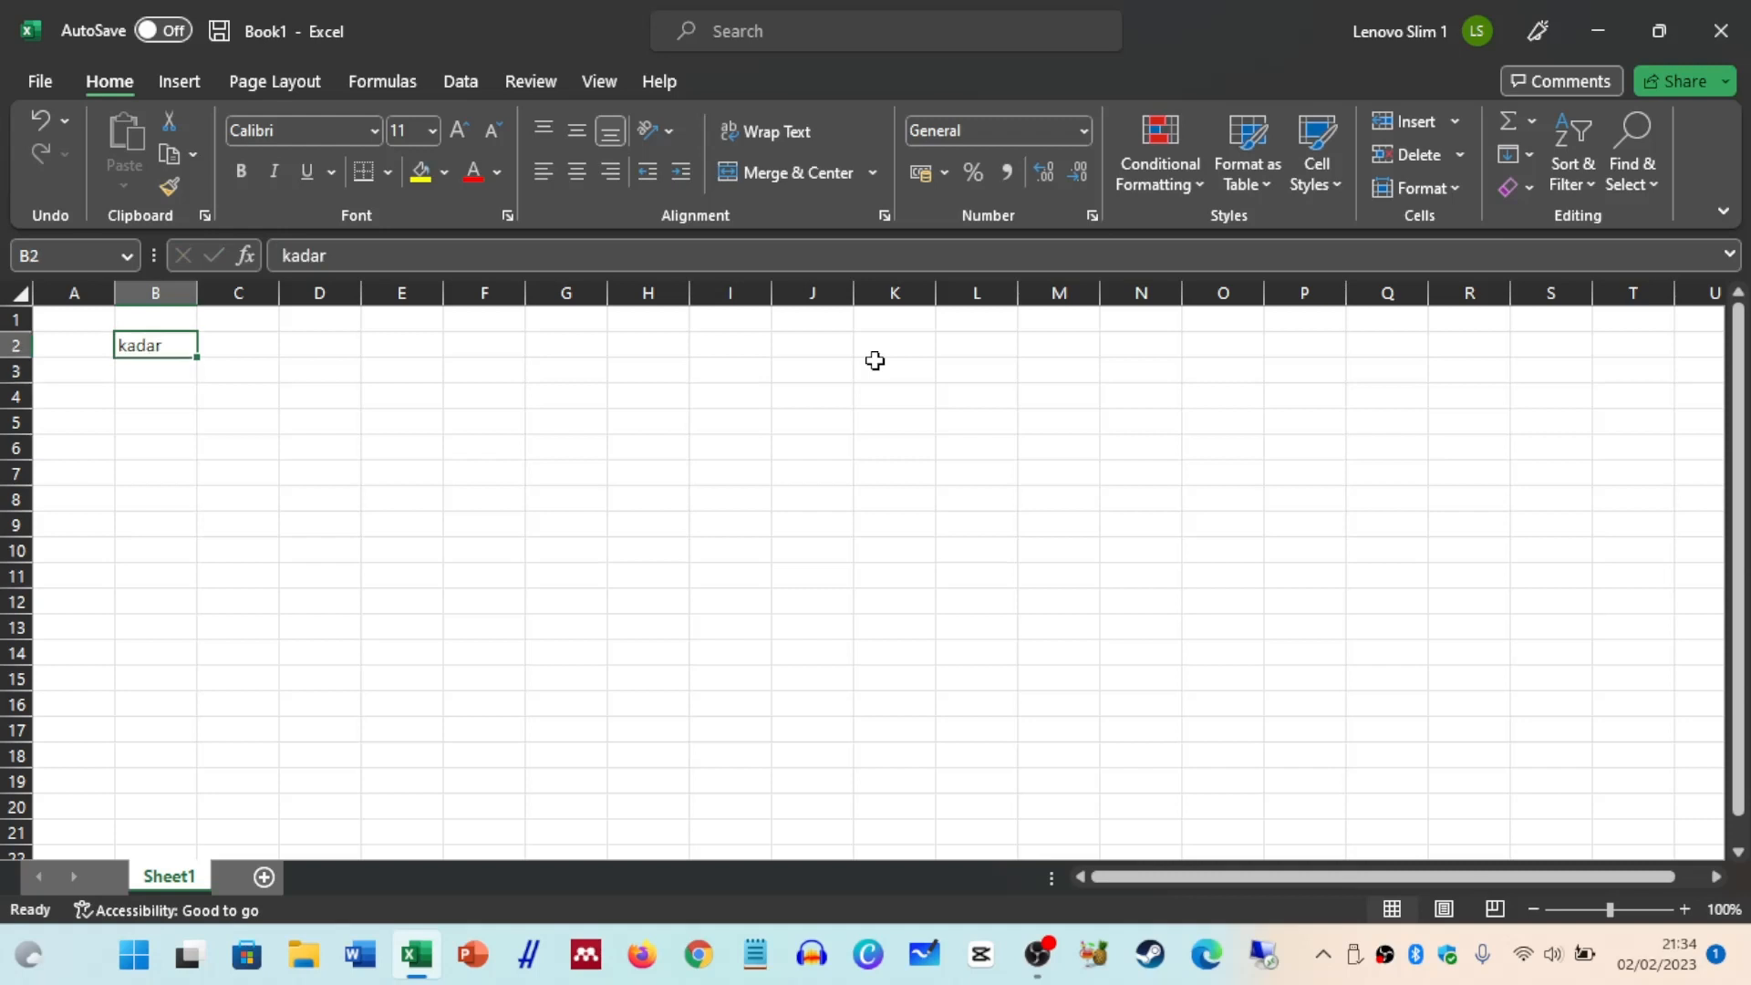
{"action": "key", "text": "F2"}
{"action": "type", "text": "("}
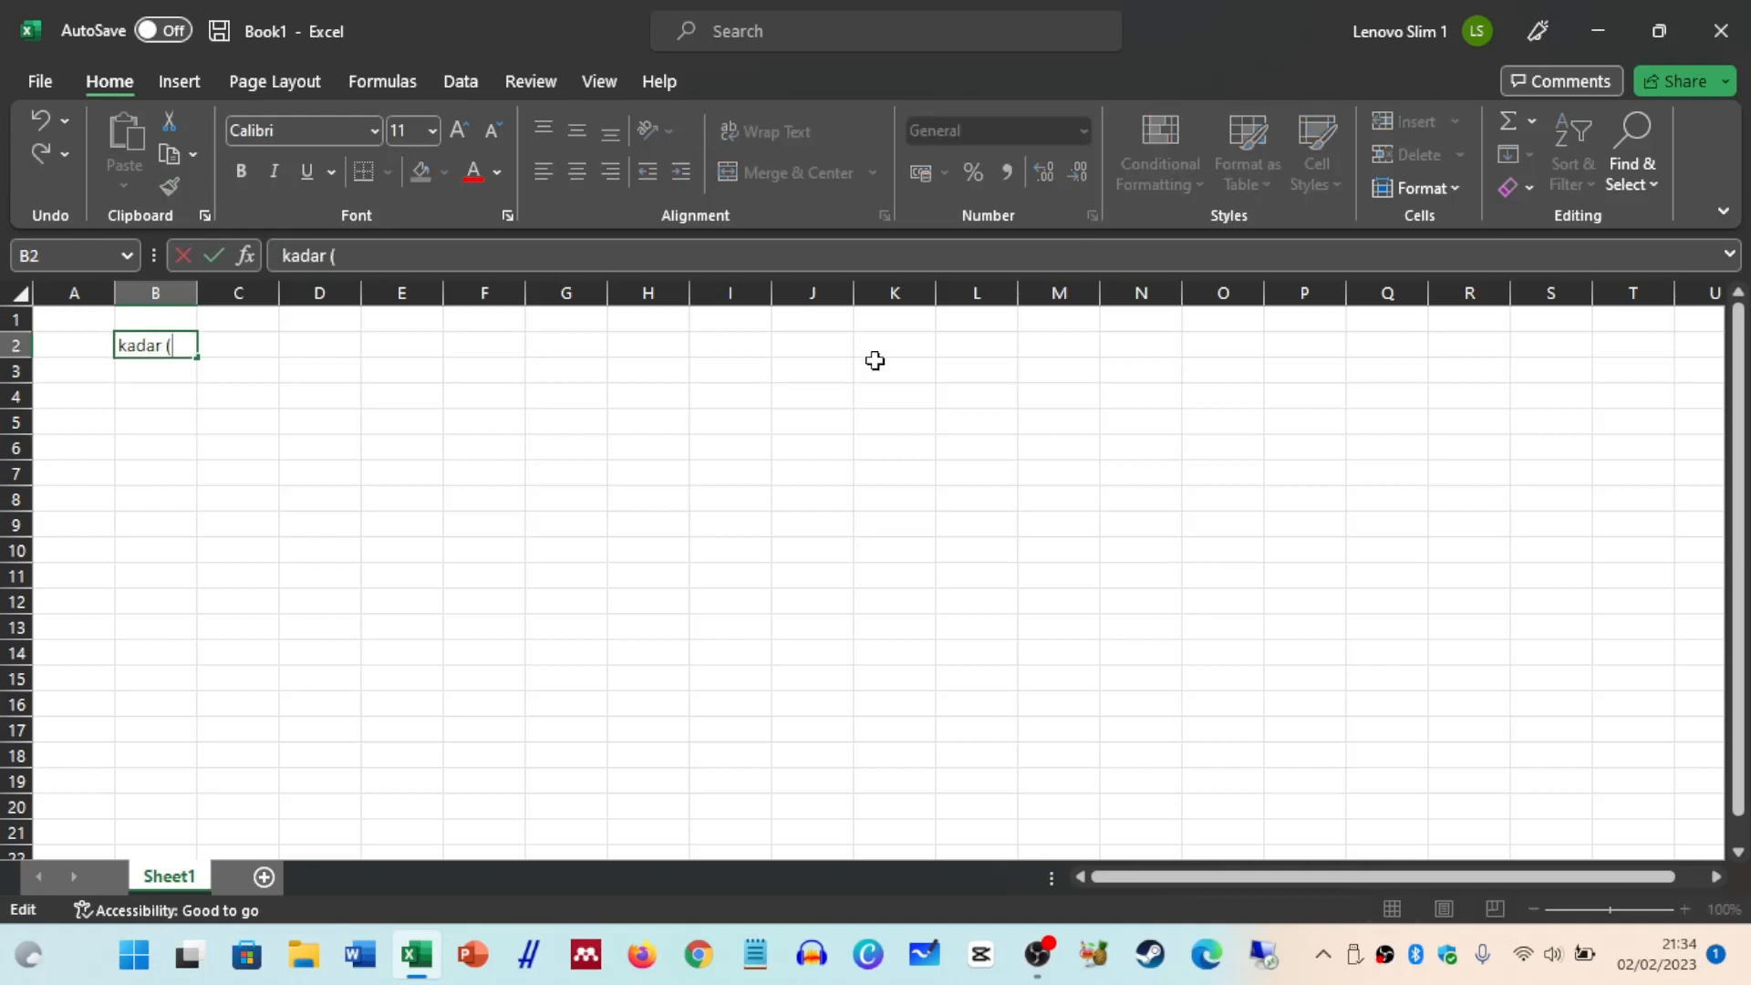
{"action": "type", "text": "ppm)"}
{"action": "left_click", "coordinate": [383, 414]}
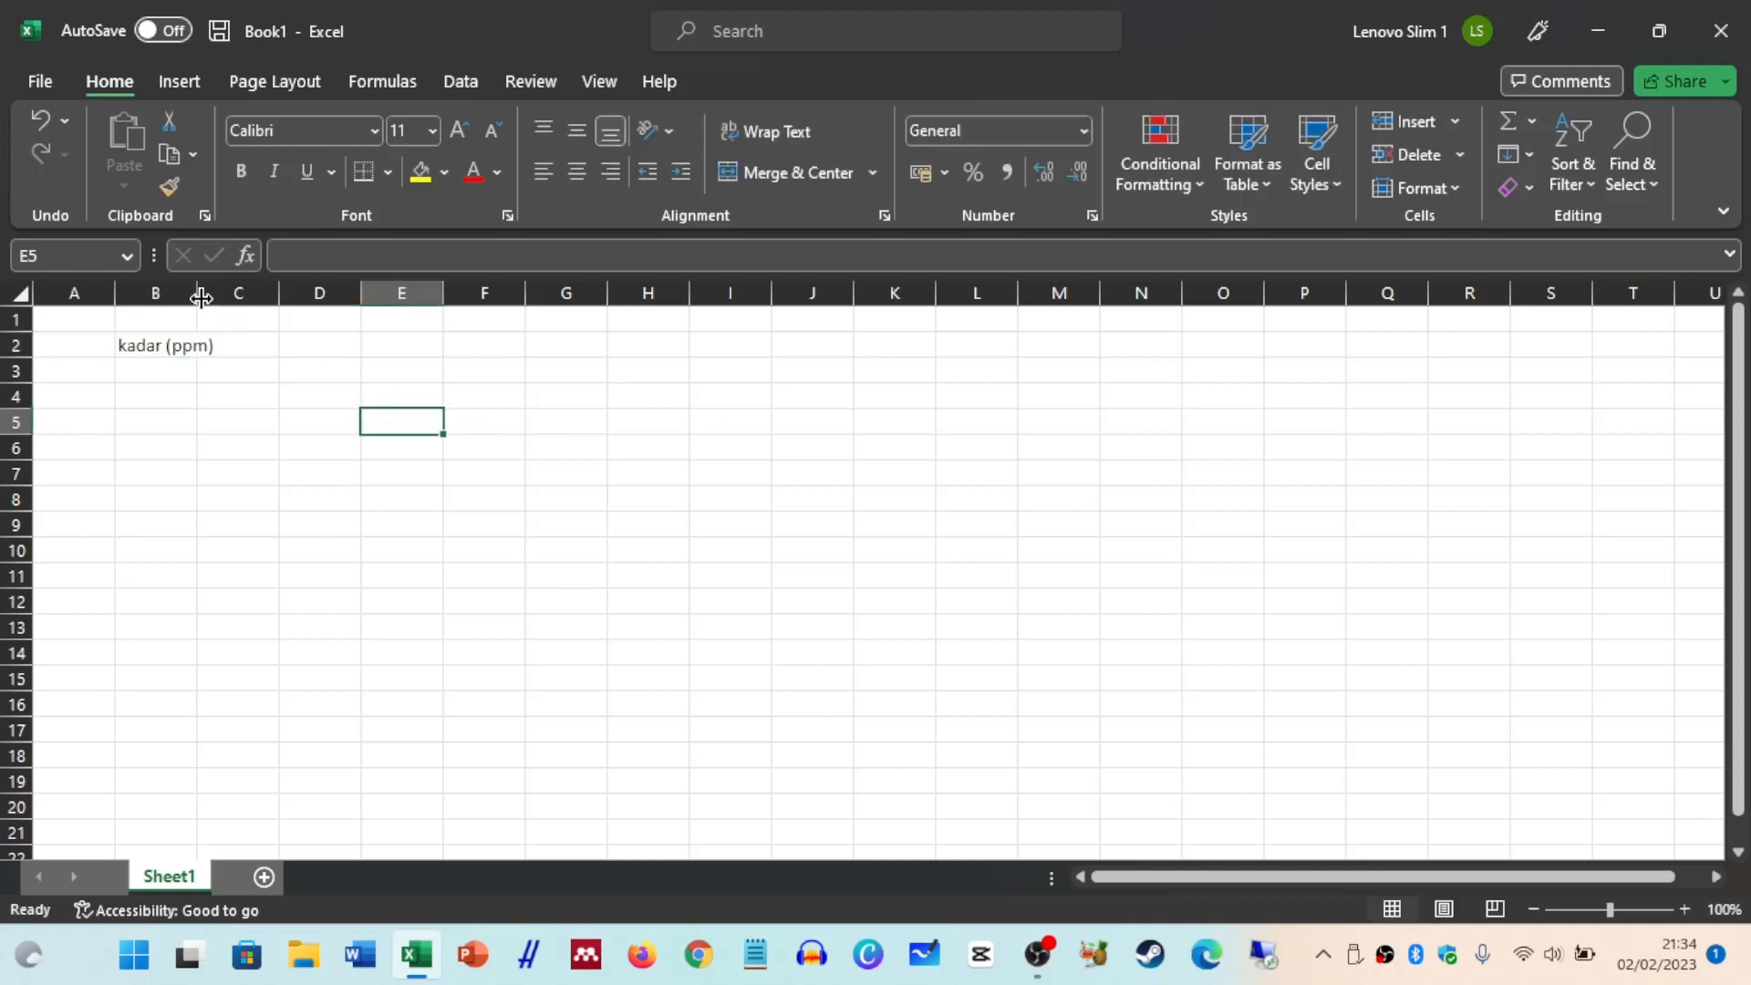
{"action": "left_click_drag", "start_coordinate": [197, 292], "coordinate": [358, 290]}
{"action": "left_click", "coordinate": [200, 345]}
Enter the heading "absorbansi" in cell C2, beside the concentration heading.
{"action": "left_click", "coordinate": [294, 343]}
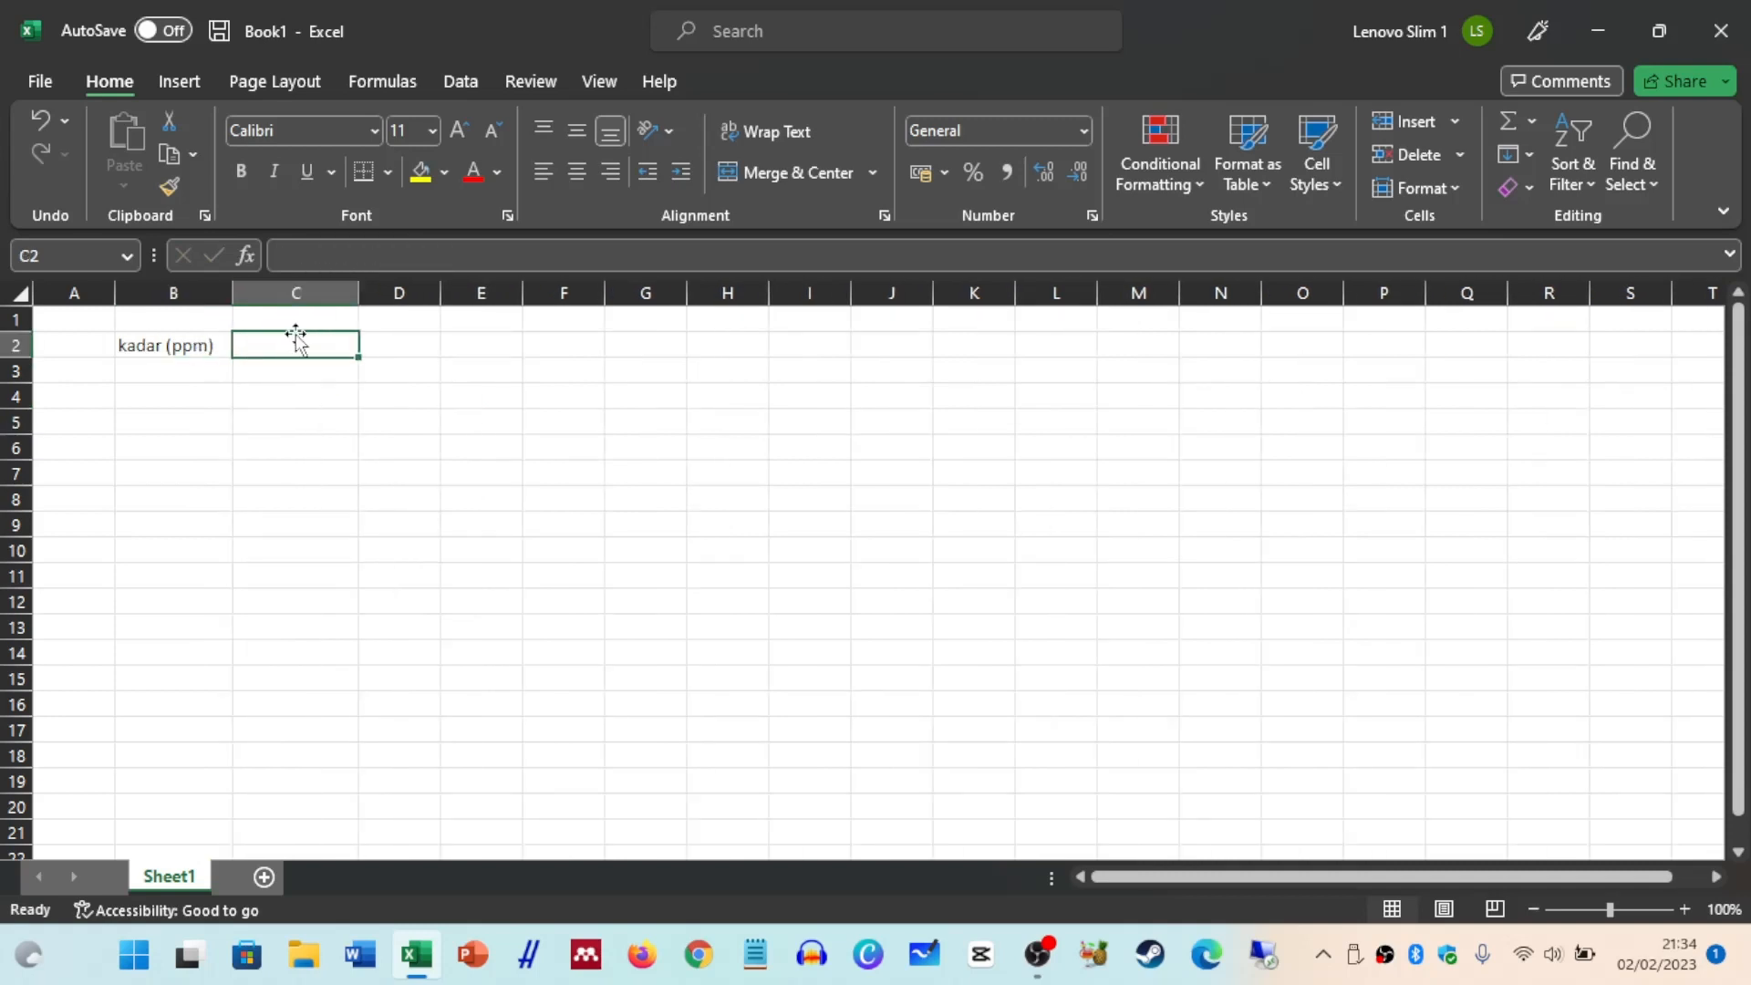
{"action": "type", "text": "abs"}
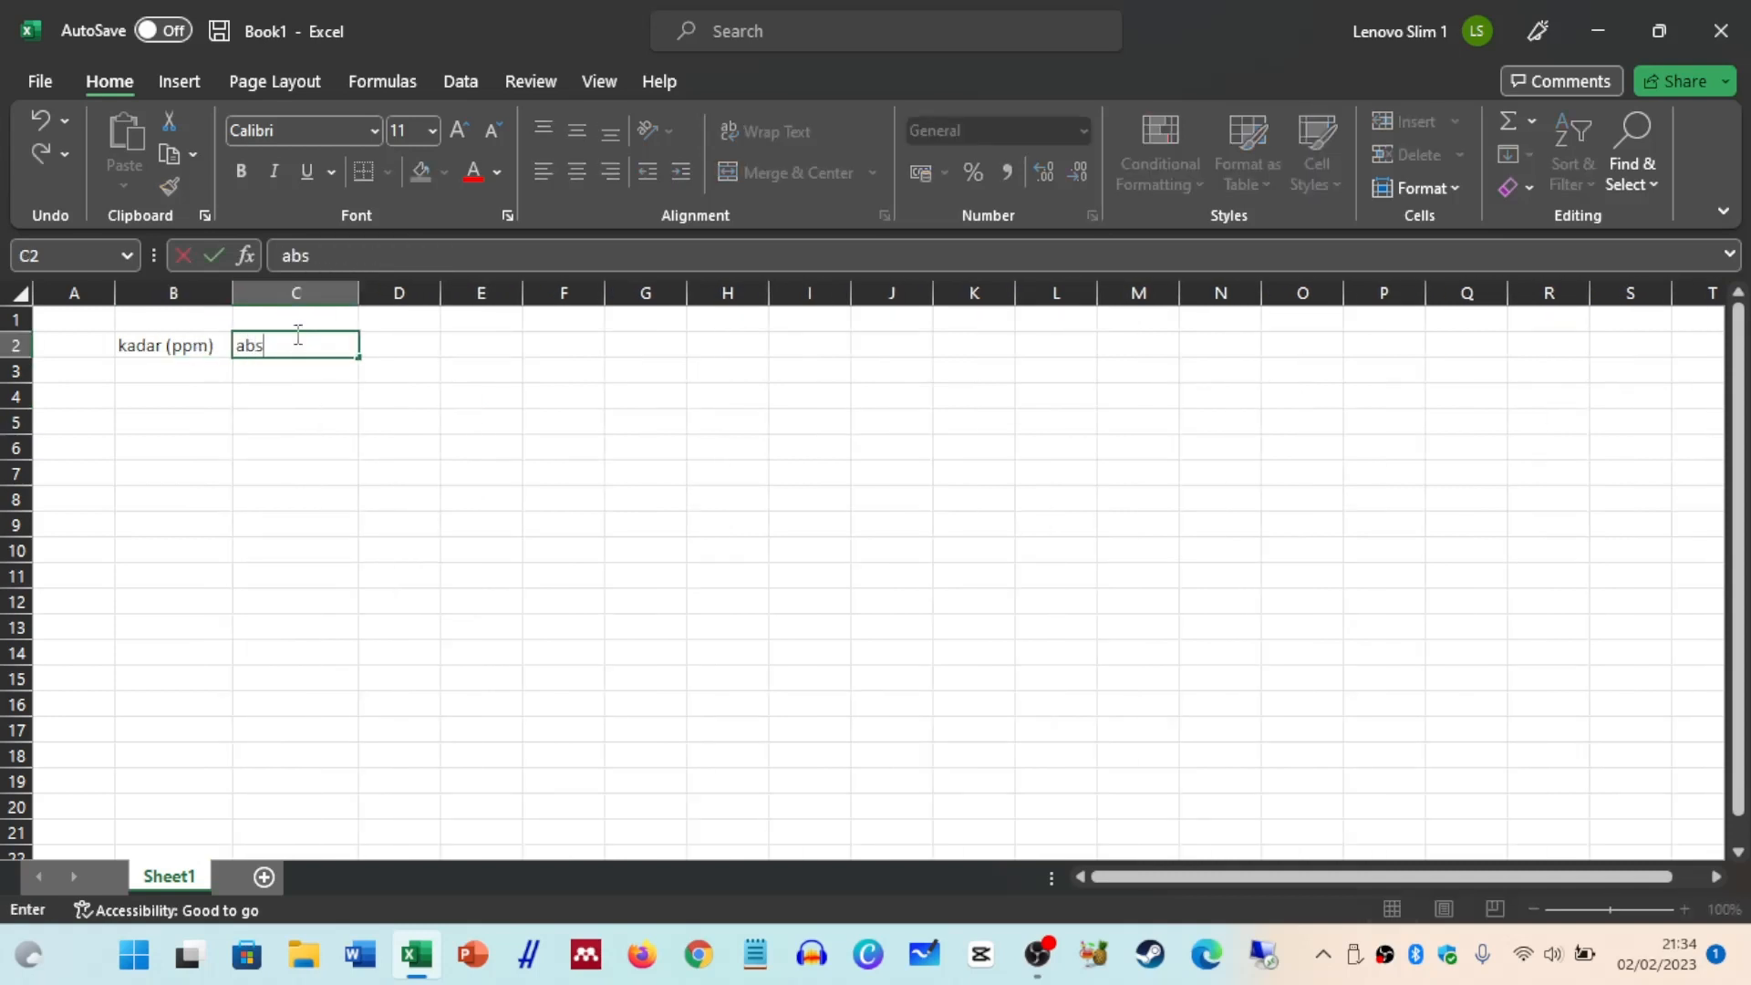
{"action": "type", "text": "orbansi"}
{"action": "key", "text": "Return"}
Enter the label "UV-Vis" in cell E2, leaving column D empty.
{"action": "key", "text": "Up"}
{"action": "key", "text": "Right"}
{"action": "key", "text": "Right"}
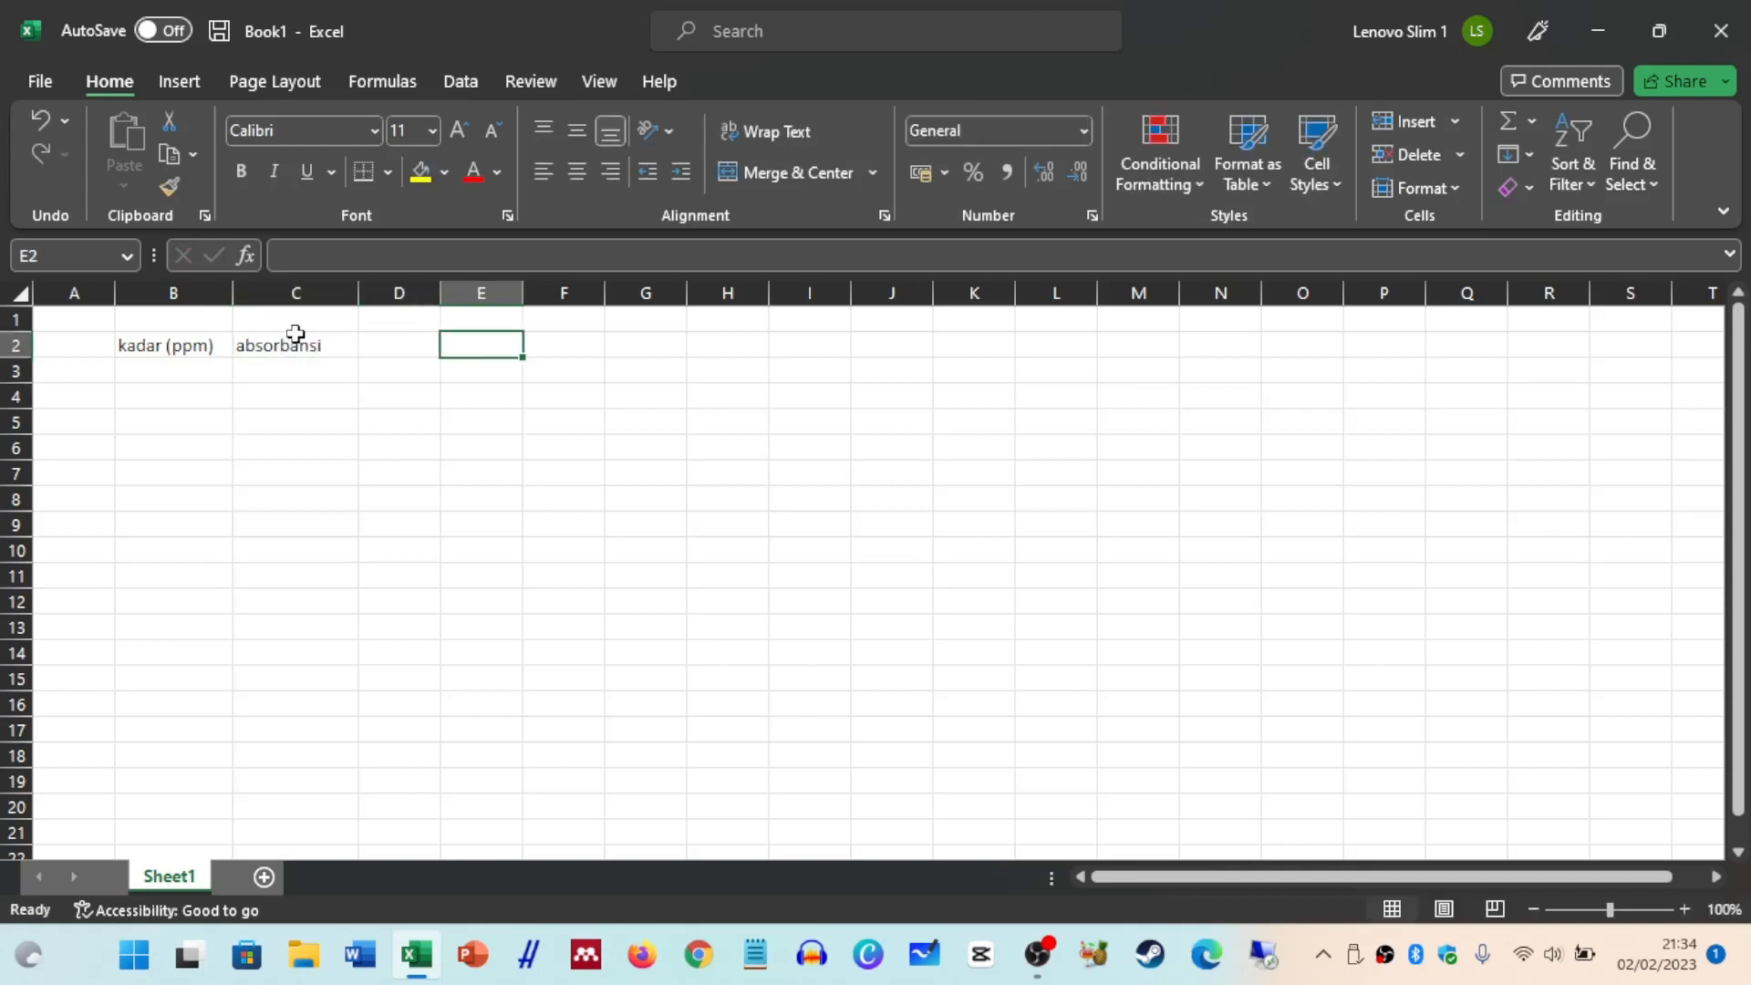
{"action": "type", "text": "a"}
{"action": "key", "text": "BackSpace"}
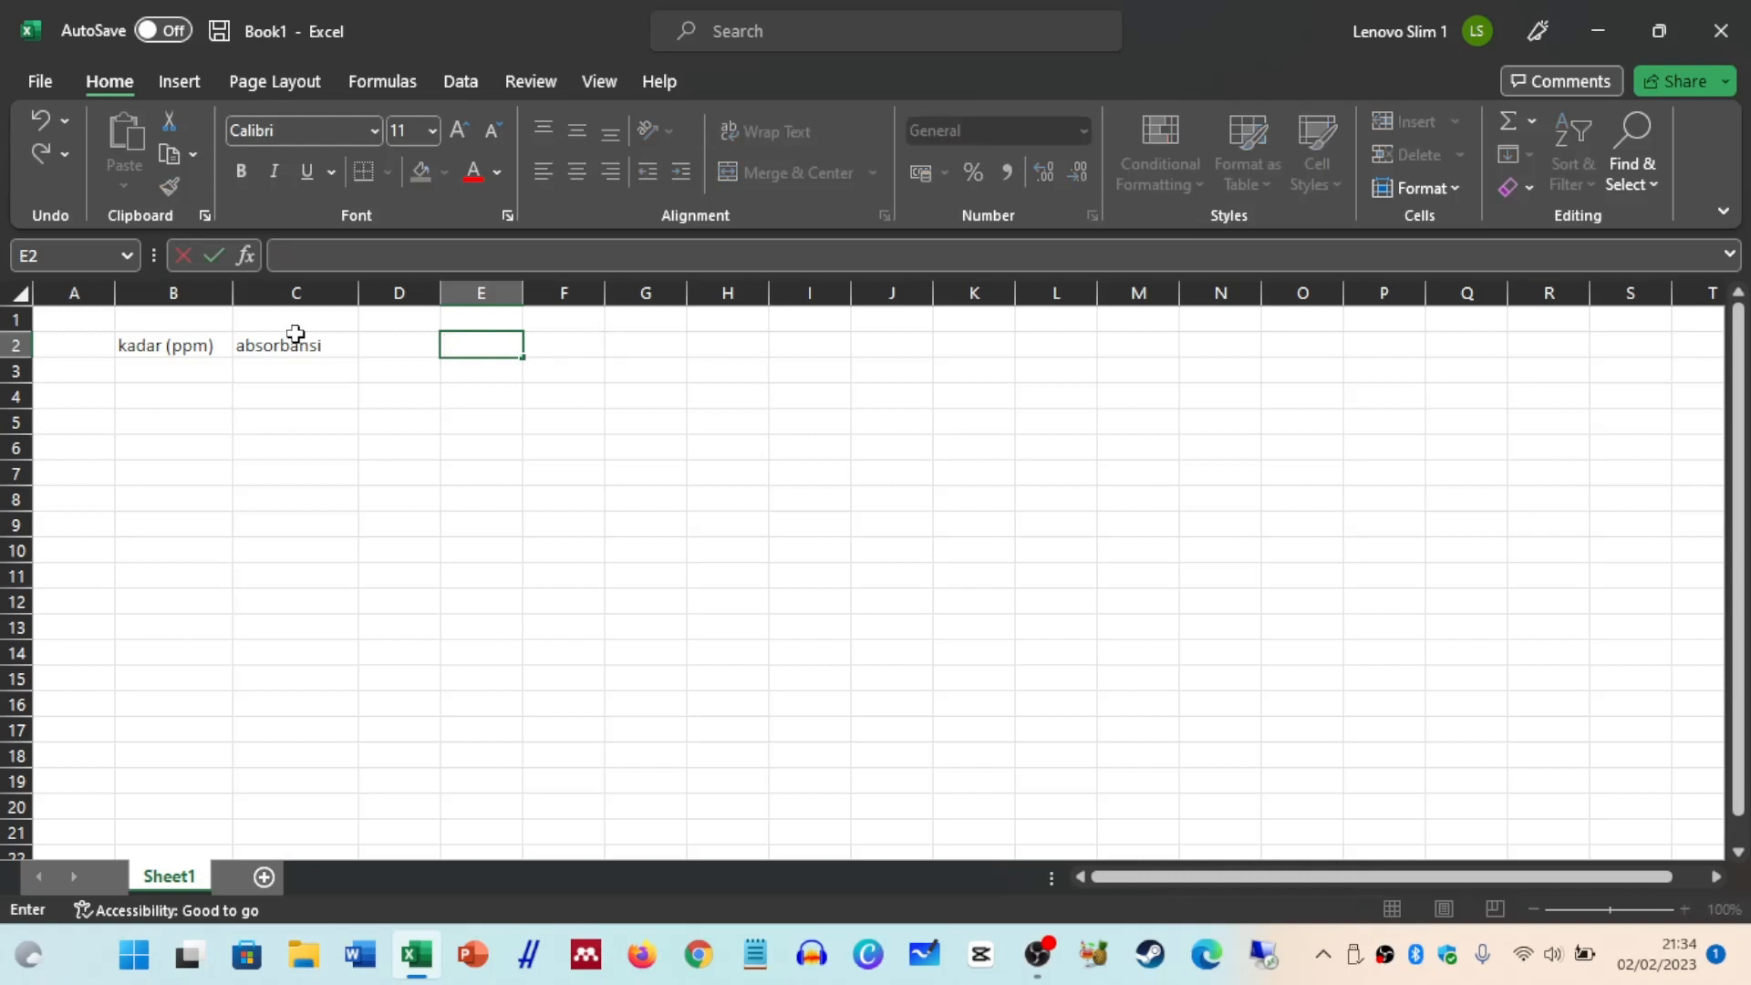
{"action": "type", "text": "UV-Vis"}
{"action": "key", "text": "Return"}
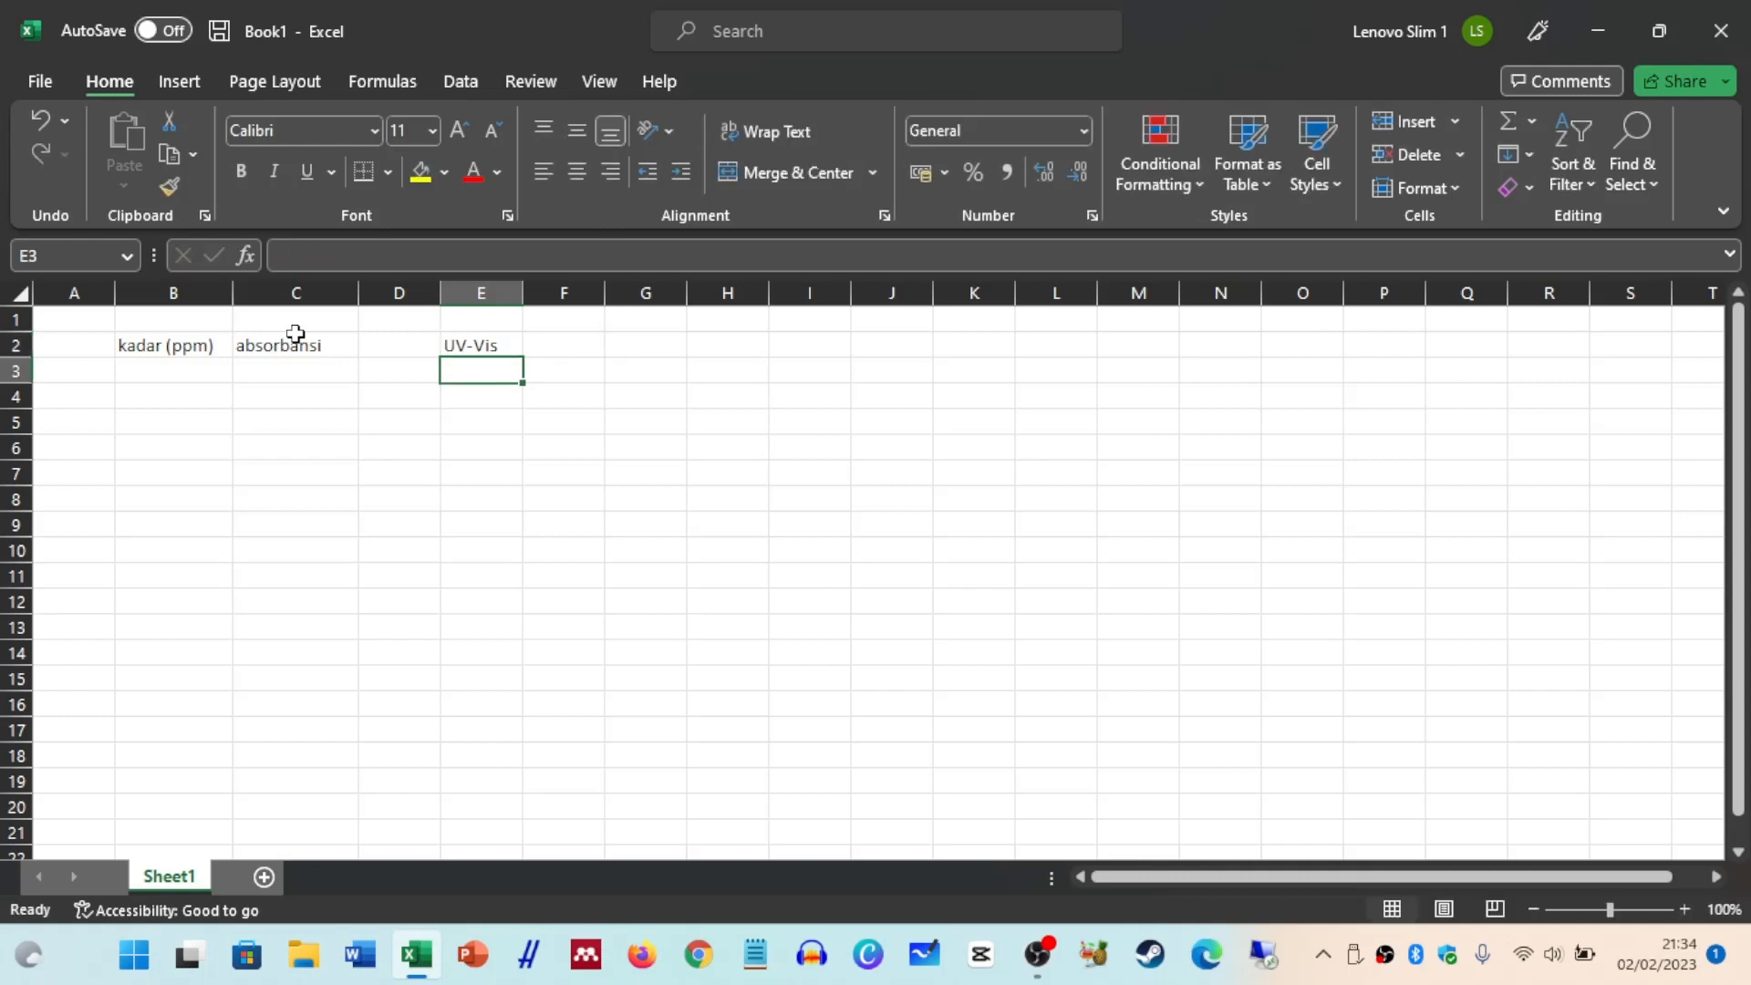
Enter the absorbance range "0,2-0,8" in cell F2, beside the UV-Vis label.
{"action": "key", "text": "Up"}
{"action": "key", "text": "Right"}
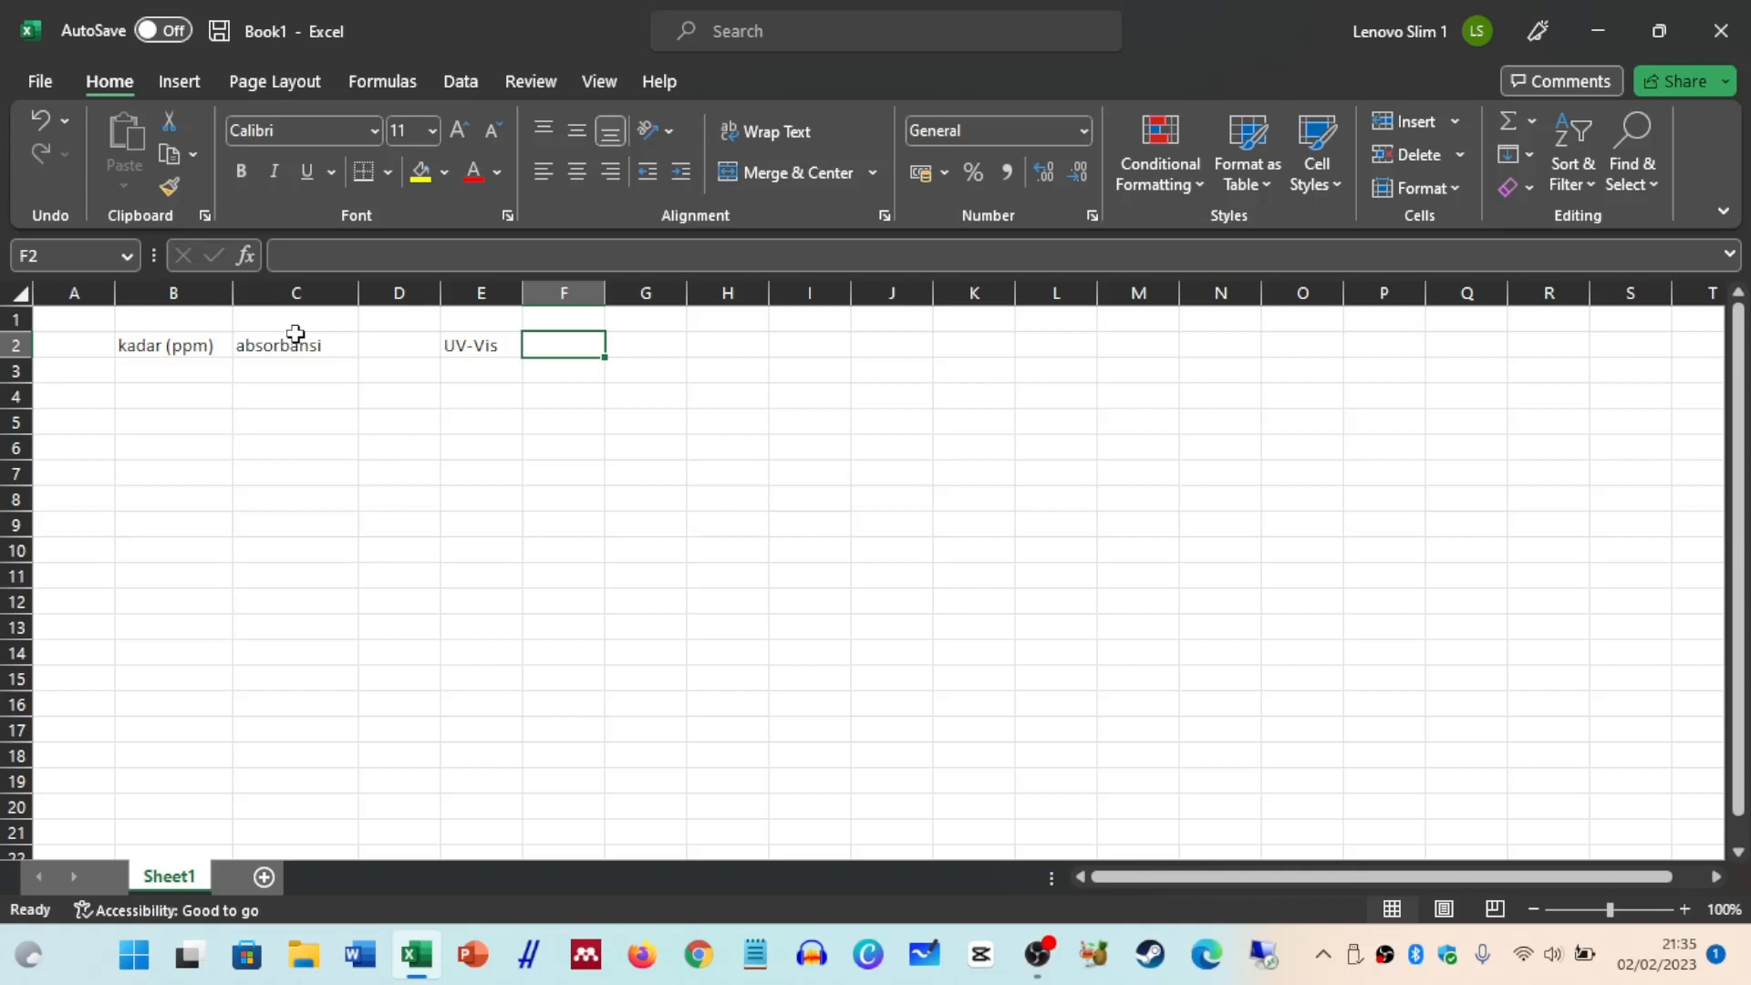
{"action": "type", "text": "0,"}
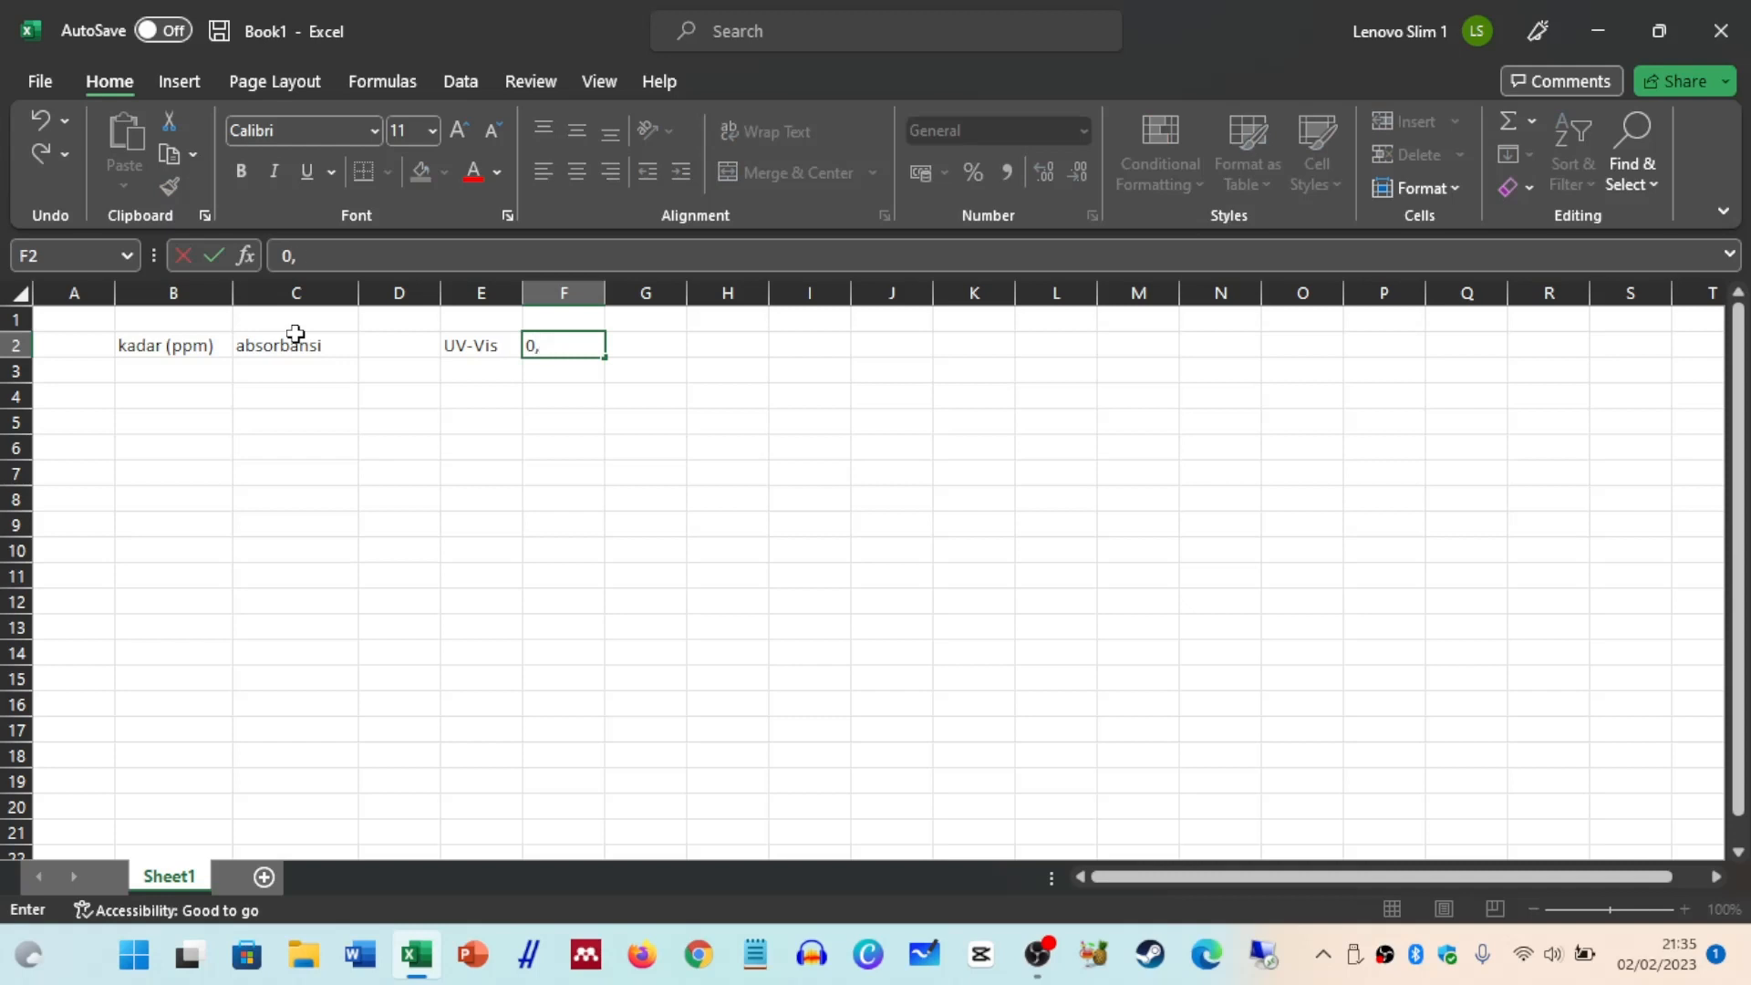
{"action": "type", "text": "2-0,8"}
{"action": "key", "text": "Return"}
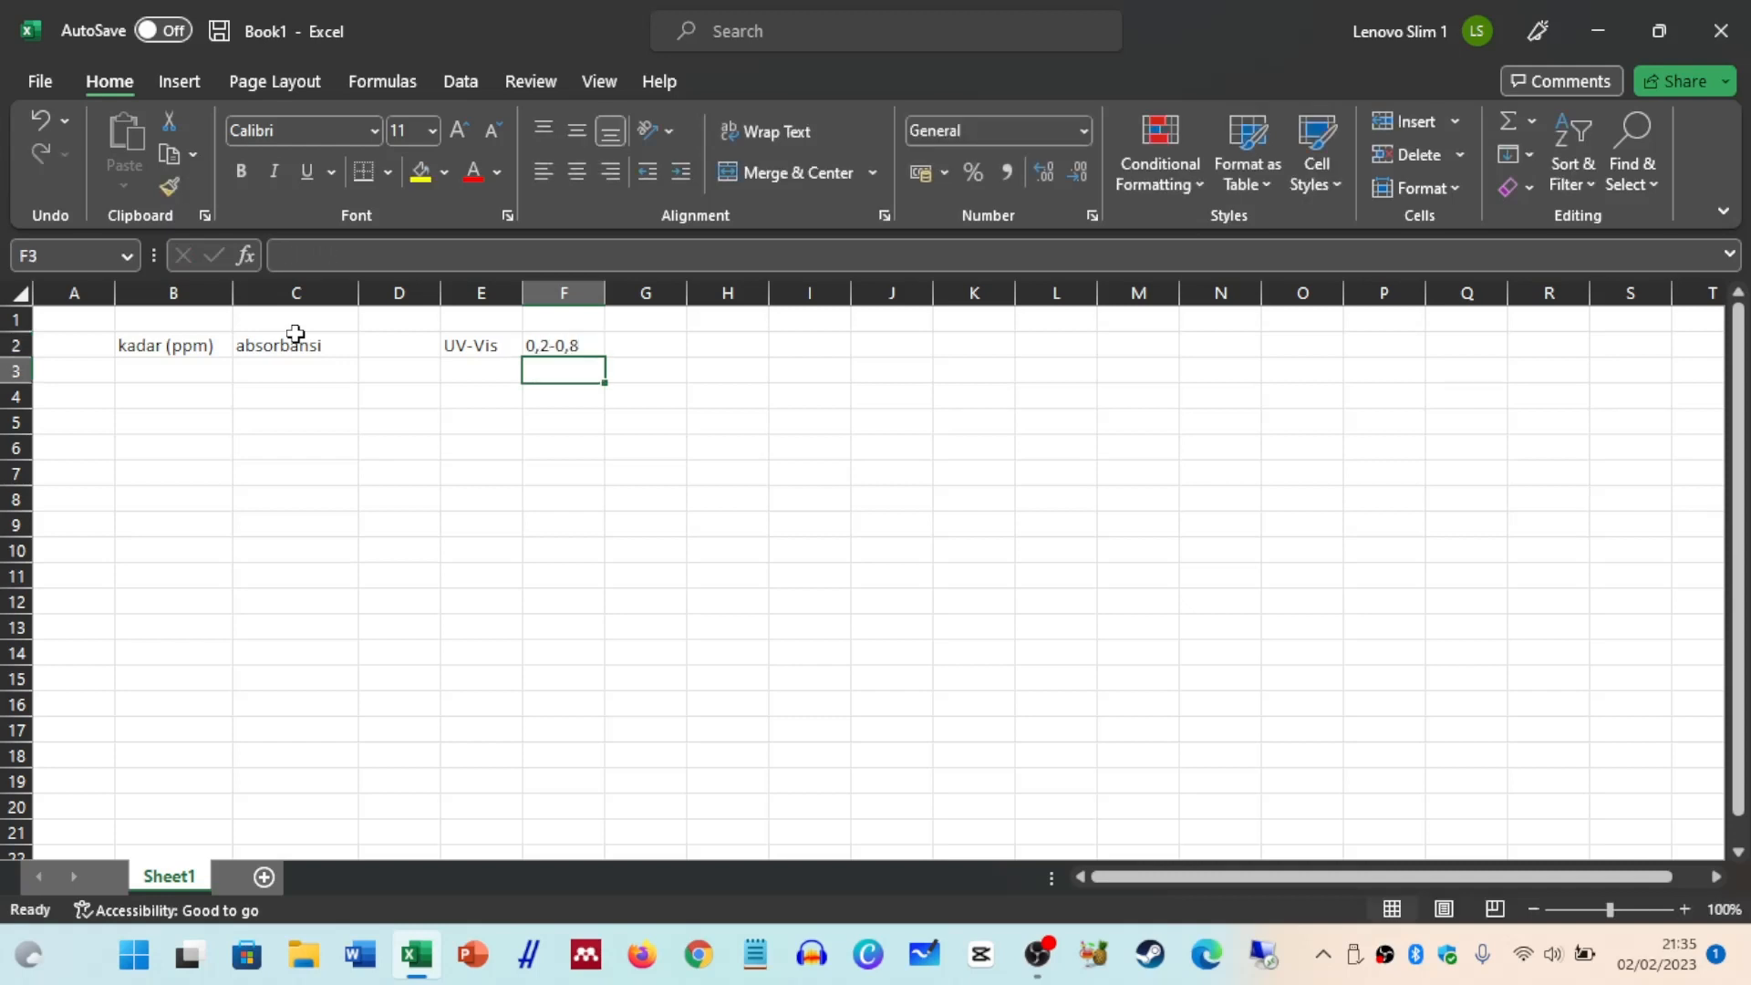
Enter the value 4 in cell H2, leaving column G empty.
{"action": "key", "text": "Up"}
{"action": "key", "text": "Left"}
{"action": "key", "text": "Right"}
{"action": "key", "text": "Left"}
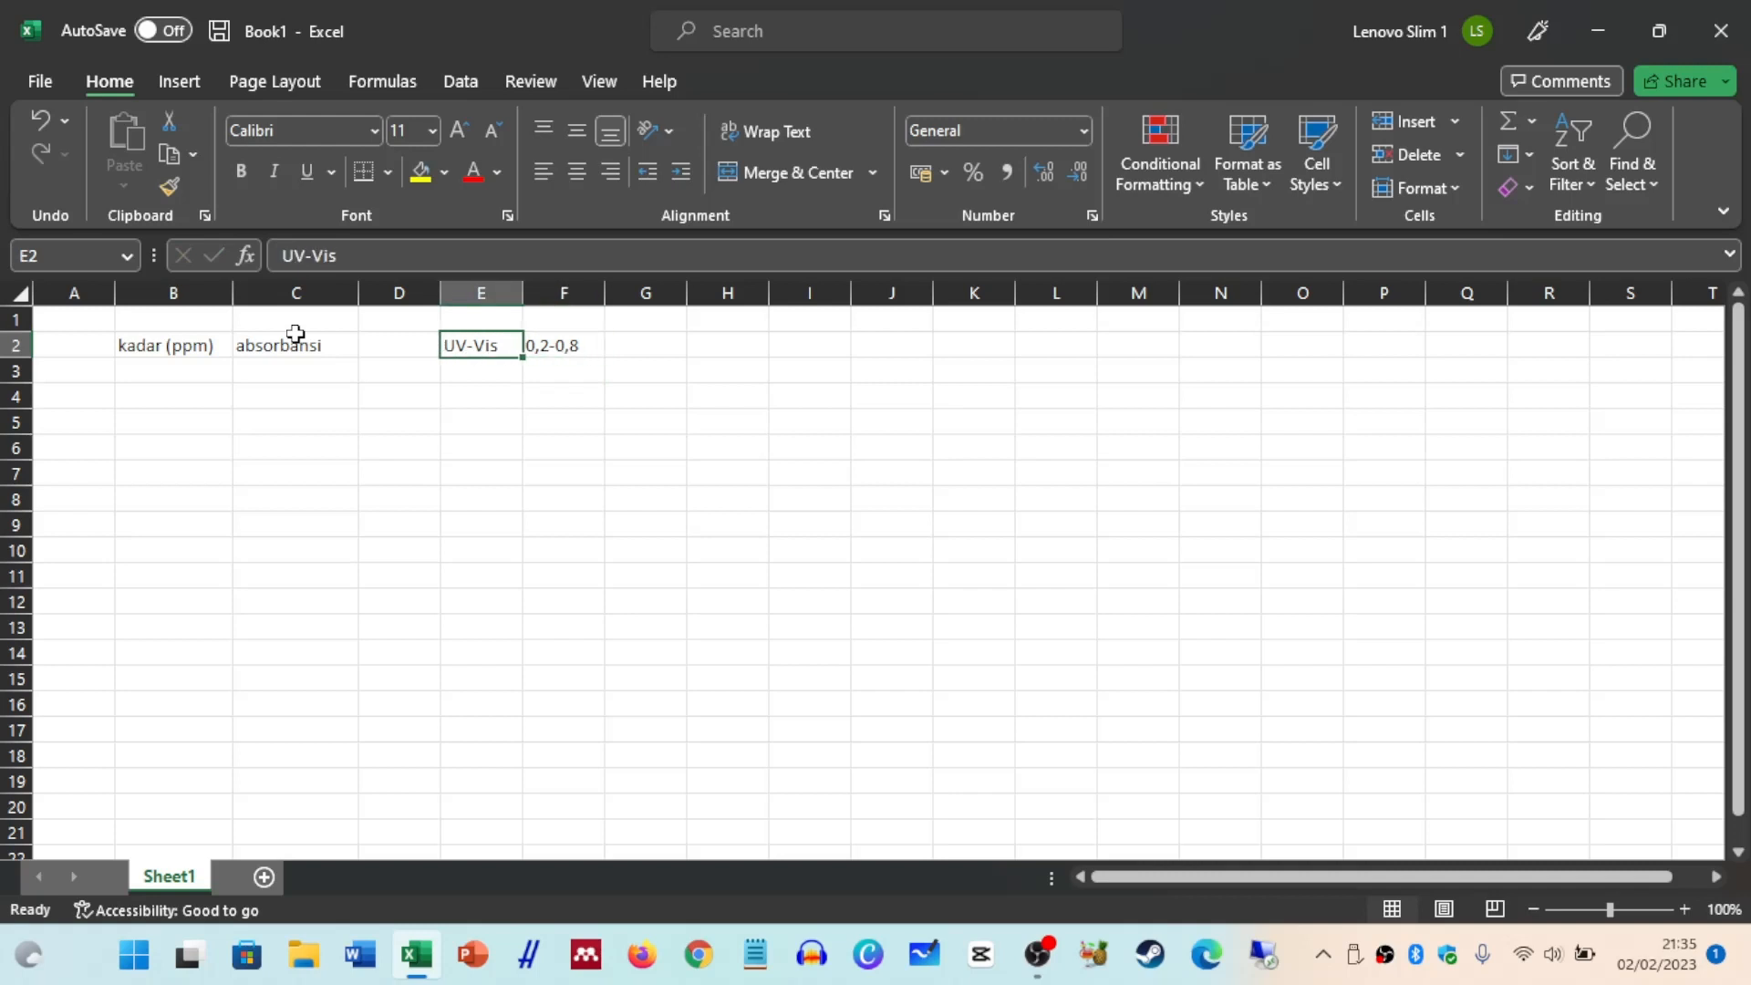
{"action": "key", "text": "Right"}
{"action": "key", "text": "Right"}
{"action": "key", "text": "Right"}
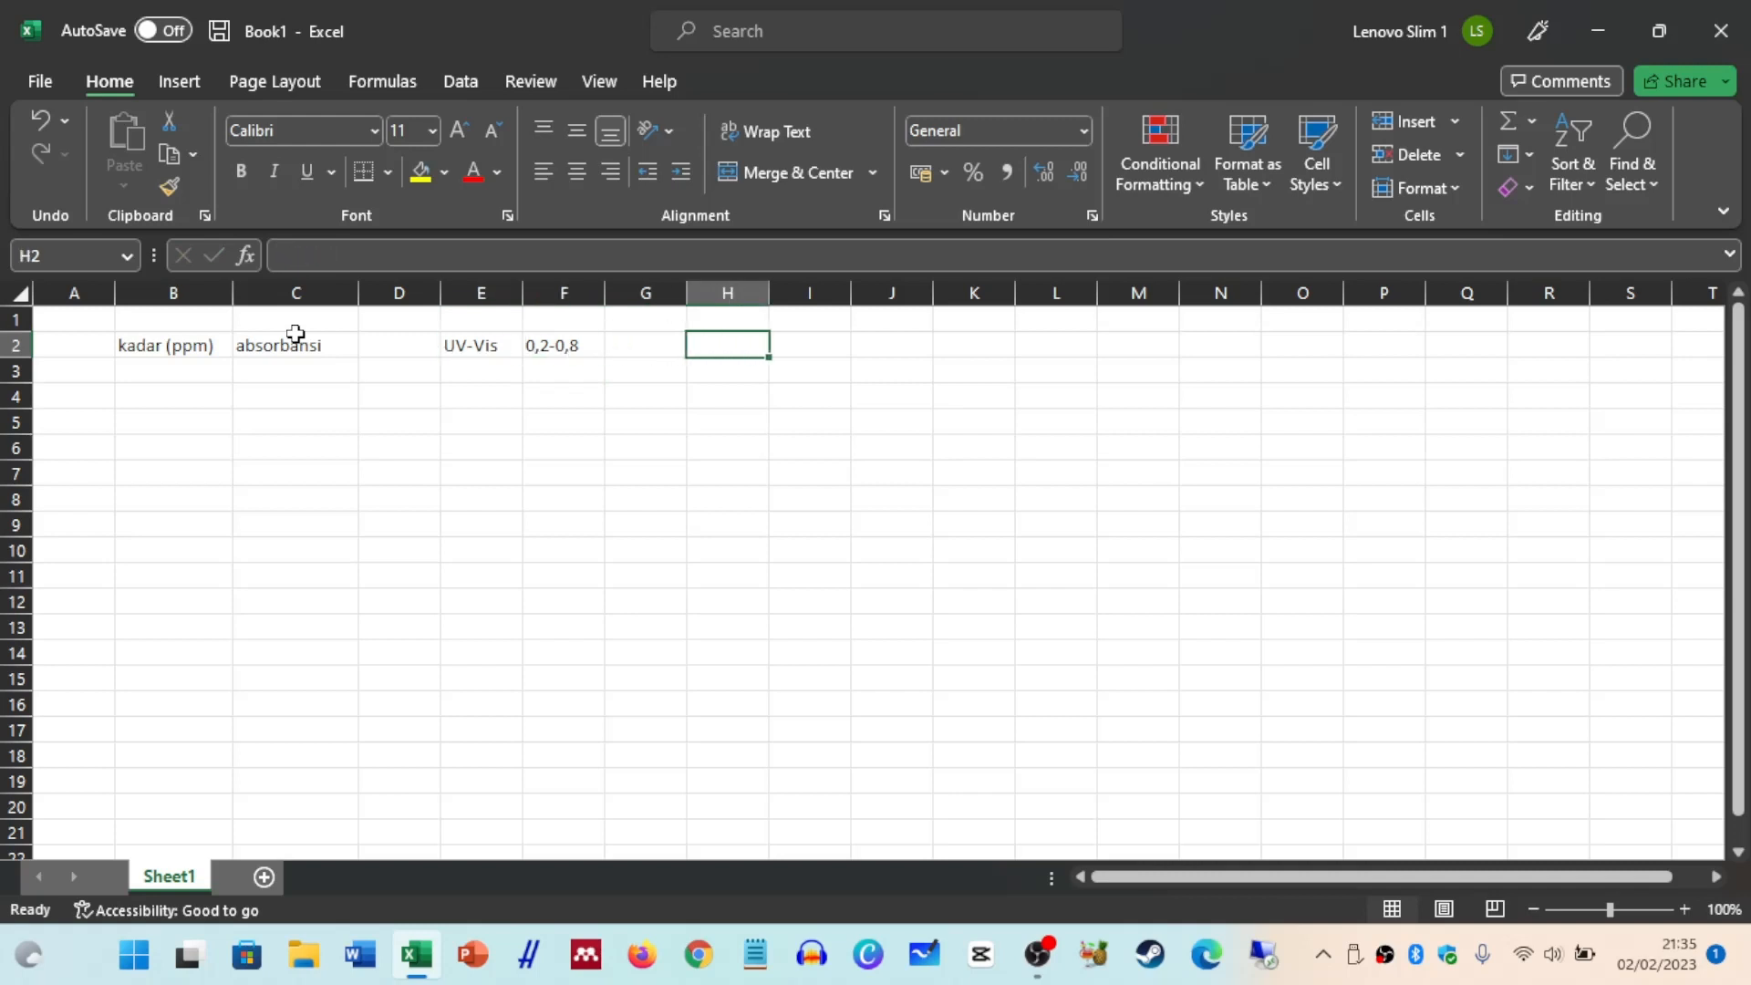
{"action": "type", "text": "4"}
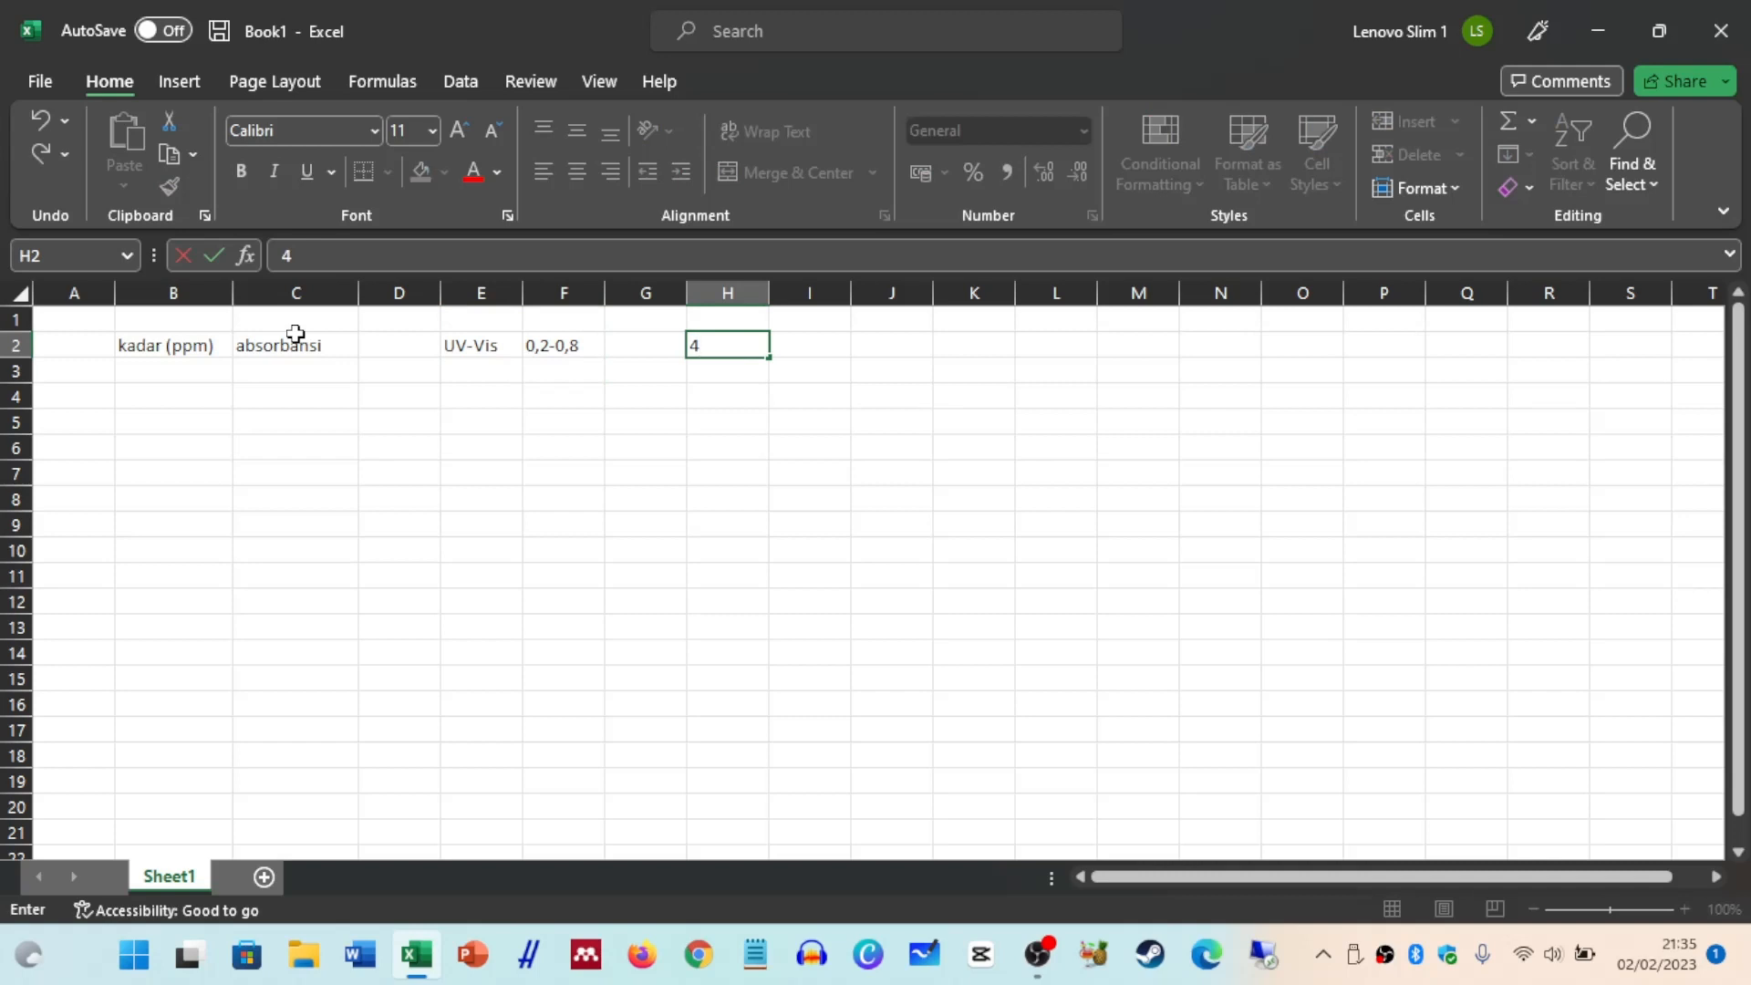
{"action": "key", "text": "Left"}
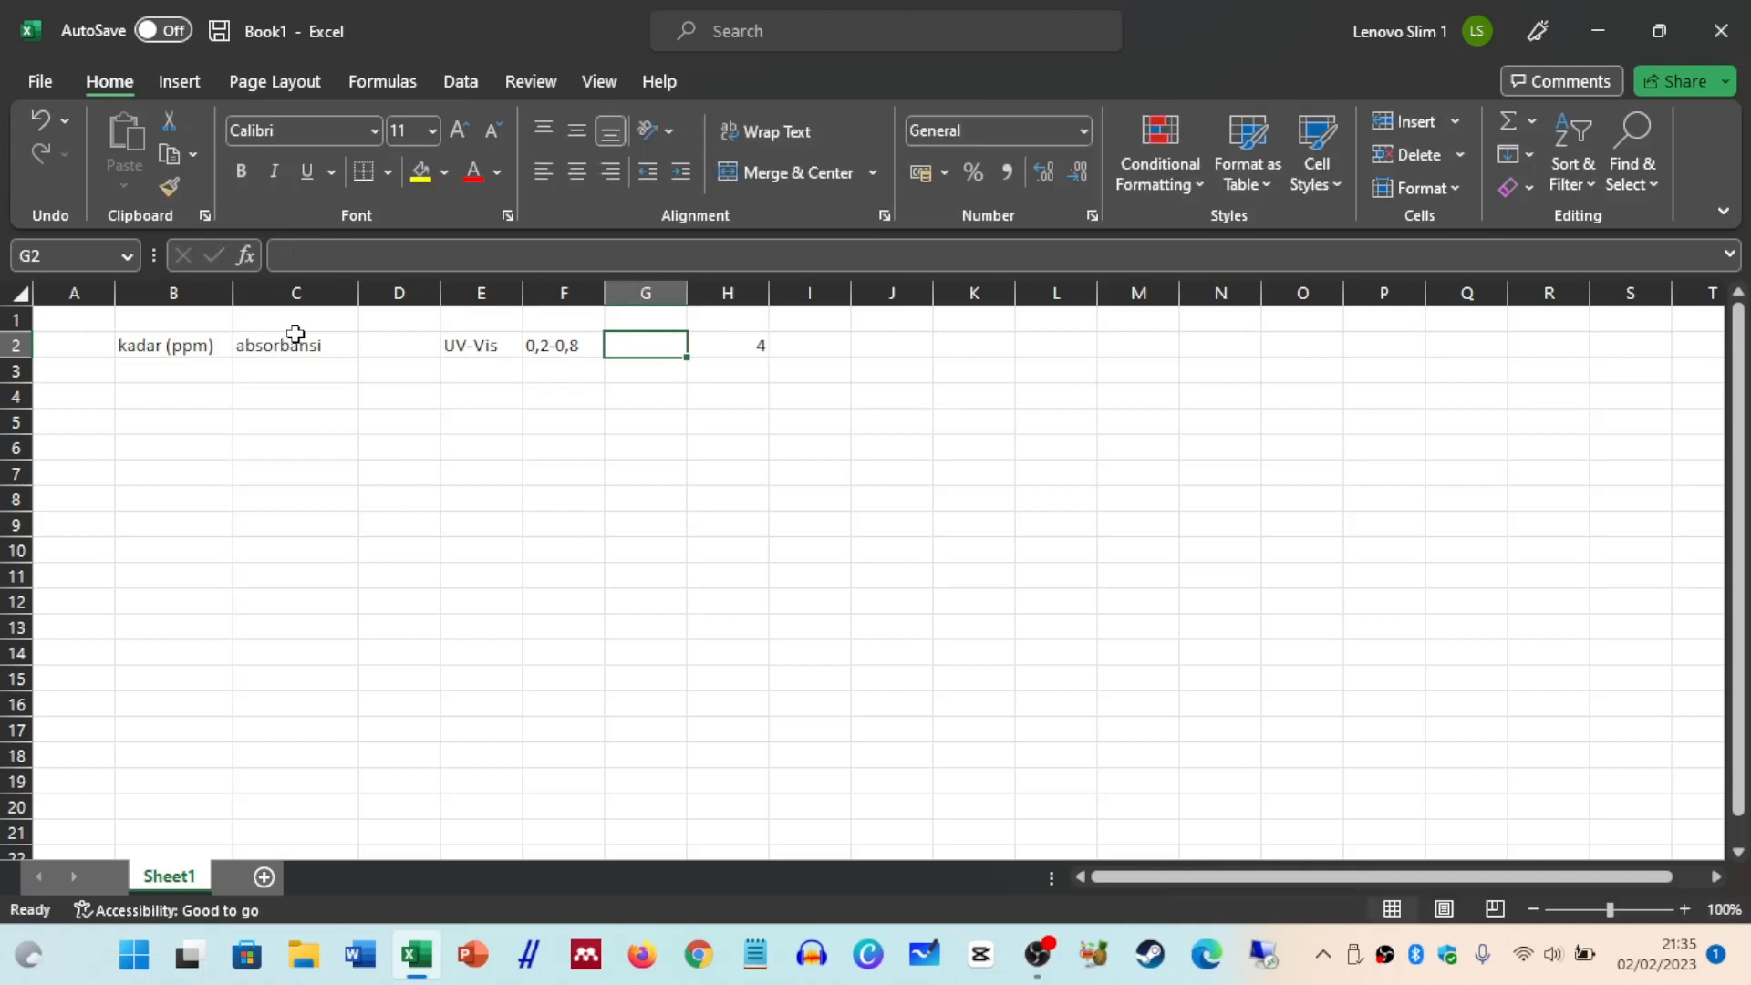
{"action": "key", "text": "Right"}
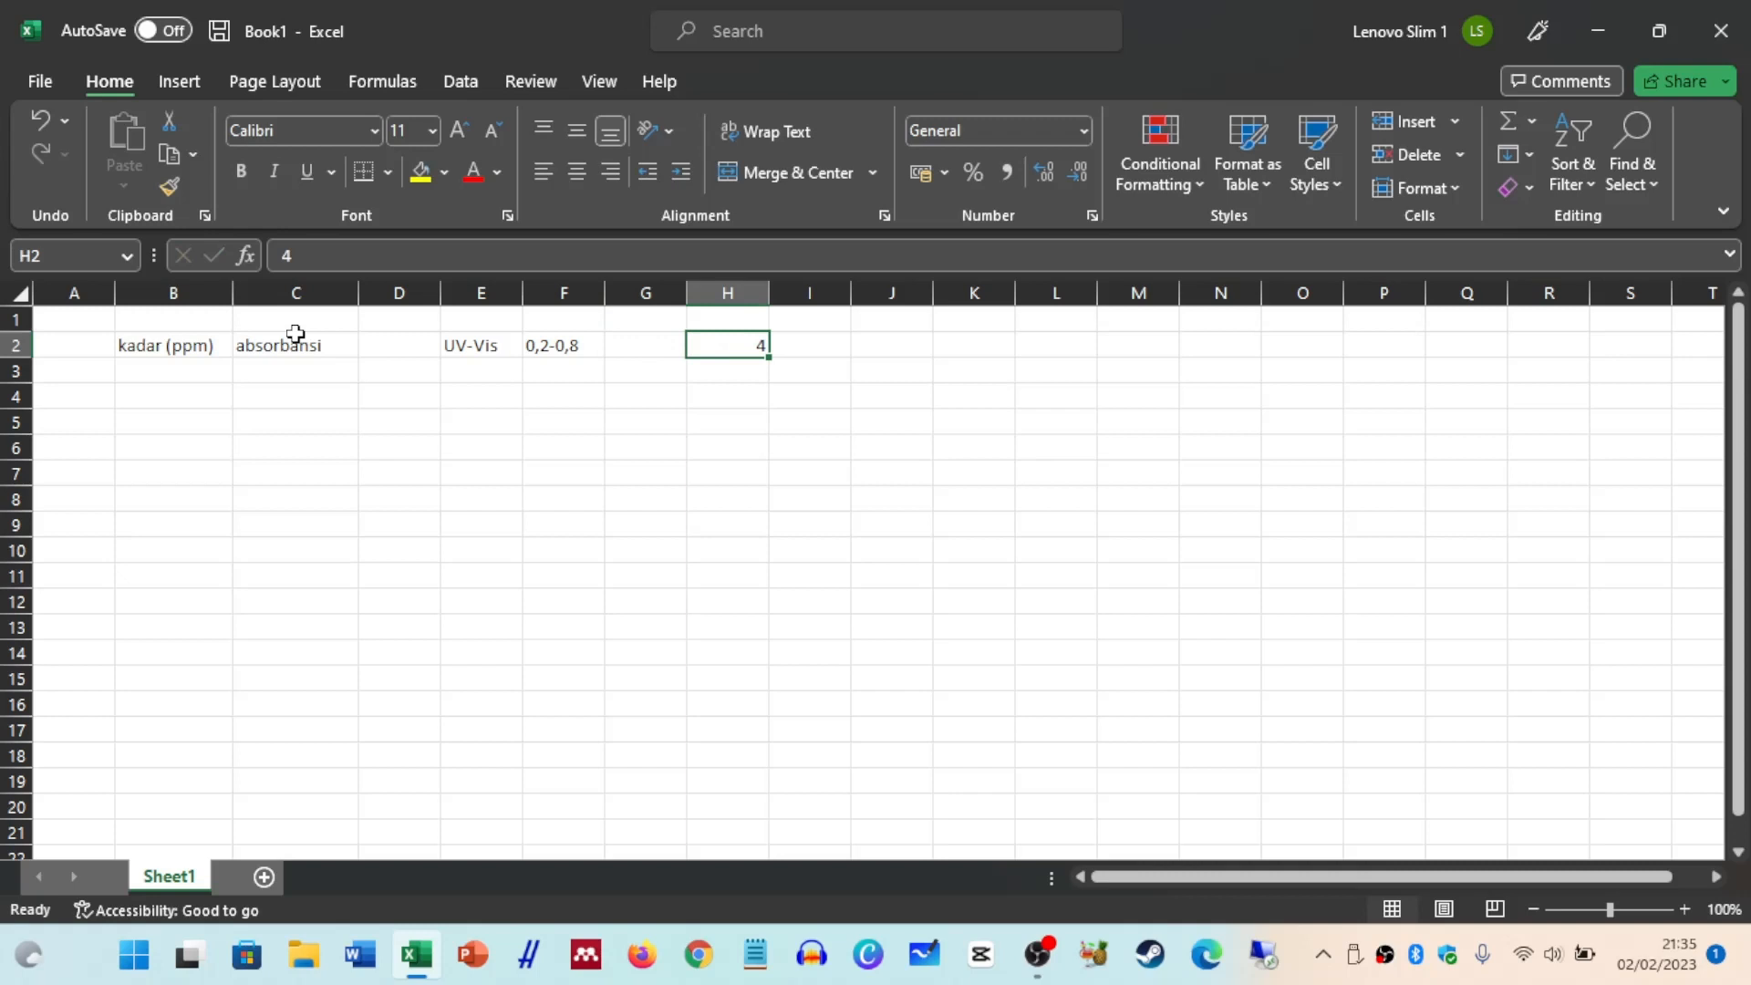
Fill cells B3 to B7 under the kadar (ppm) heading with 10, 20, 30, 40 and 50.
{"action": "key", "text": "Left"}
{"action": "key", "text": "Left"}
{"action": "key", "text": "Left"}
{"action": "key", "text": "Left"}
{"action": "key", "text": "Left"}
{"action": "key", "text": "Left"}
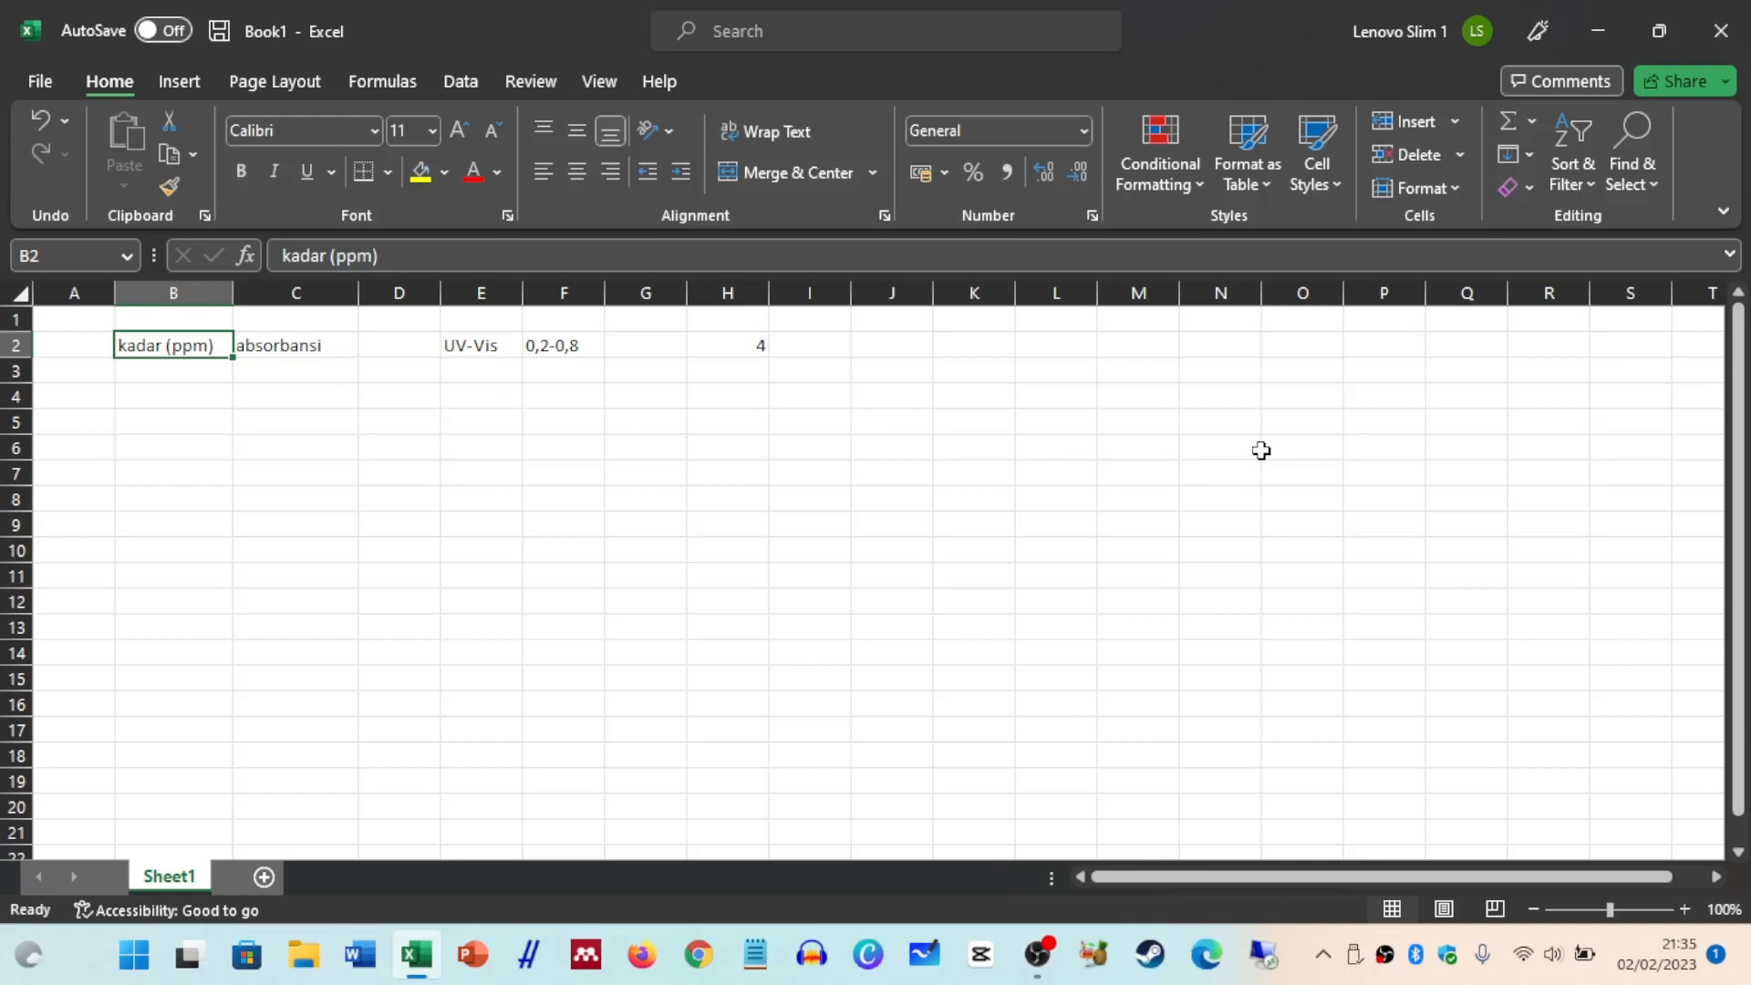
{"action": "key", "text": "Down"}
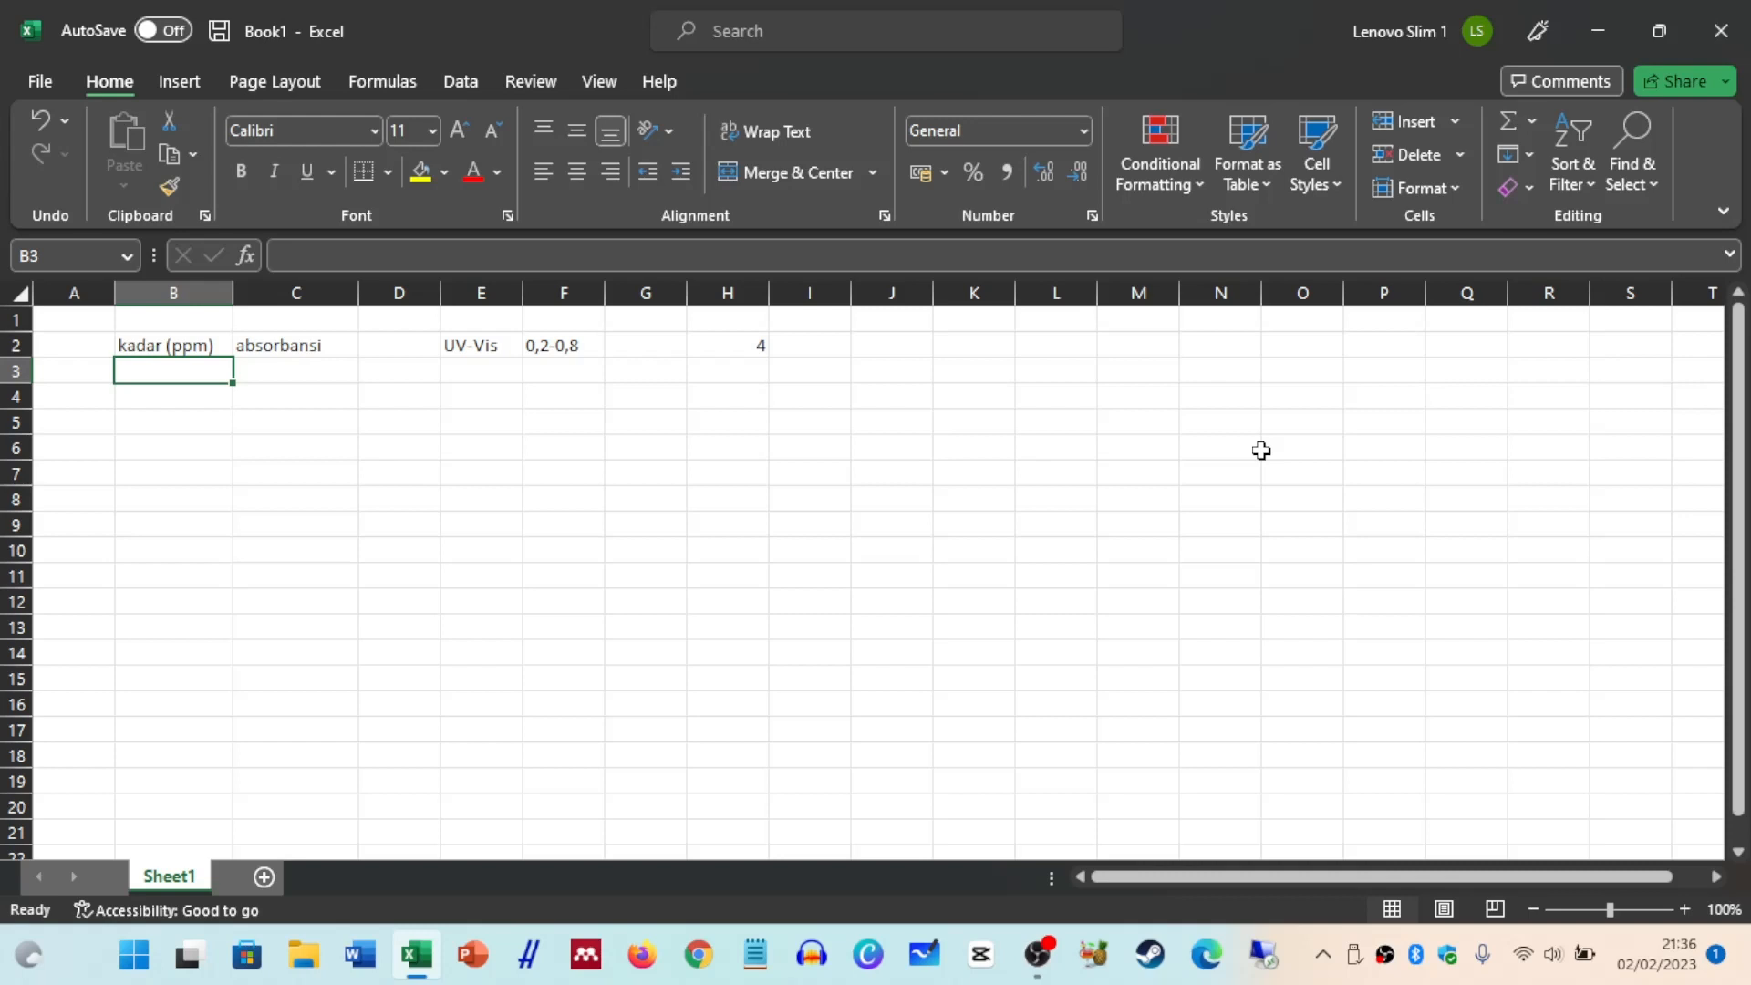
{"action": "type", "text": "10"}
{"action": "key", "text": "Return"}
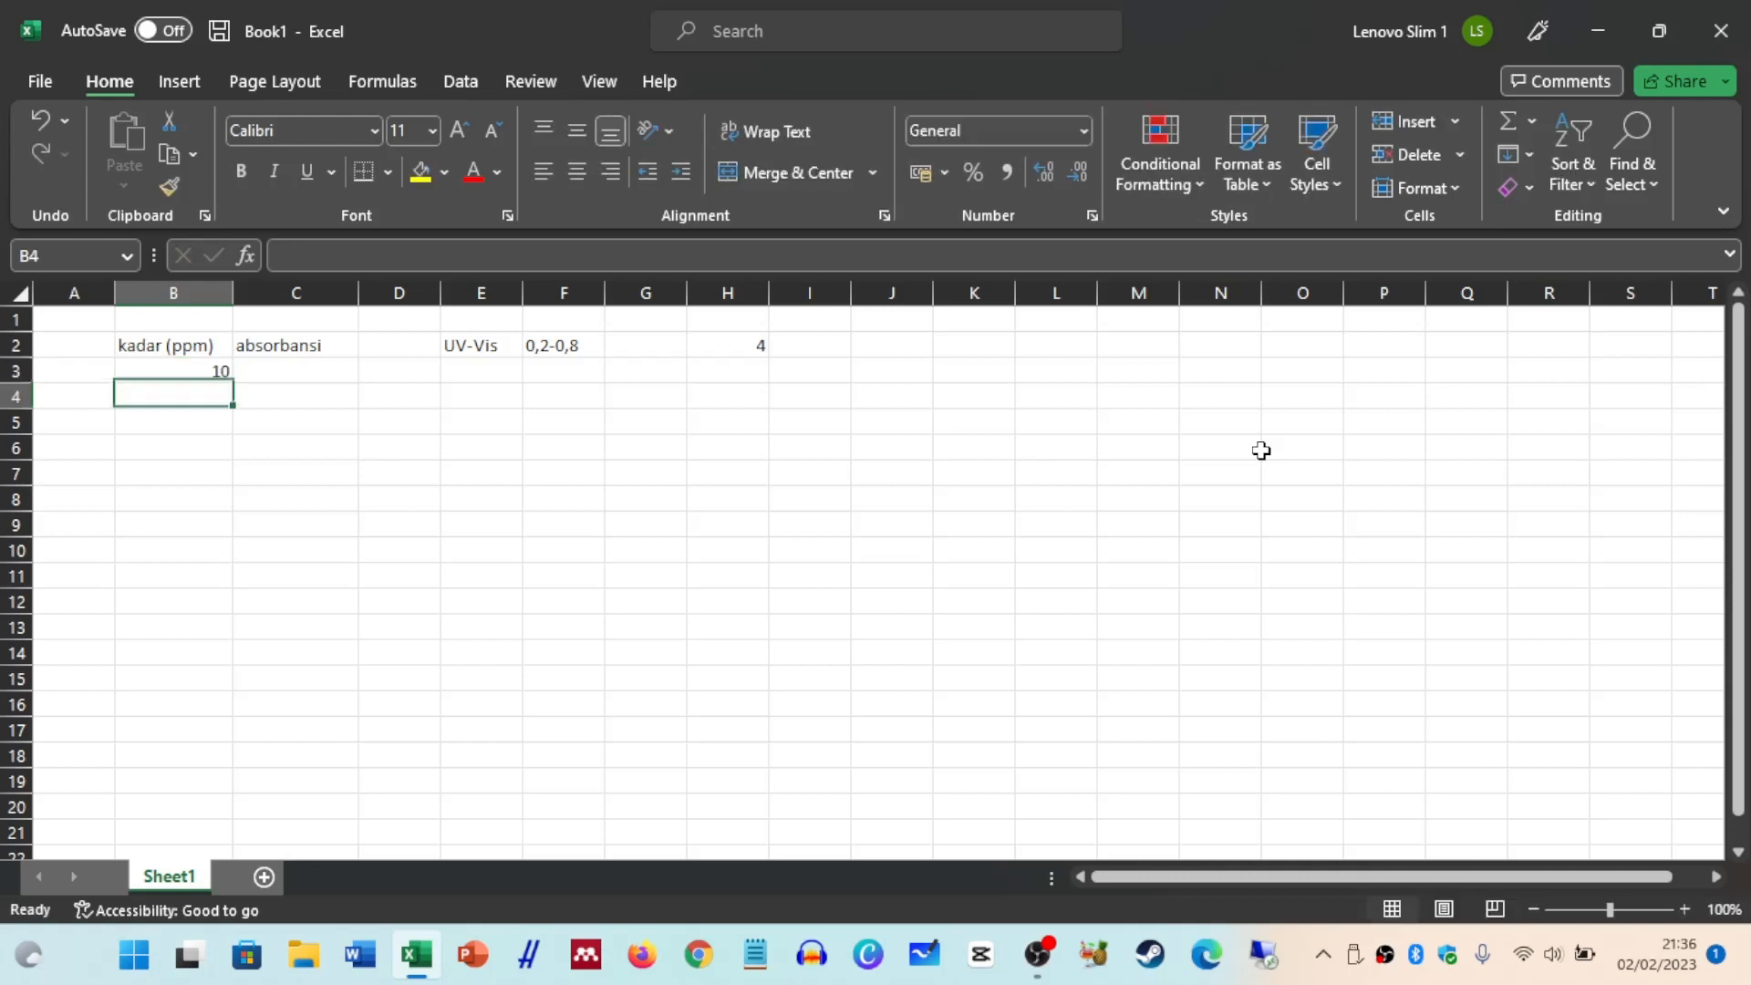
{"action": "type", "text": "20"}
{"action": "key", "text": "Return"}
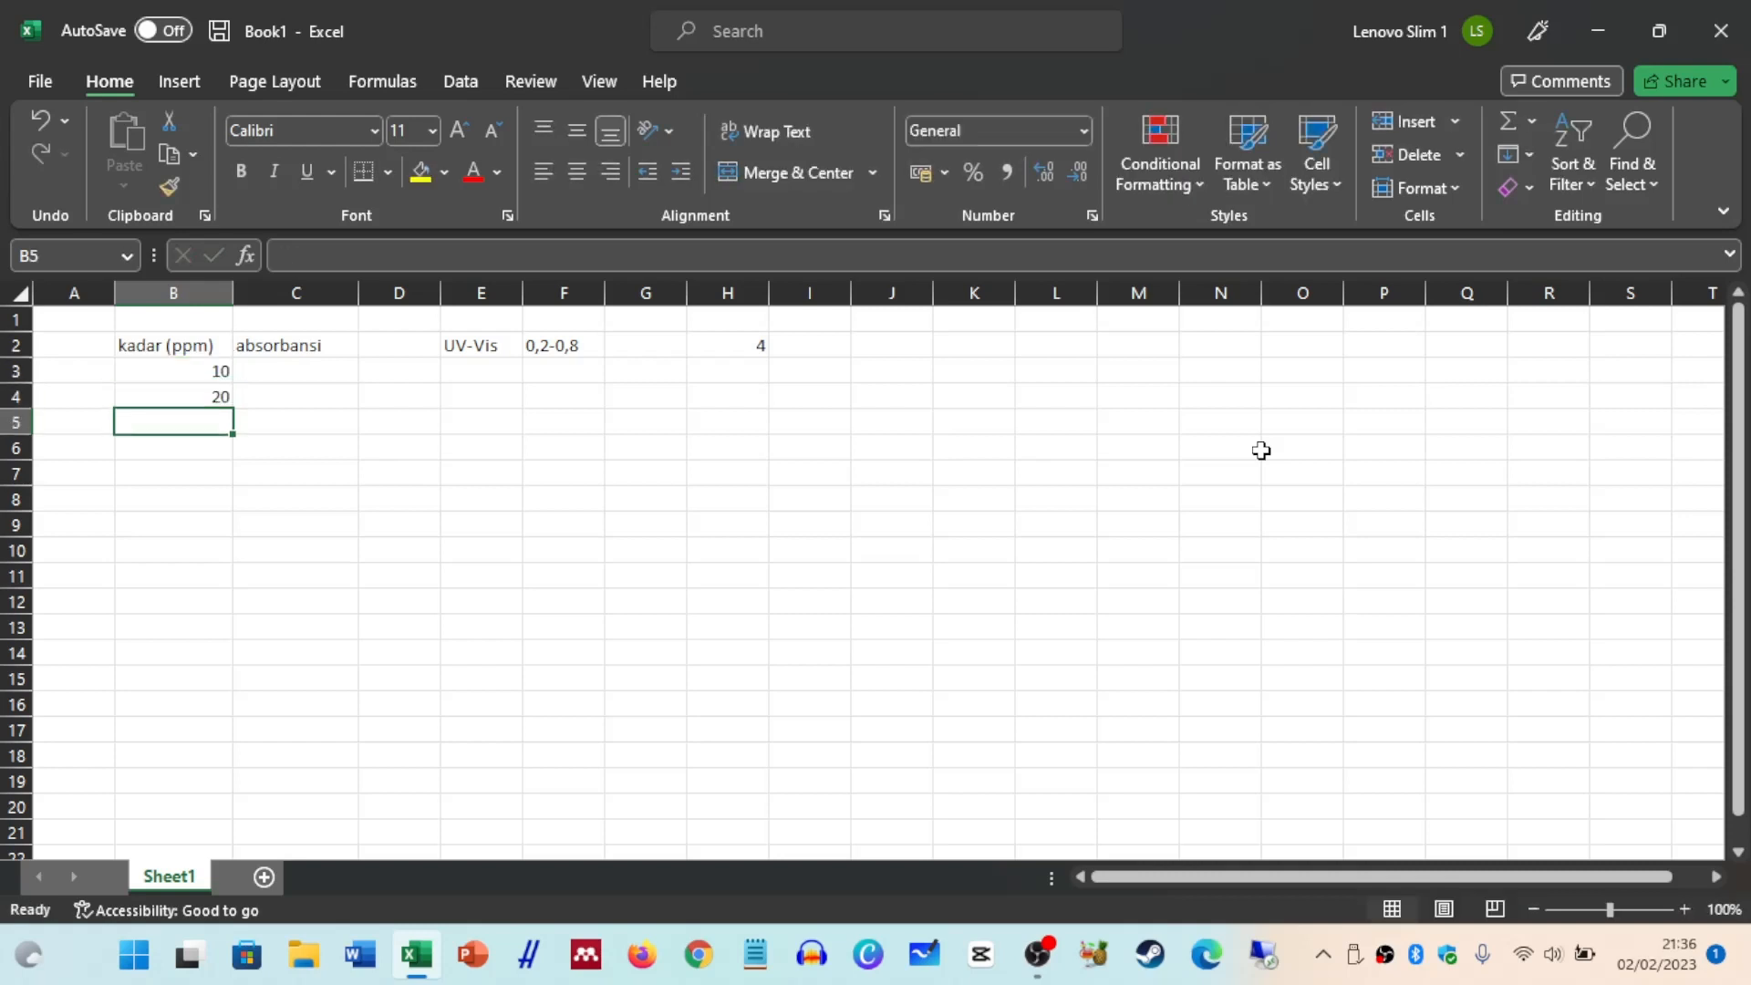
{"action": "type", "text": "30"}
{"action": "key", "text": "Return"}
{"action": "type", "text": "40"}
{"action": "key", "text": "Return"}
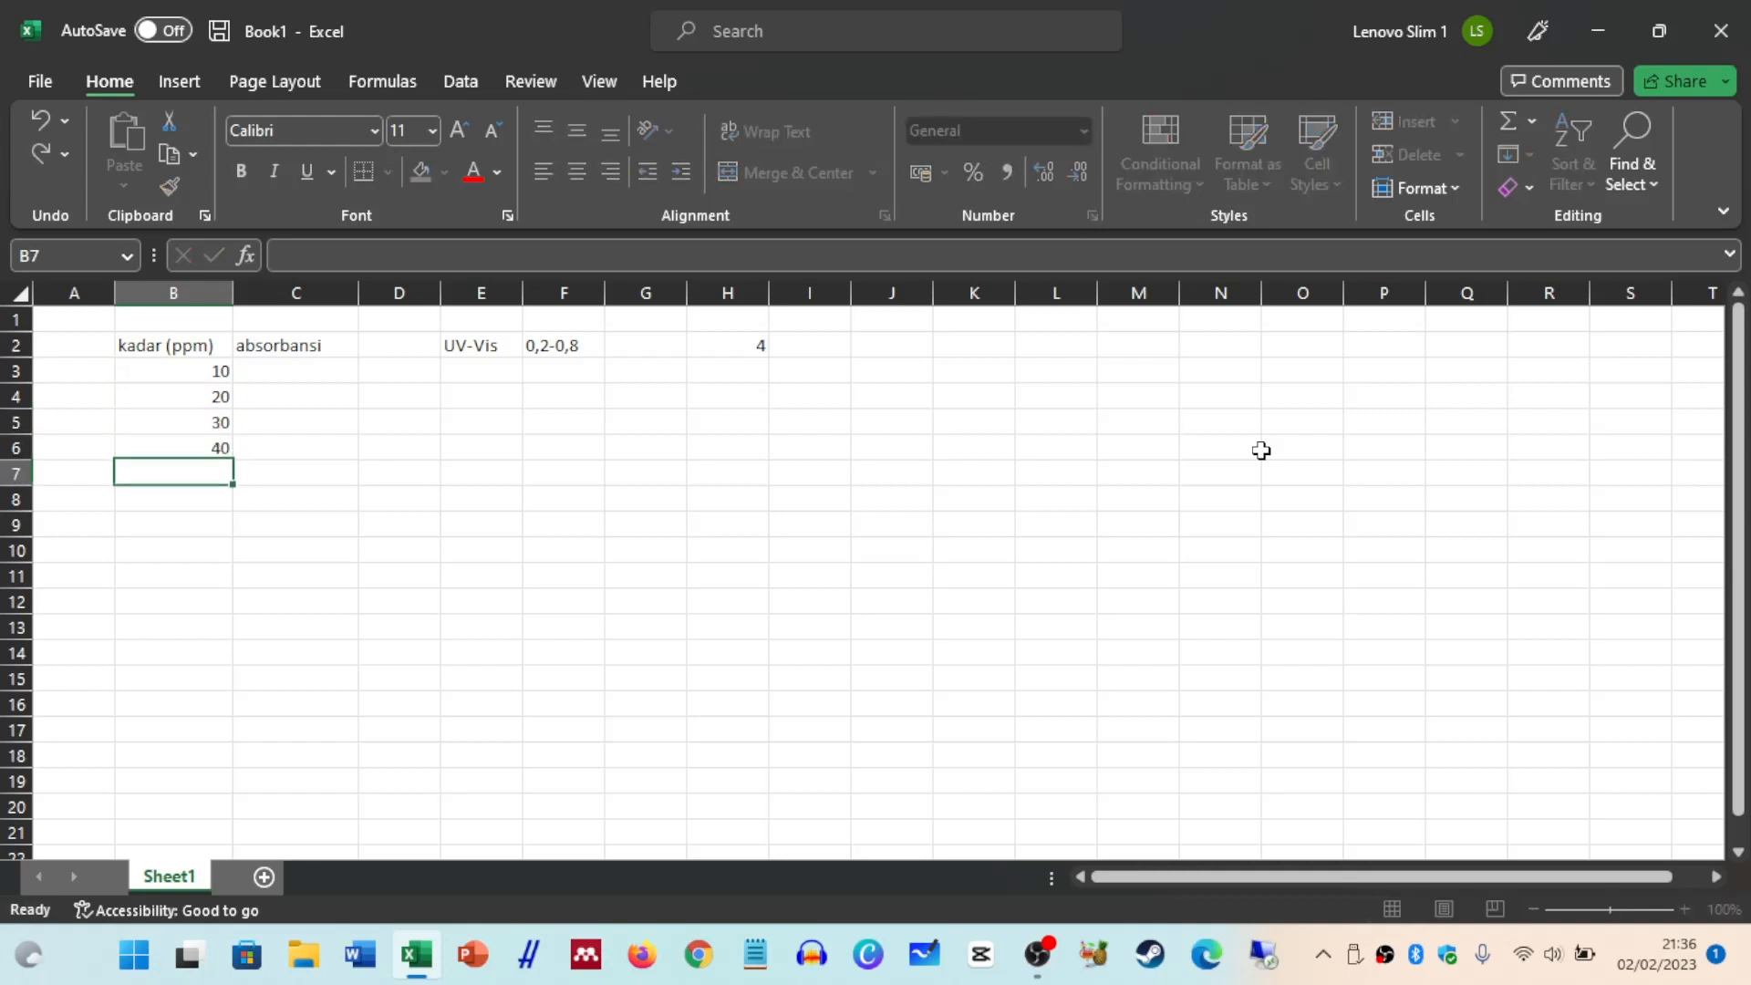
{"action": "type", "text": "50"}
{"action": "key", "text": "Return"}
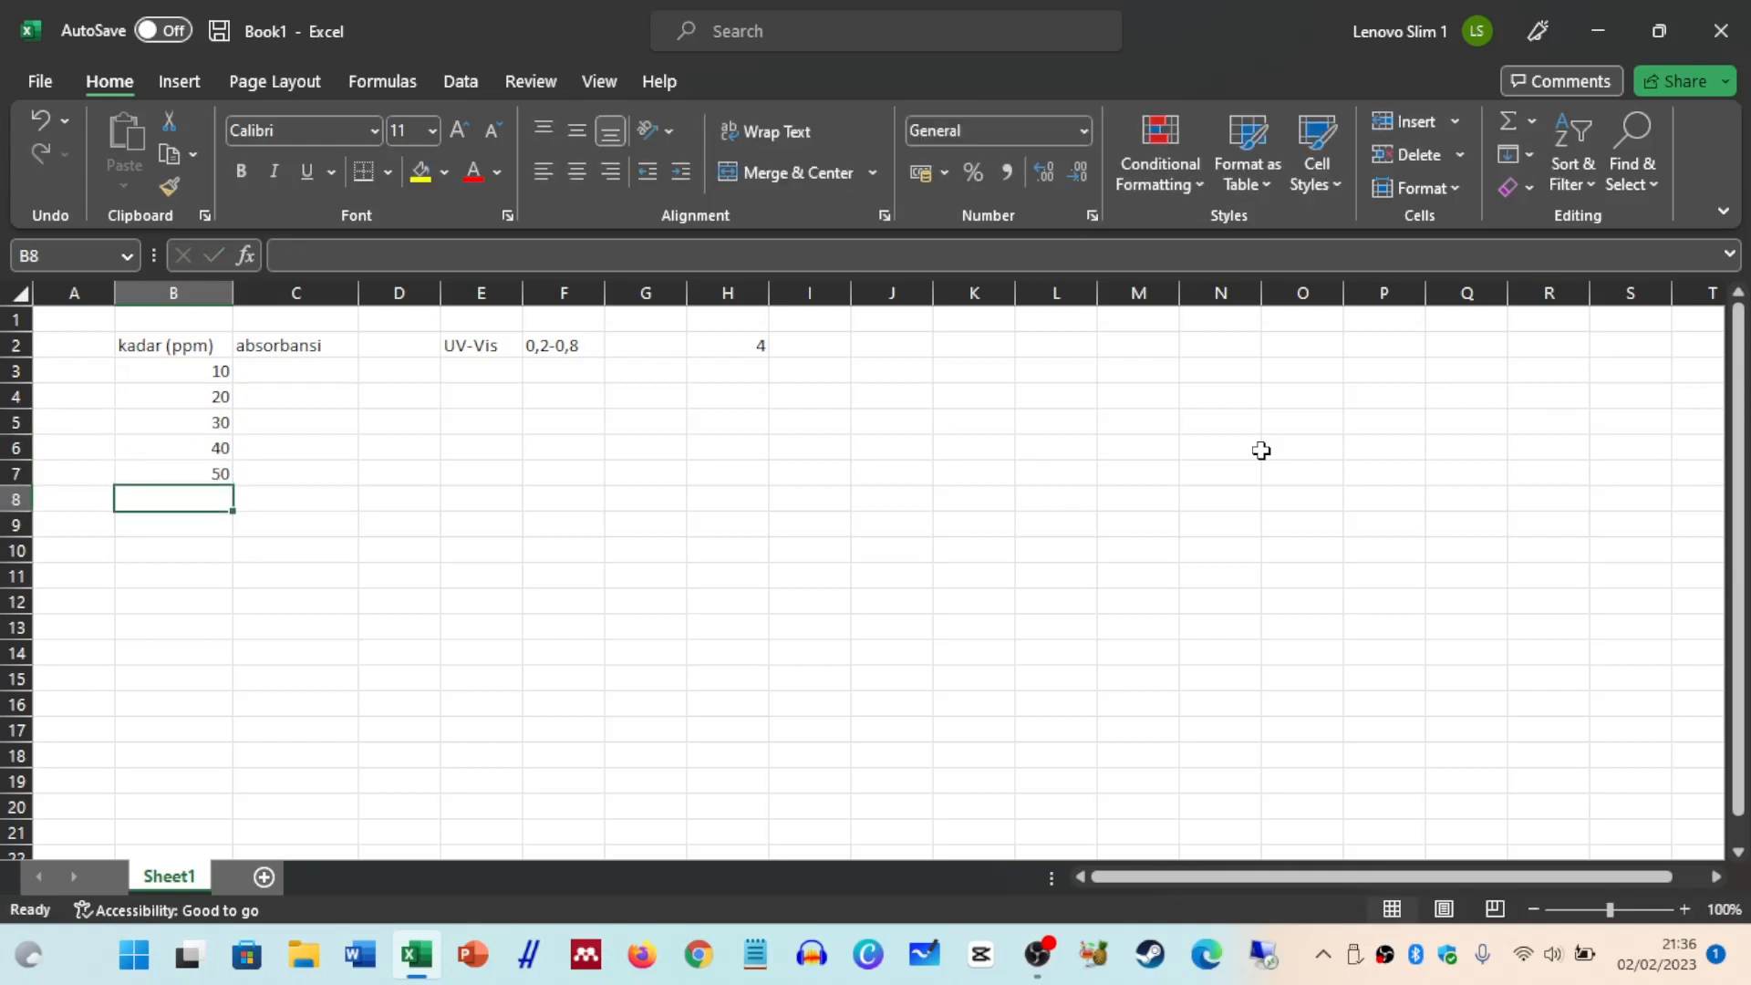
Add the heading "no" in cell A2 and number the rows 1 to 5 in cells A3 to A7.
{"action": "key", "text": "Up"}
{"action": "key", "text": "Up"}
{"action": "key", "text": "Up"}
{"action": "key", "text": "Up"}
{"action": "key", "text": "Up"}
{"action": "key", "text": "Left"}
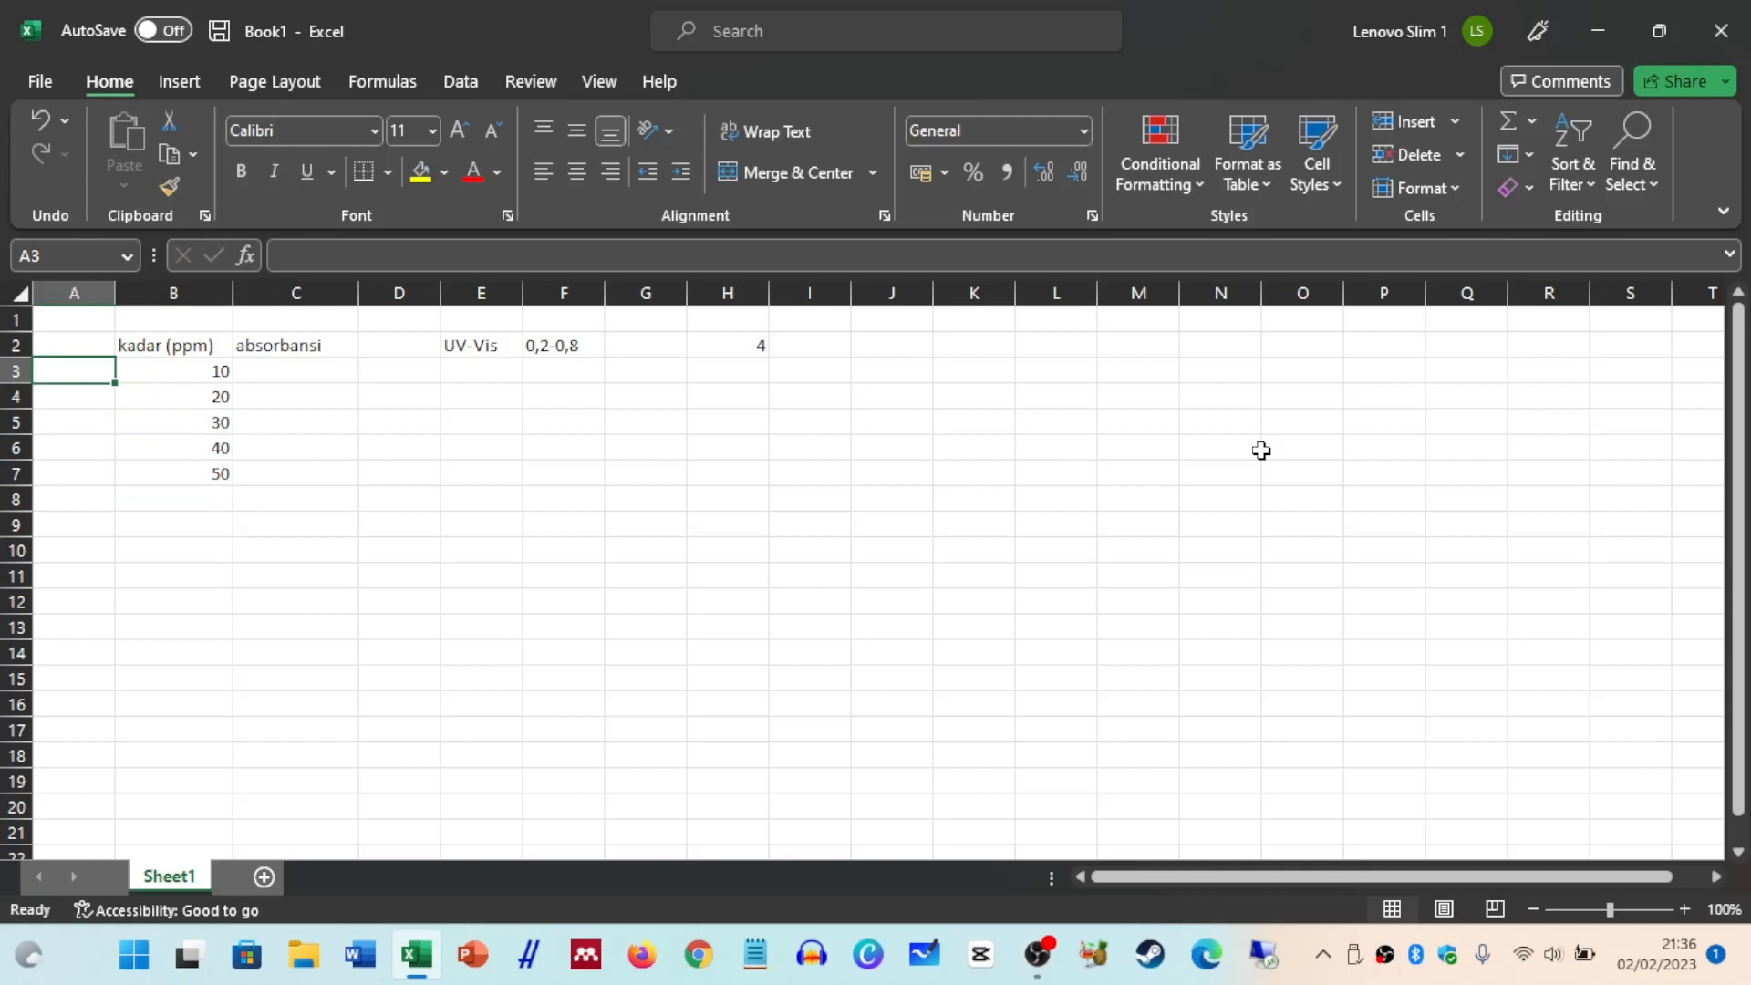
{"action": "key", "text": "Up"}
{"action": "type", "text": "no"}
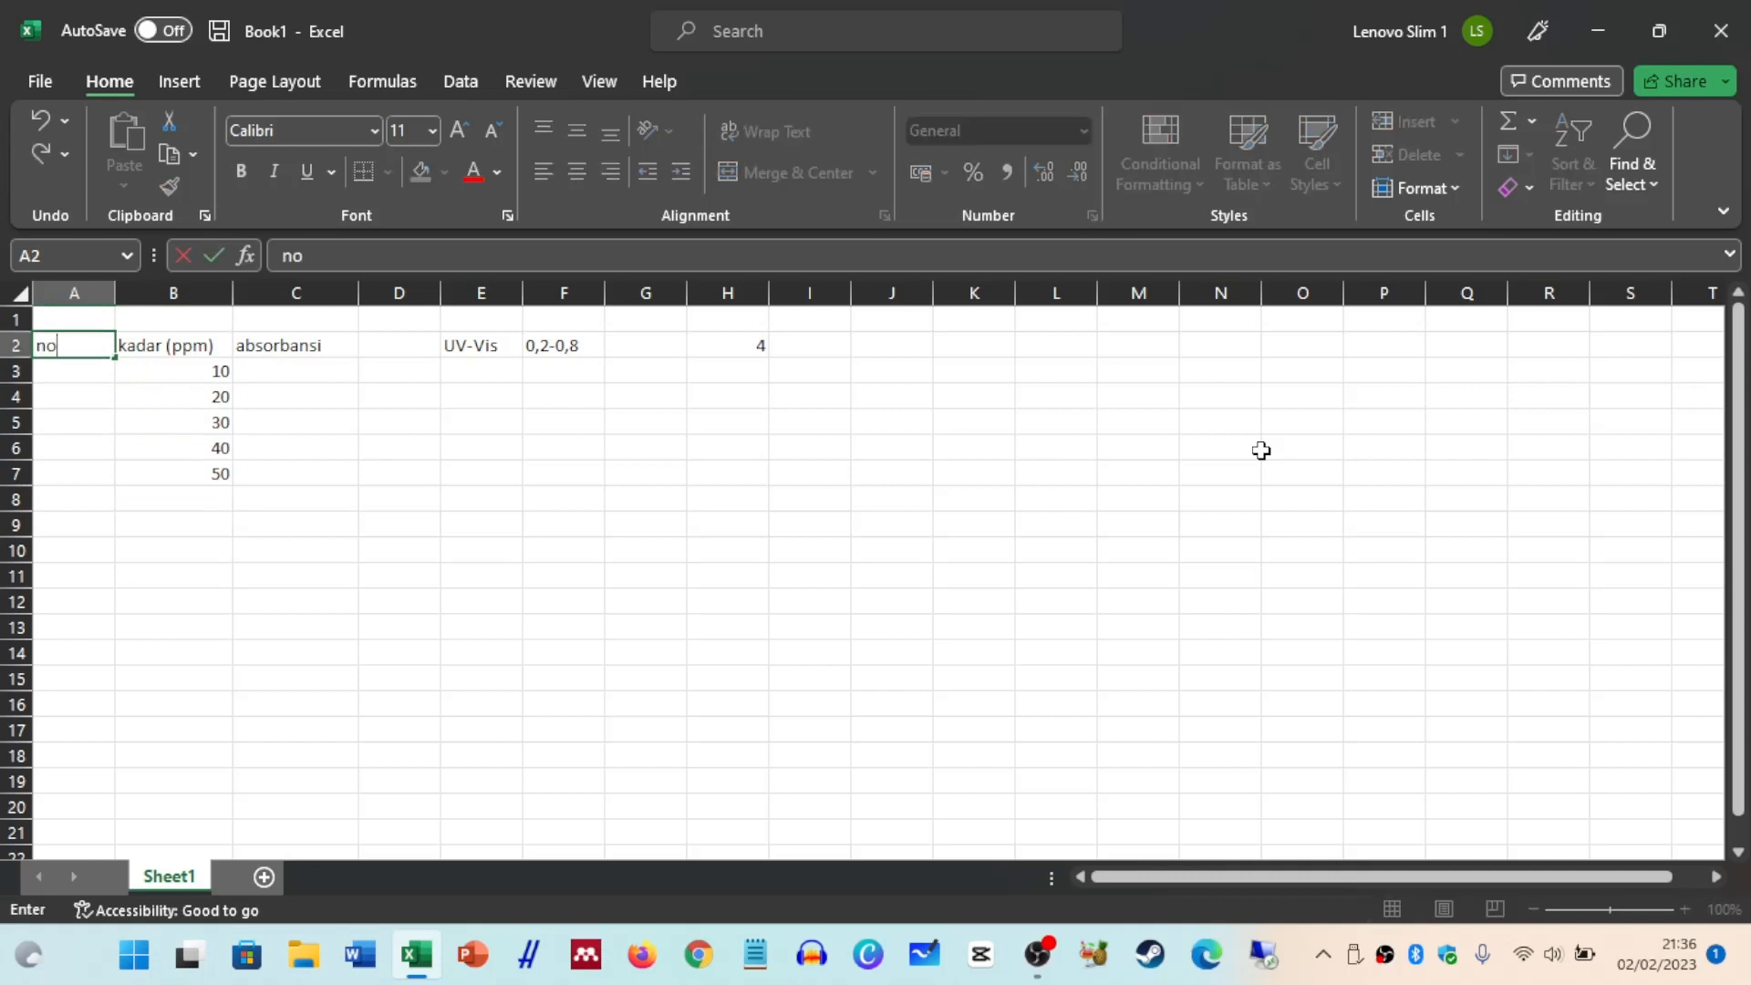
{"action": "key", "text": "Return"}
{"action": "type", "text": "1"}
{"action": "key", "text": "Return"}
{"action": "type", "text": "2"}
{"action": "key", "text": "Return"}
{"action": "type", "text": "3"}
{"action": "key", "text": "Return"}
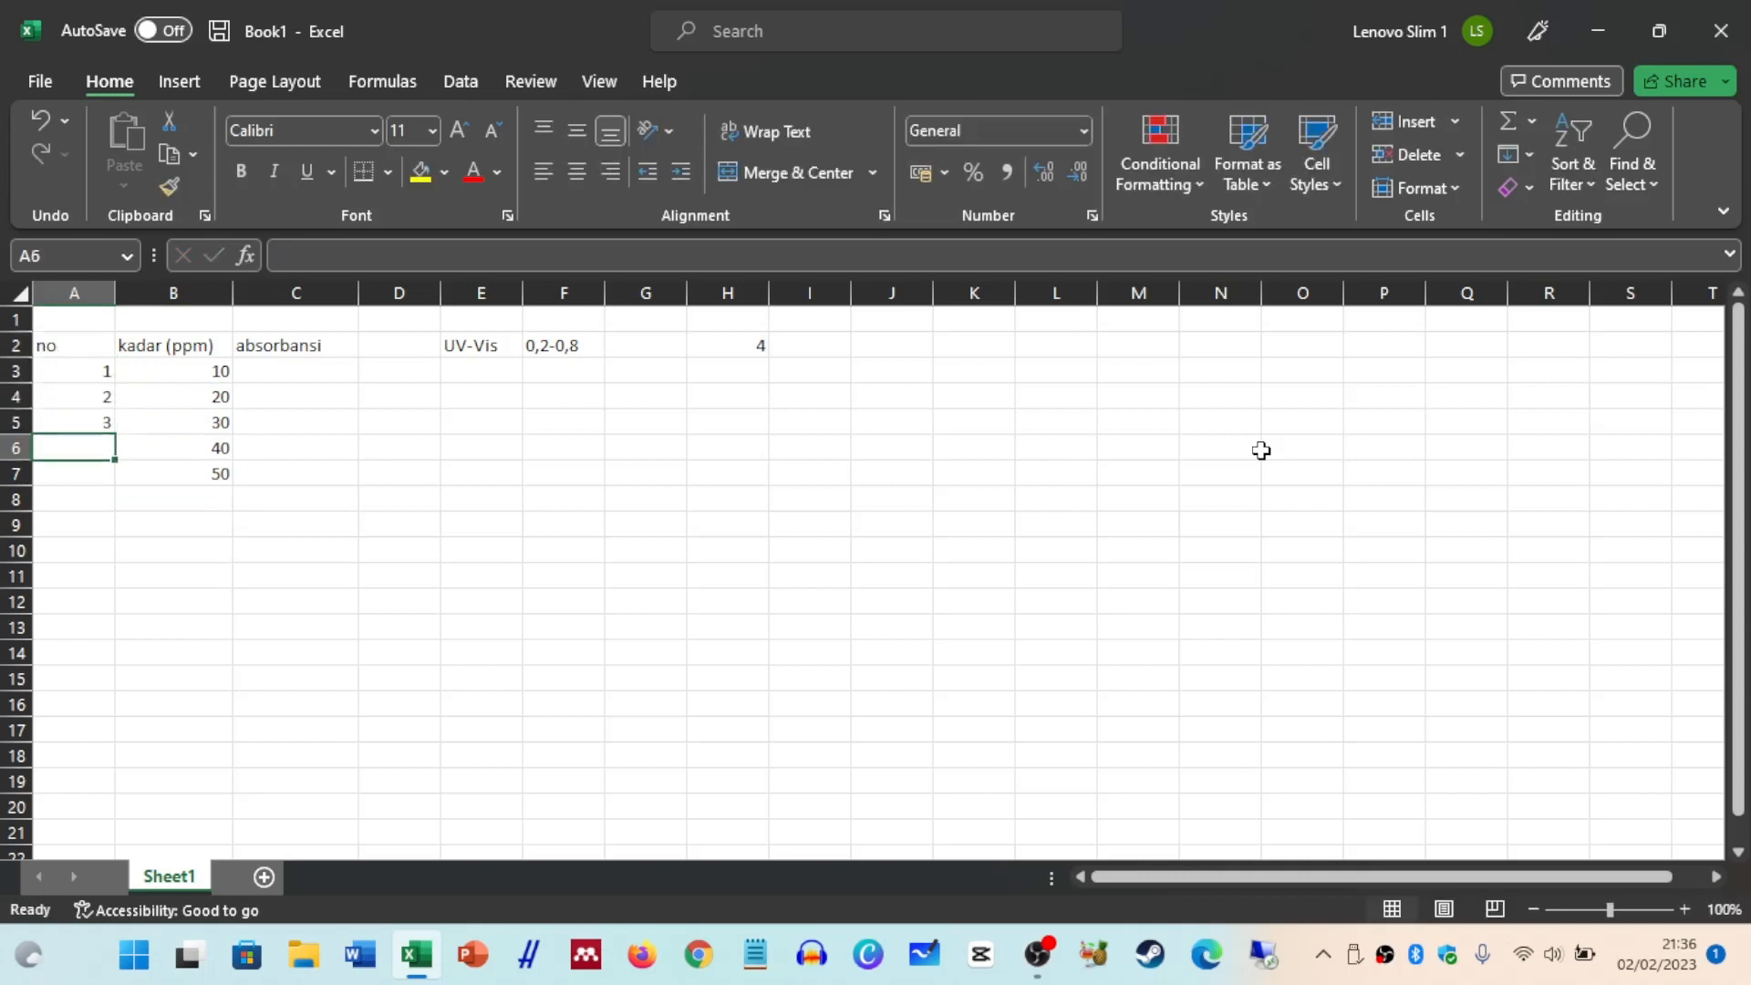
{"action": "type", "text": "4"}
{"action": "key", "text": "Return"}
{"action": "type", "text": "5"}
{"action": "key", "text": "Return"}
Enter the absorbance values 0,234 in cell C3 and 0,323 in cell C4.
{"action": "key", "text": "Up"}
{"action": "key", "text": "Up"}
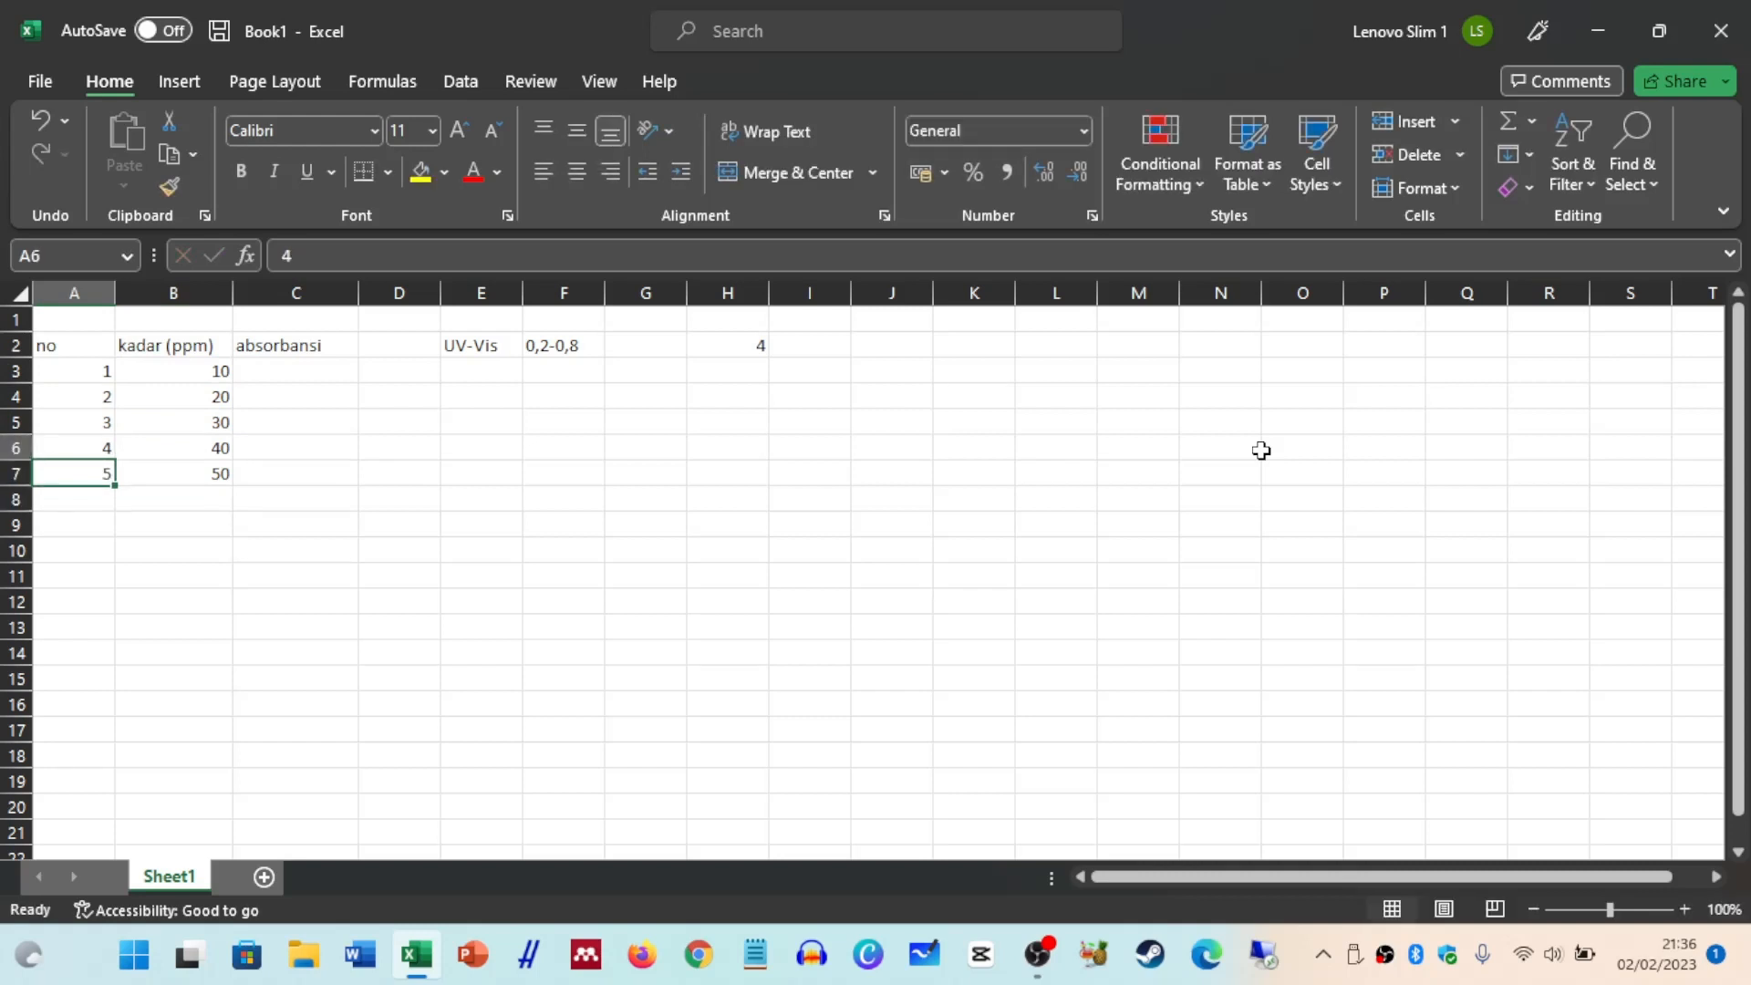
{"action": "key", "text": "Right"}
{"action": "key", "text": "Right"}
{"action": "key", "text": "Left"}
{"action": "key", "text": "Left"}
{"action": "key", "text": "Up"}
{"action": "key", "text": "Up"}
{"action": "key", "text": "Up"}
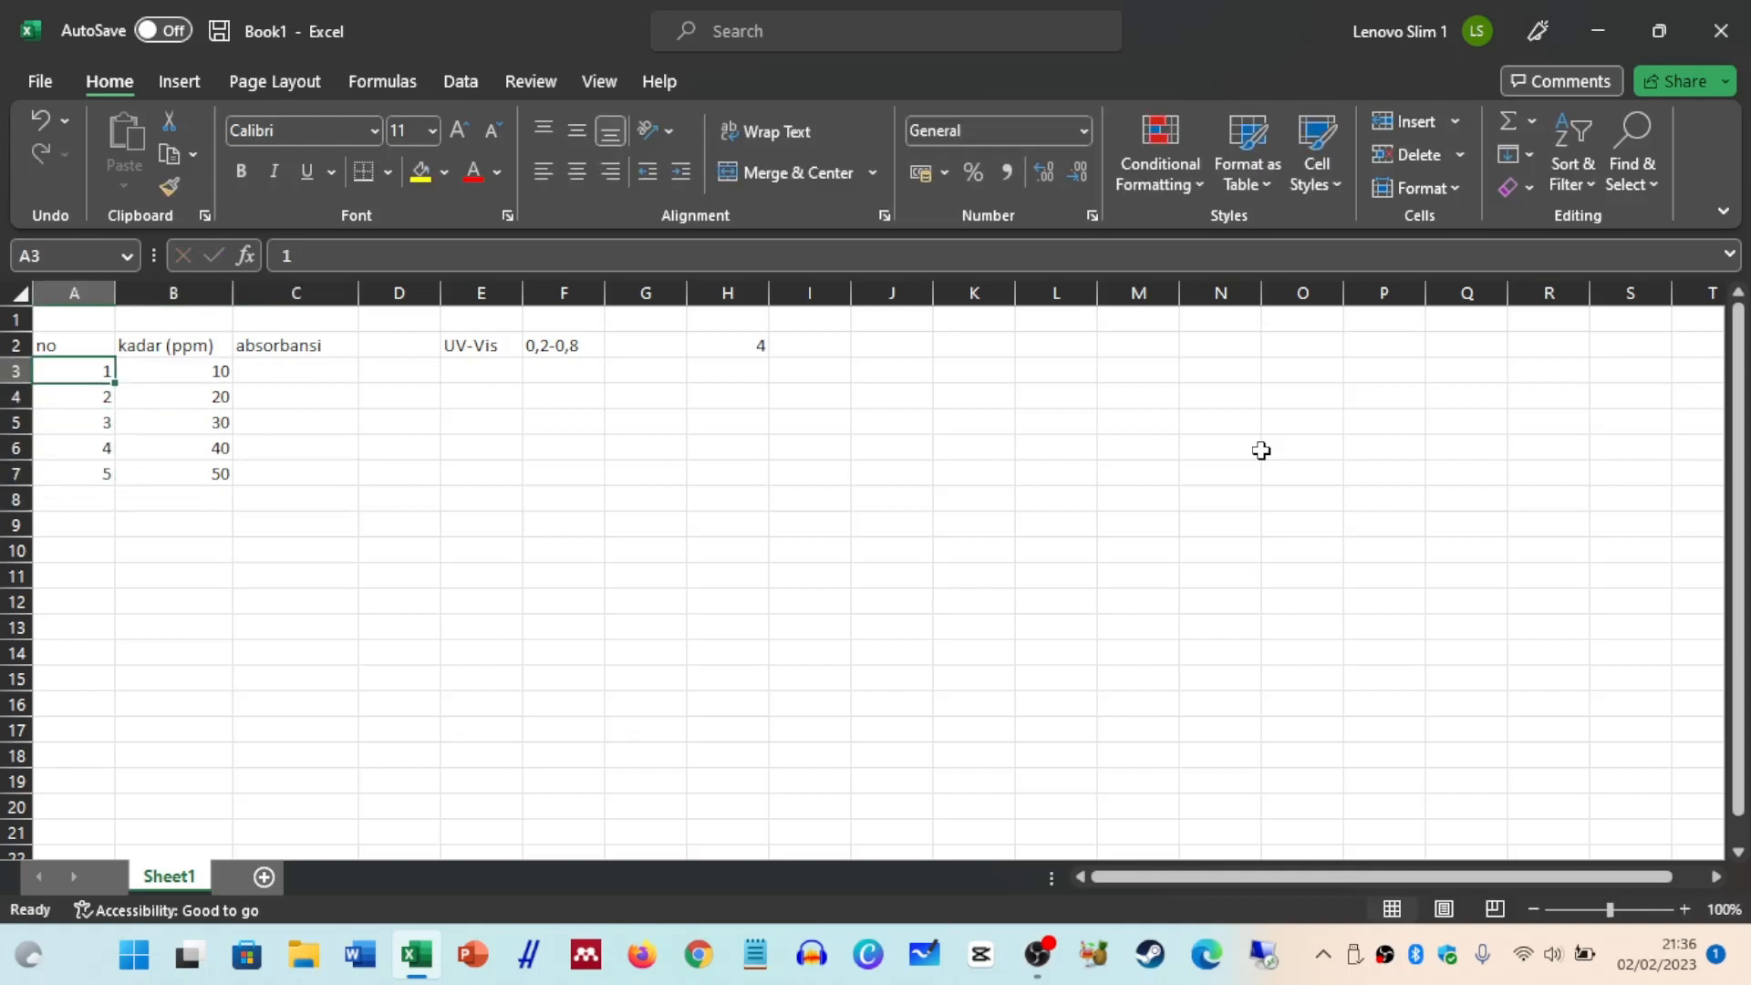
{"action": "key", "text": "Right"}
{"action": "key", "text": "Right"}
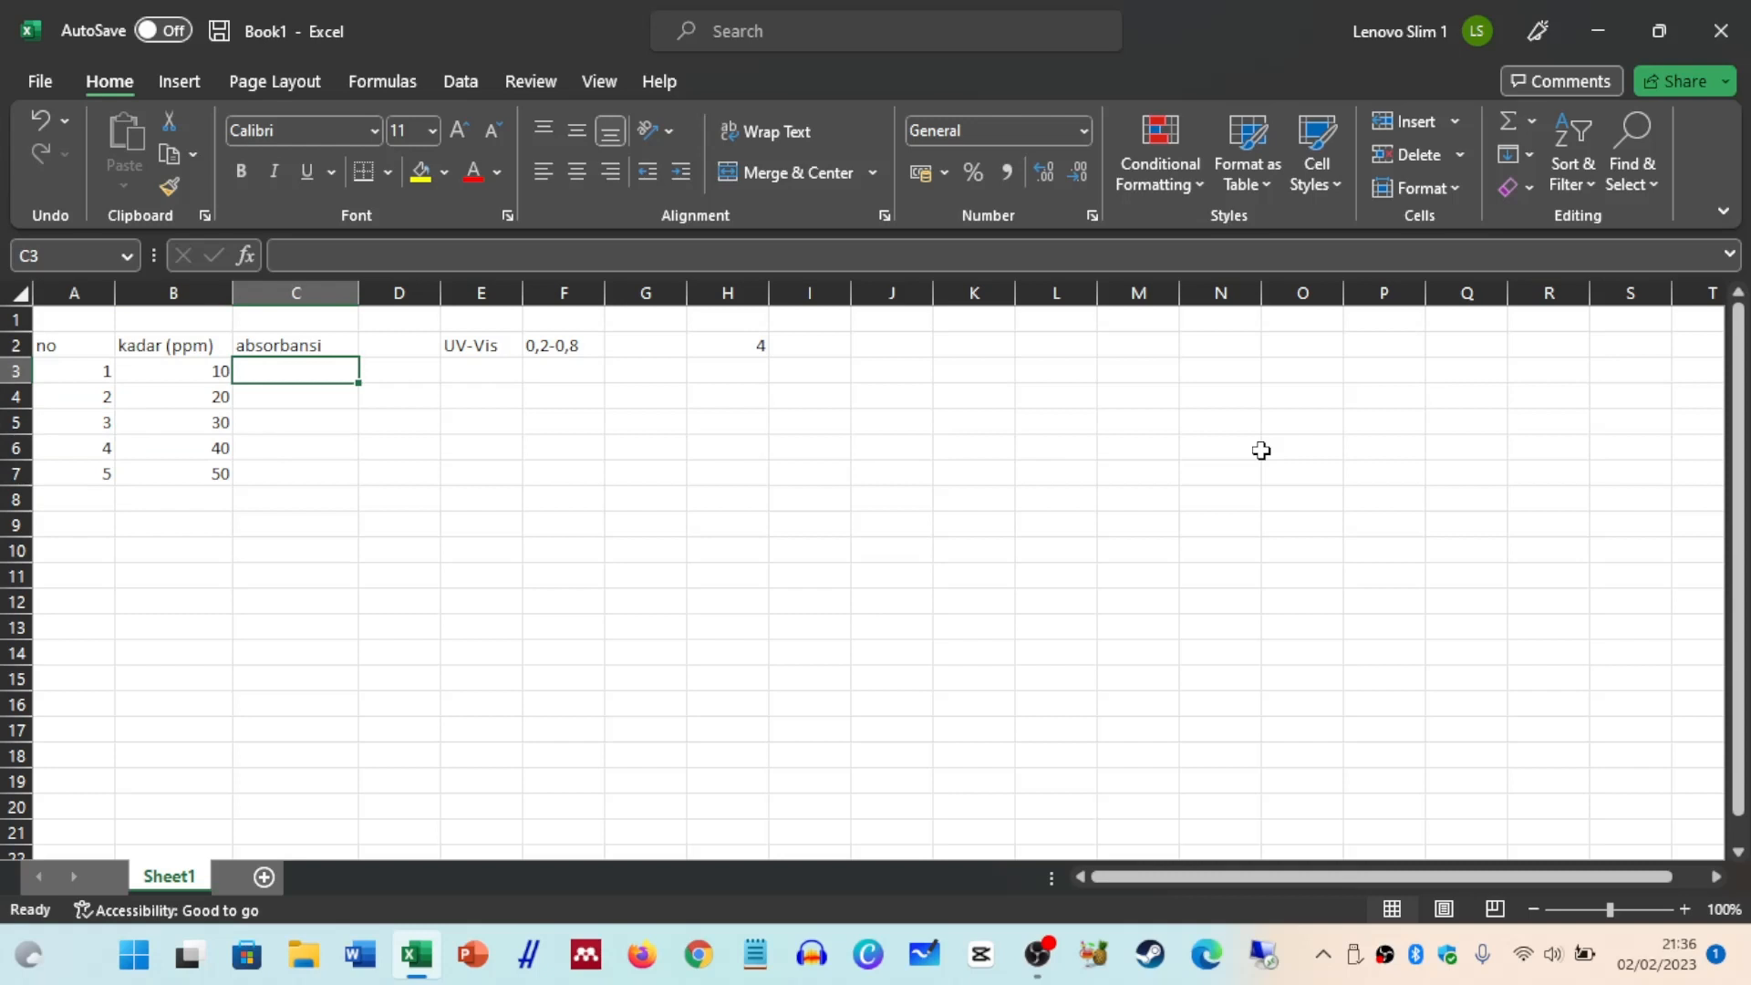
{"action": "type", "text": "0,"}
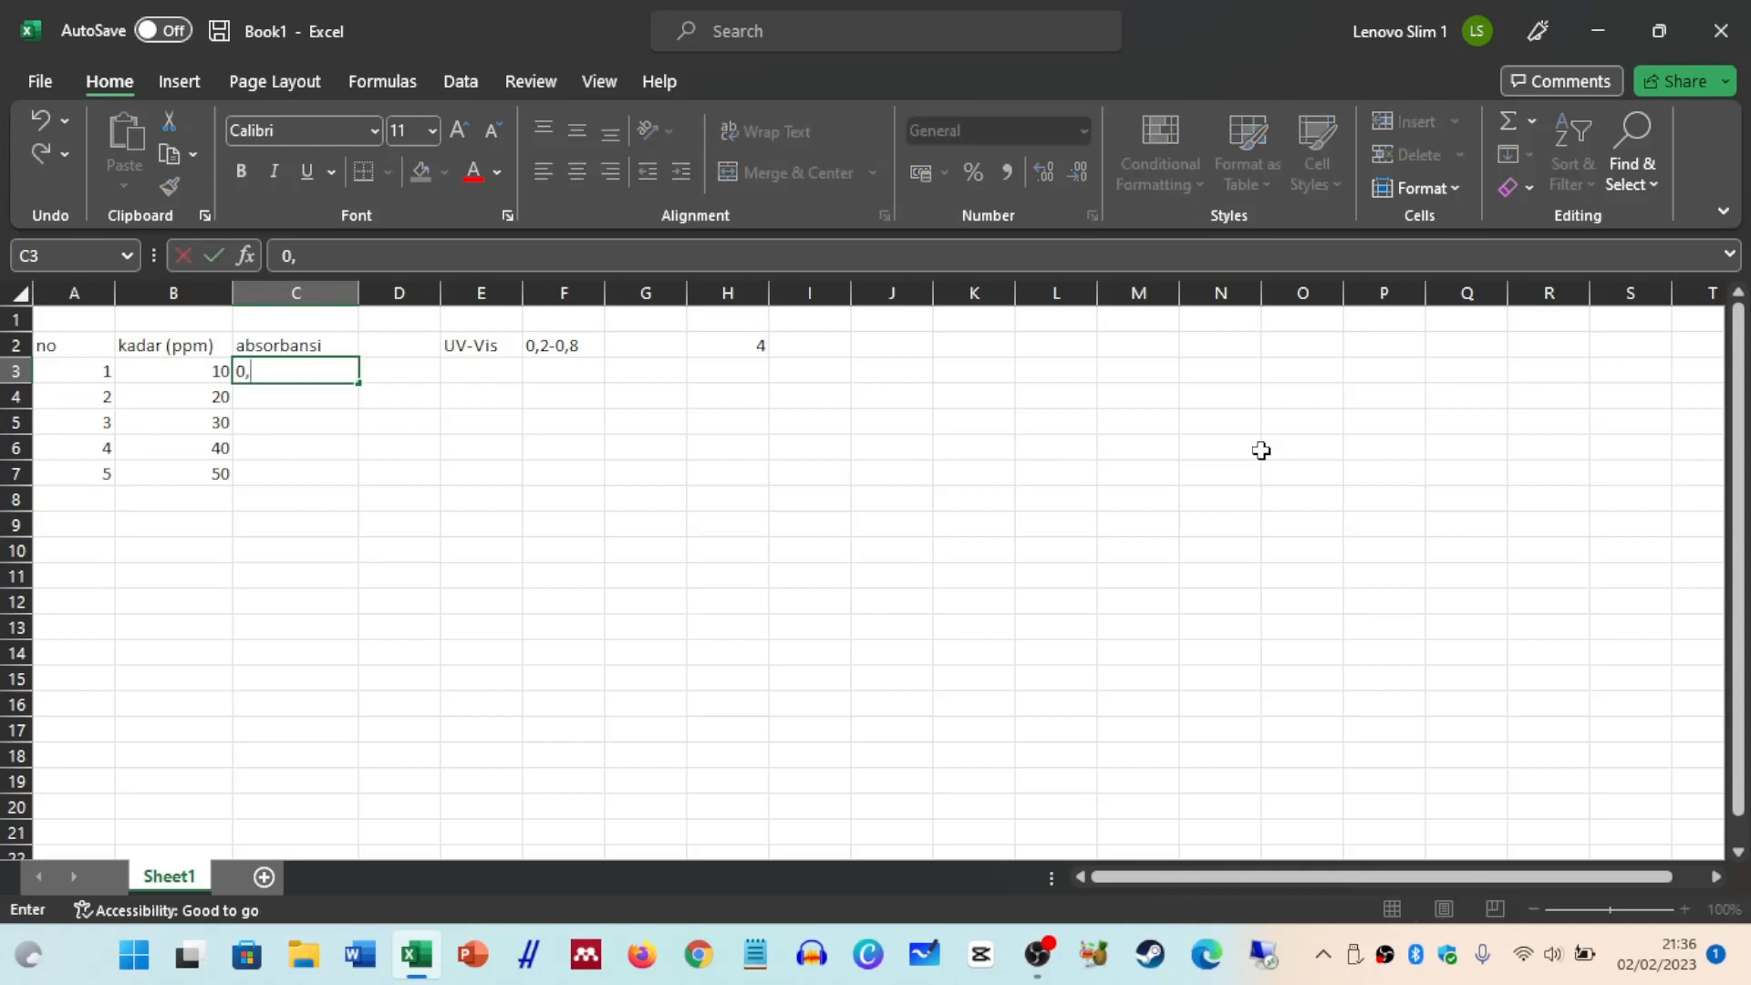
{"action": "type", "text": "234"}
{"action": "key", "text": "Return"}
{"action": "type", "text": "0"}
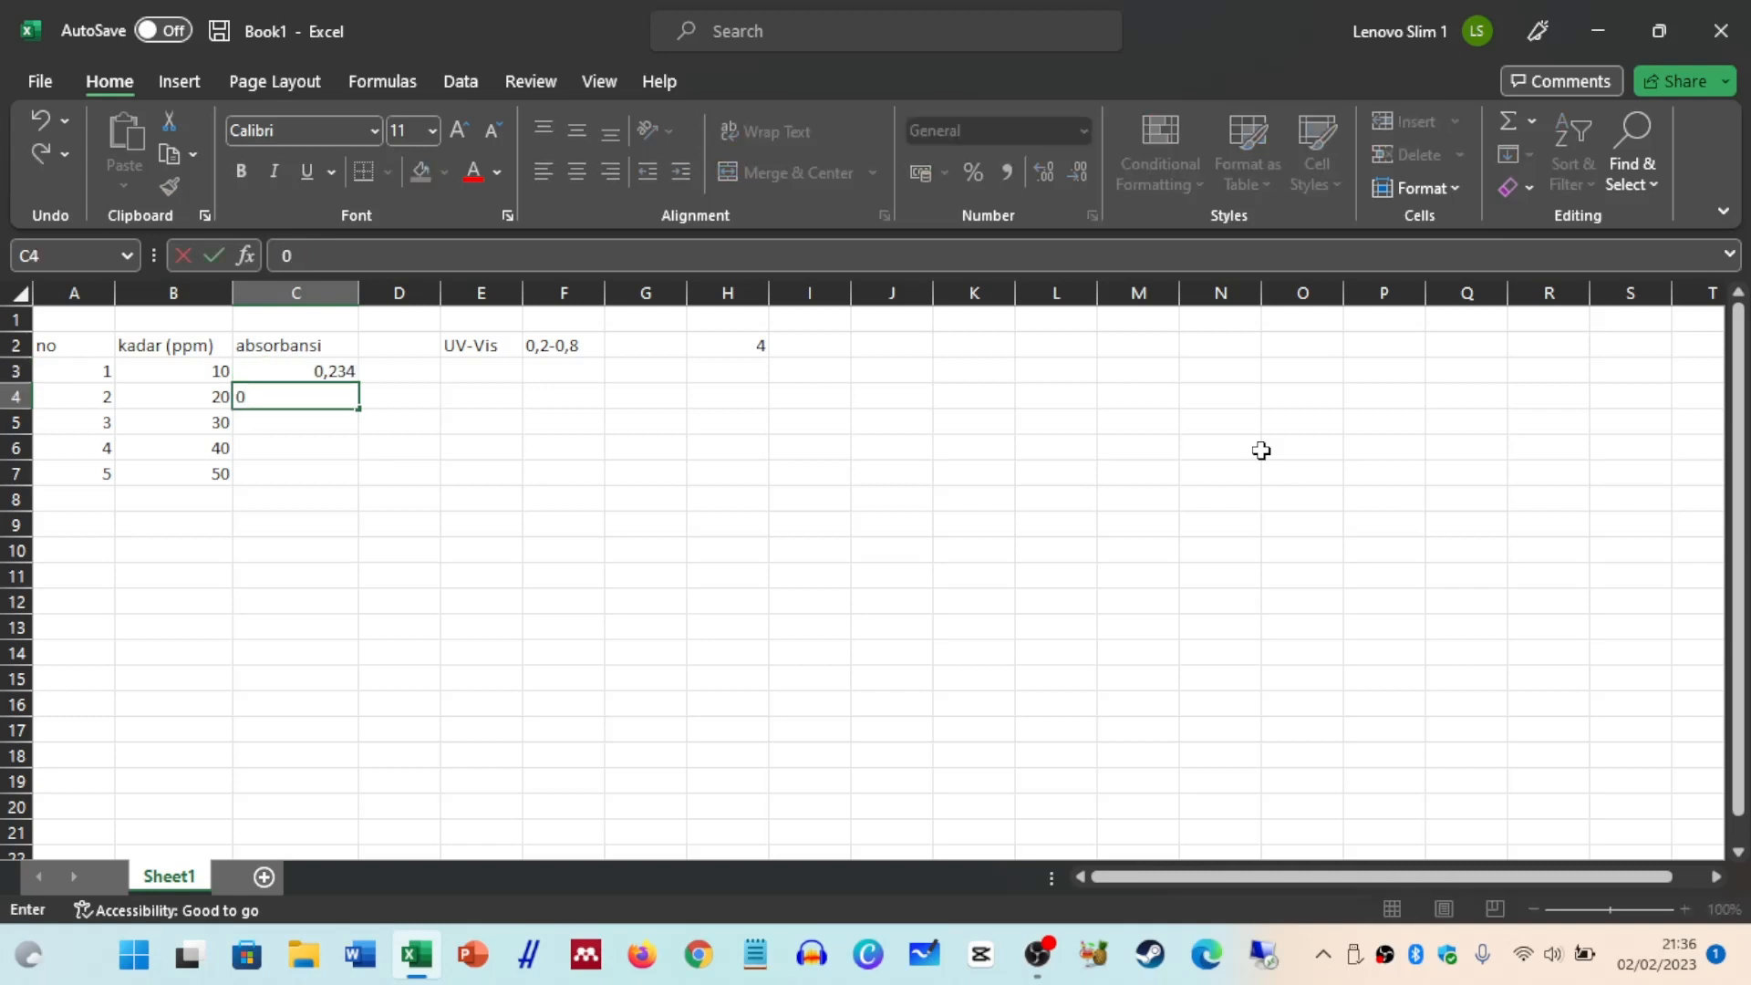
{"action": "type", "text": ","}
{"action": "type", "text": "345"}
{"action": "key", "text": "BackSpace"}
{"action": "key", "text": "BackSpace"}
{"action": "type", "text": "23"}
{"action": "key", "text": "Return"}
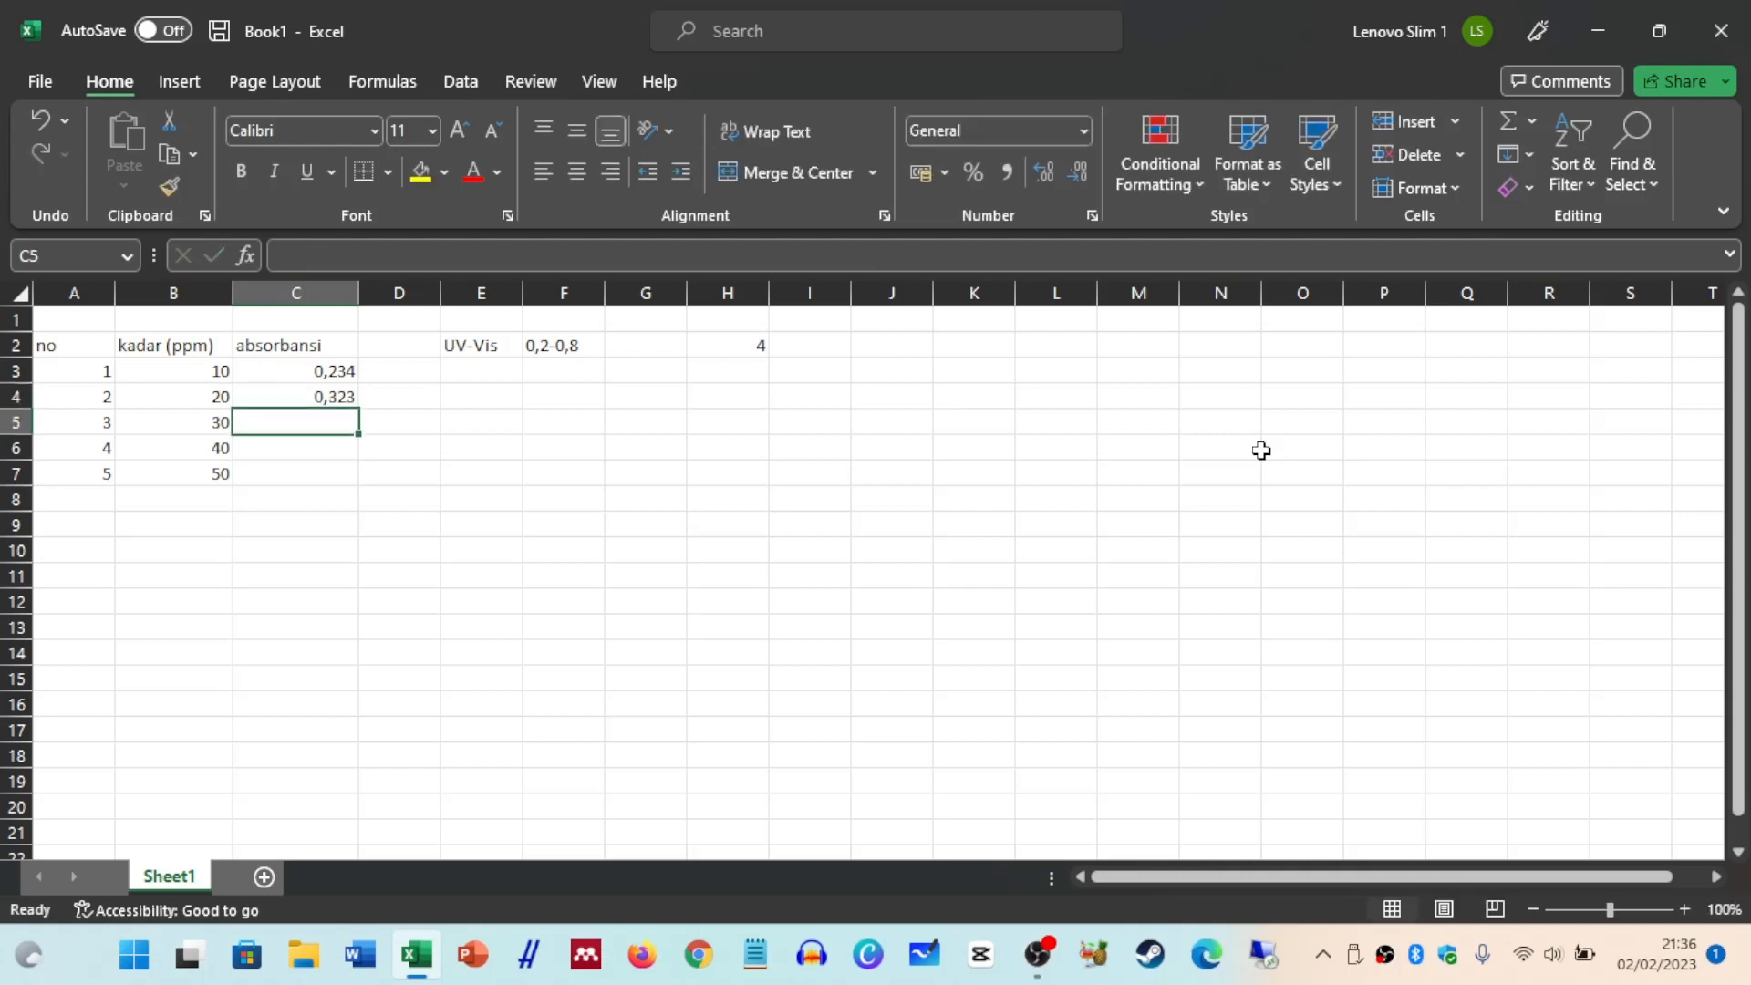
Enter the absorbance value 0,443 in cell C5.
{"action": "type", "text": "0"}
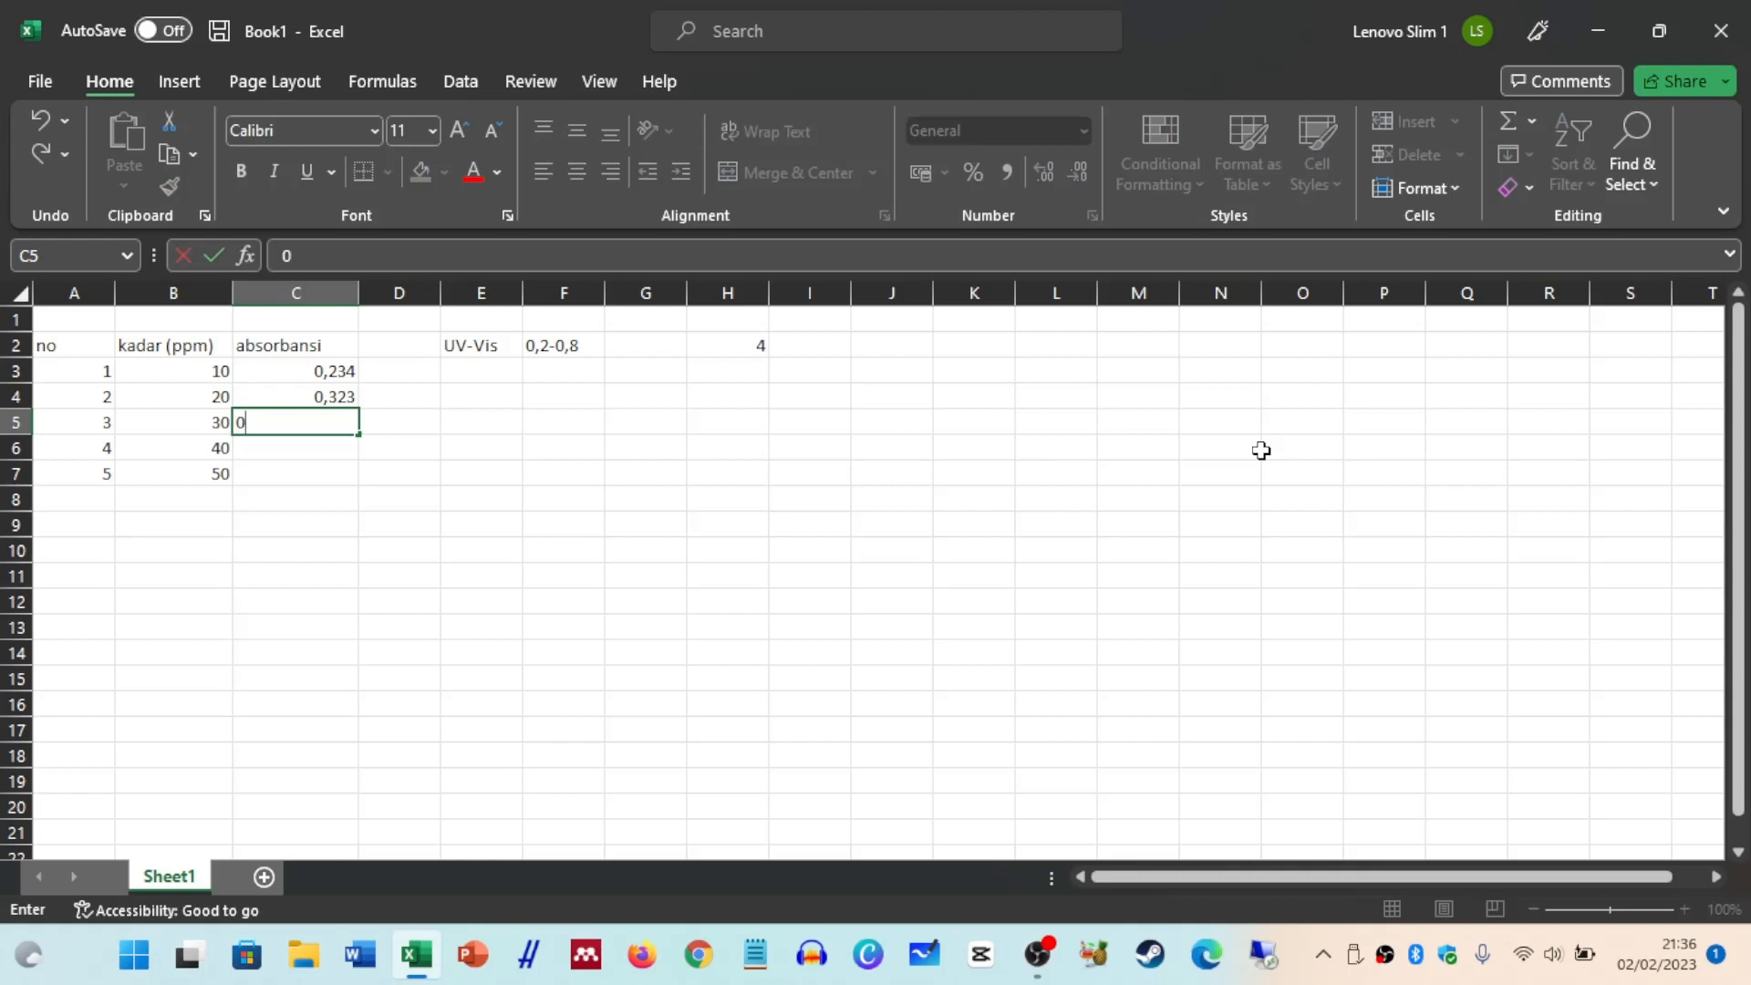
{"action": "type", "text": "443"}
{"action": "key", "text": "Left"}
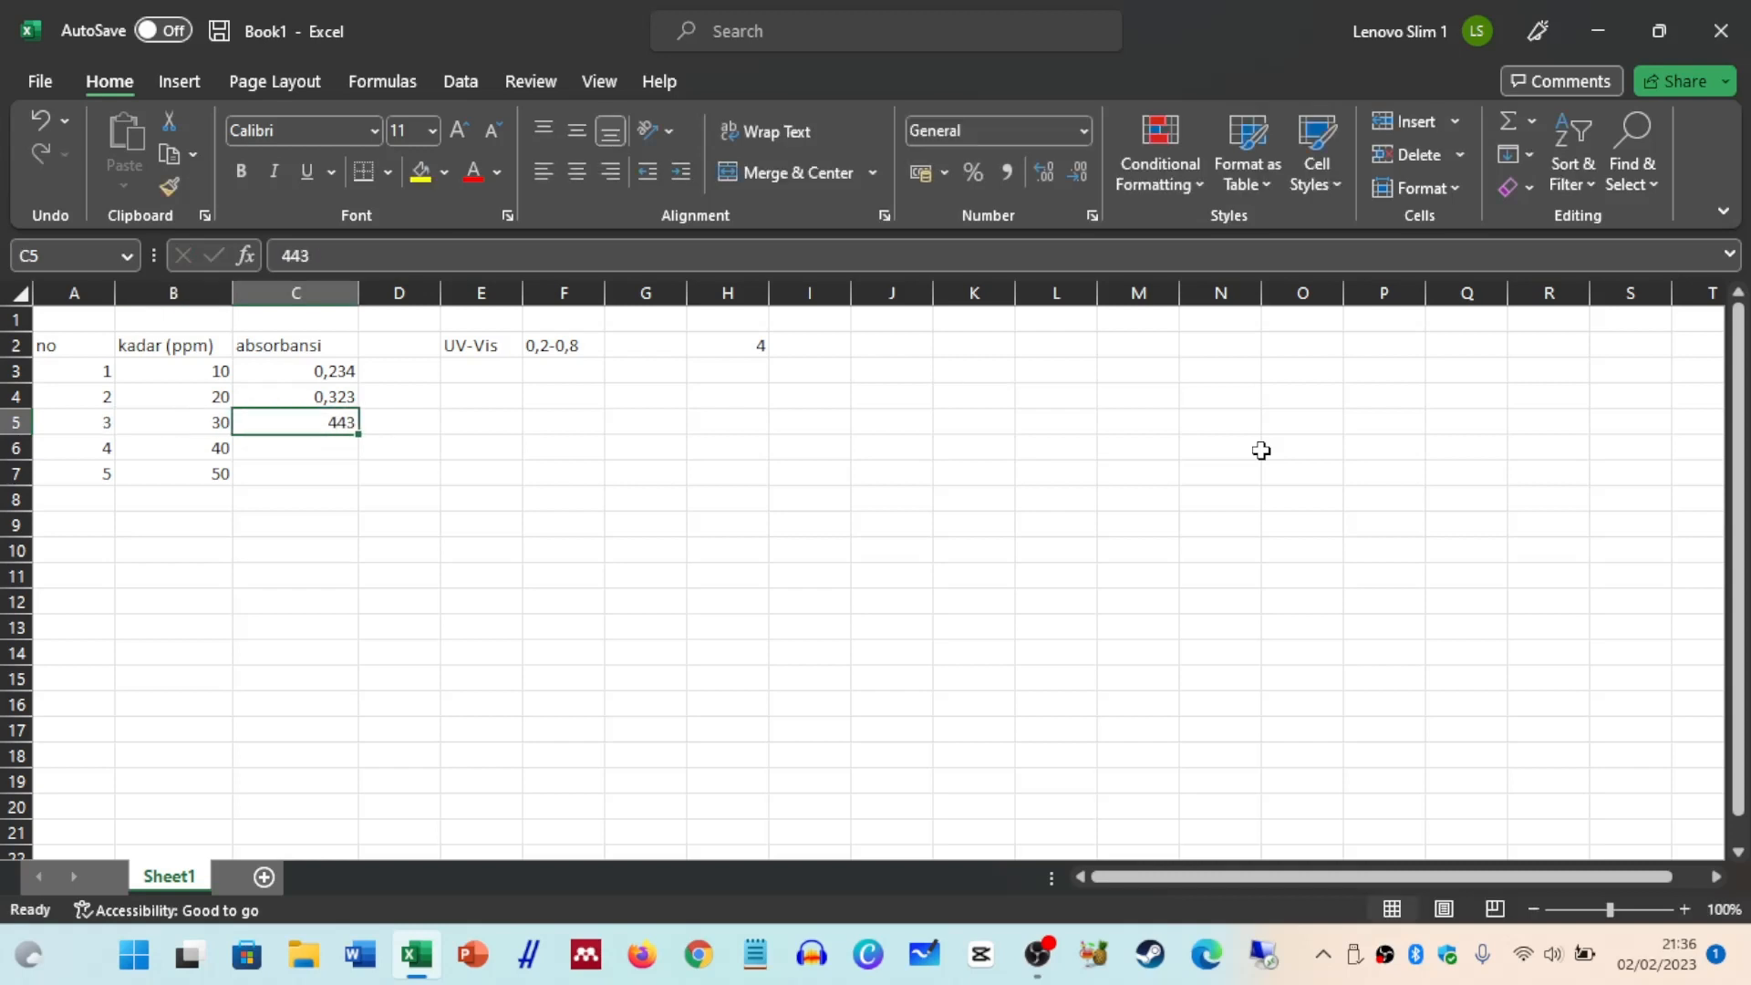
{"action": "key", "text": "F2"}
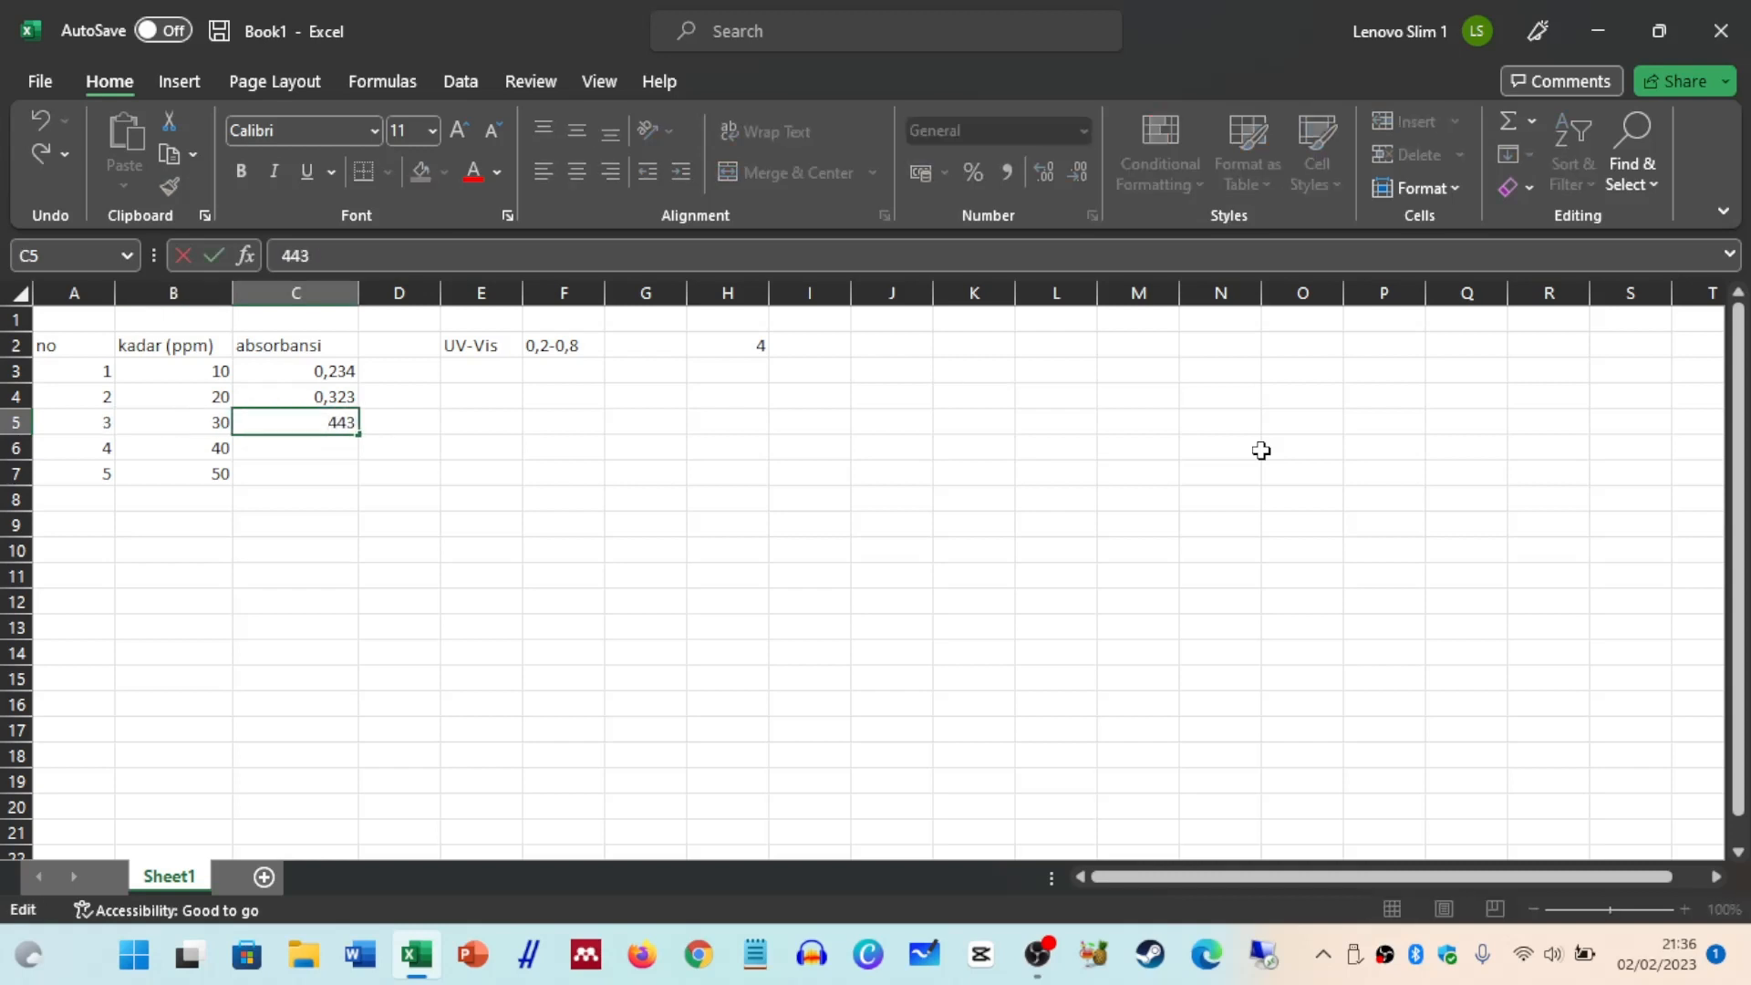
{"action": "type", "text": "0,"}
{"action": "key", "text": "Return"}
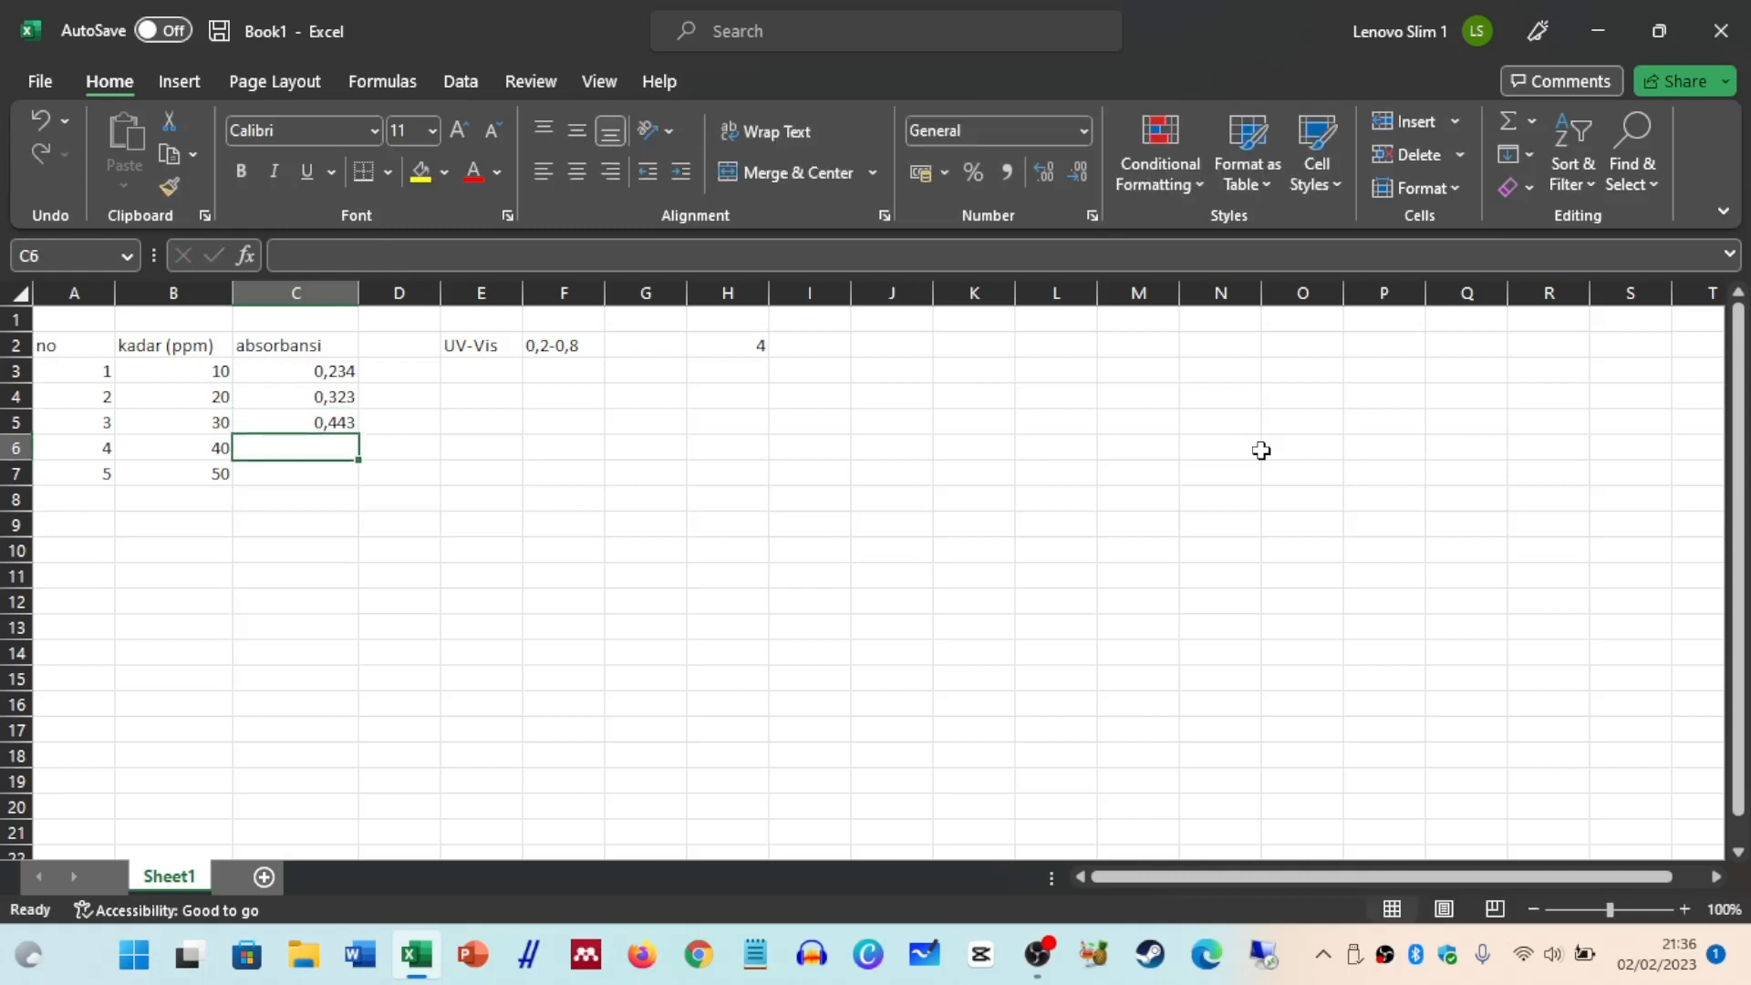
Enter the absorbance values 0,546 in cell C6 and 0,653 in cell C7.
{"action": "type", "text": "0"}
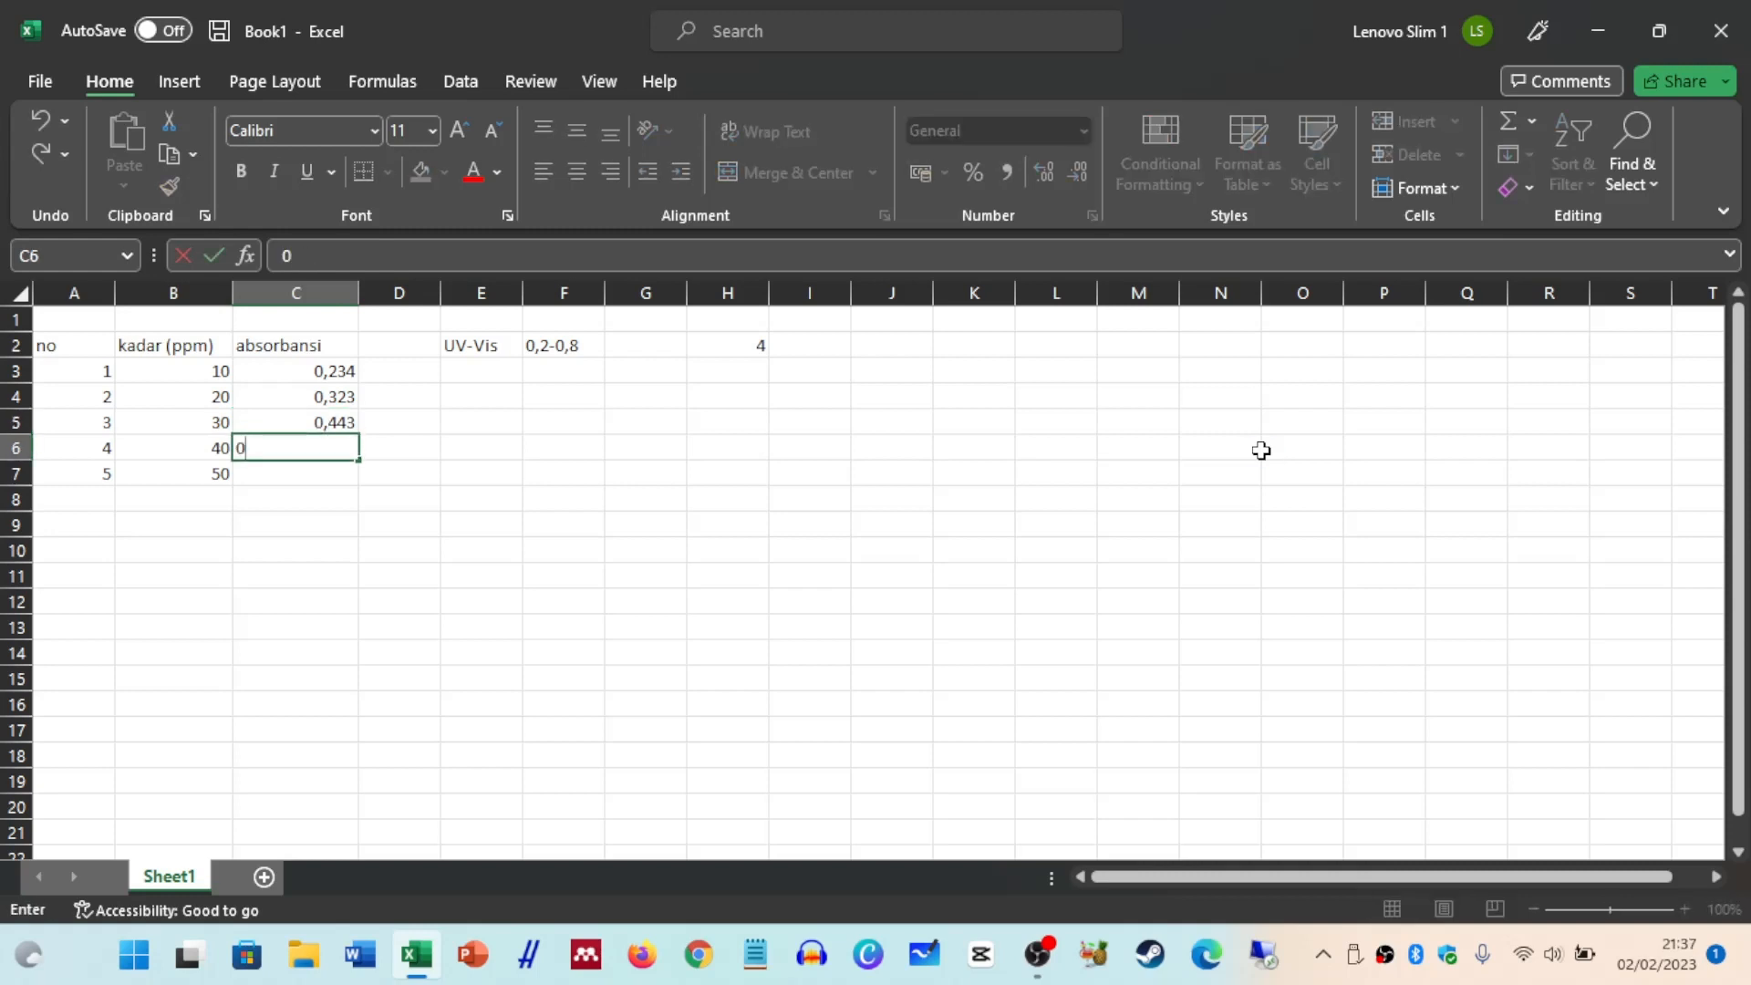
{"action": "type", "text": ",546"}
{"action": "key", "text": "Return"}
{"action": "type", "text": "0"}
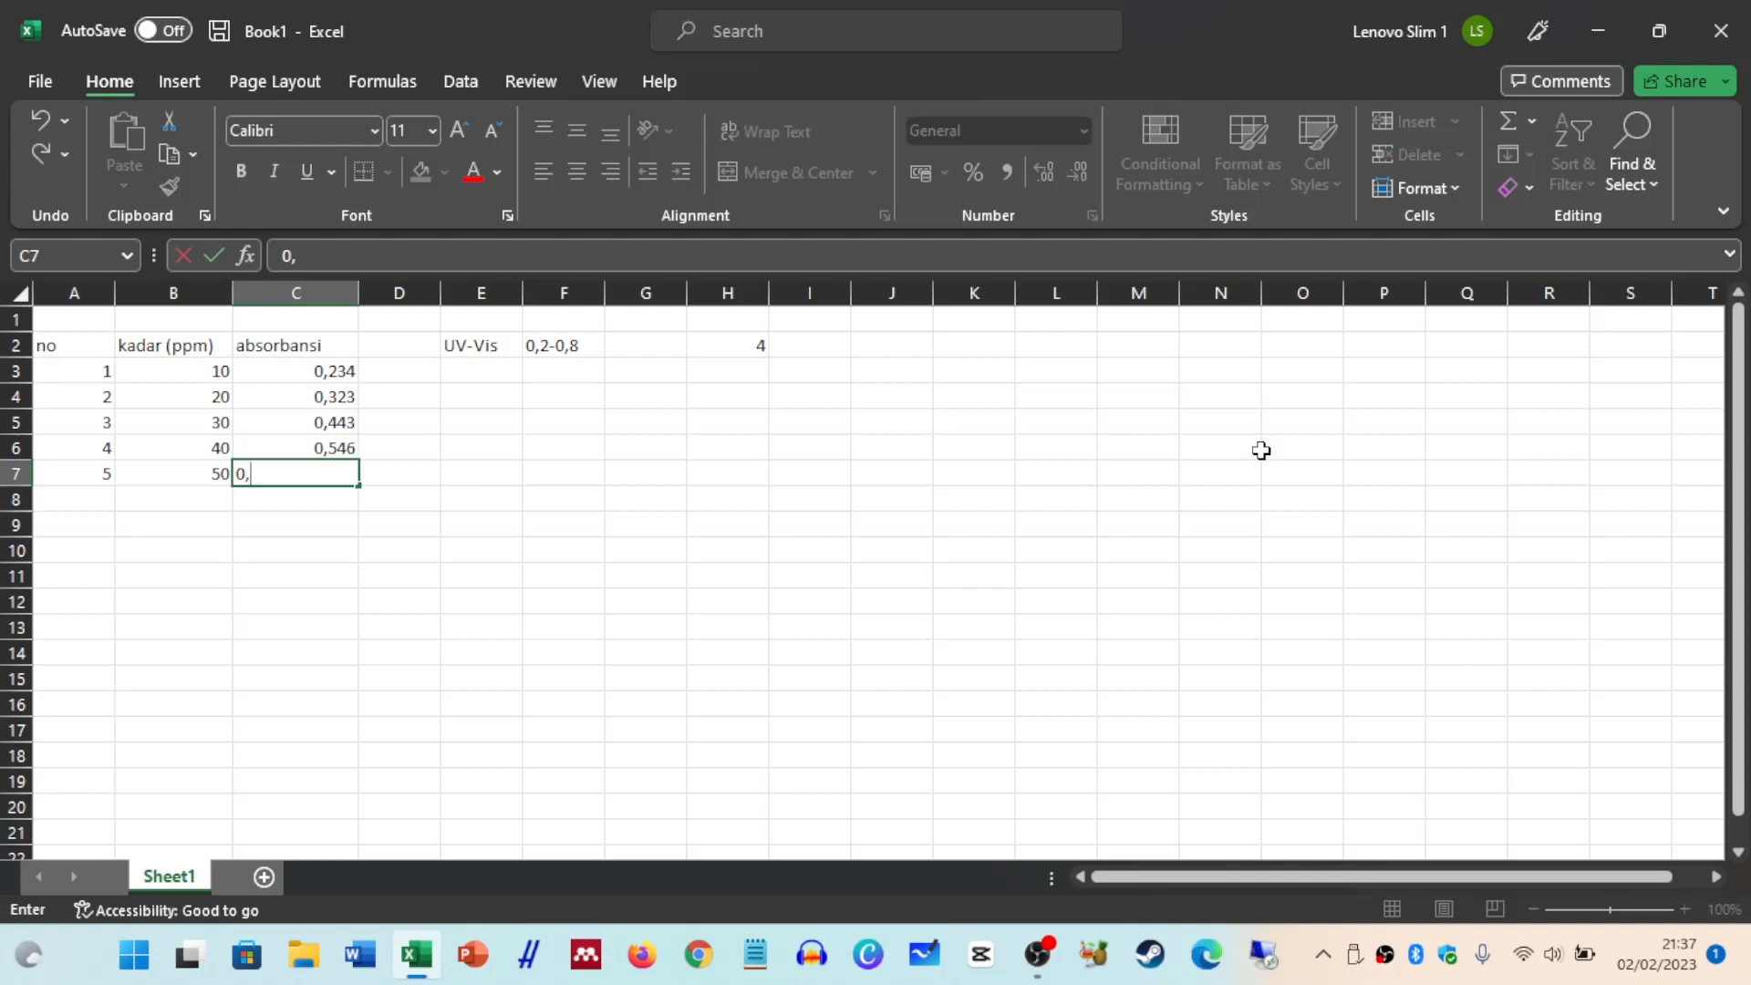
{"action": "type", "text": ",653"}
{"action": "key", "text": "Return"}
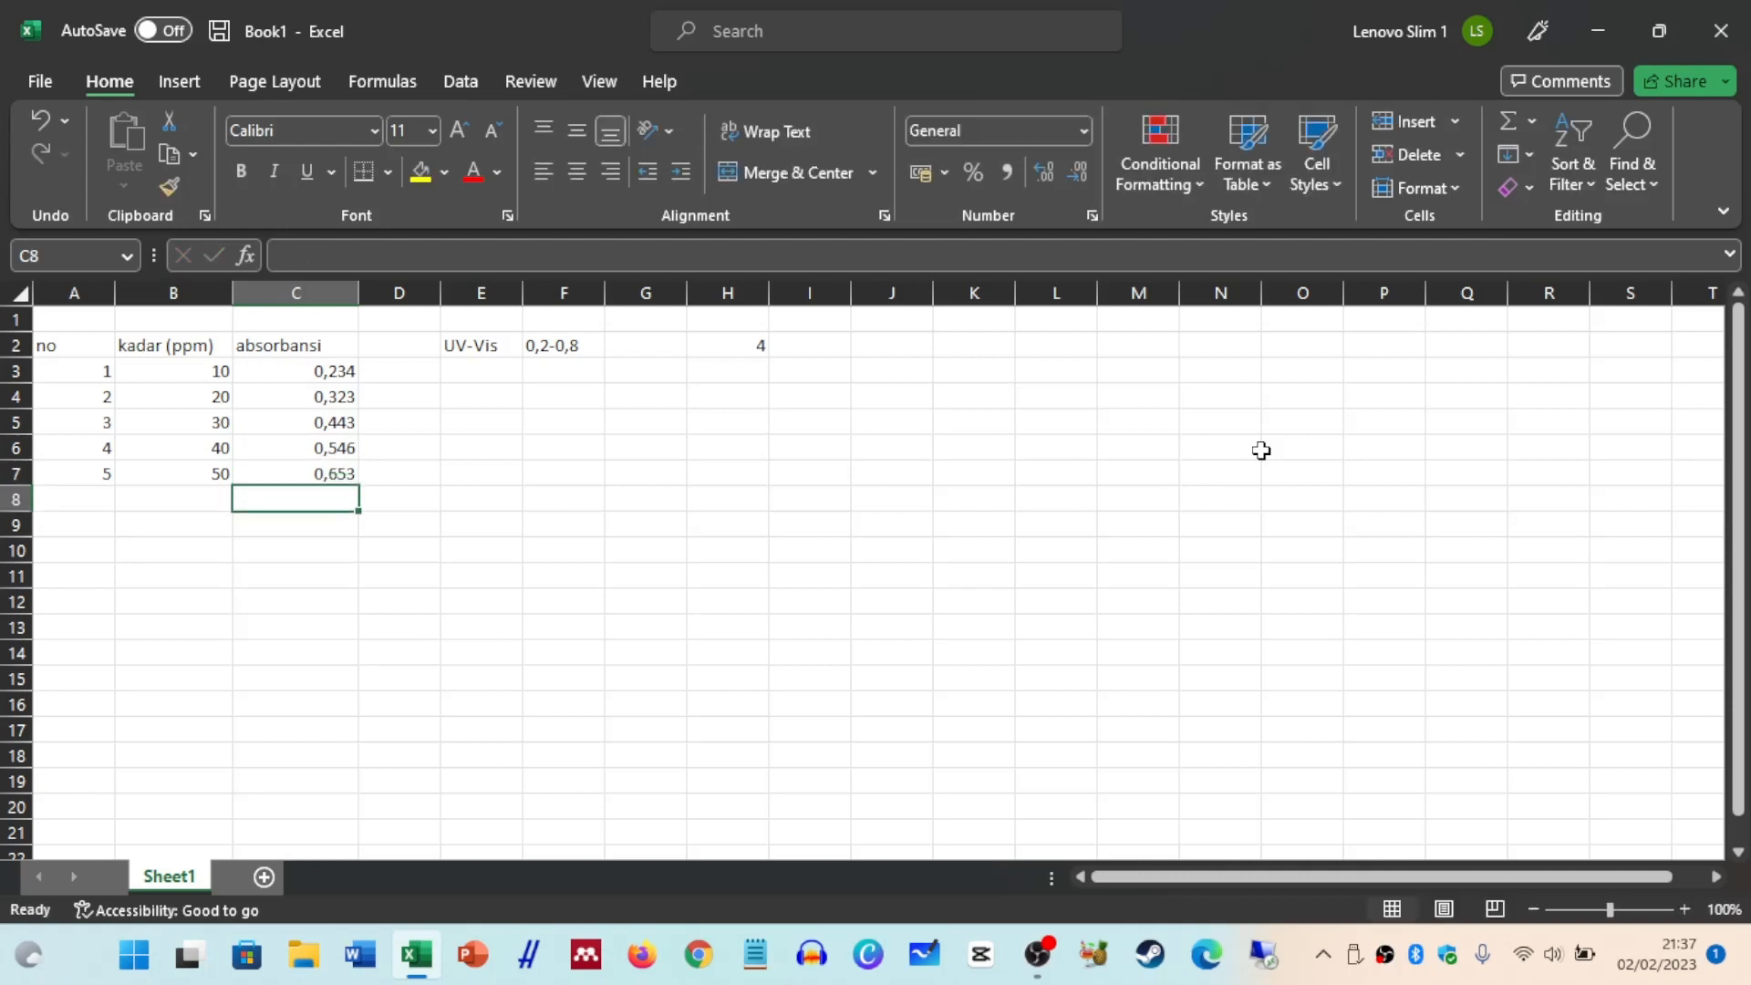
Review the absorbance values in cells C3 to C7 against the UV-Vis range noted in row 2.
{"action": "key", "text": "Up"}
{"action": "key", "text": "Up"}
{"action": "key", "text": "Up"}
{"action": "key", "text": "Up"}
{"action": "key", "text": "Up"}
{"action": "key", "text": "shift+Down"}
{"action": "key", "text": "shift+Down"}
{"action": "key", "text": "shift+Down"}
{"action": "key", "text": "shift+Down"}
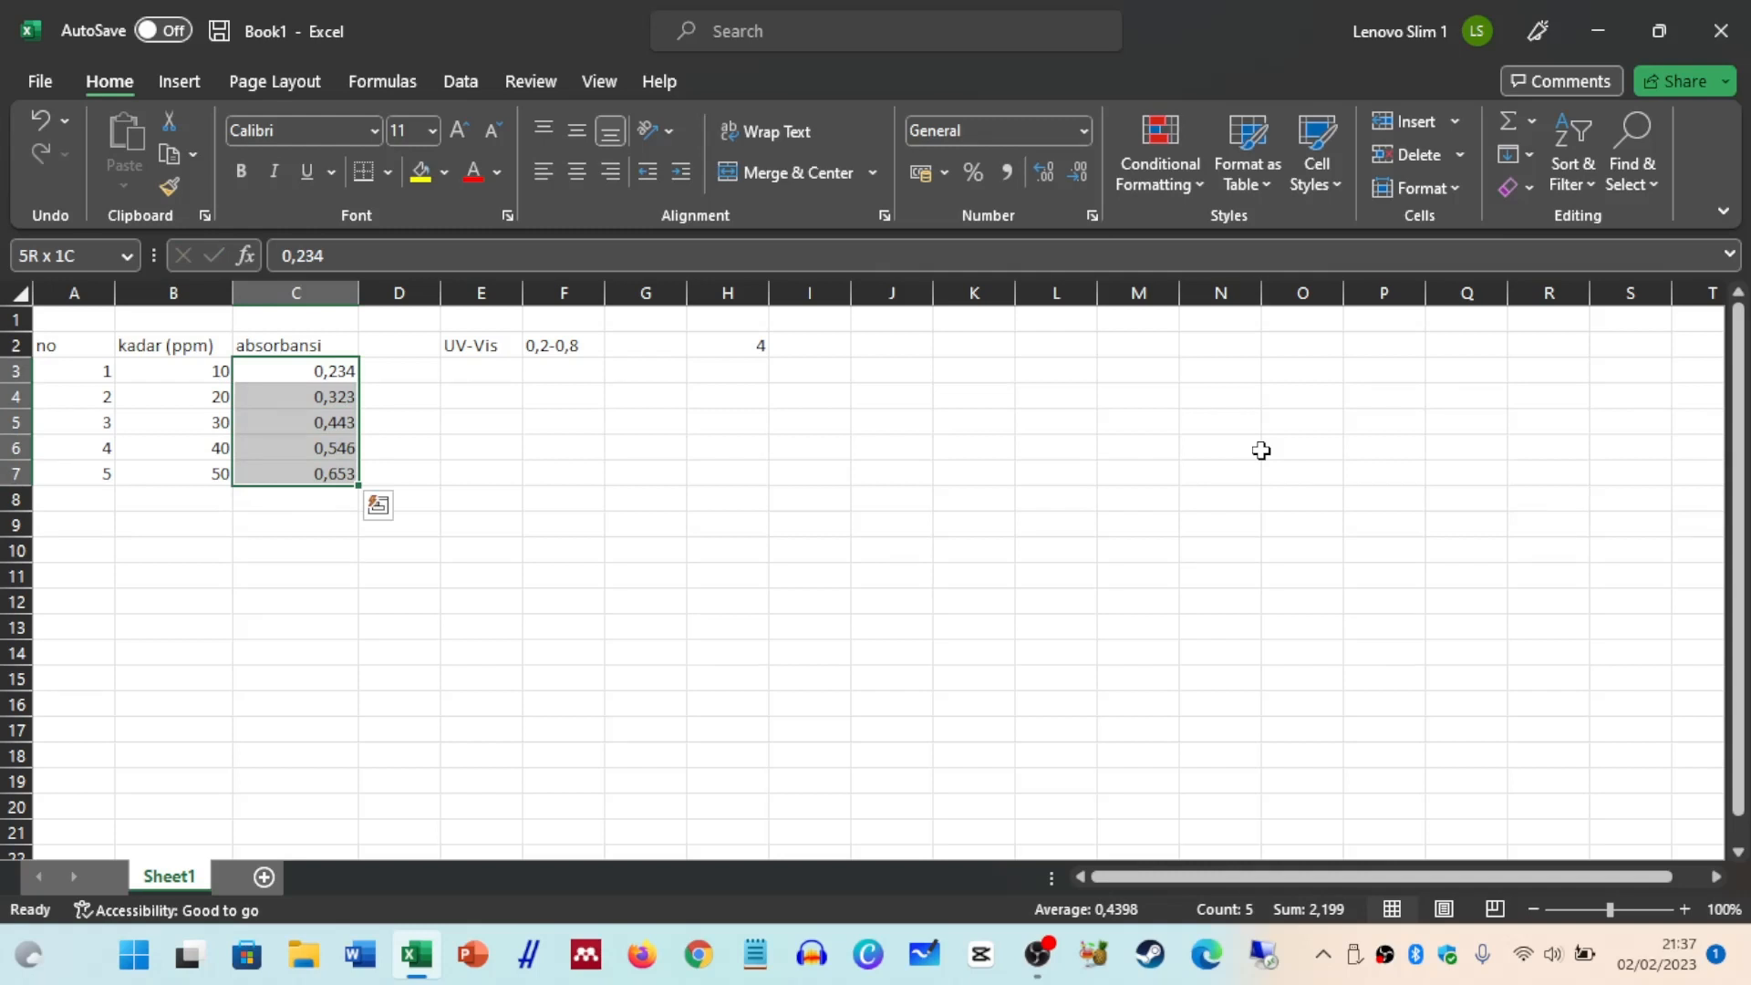
{"action": "left_click", "coordinate": [480, 347]}
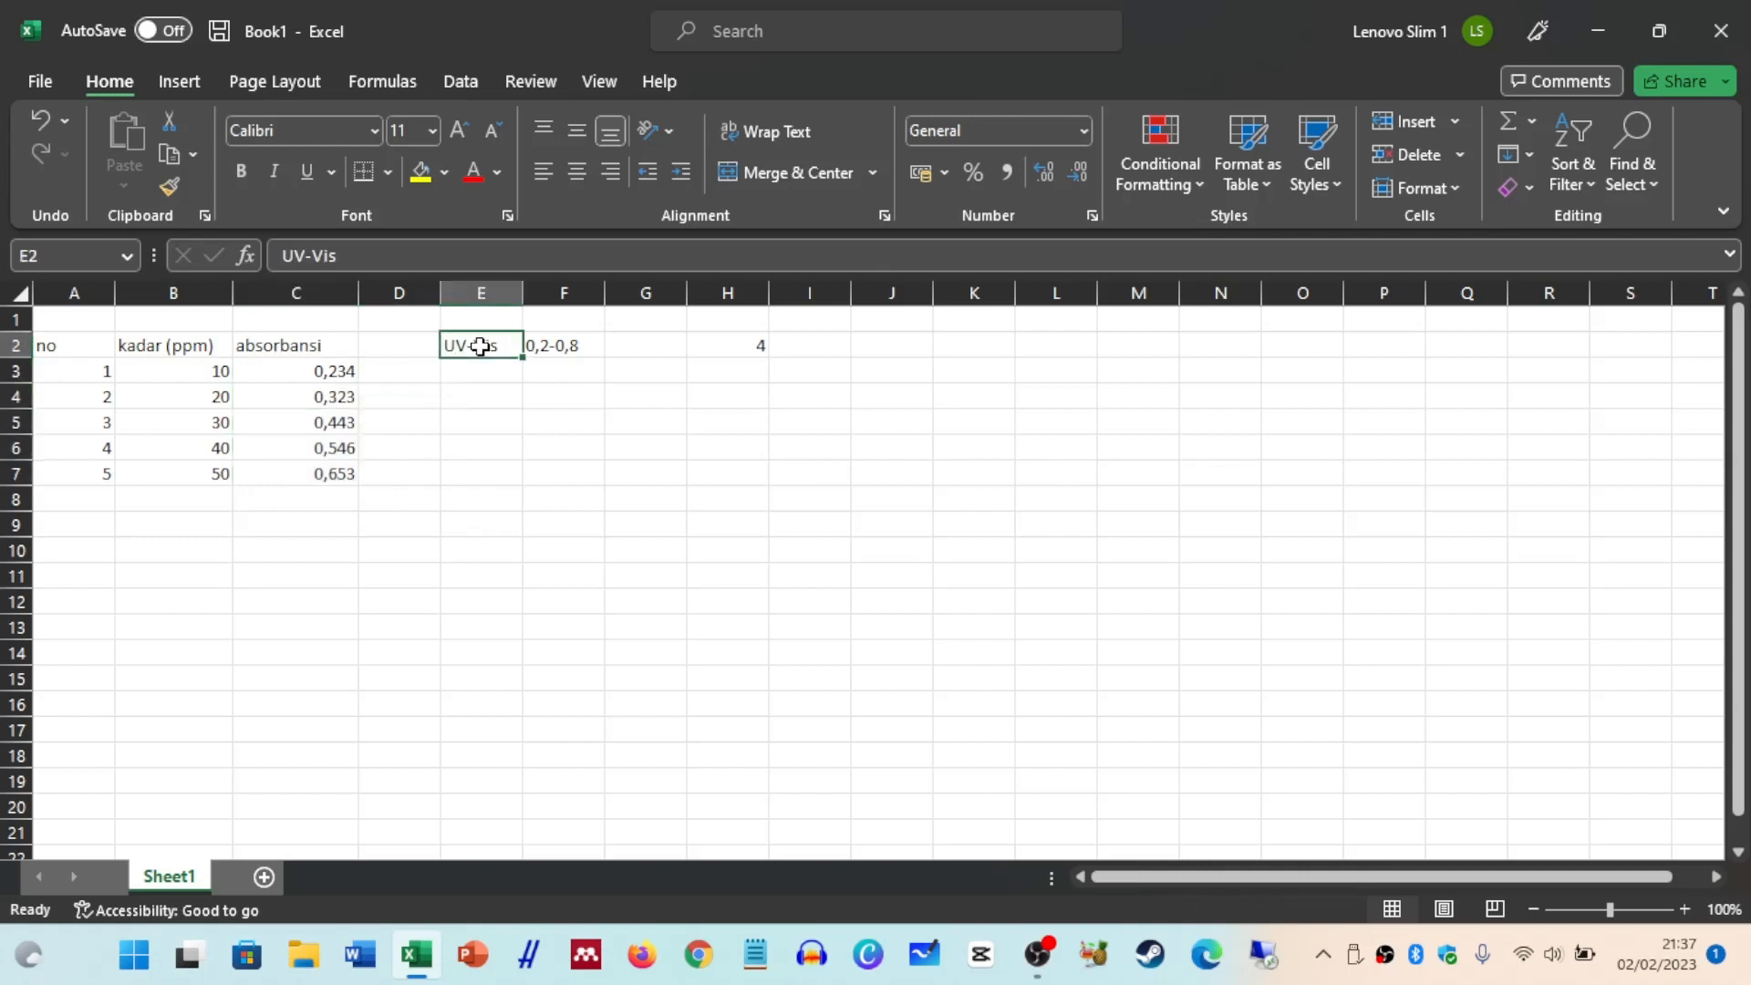
{"action": "left_click", "coordinate": [460, 421]}
{"action": "left_click", "coordinate": [284, 374]}
{"action": "left_click", "coordinate": [434, 531]}
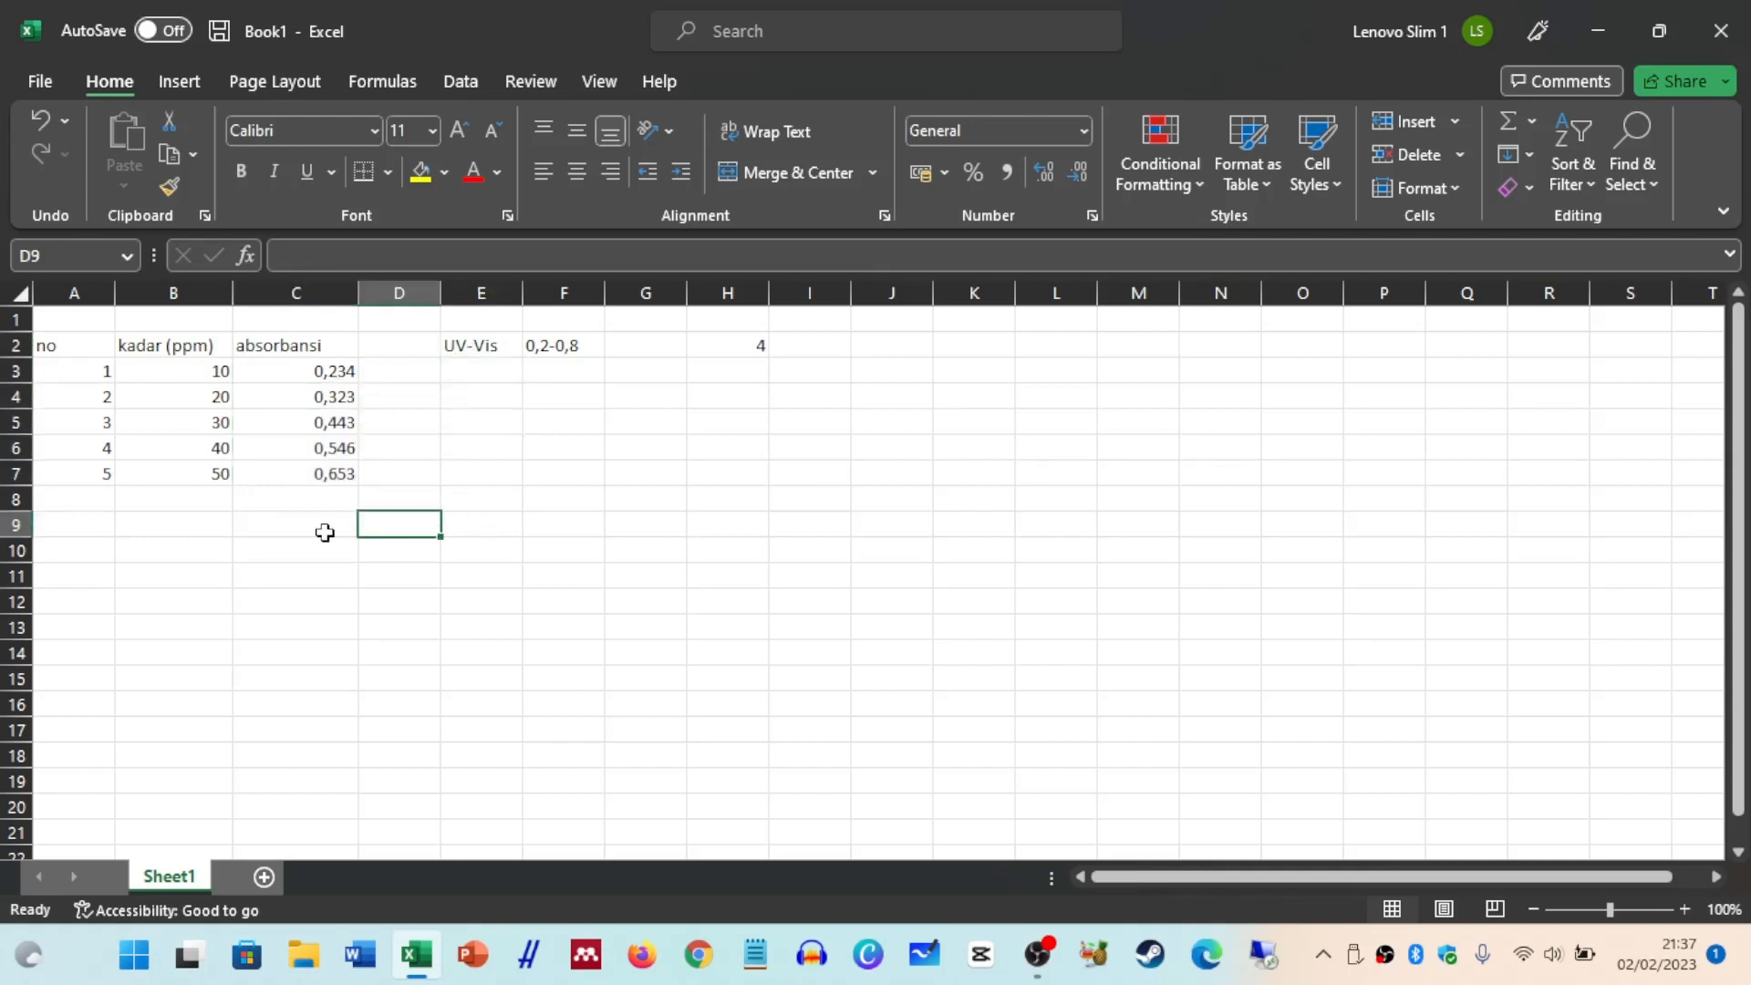
{"action": "left_click", "coordinate": [325, 531]}
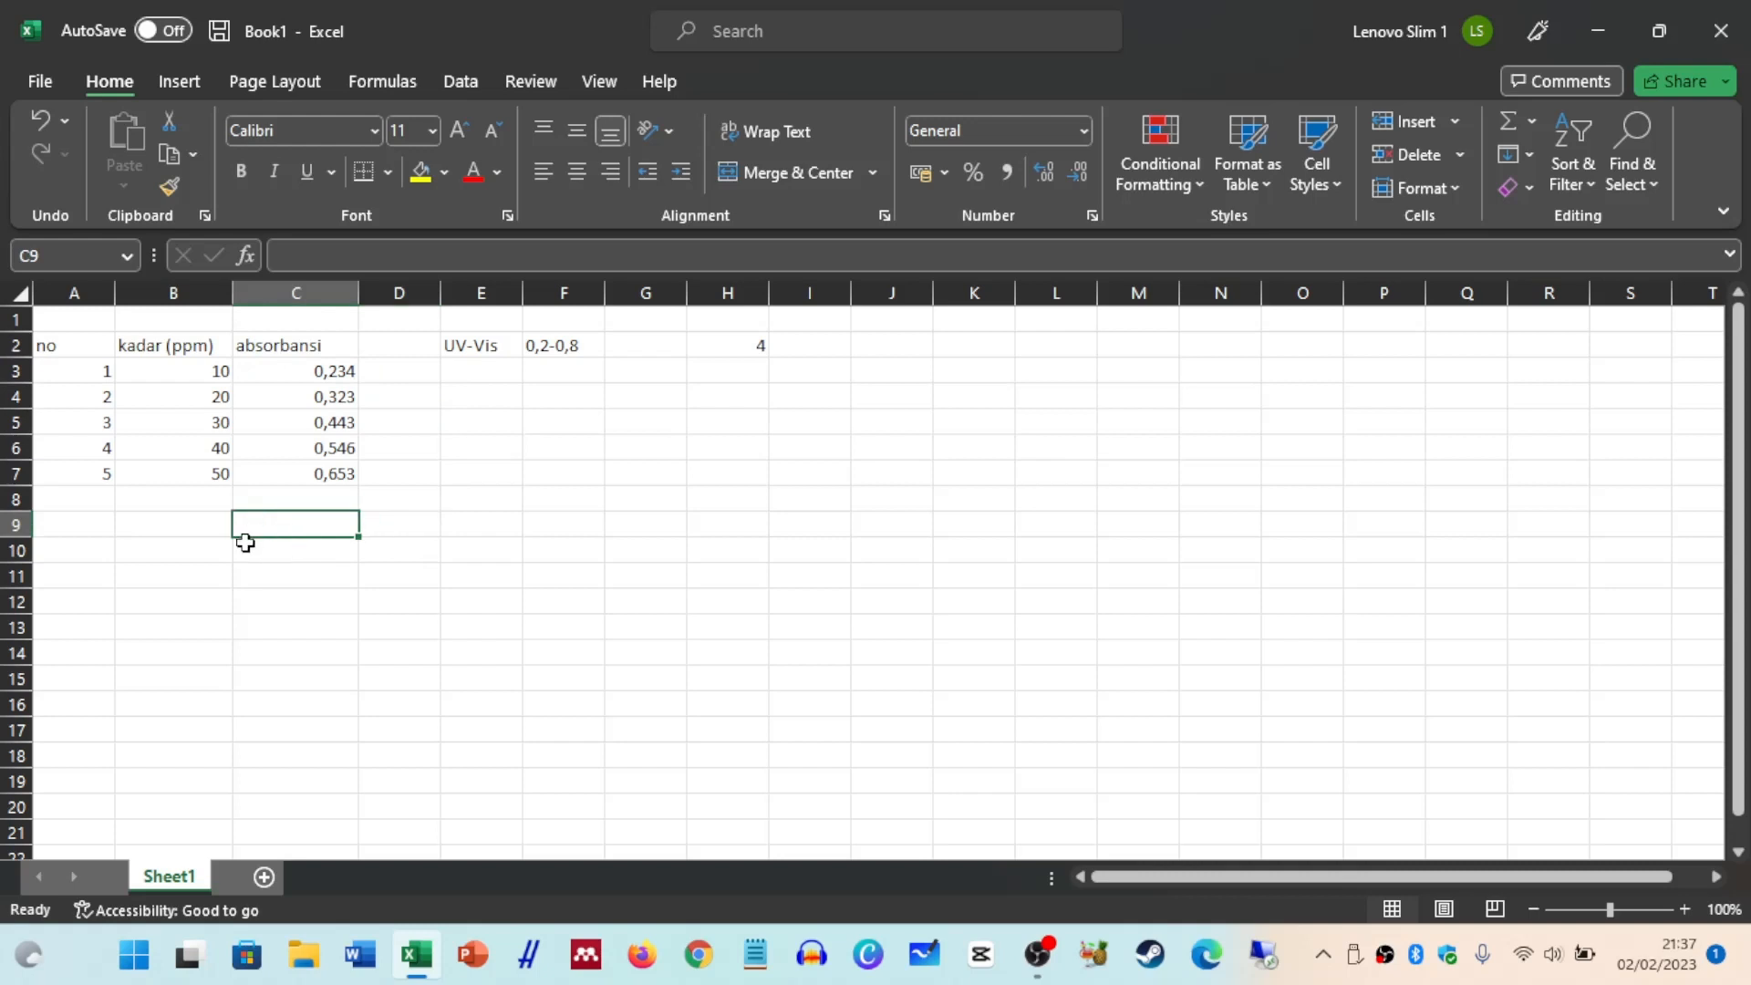
{"action": "left_click", "coordinate": [215, 576]}
{"action": "left_click", "coordinate": [176, 549]}
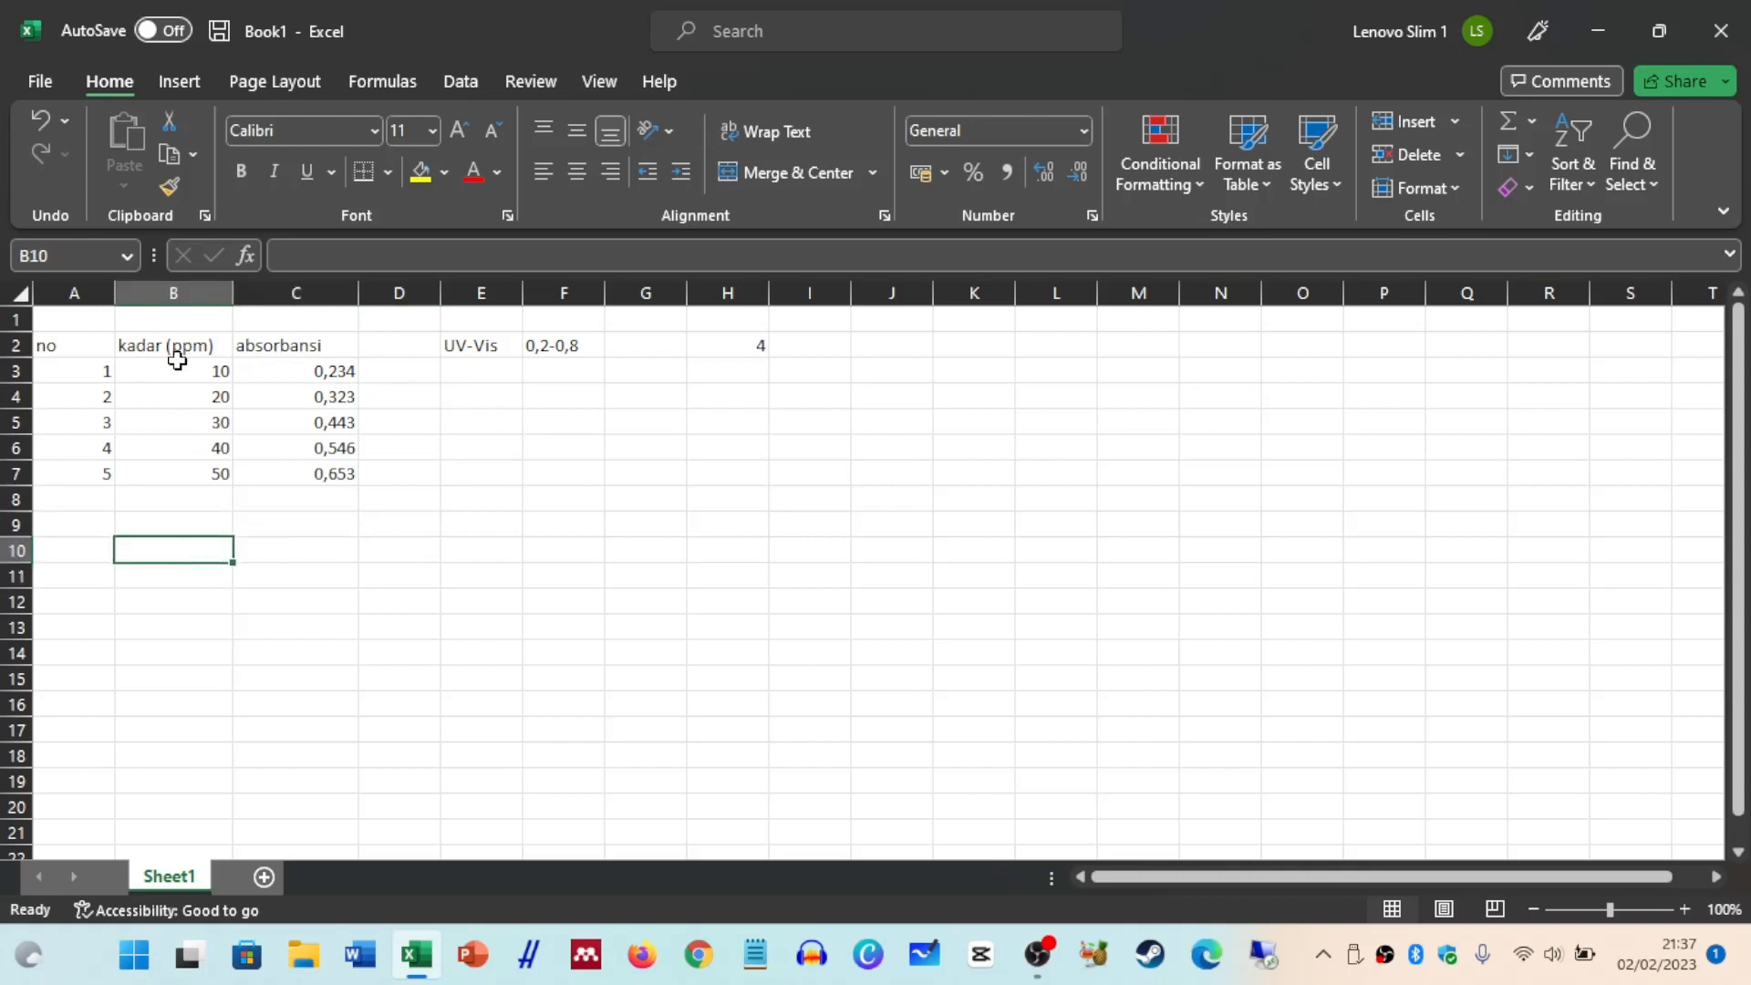
Insert a markers-only scatter chart from the kadar (ppm) and absorbansi data in cells B2 to C7.
{"action": "left_click_drag", "start_coordinate": [161, 345], "coordinate": [325, 479]}
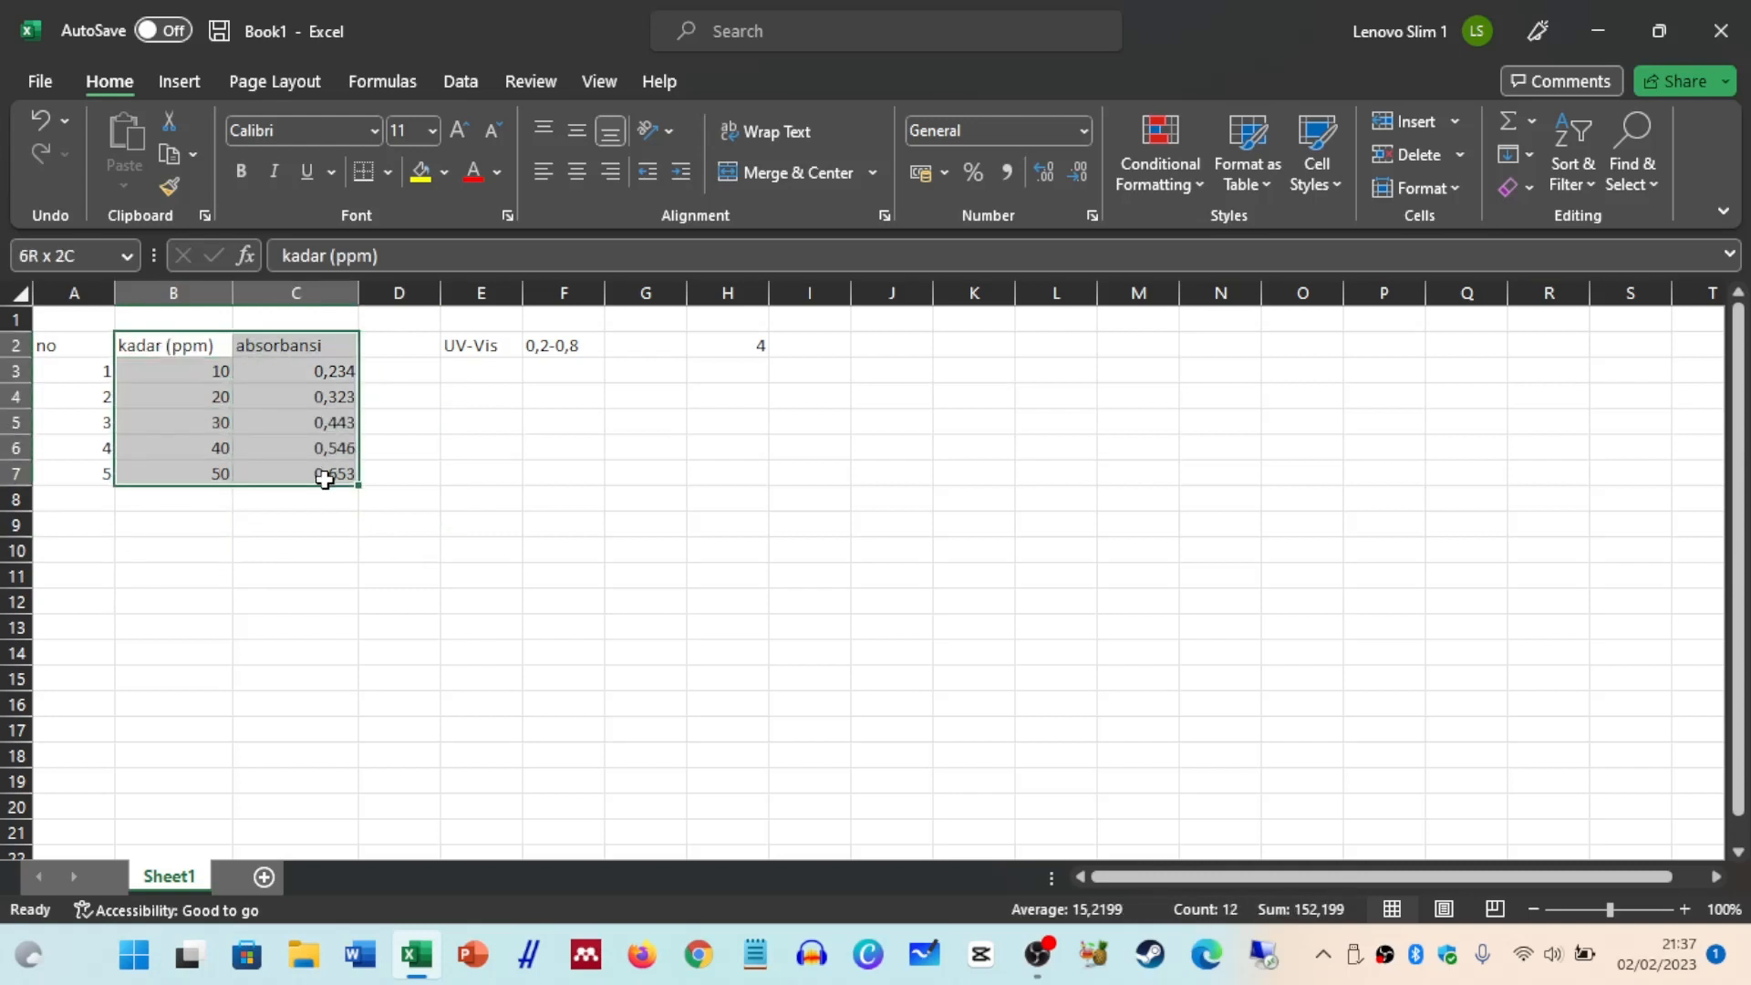
{"action": "left_click", "coordinate": [182, 86]}
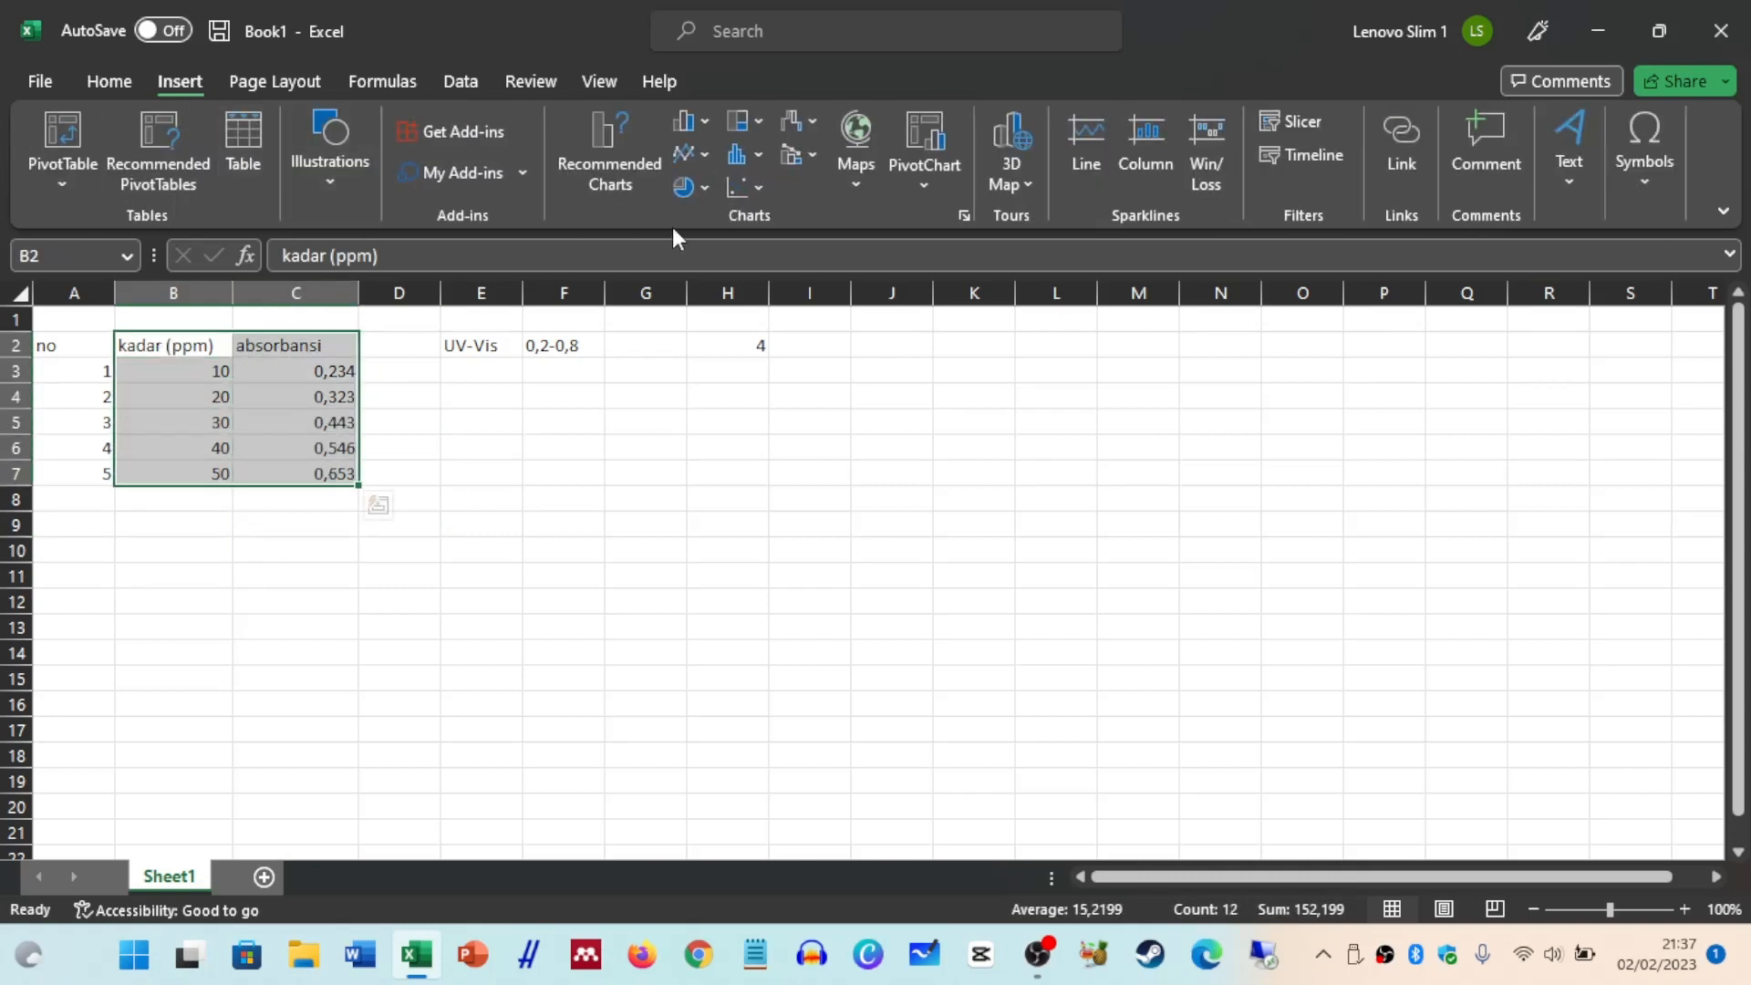
{"action": "left_click", "coordinate": [762, 186]}
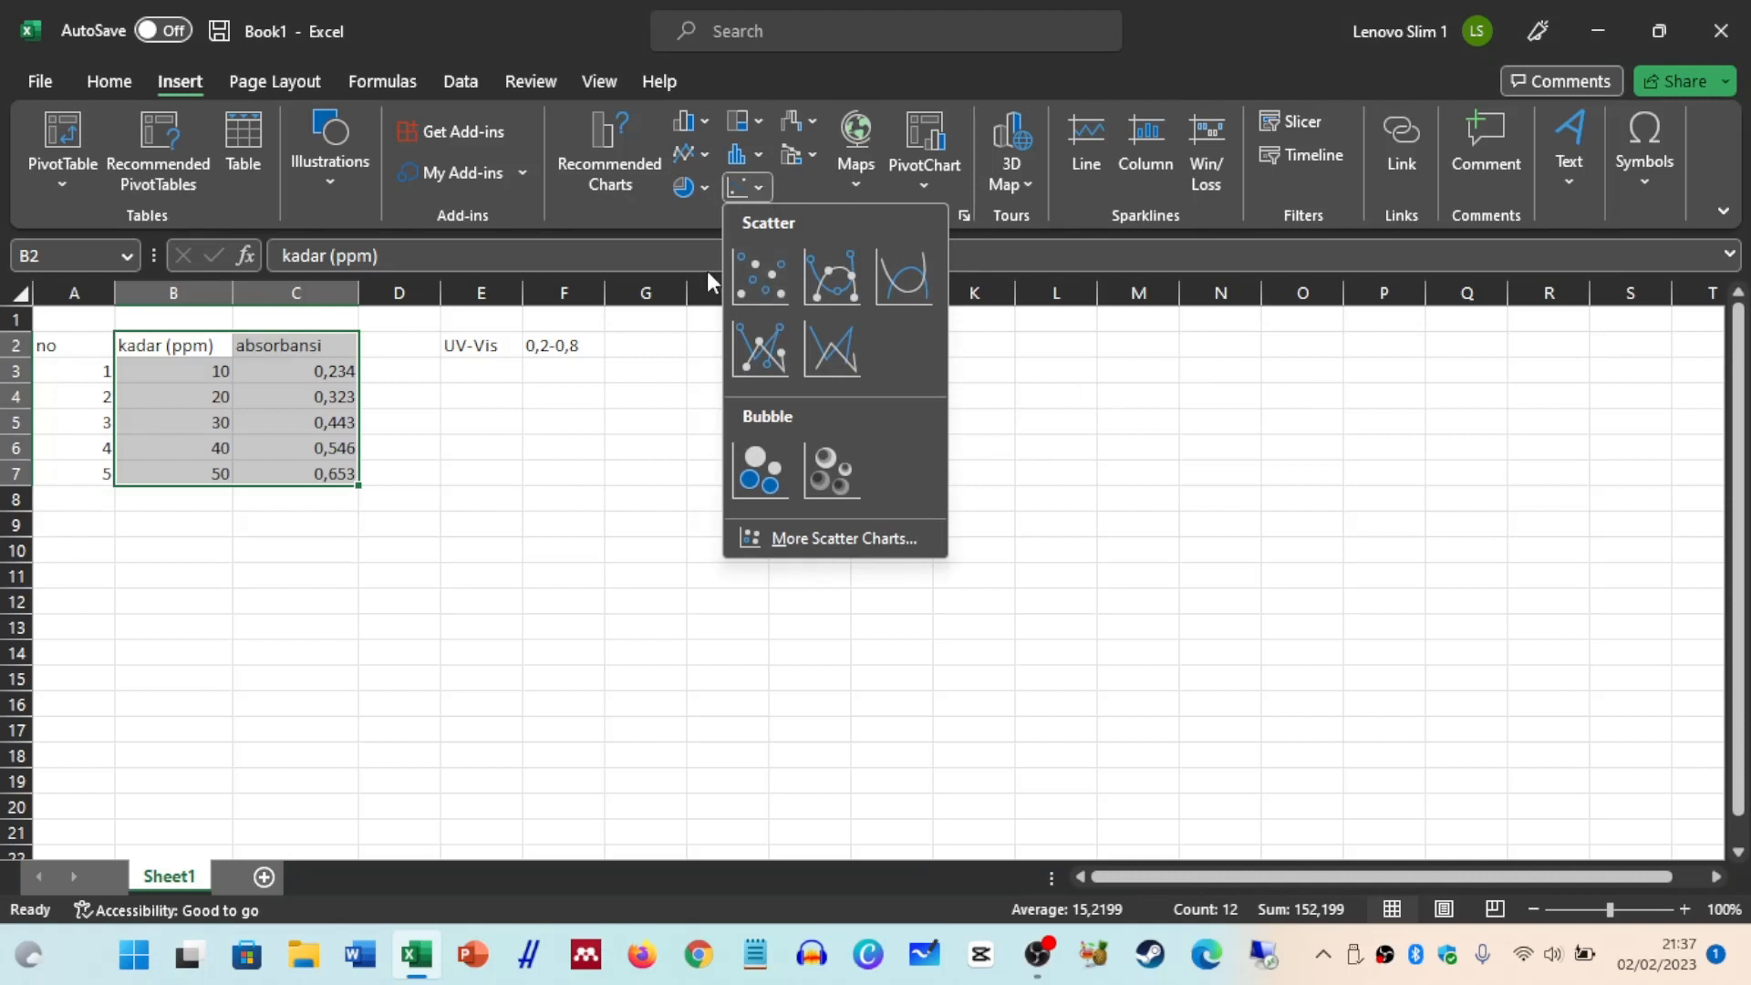
{"action": "left_click", "coordinate": [1101, 390]}
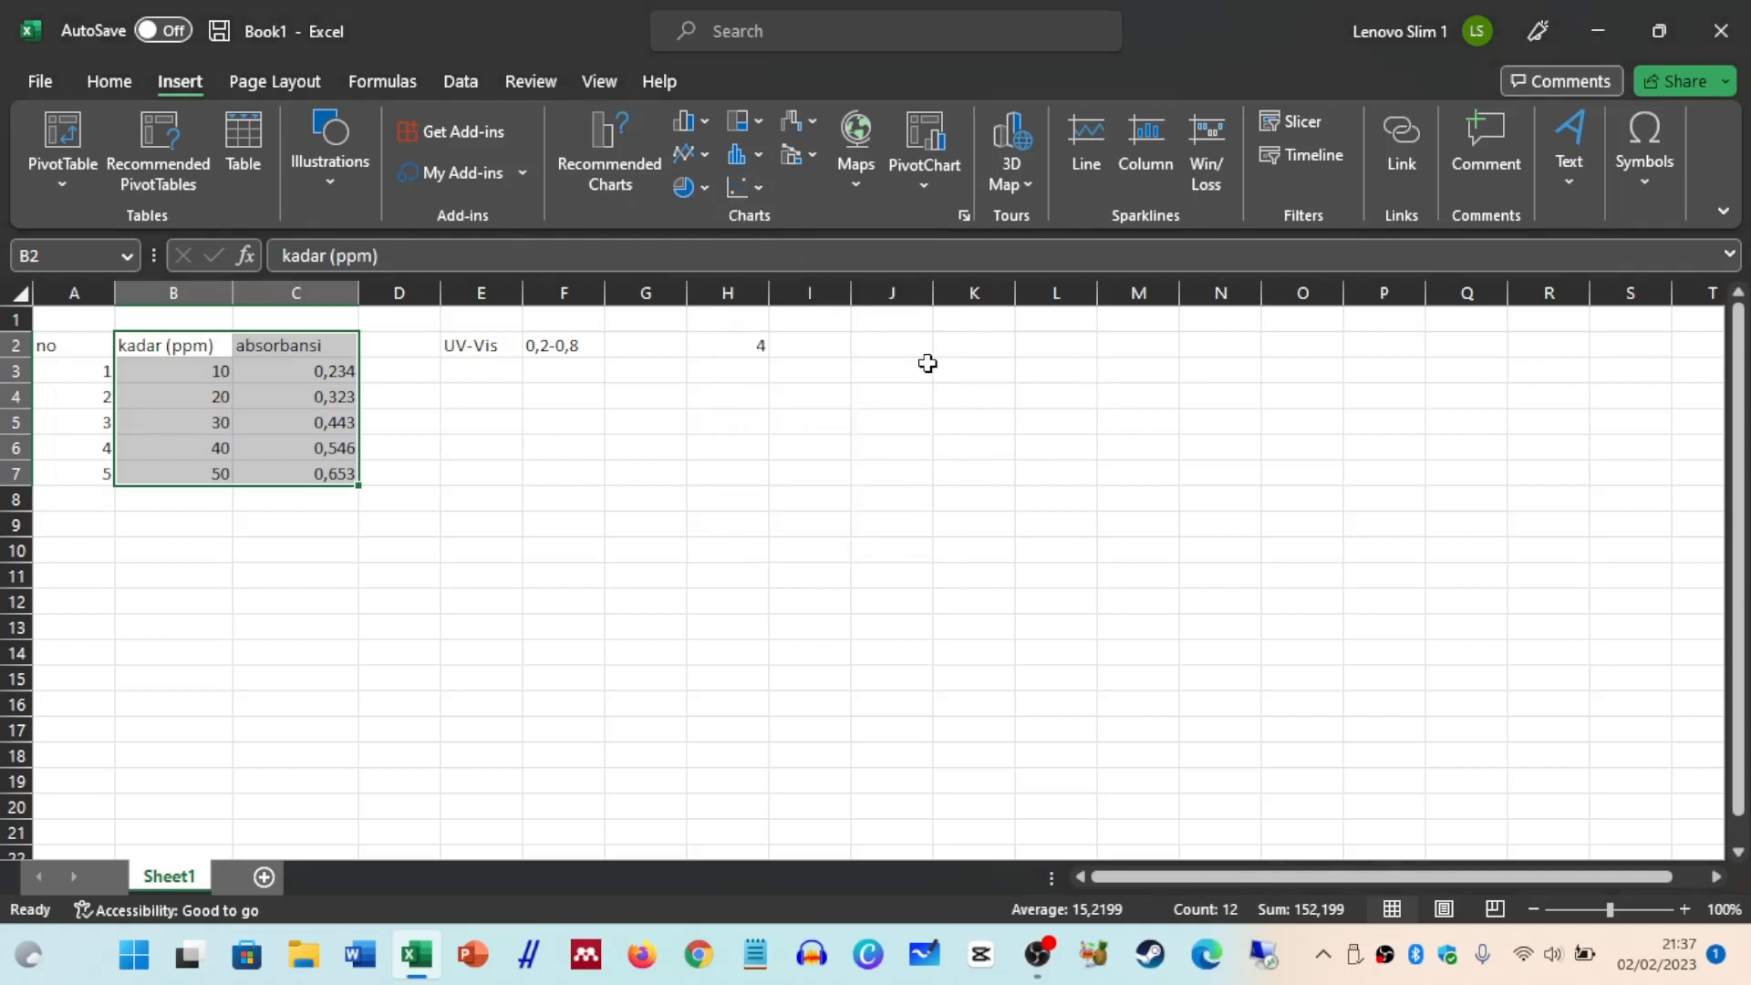
{"action": "left_click", "coordinate": [765, 192]}
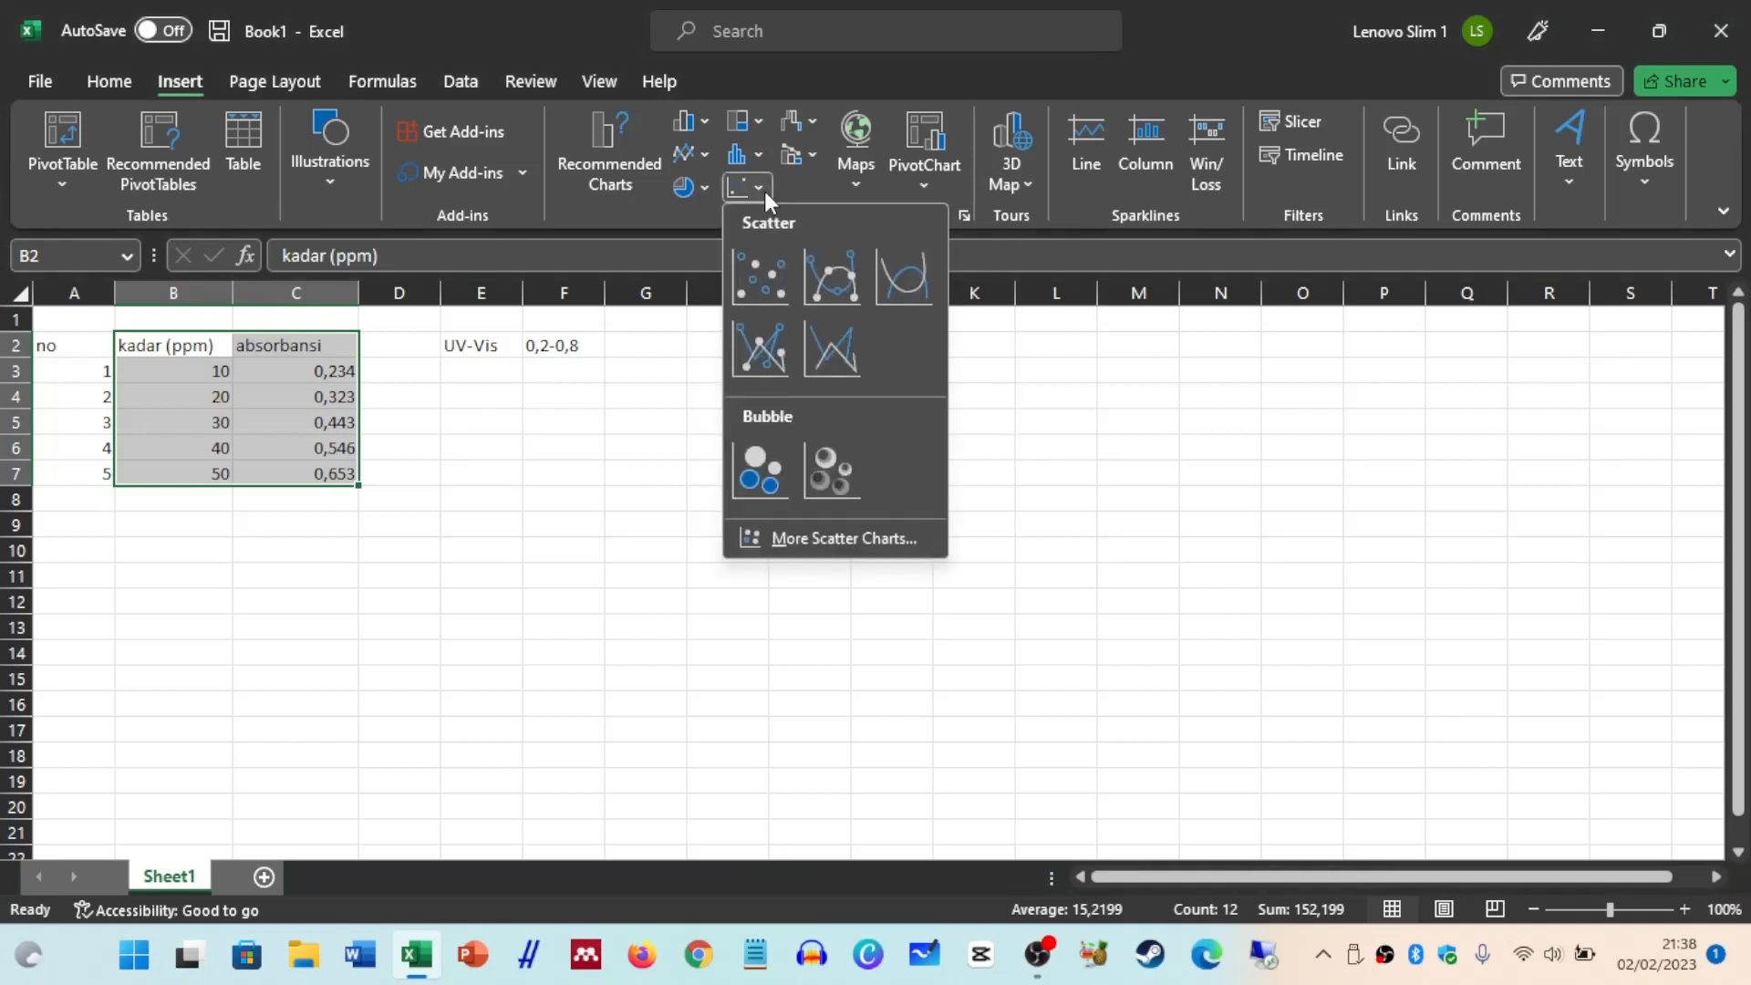
{"action": "left_click", "coordinate": [765, 290]}
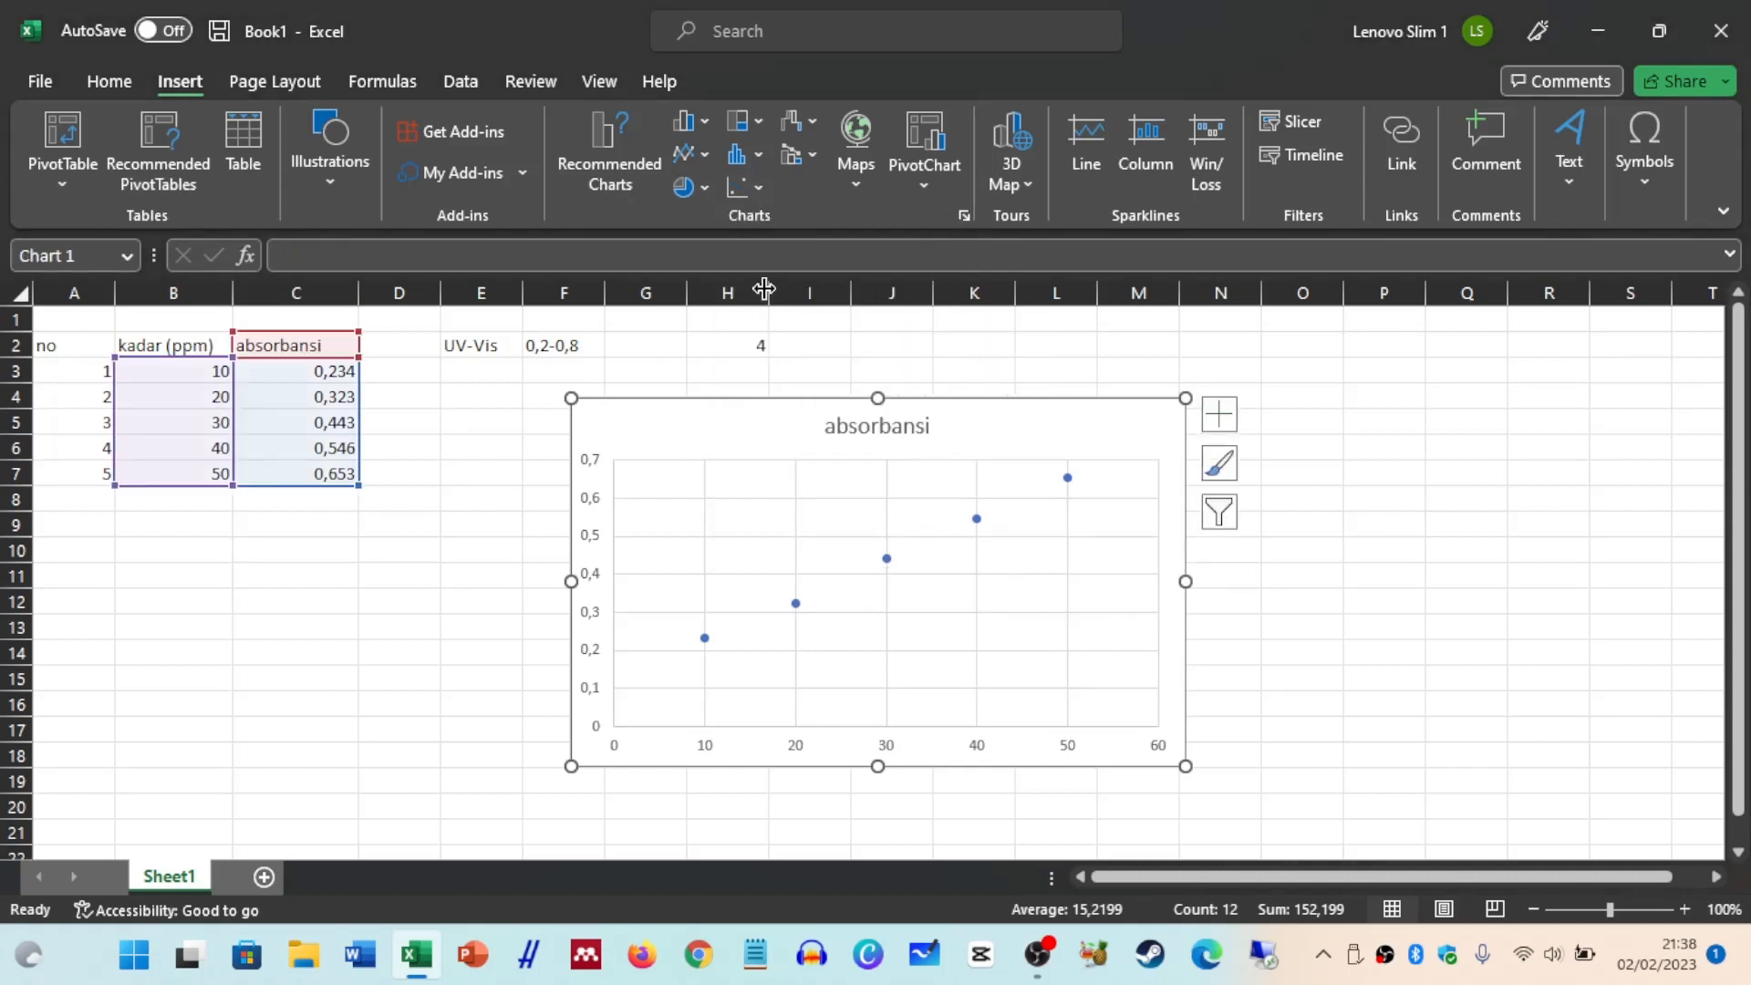
Examine the scatter chart's data source, checking the data range, the absorbansi series and the horizontal axis labels.
{"action": "left_click", "coordinate": [977, 518]}
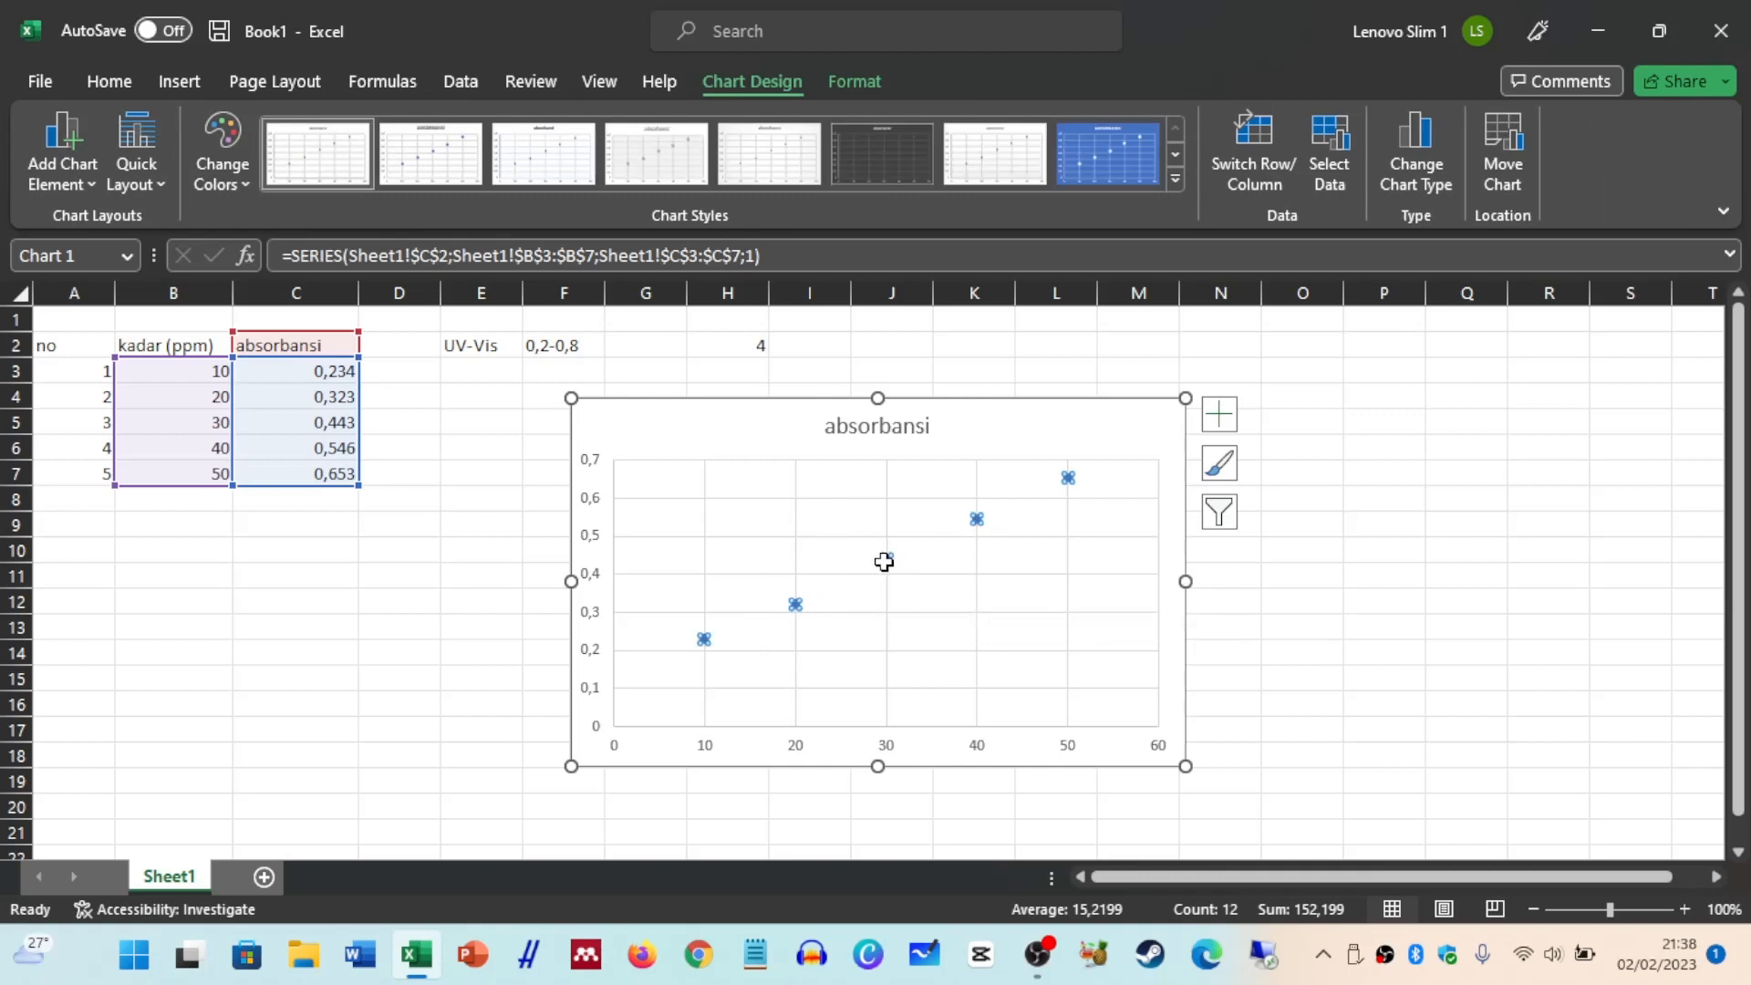
{"action": "mouse_move", "coordinate": [889, 556]}
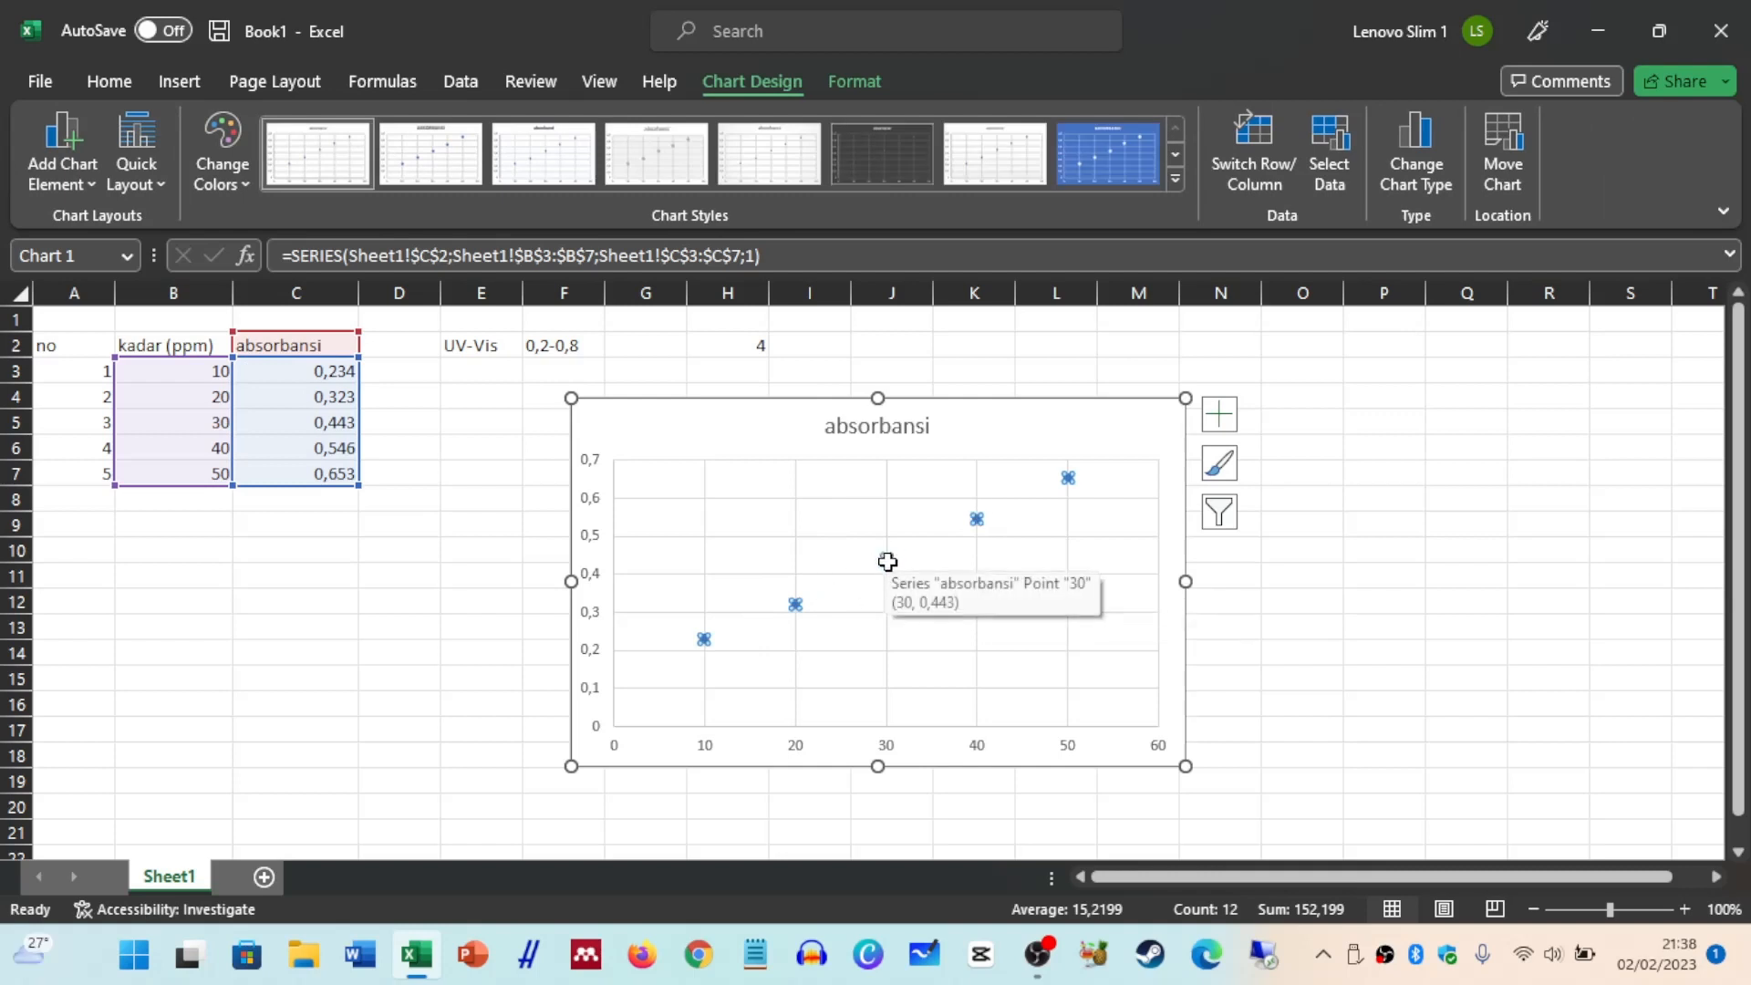
{"action": "right_click", "coordinate": [888, 562]}
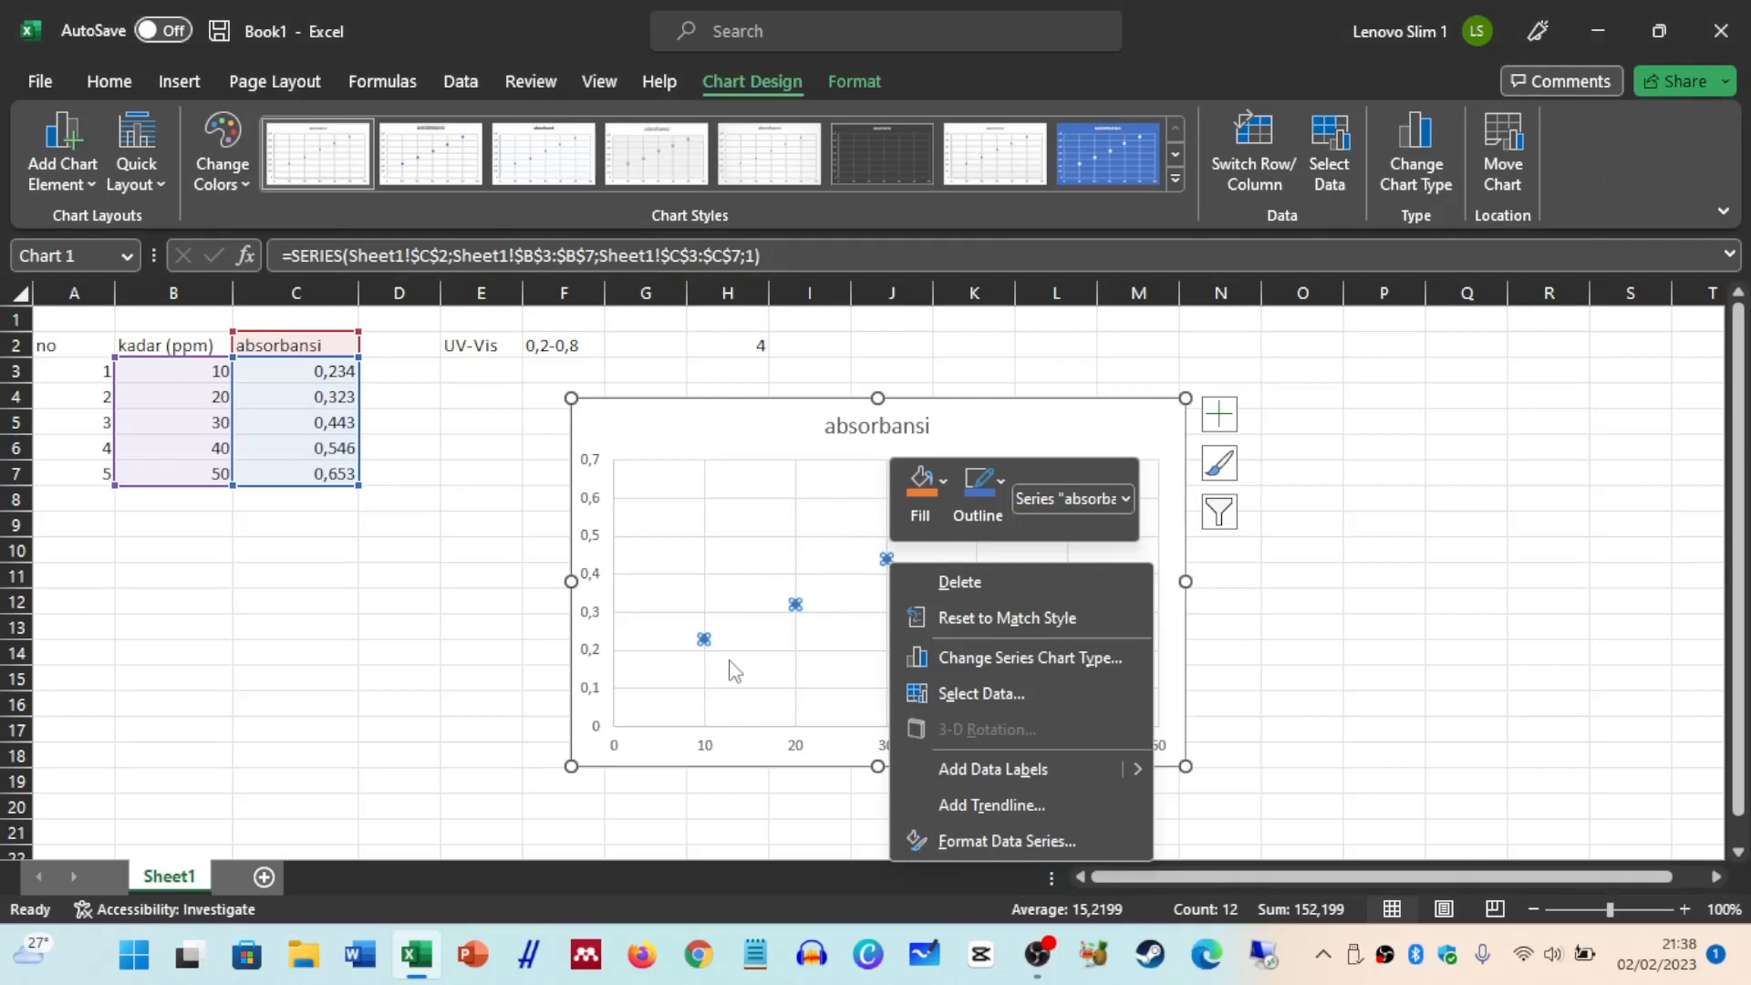
{"action": "left_click", "coordinate": [968, 696]}
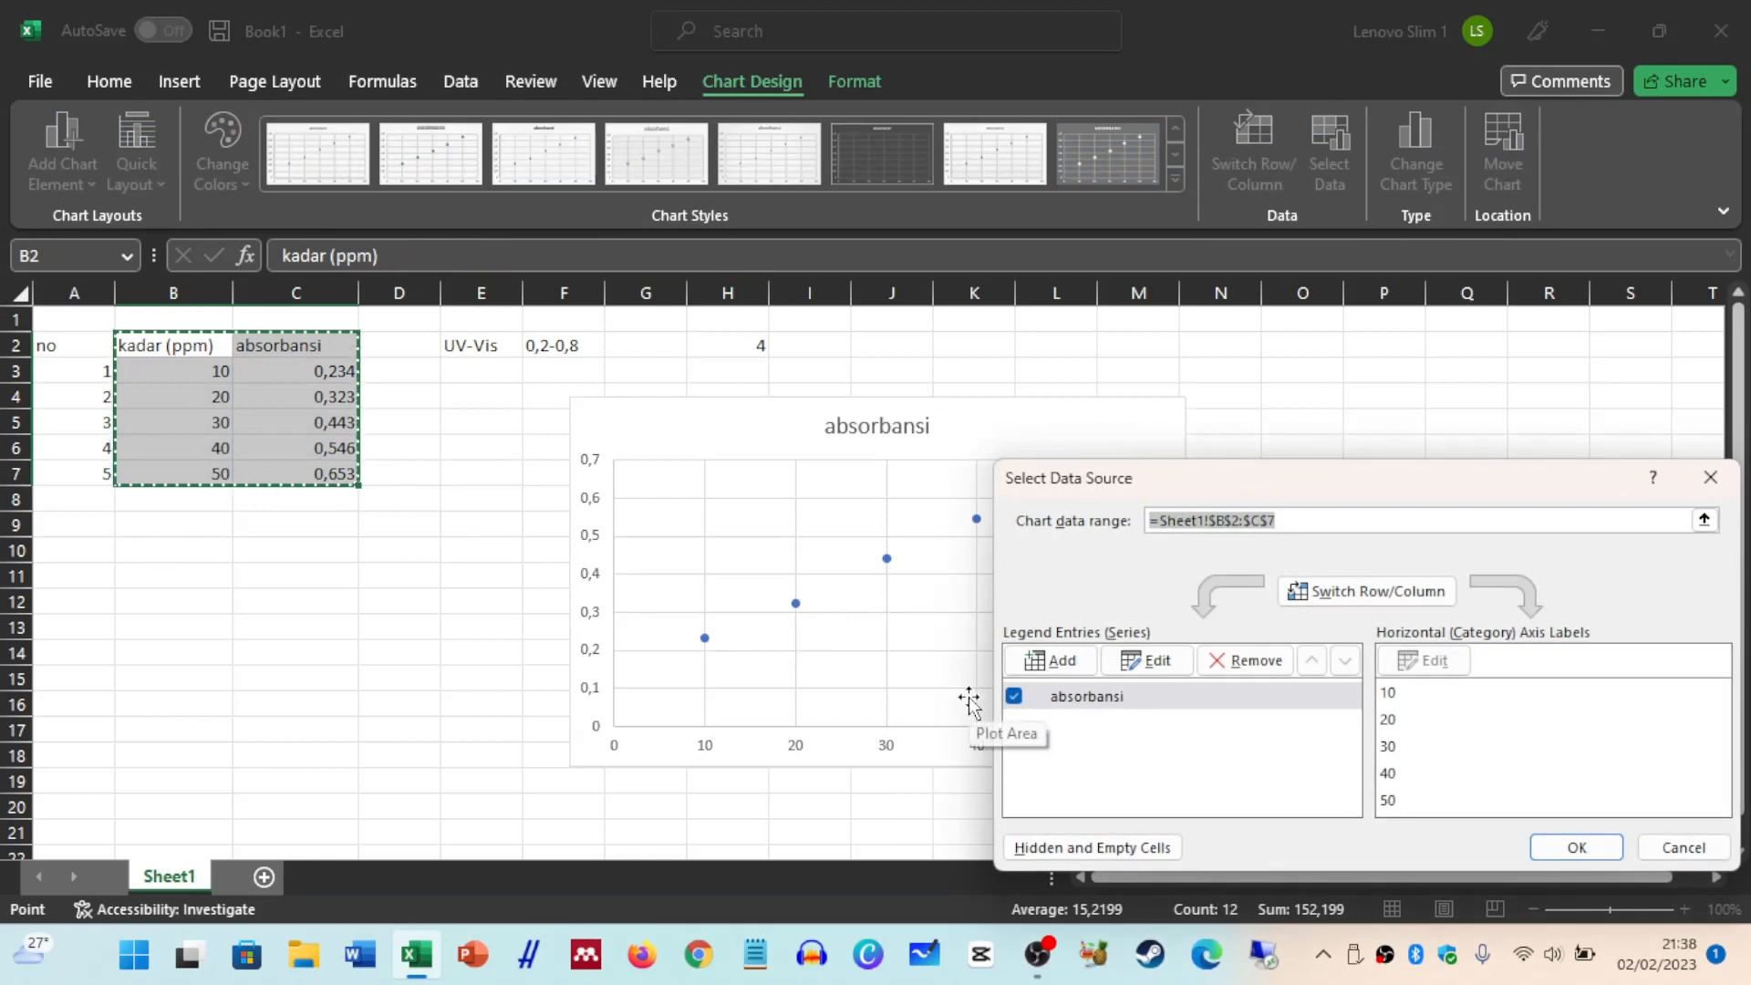
{"action": "left_click_drag", "start_coordinate": [1226, 468], "coordinate": [939, 305]}
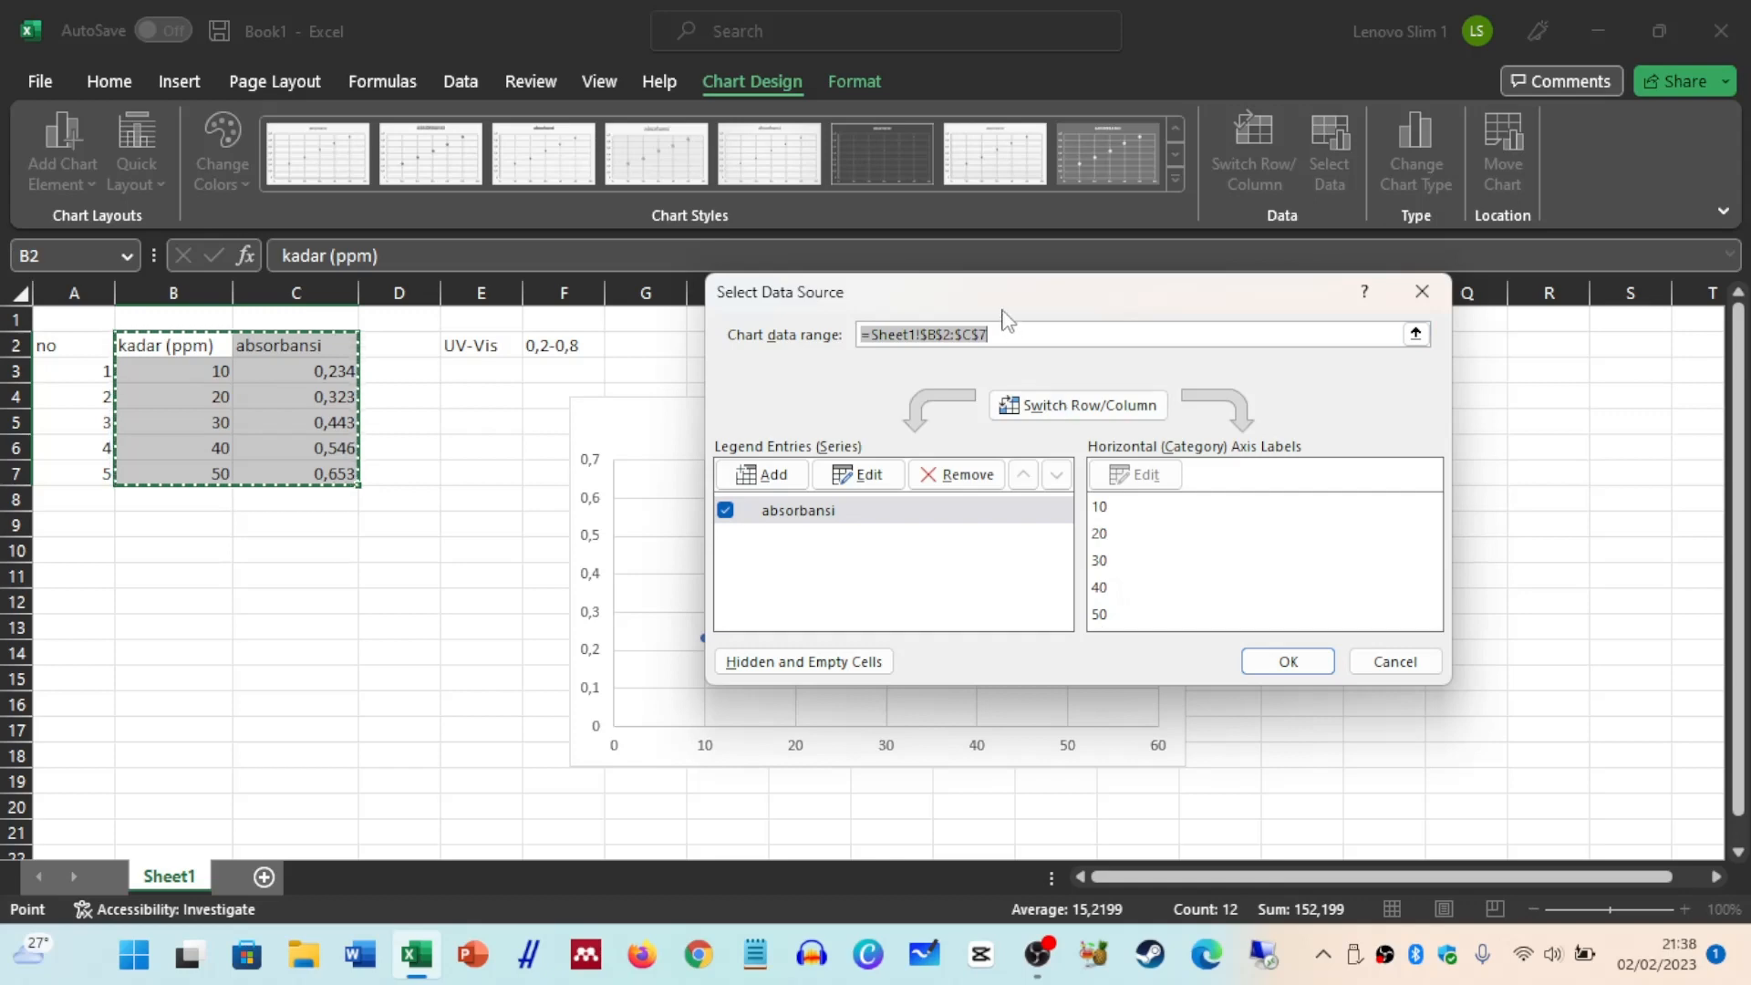
{"action": "left_click_drag", "start_coordinate": [987, 305], "coordinate": [678, 350]}
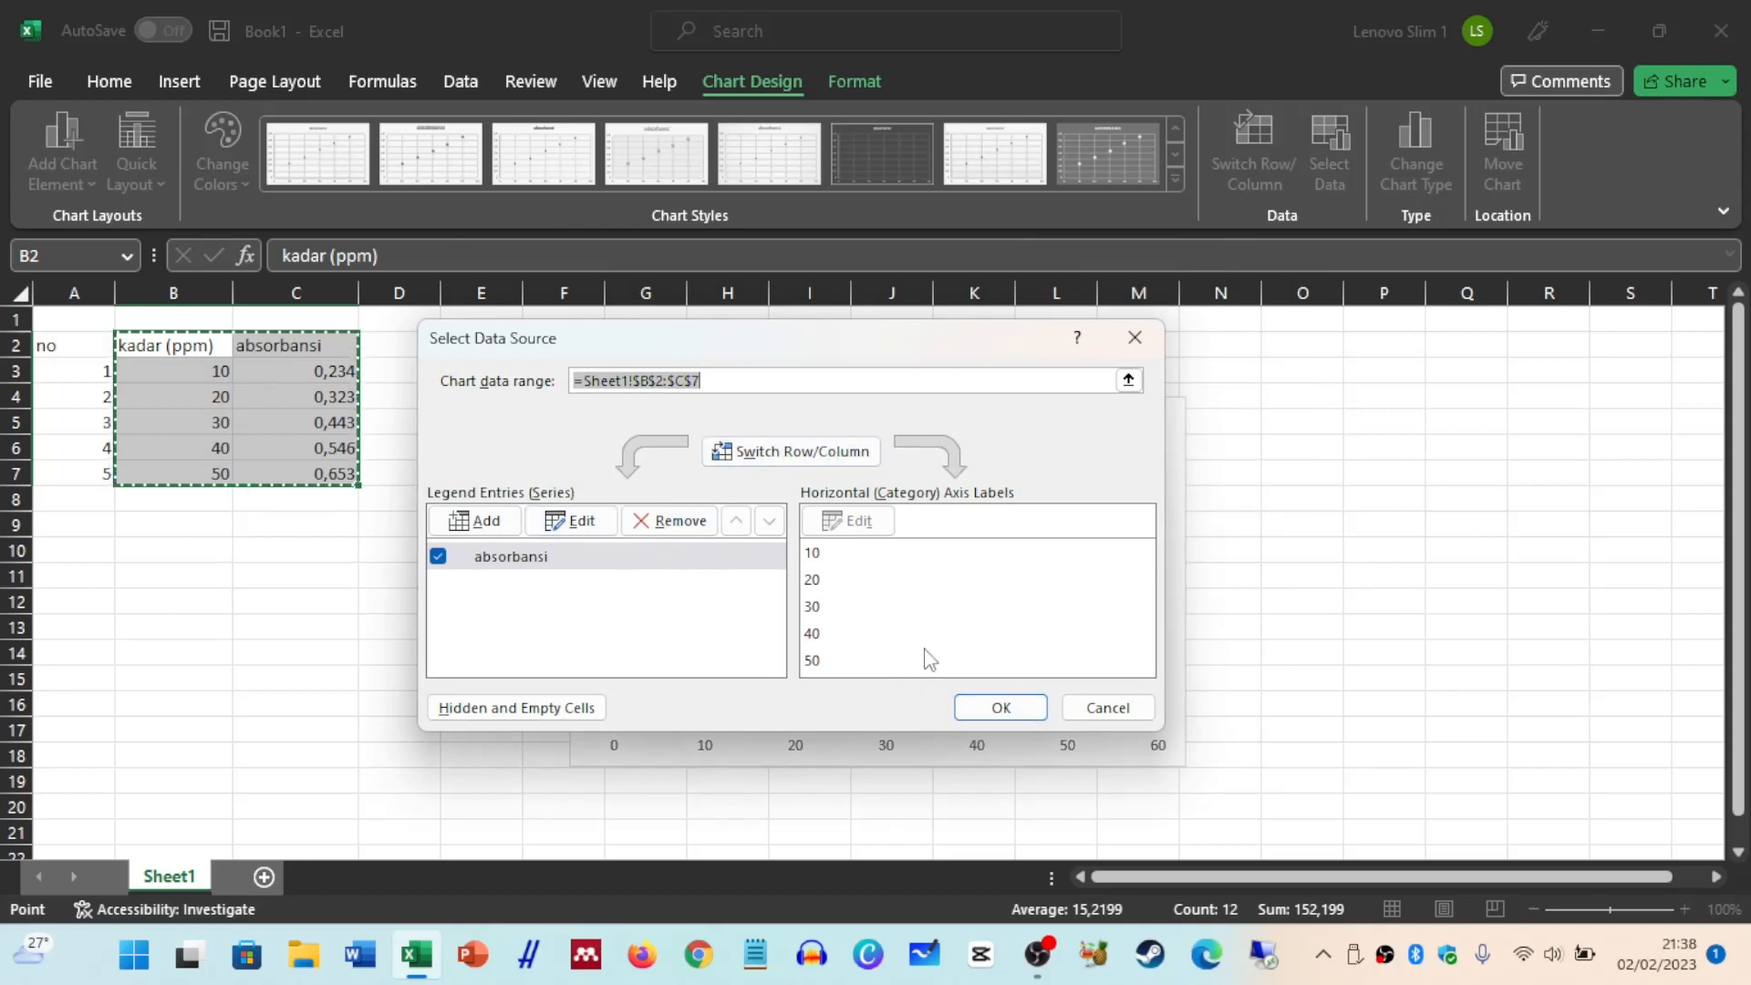
{"action": "left_click", "coordinate": [997, 710]}
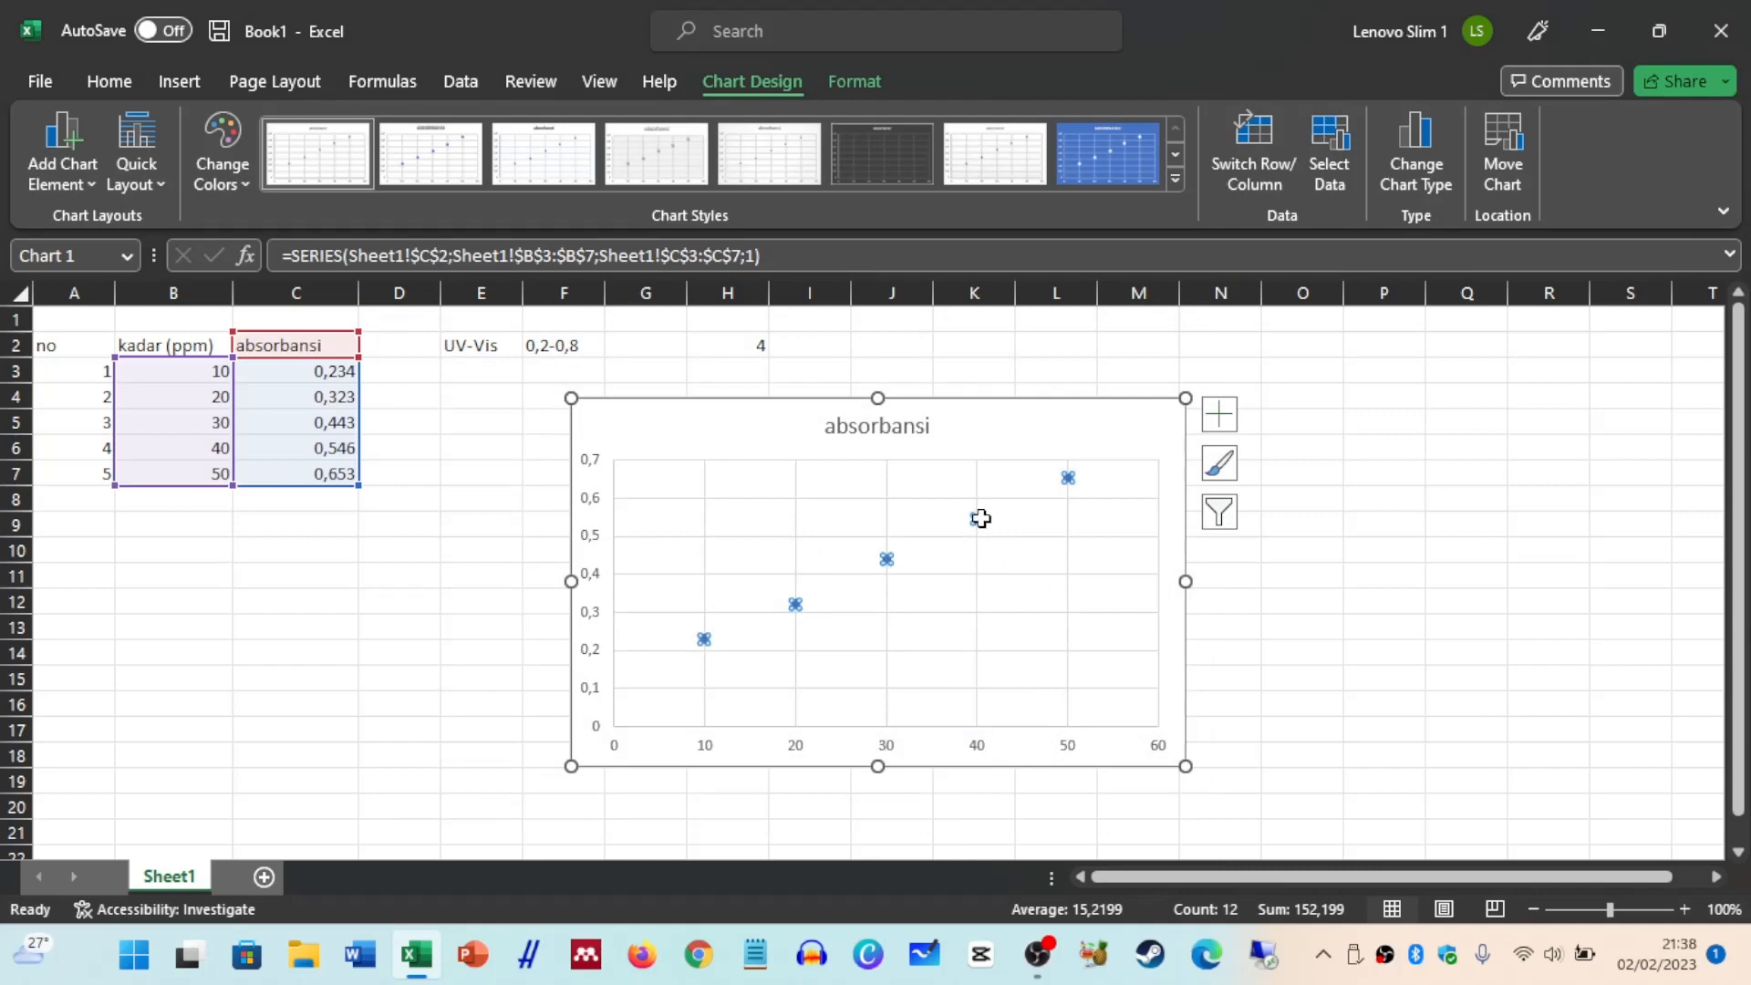
Add a linear trendline to the absorbansi series and display its equation and R-squared value on the chart.
{"action": "left_click", "coordinate": [968, 558]}
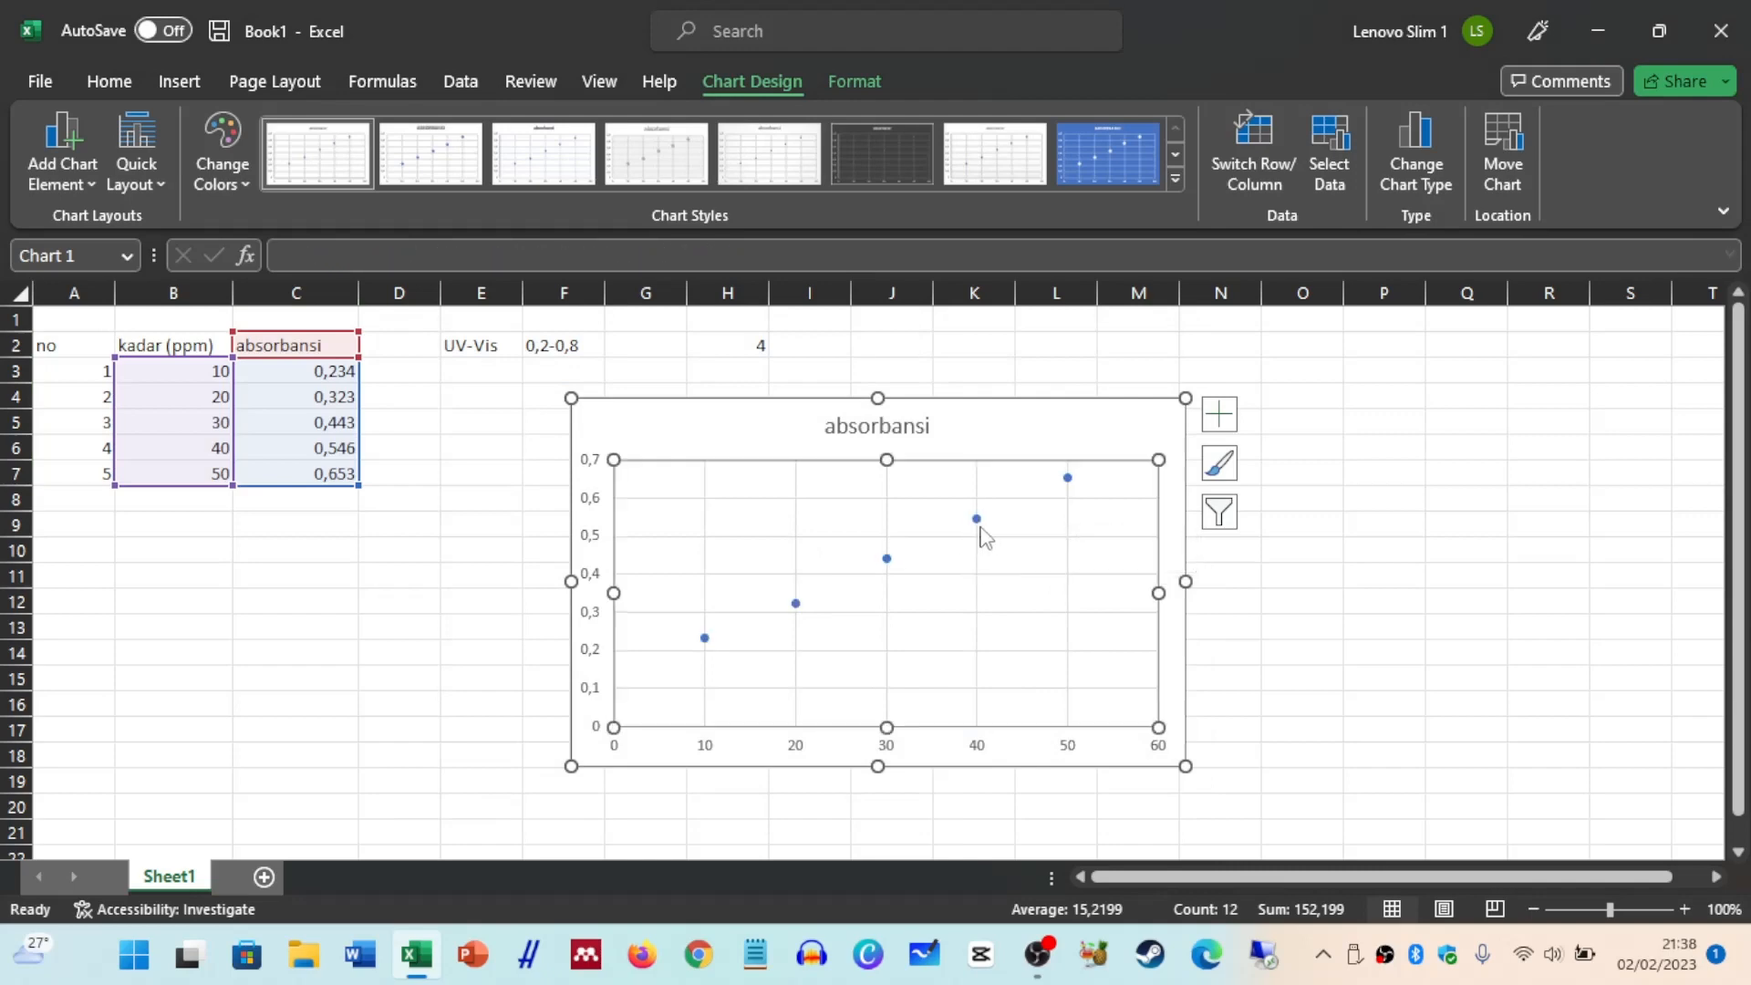
{"action": "left_click", "coordinate": [976, 519]}
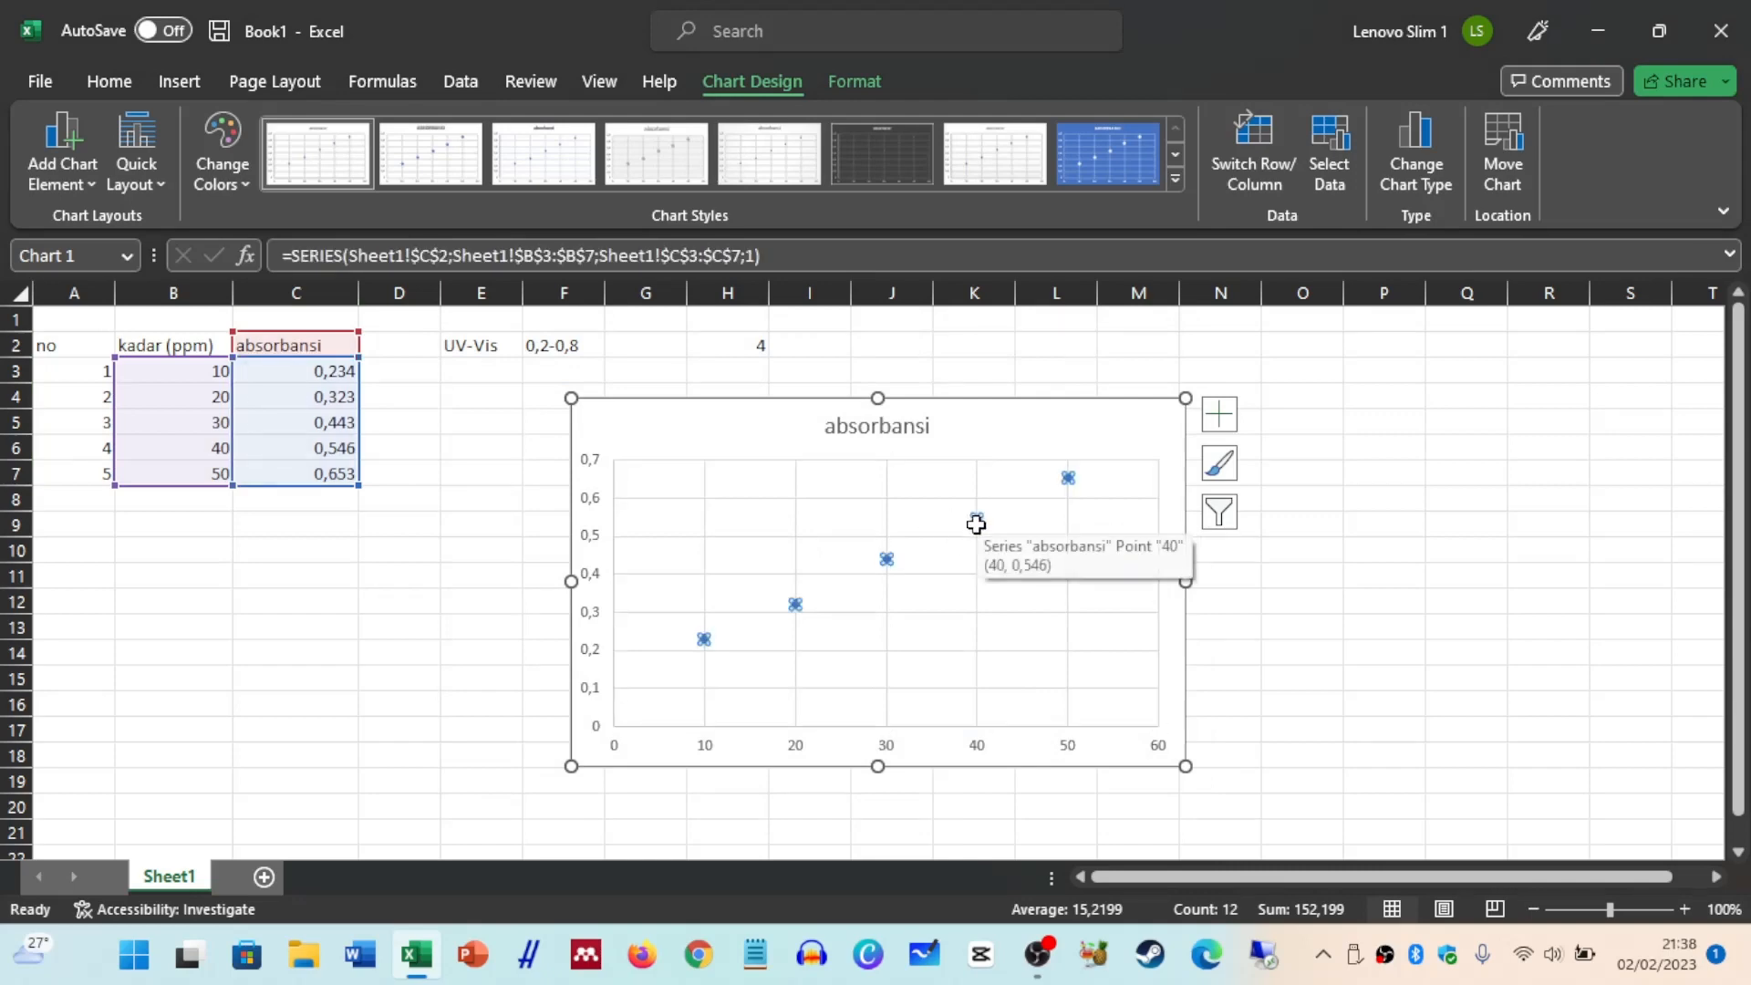
{"action": "right_click", "coordinate": [977, 521]}
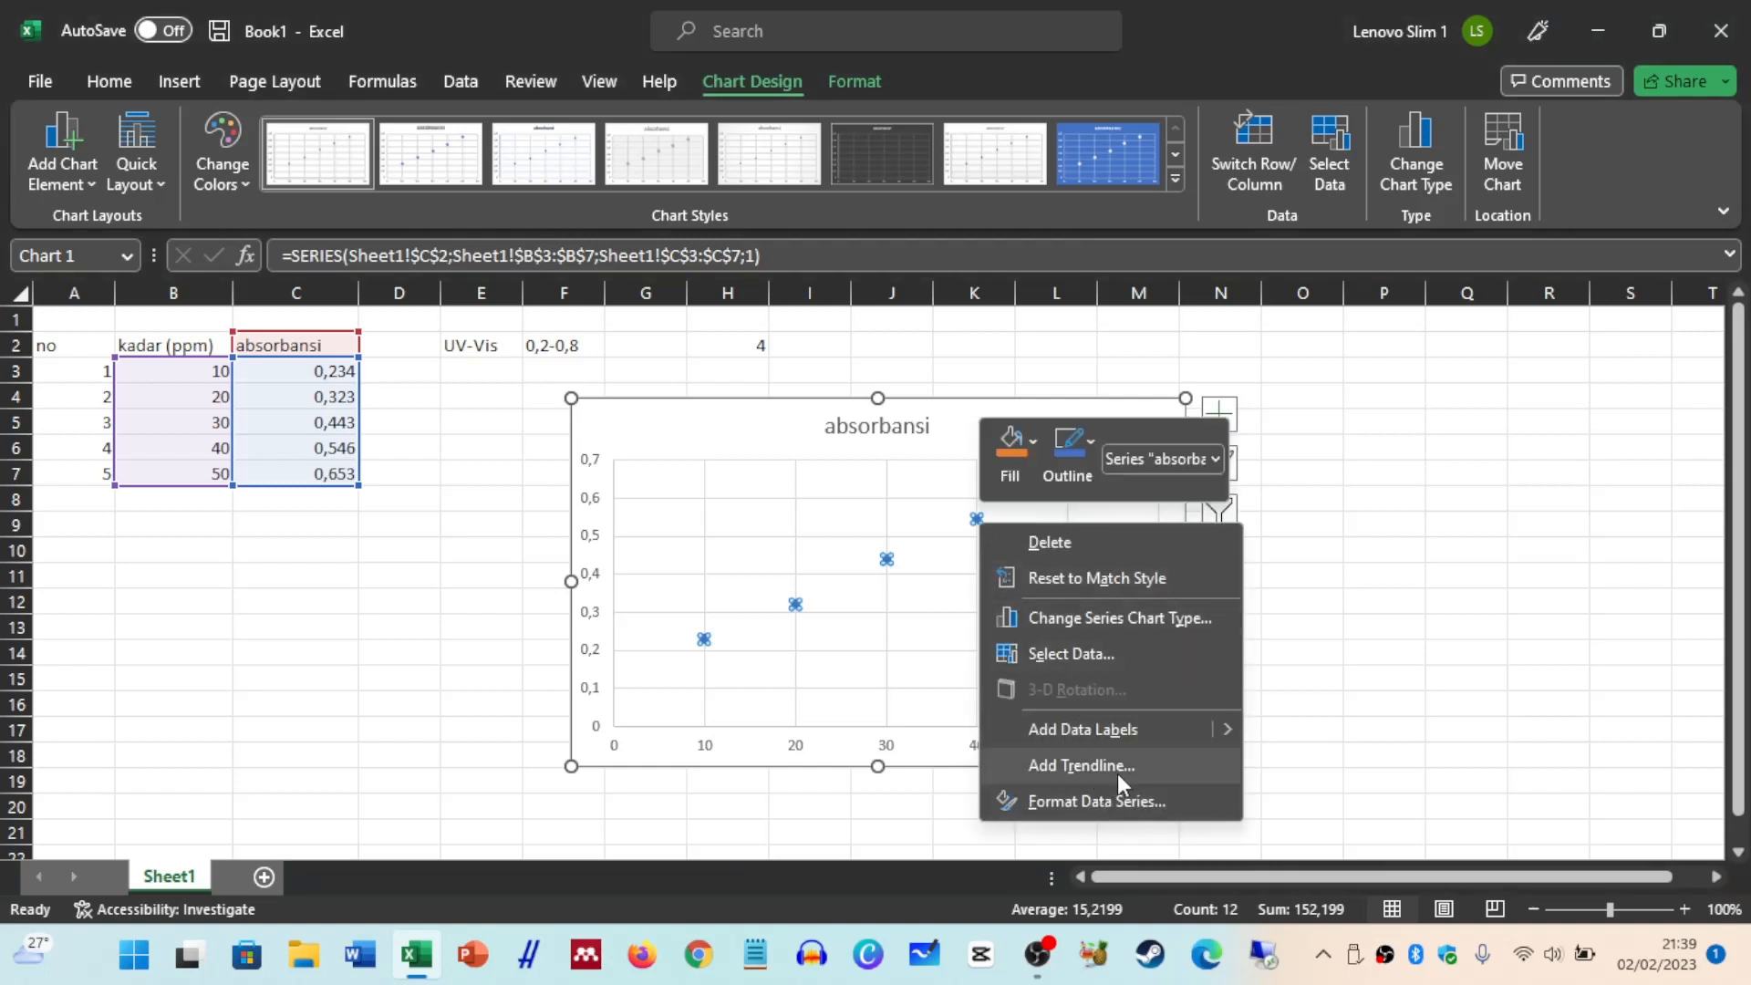
{"action": "left_click", "coordinate": [1142, 770]}
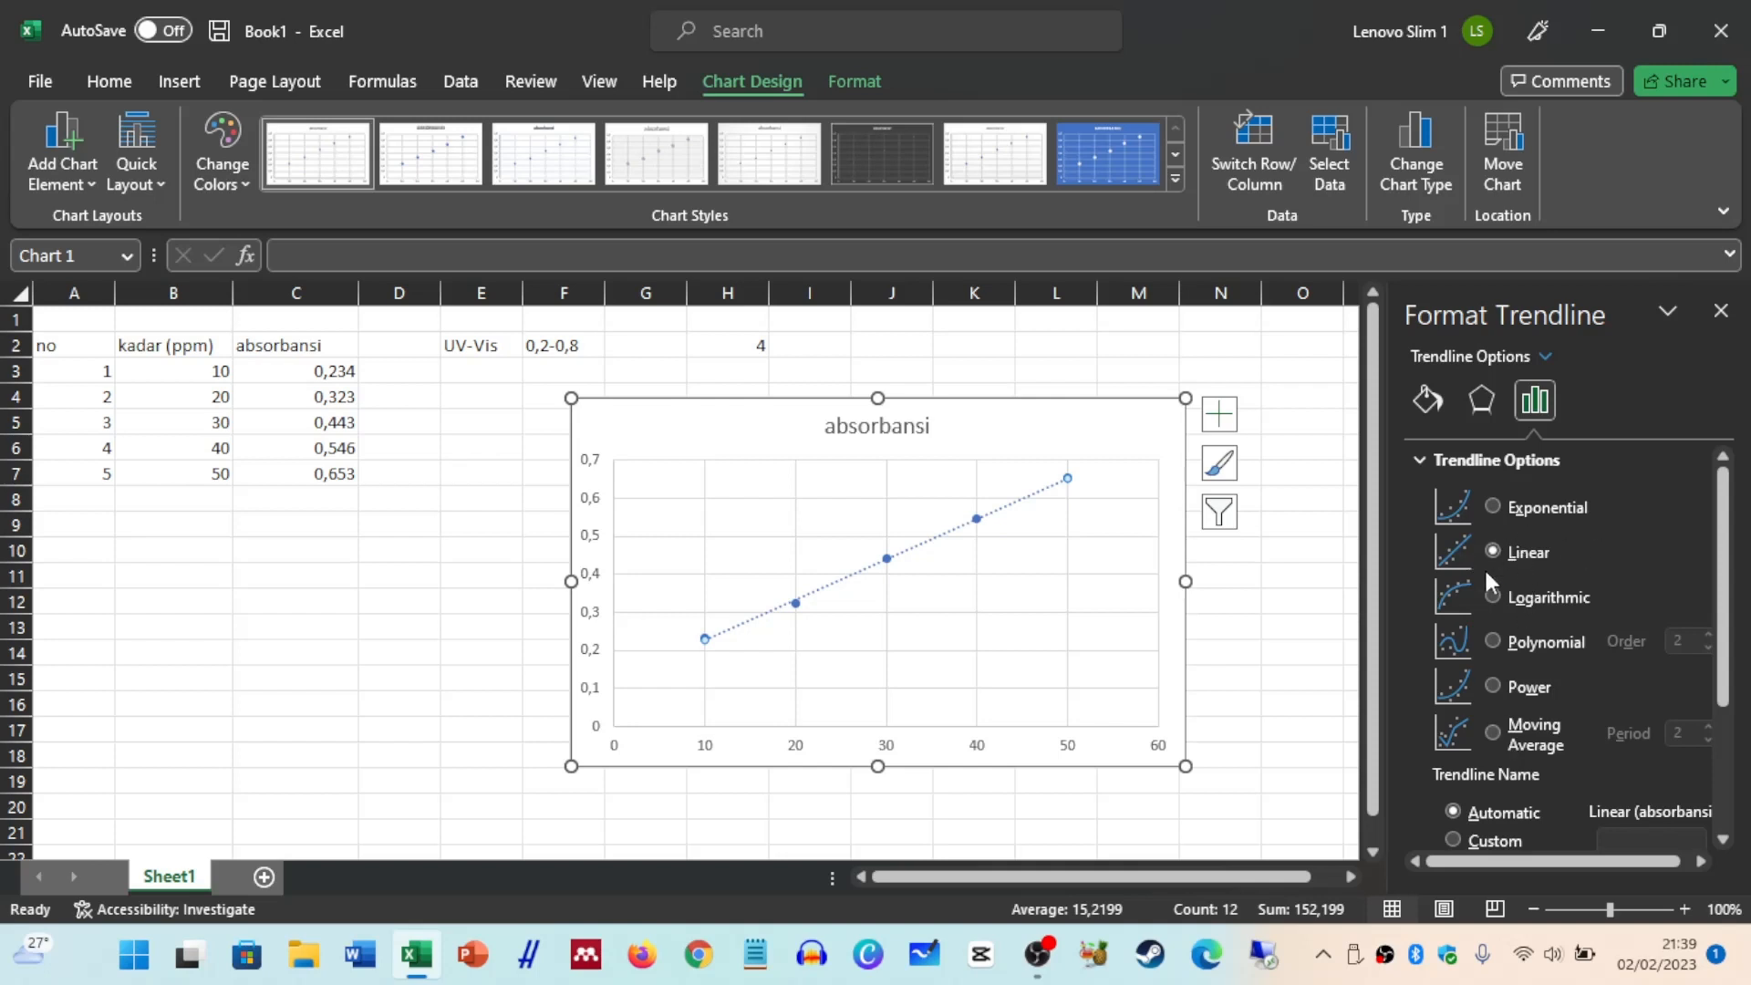
{"action": "scroll", "coordinate": [1509, 673], "scroll_direction": "down", "scroll_amount": 3}
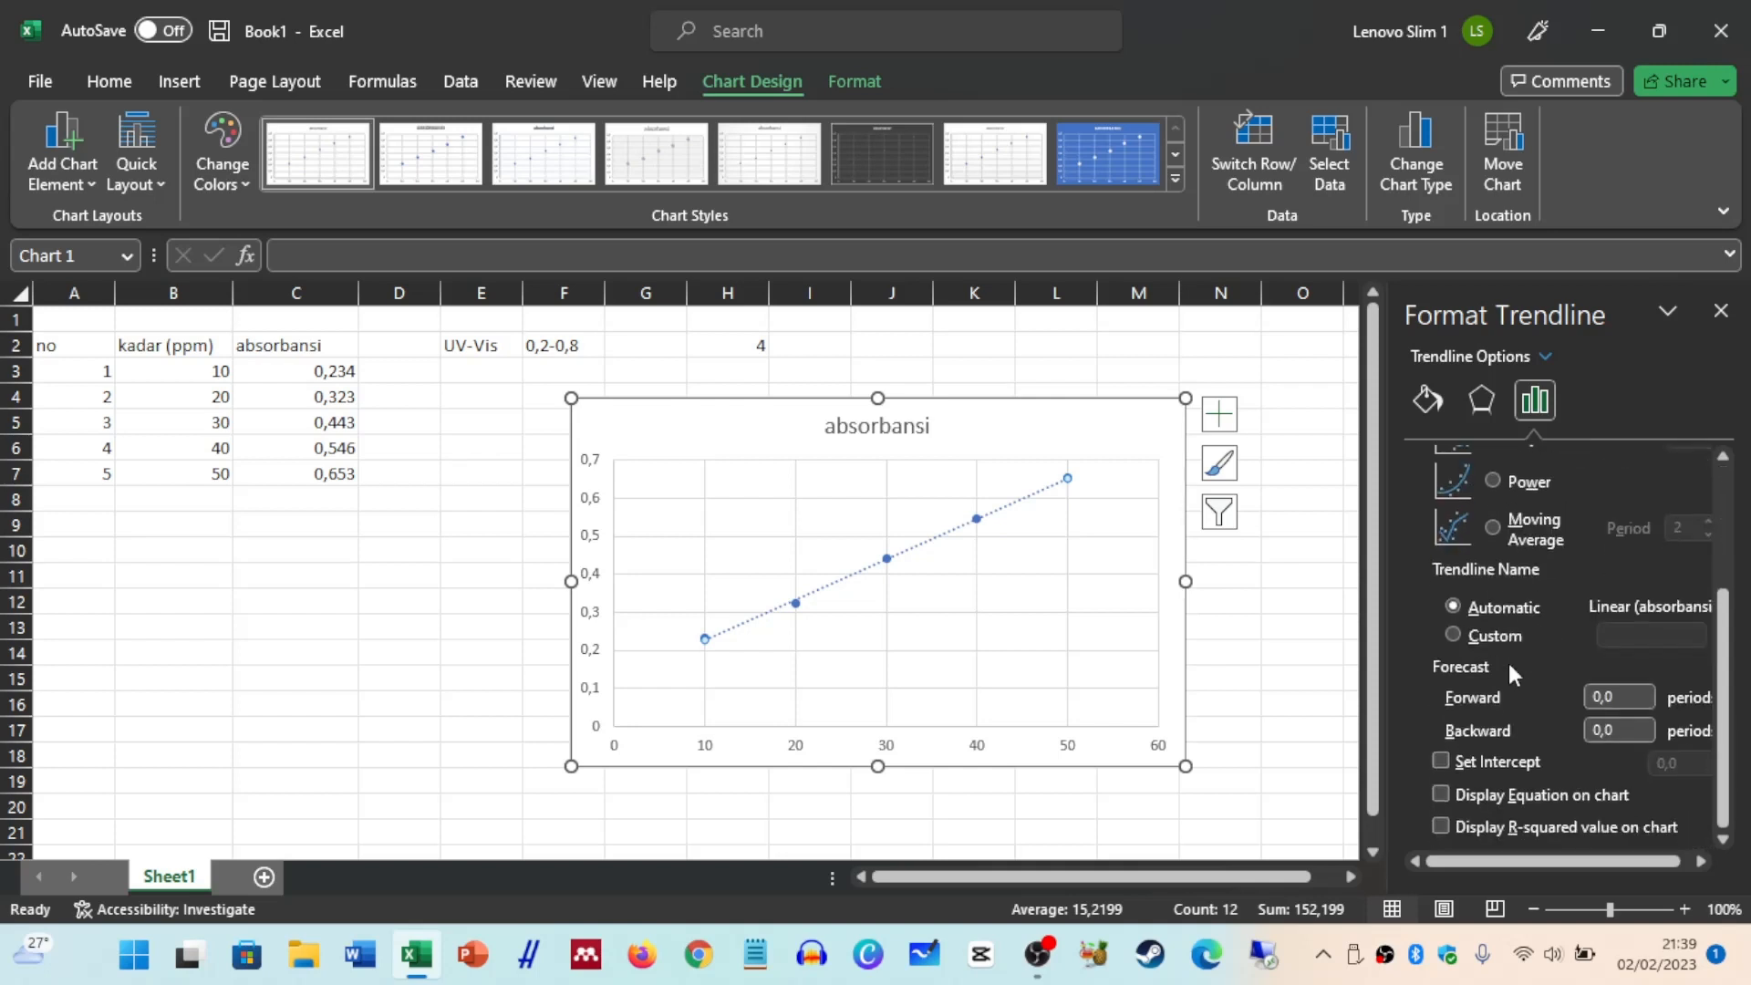
{"action": "left_click", "coordinate": [1440, 794]}
{"action": "left_click", "coordinate": [1440, 827]}
Move the trendline equation label away from the data points into the empty area above the lower part of the line.
{"action": "left_click", "coordinate": [984, 476]}
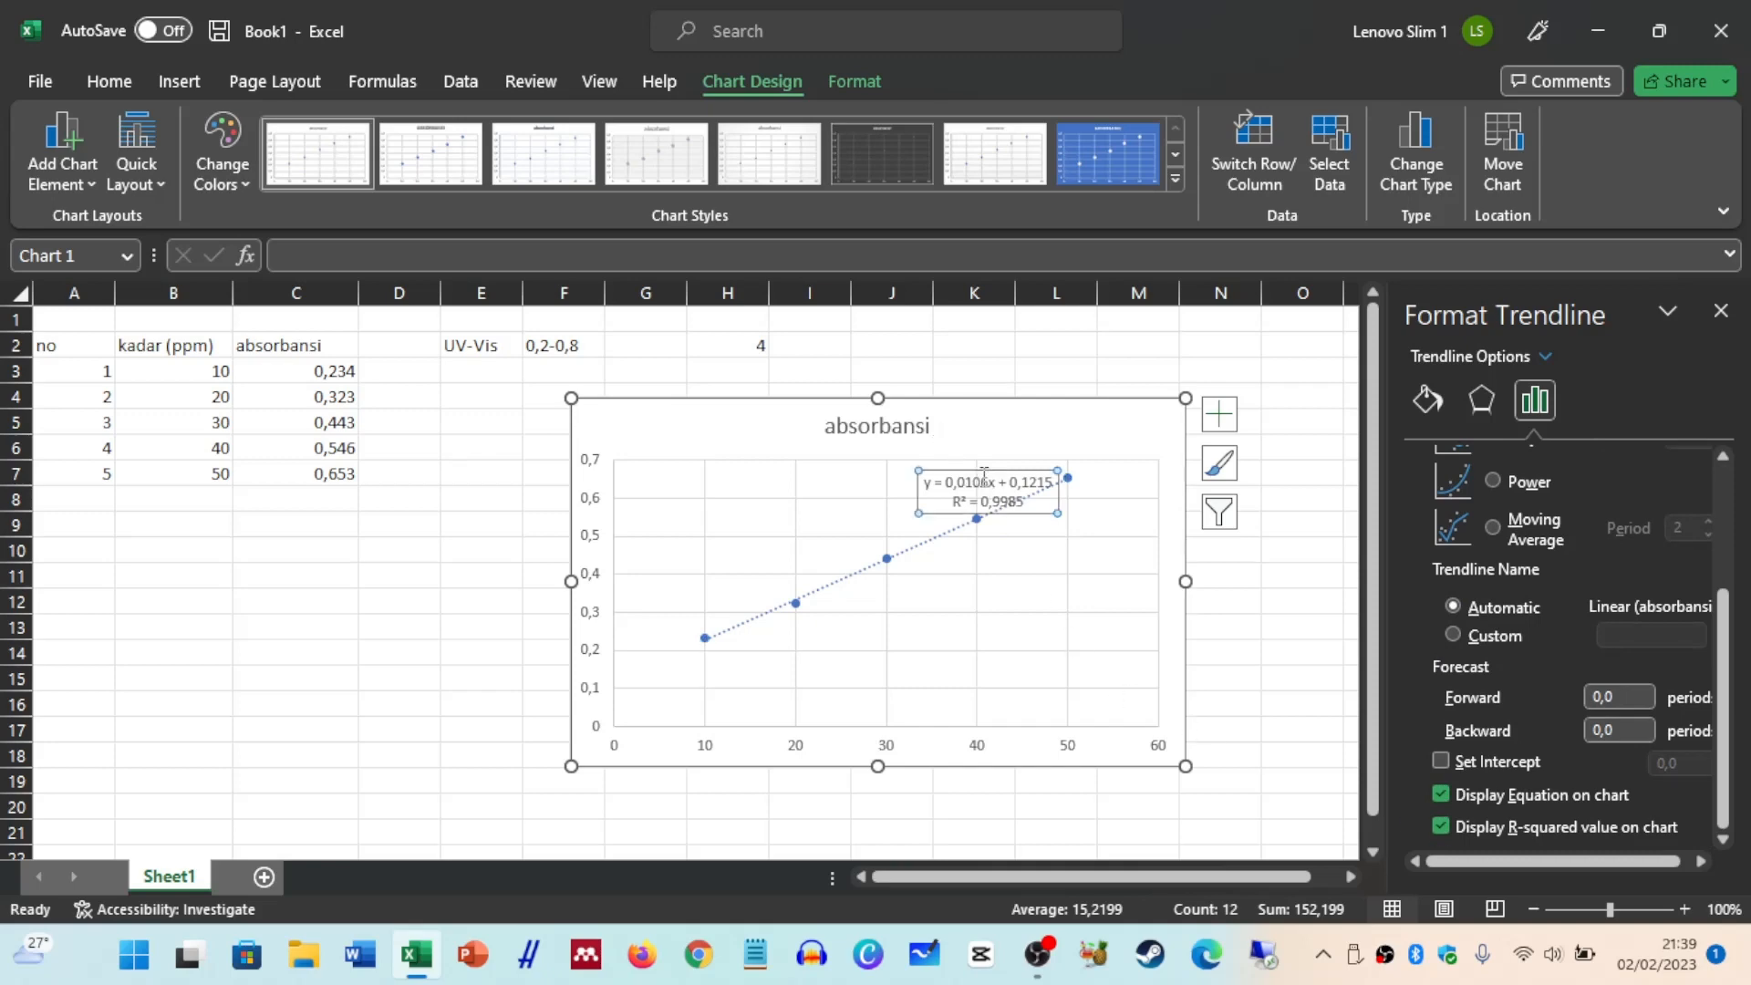
{"action": "left_click", "coordinate": [1008, 598]}
{"action": "left_click", "coordinate": [976, 483]}
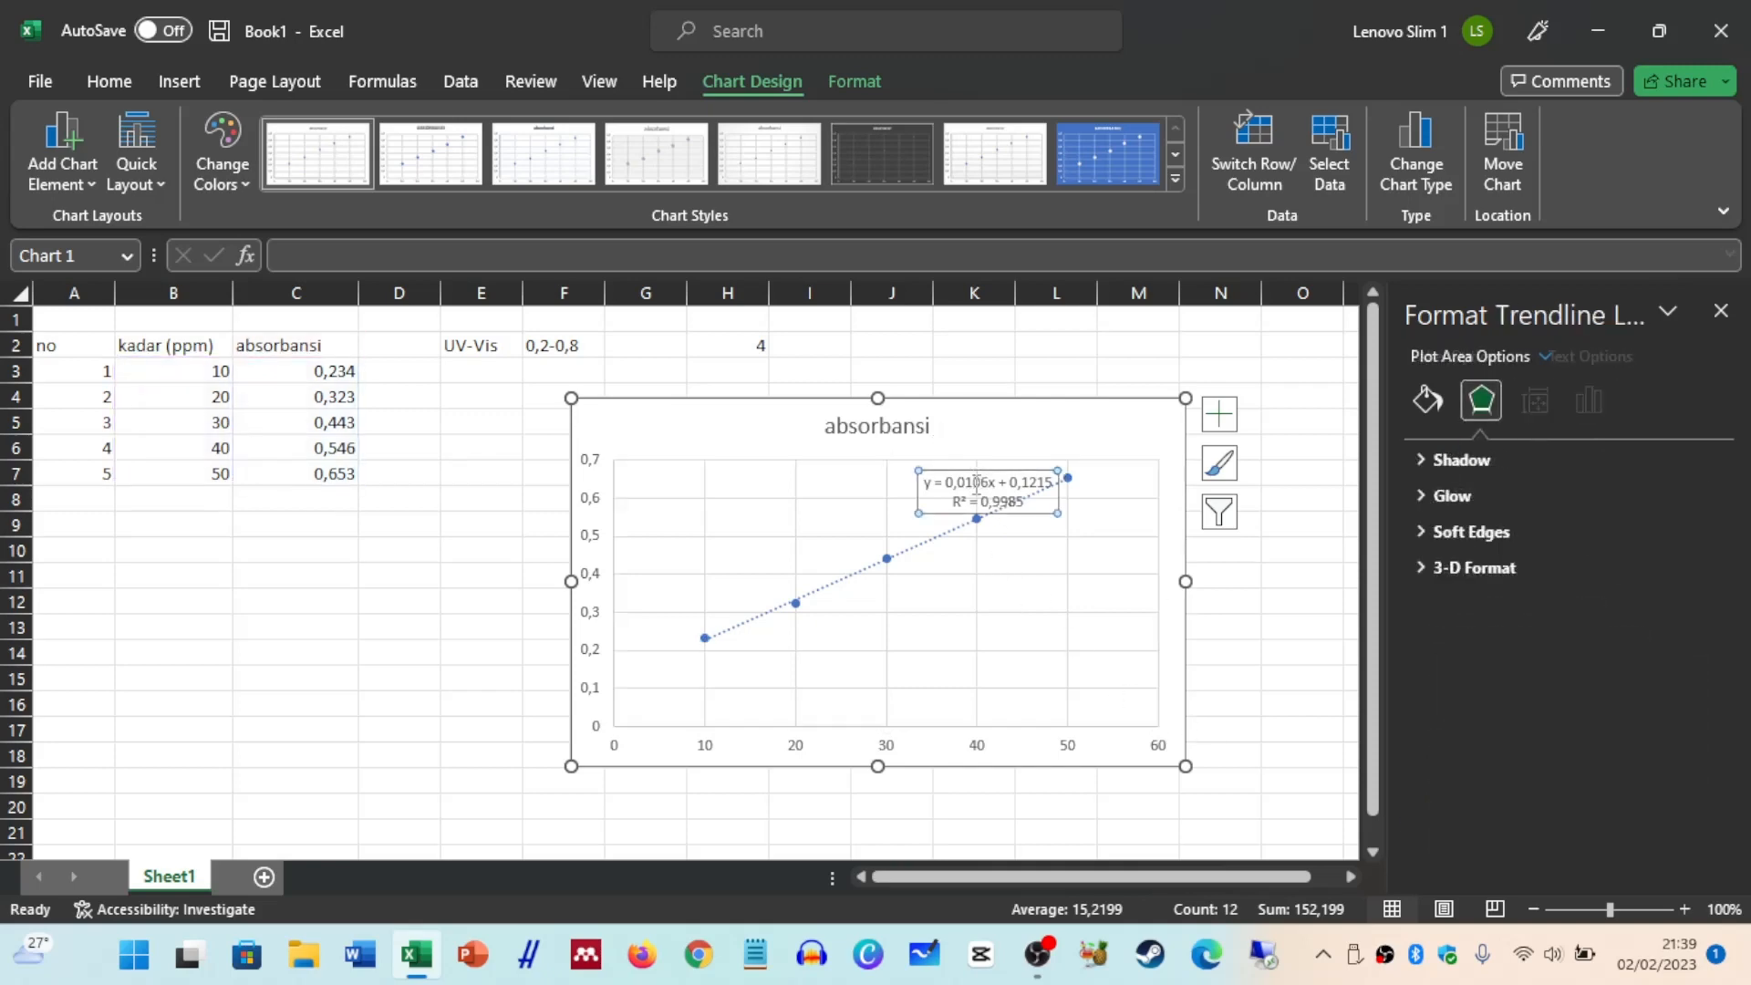
{"action": "left_click_drag", "start_coordinate": [945, 510], "coordinate": [755, 511]}
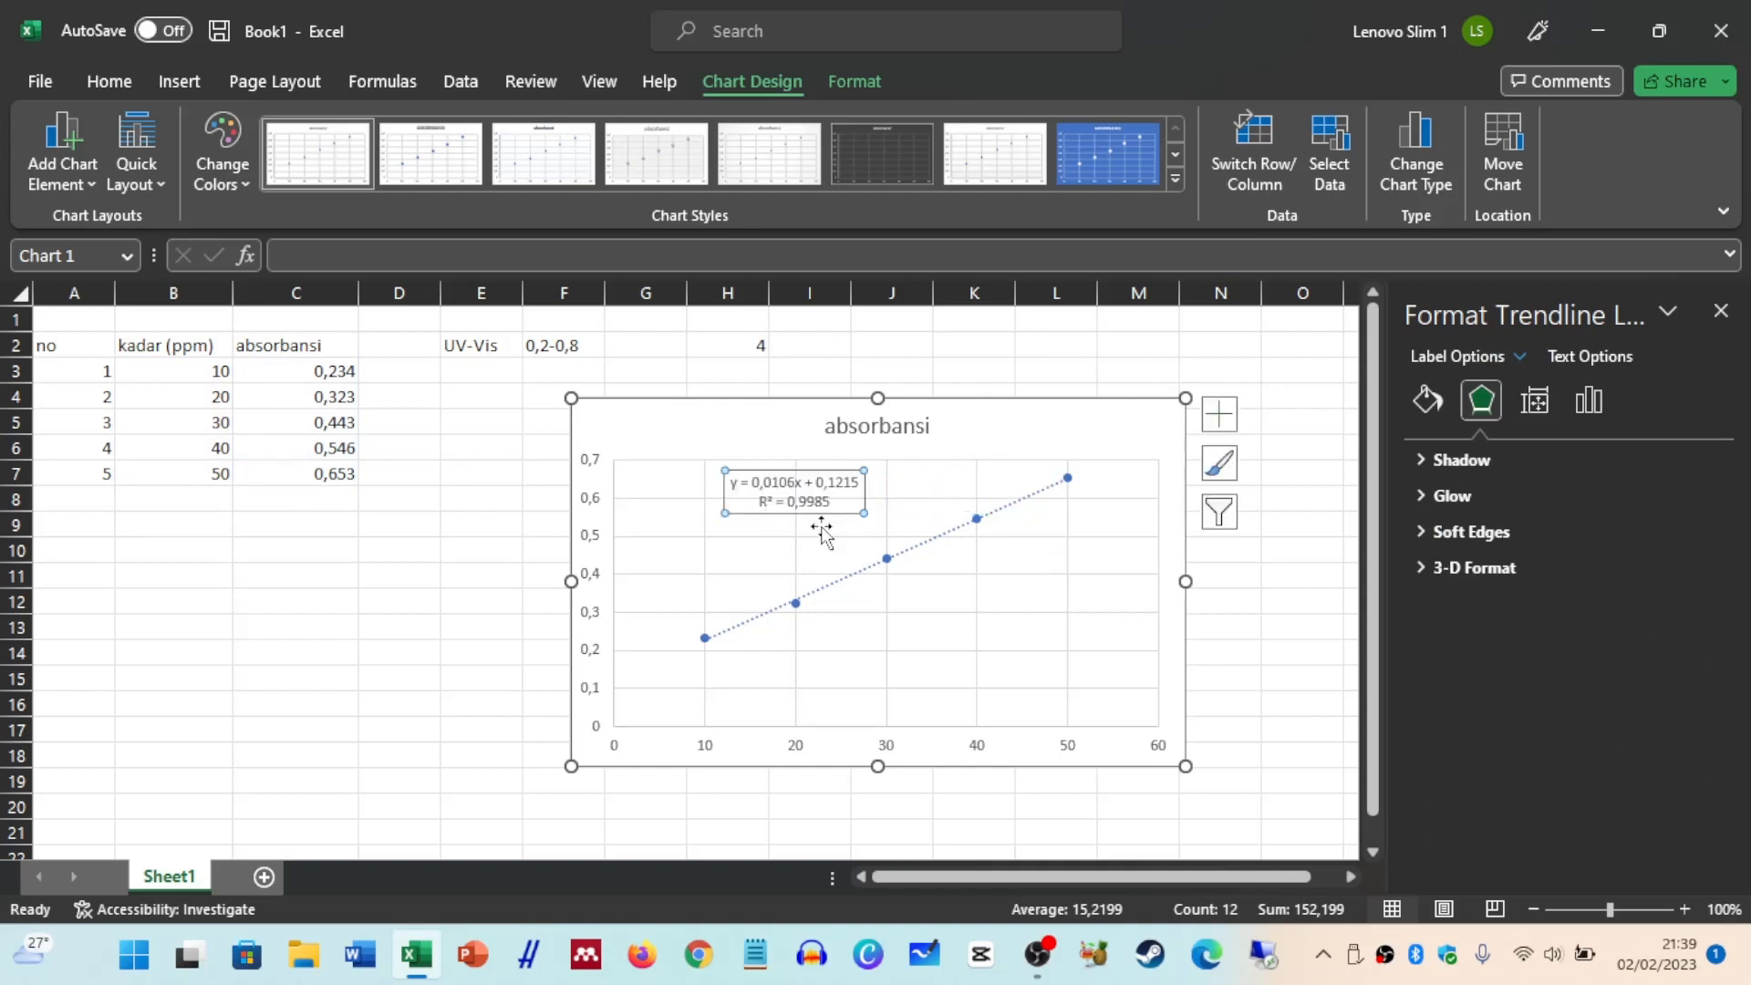
Change the chart title to "absorbansi piroxicam".
{"action": "left_click", "coordinate": [891, 427]}
{"action": "left_click", "coordinate": [925, 426]}
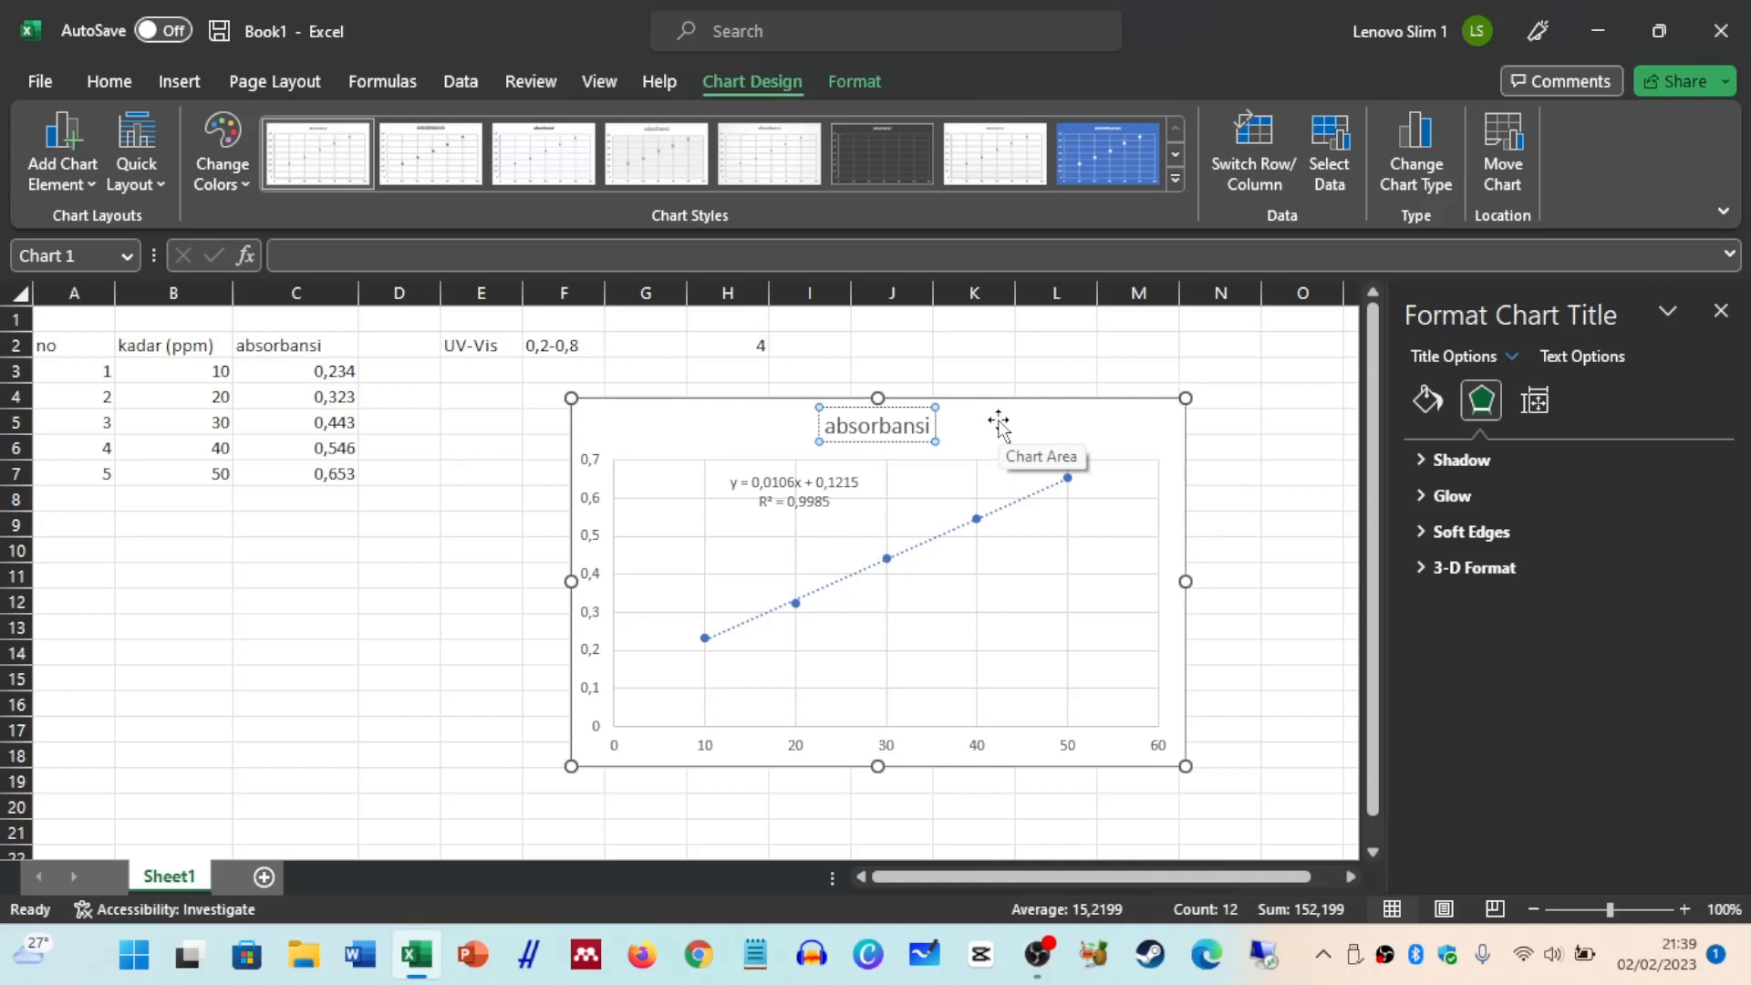
{"action": "type", "text": "pirox"}
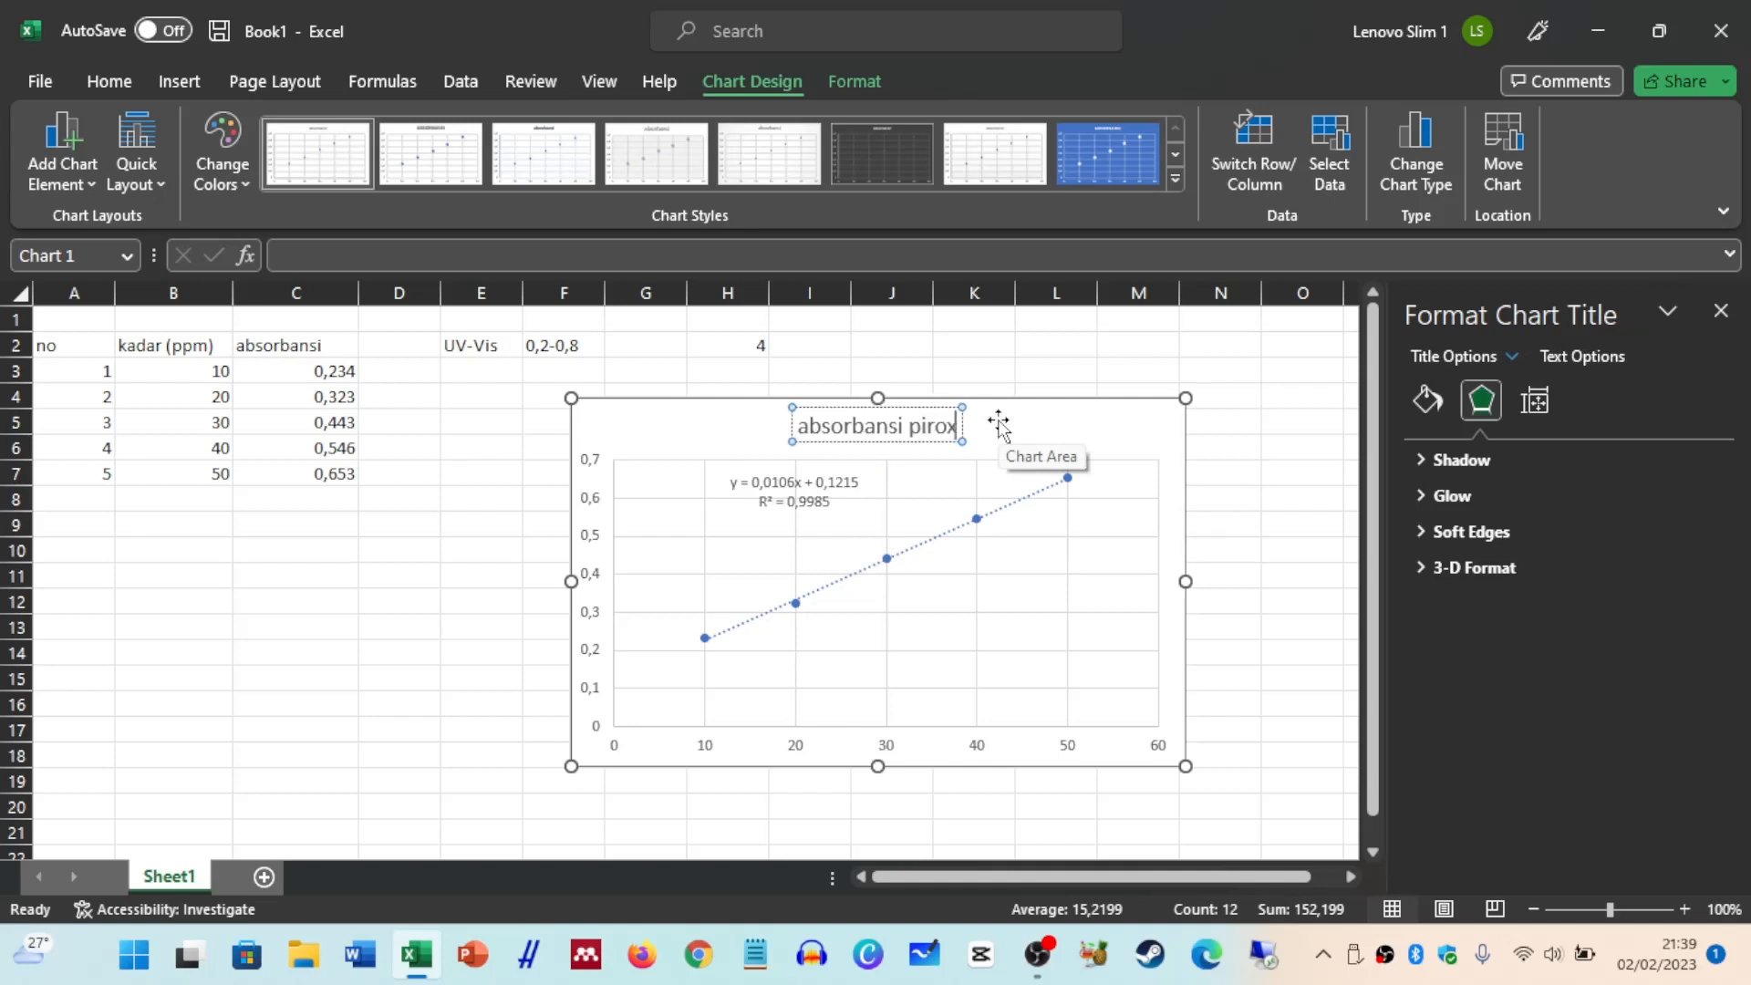
{"action": "type", "text": "icam"}
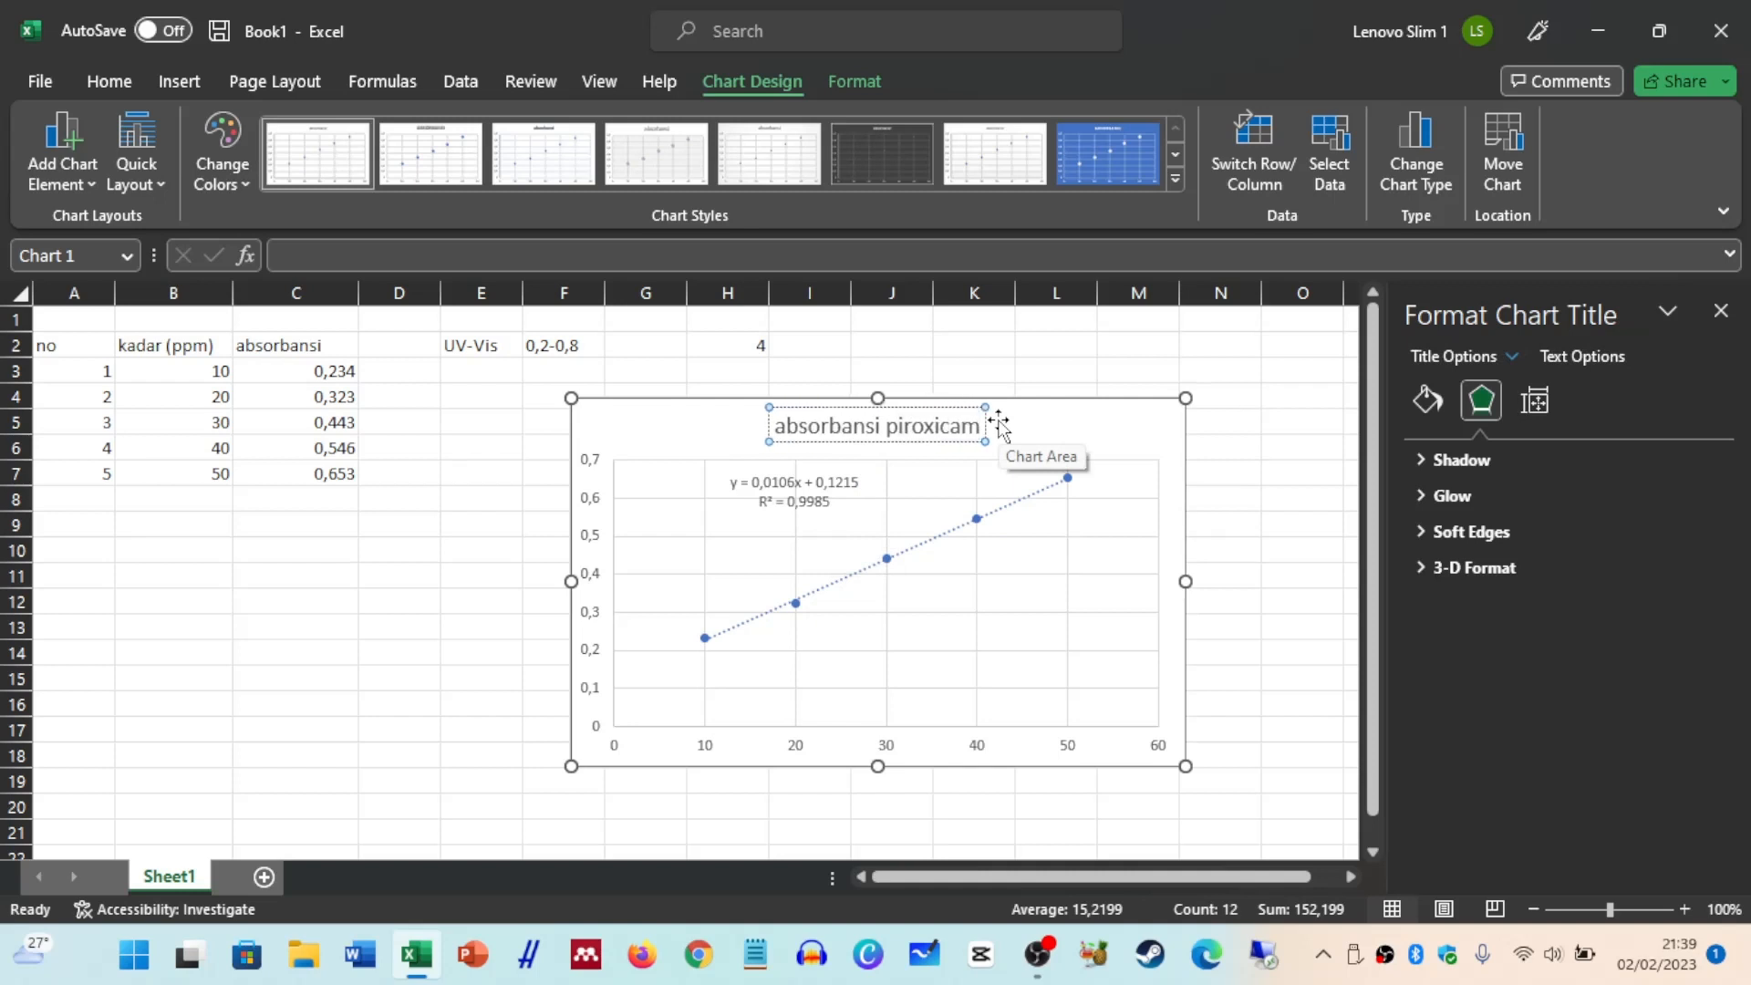
{"action": "left_click", "coordinate": [747, 555]}
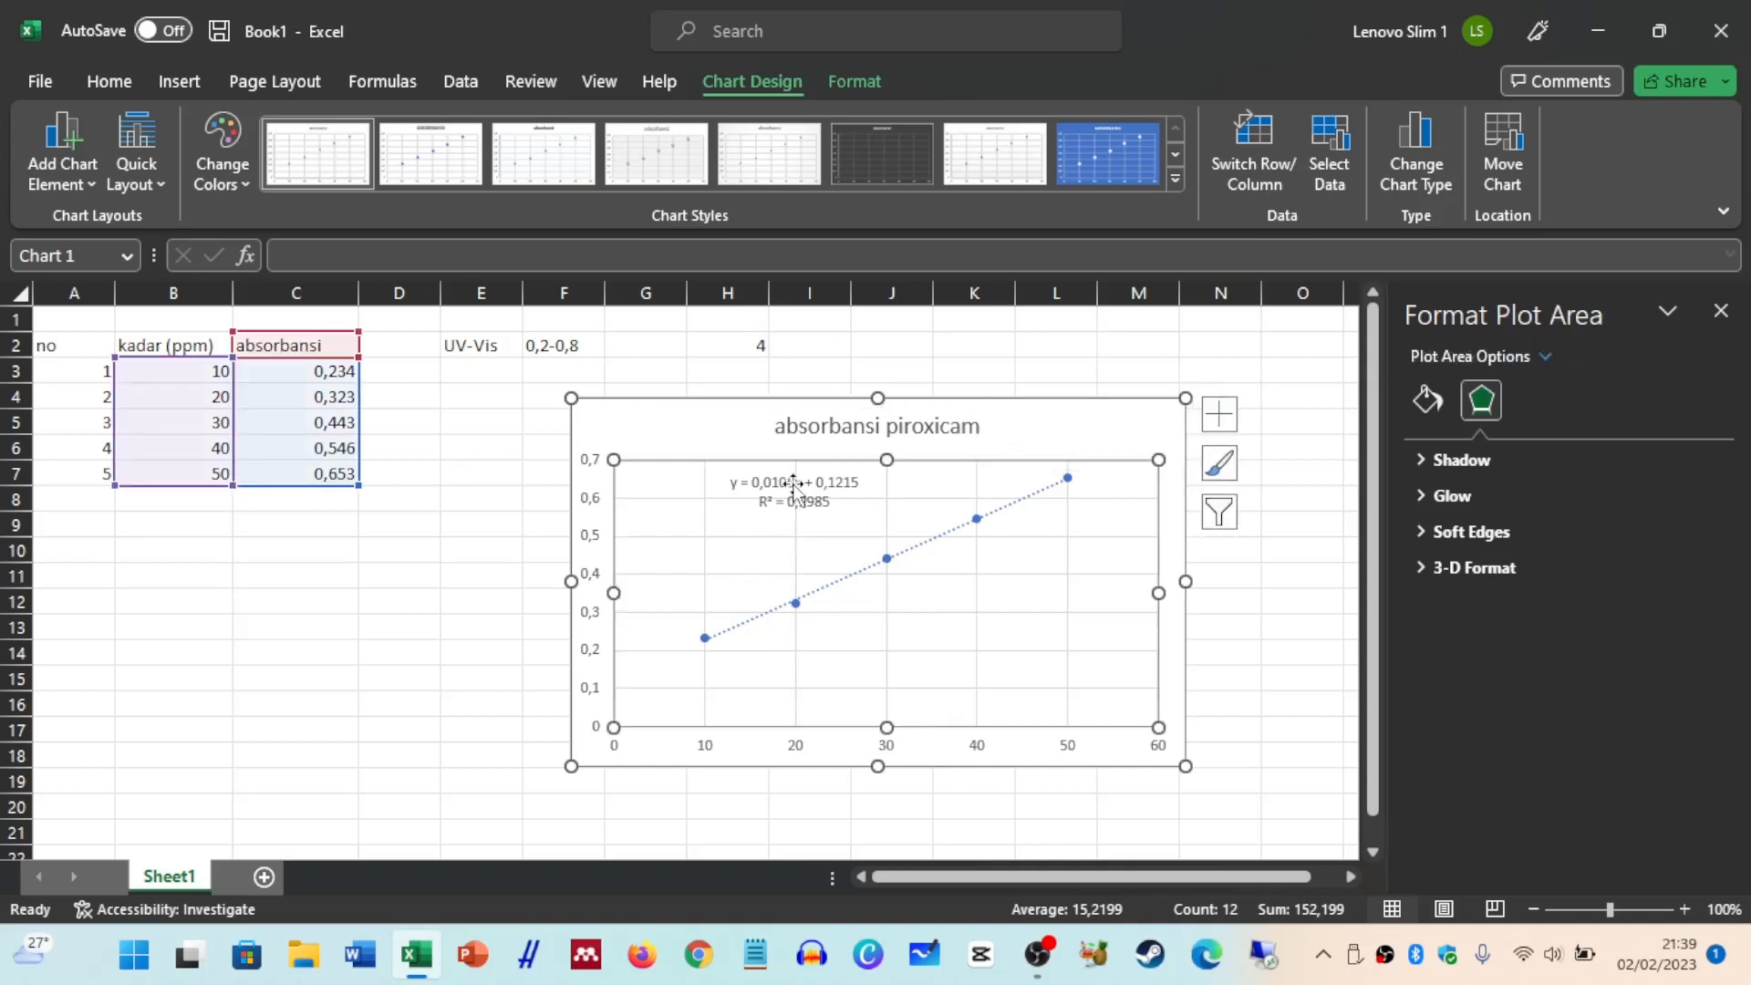
{"action": "left_click", "coordinate": [940, 426]}
{"action": "left_click", "coordinate": [821, 497]}
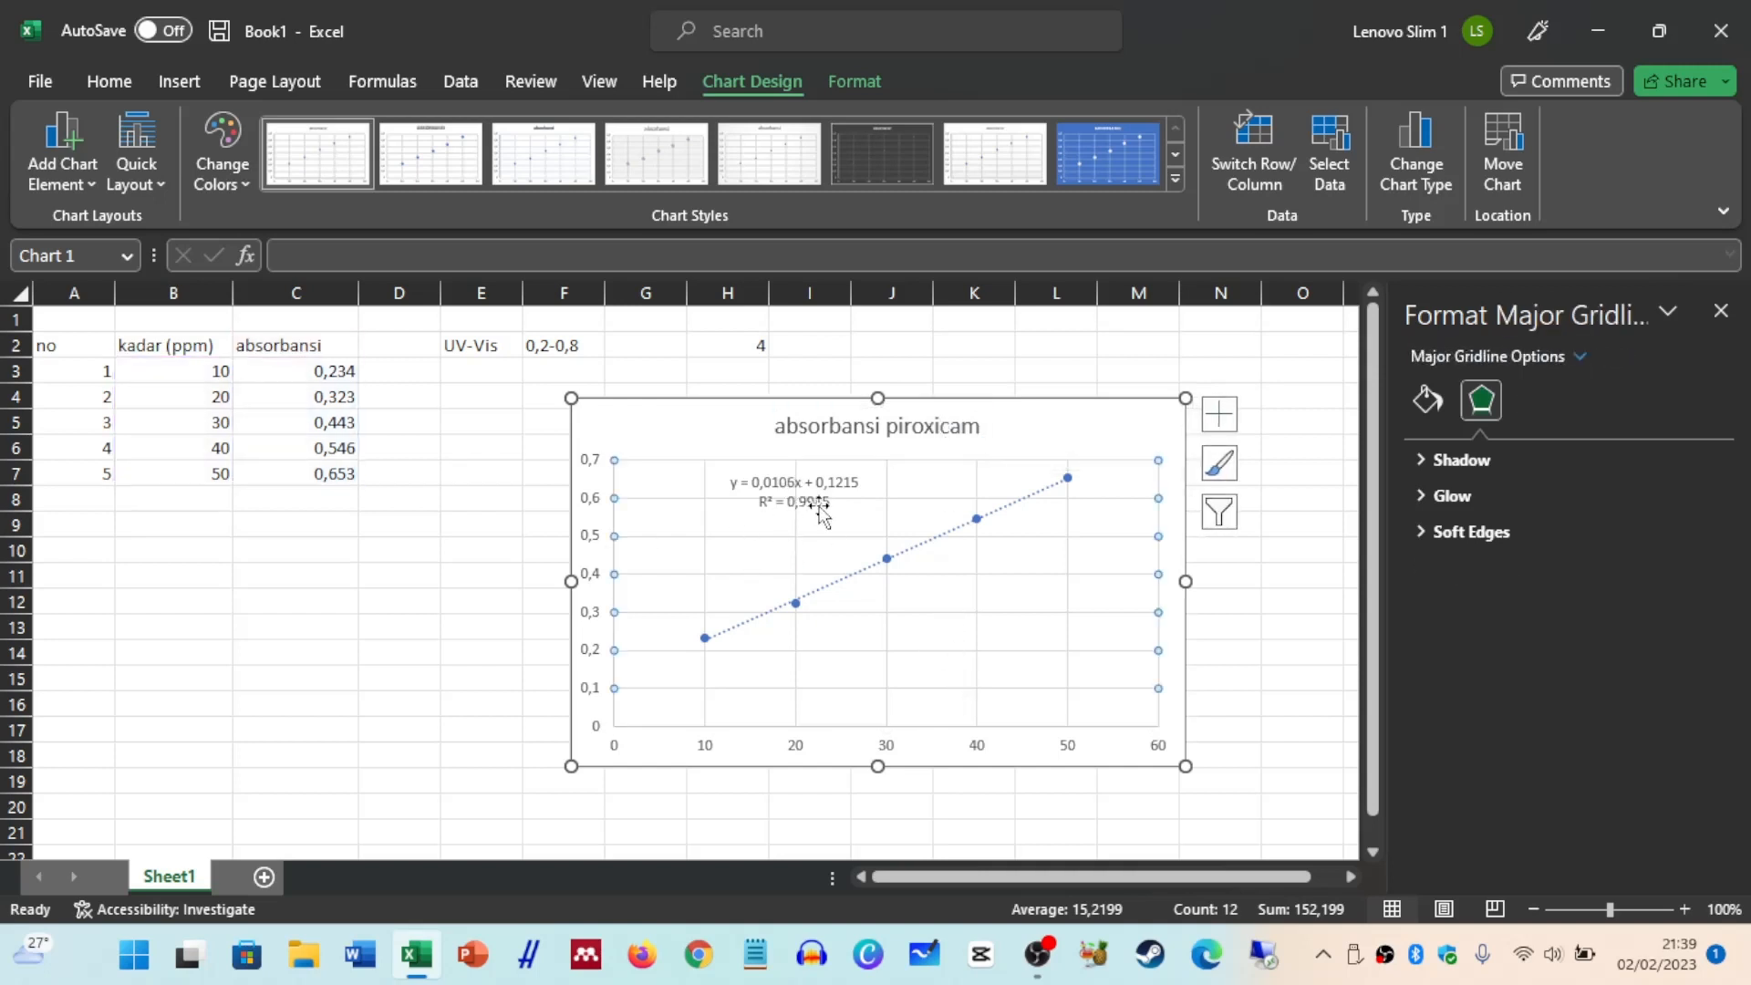
{"action": "left_click", "coordinate": [836, 498]}
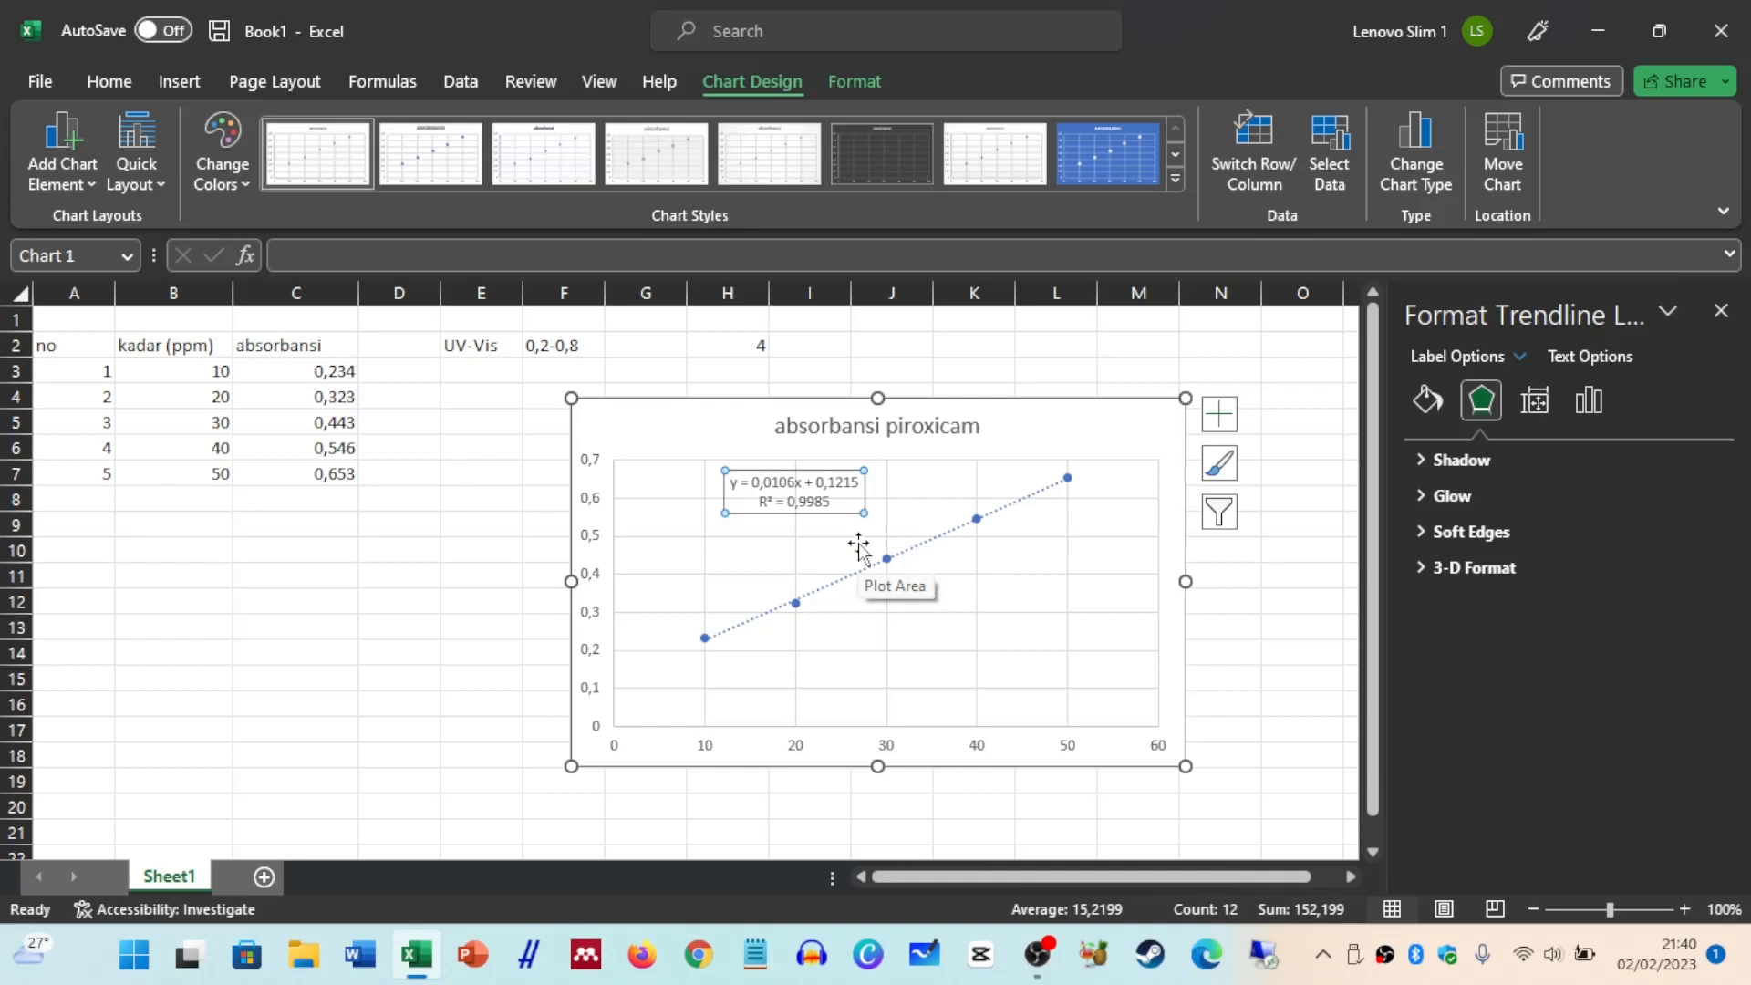
{"action": "left_click", "coordinate": [894, 509]}
{"action": "left_click", "coordinate": [843, 509]}
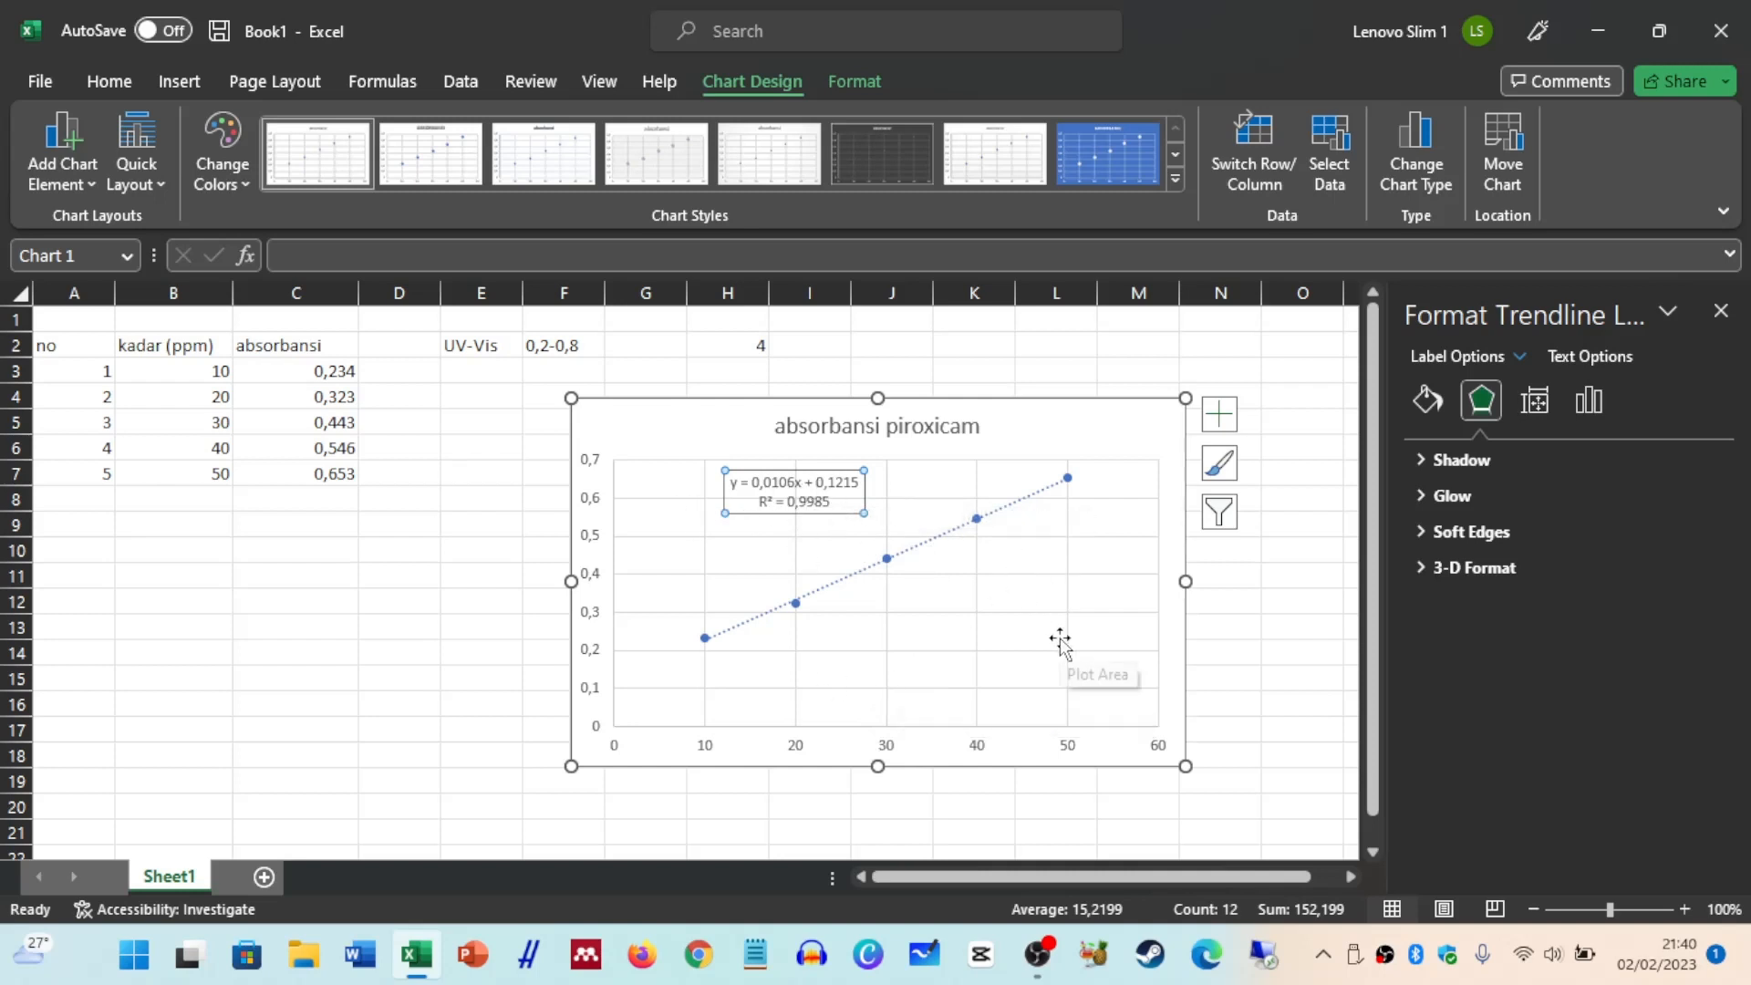
Open the Windows Calculator in Standard mode and place its window clear of the chart.
{"action": "key", "text": "super"}
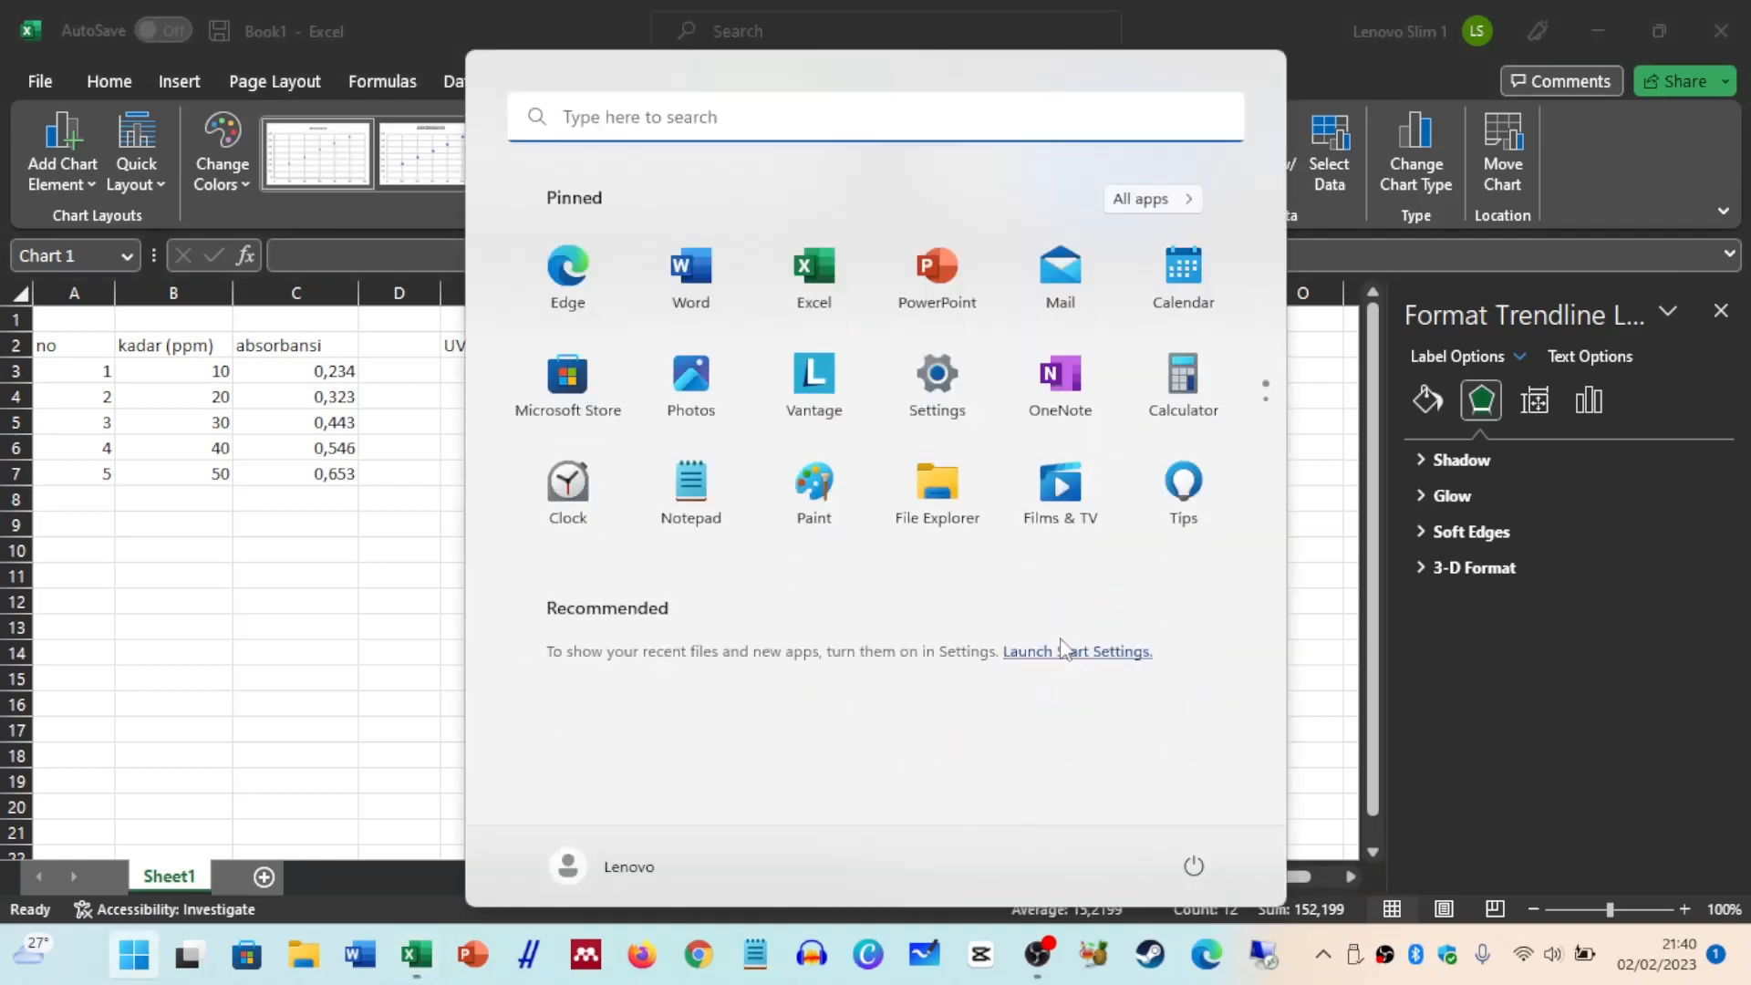
{"action": "type", "text": "cal"}
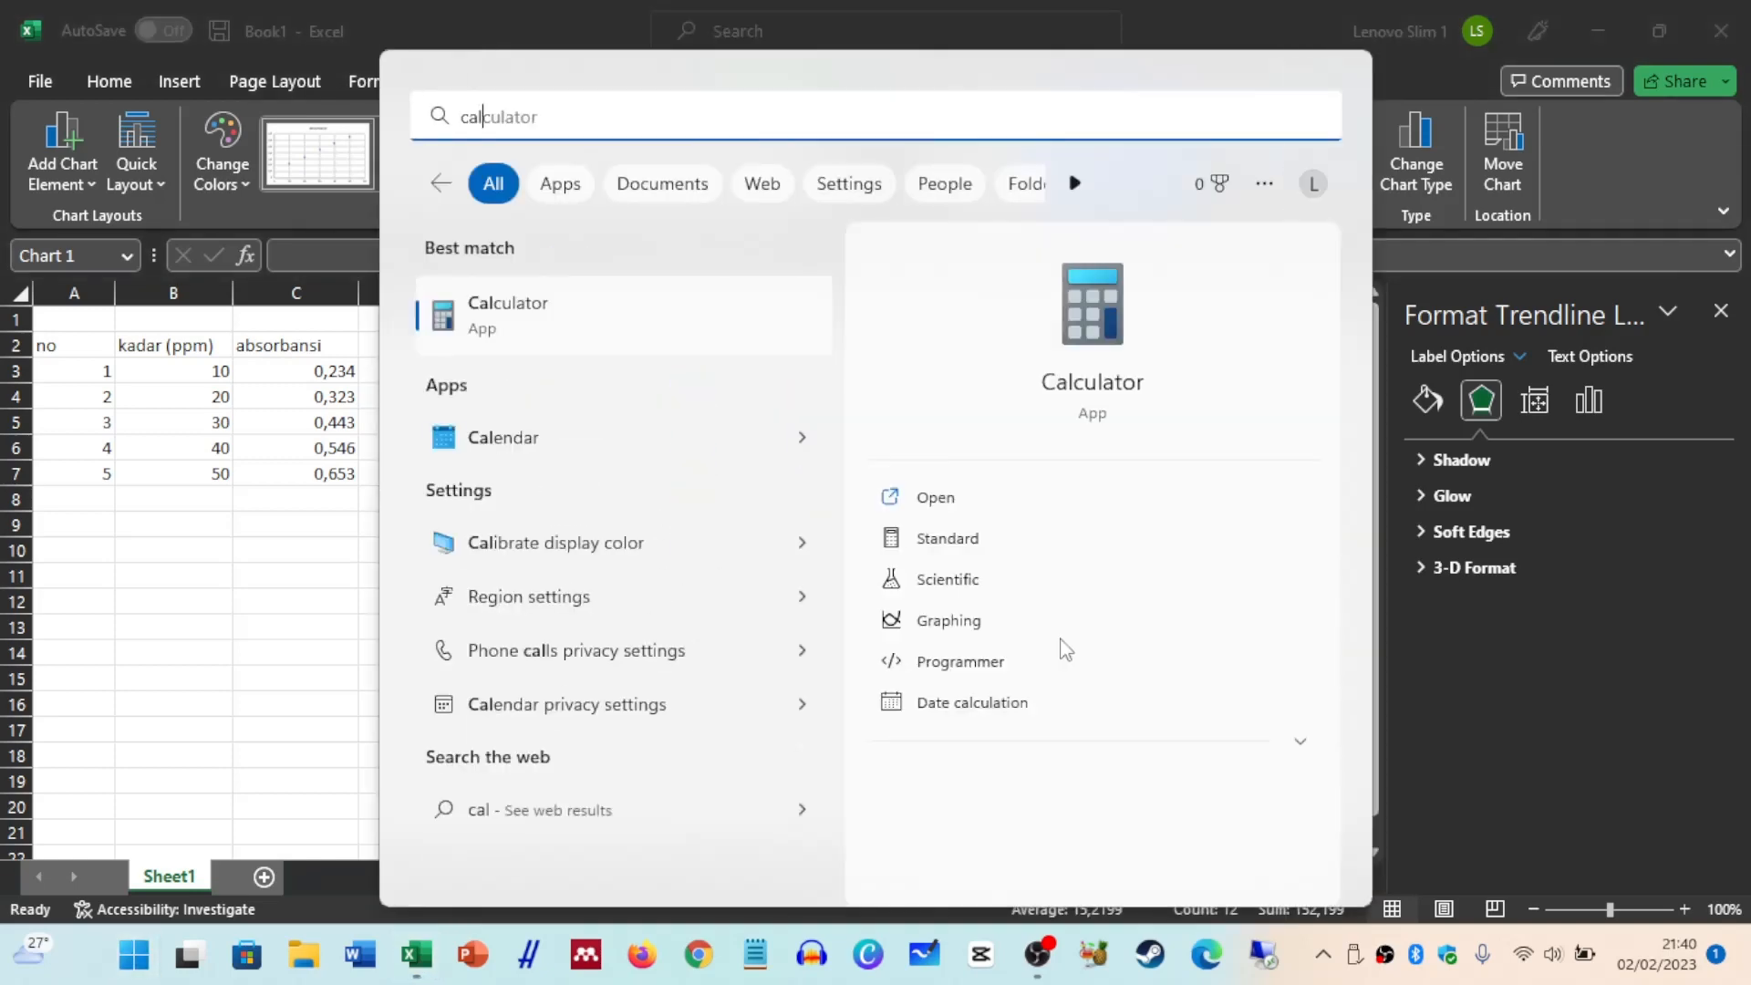
{"action": "key", "text": "Return"}
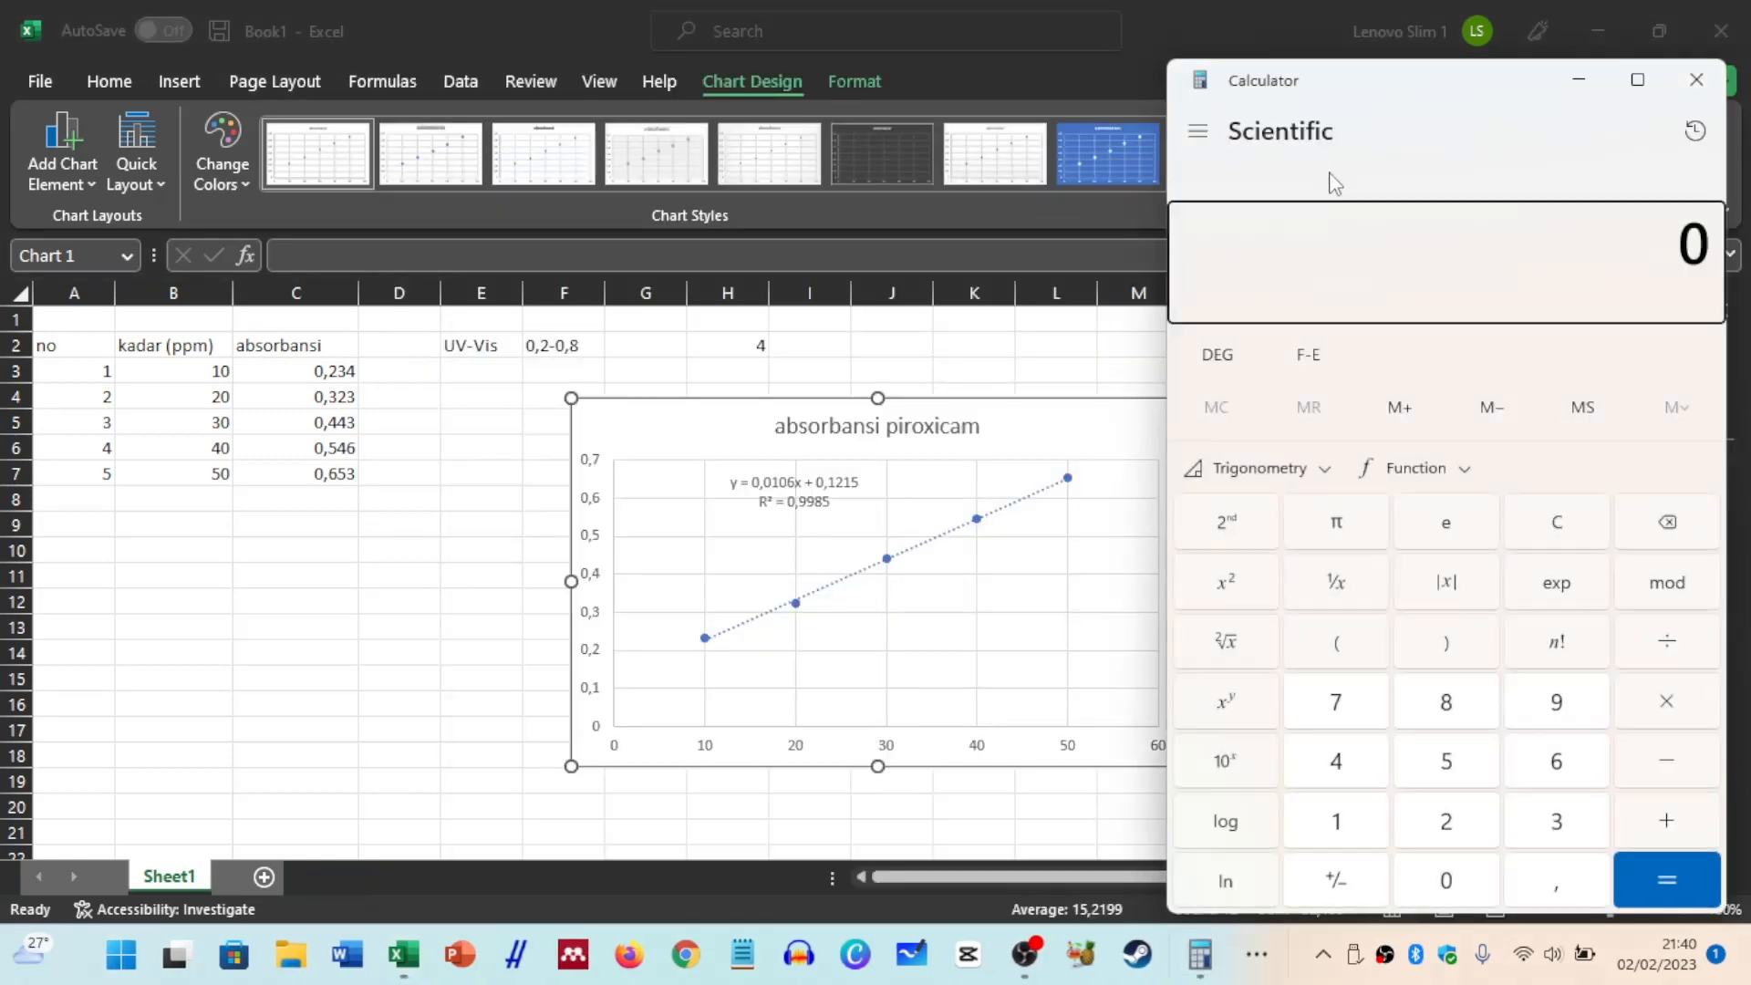
{"action": "left_click", "coordinate": [1197, 130]}
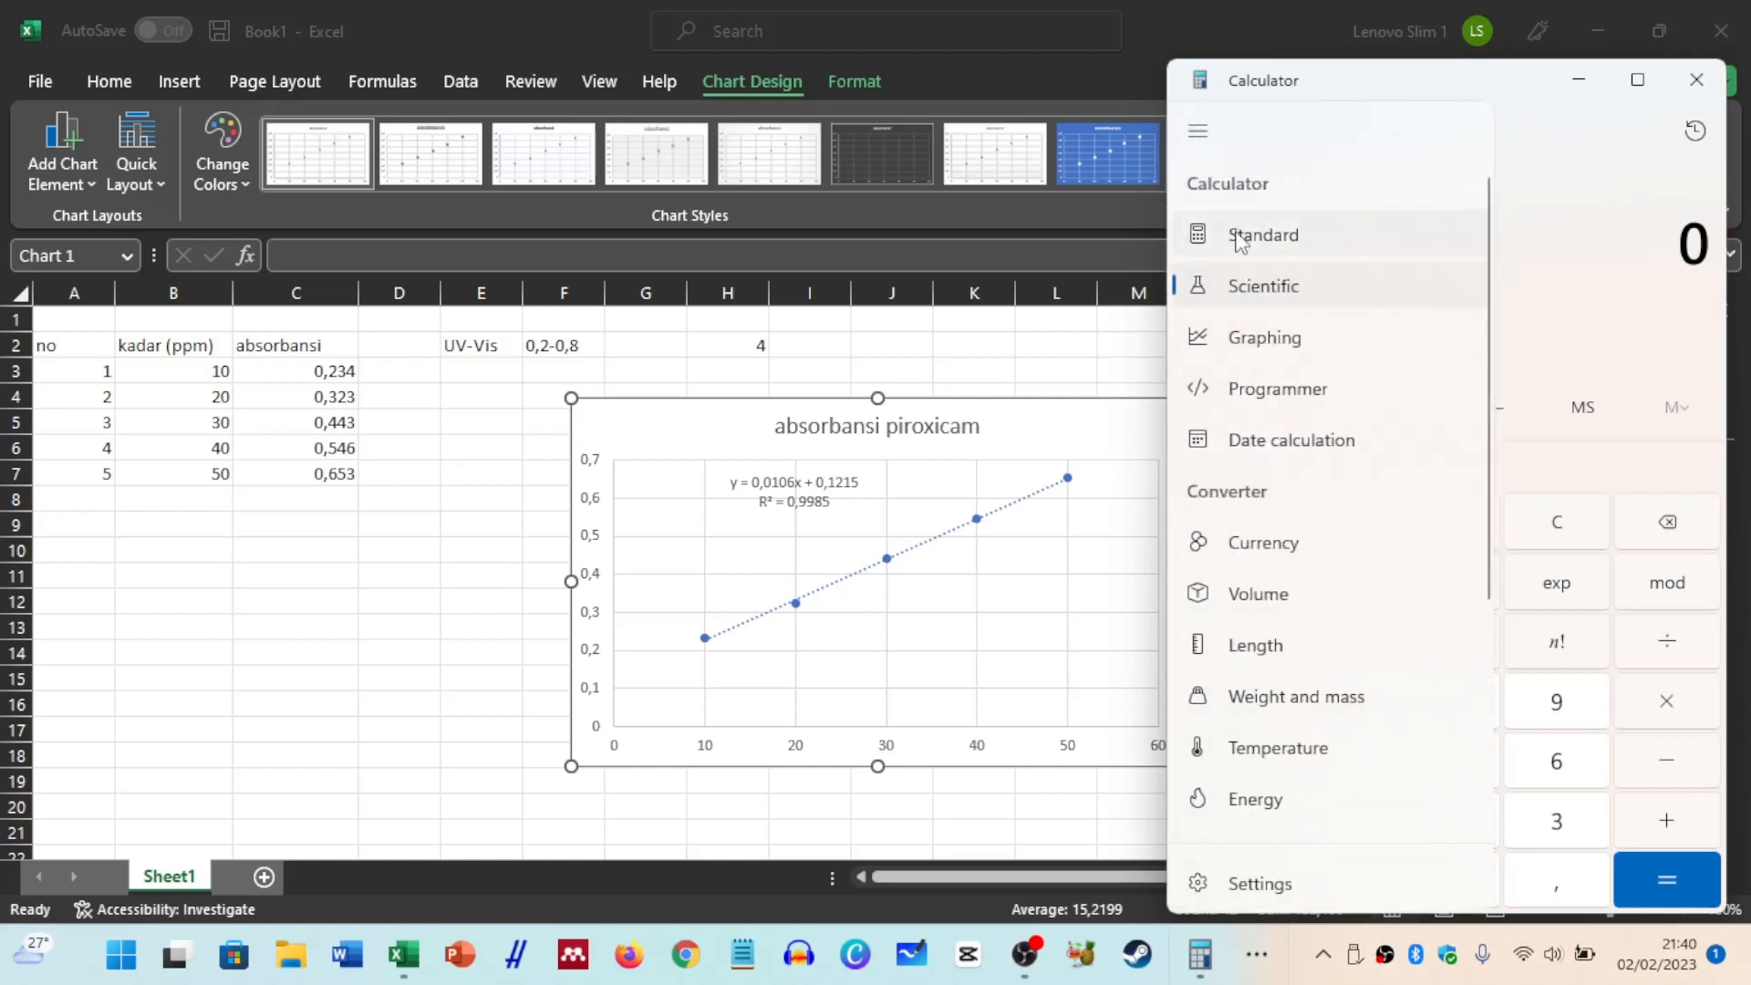
{"action": "left_click", "coordinate": [1266, 239]}
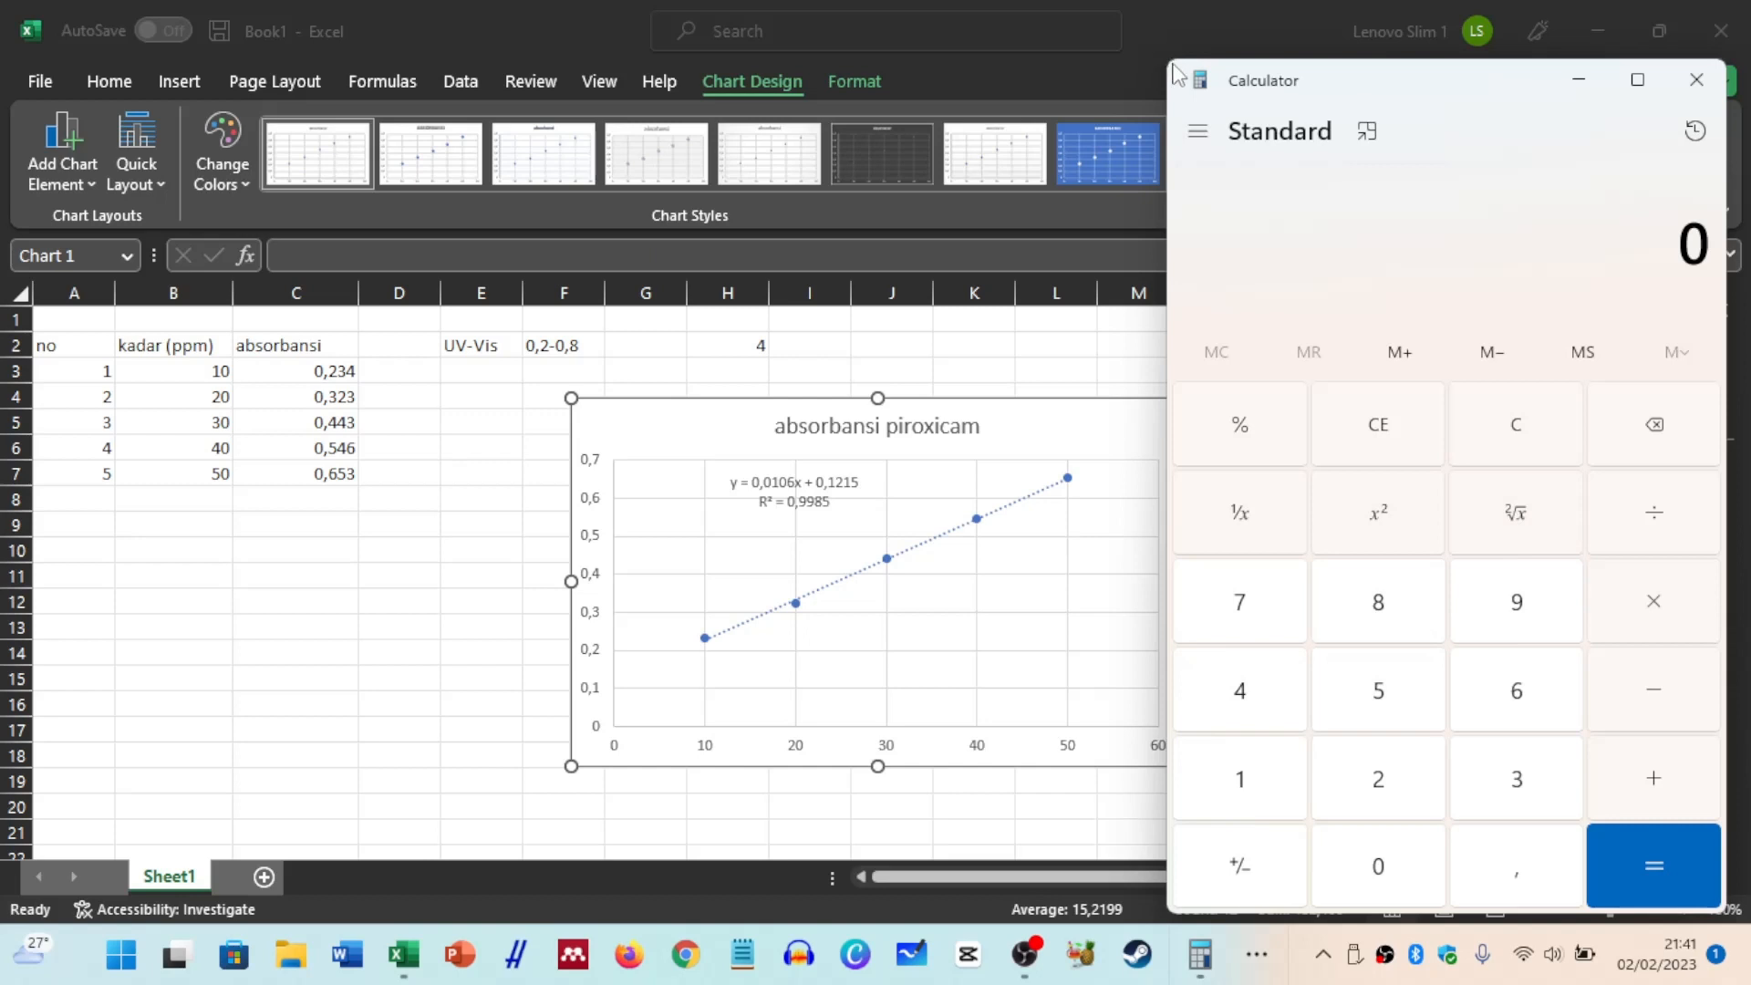
{"action": "left_click_drag", "start_coordinate": [1174, 73], "coordinate": [1331, 203]}
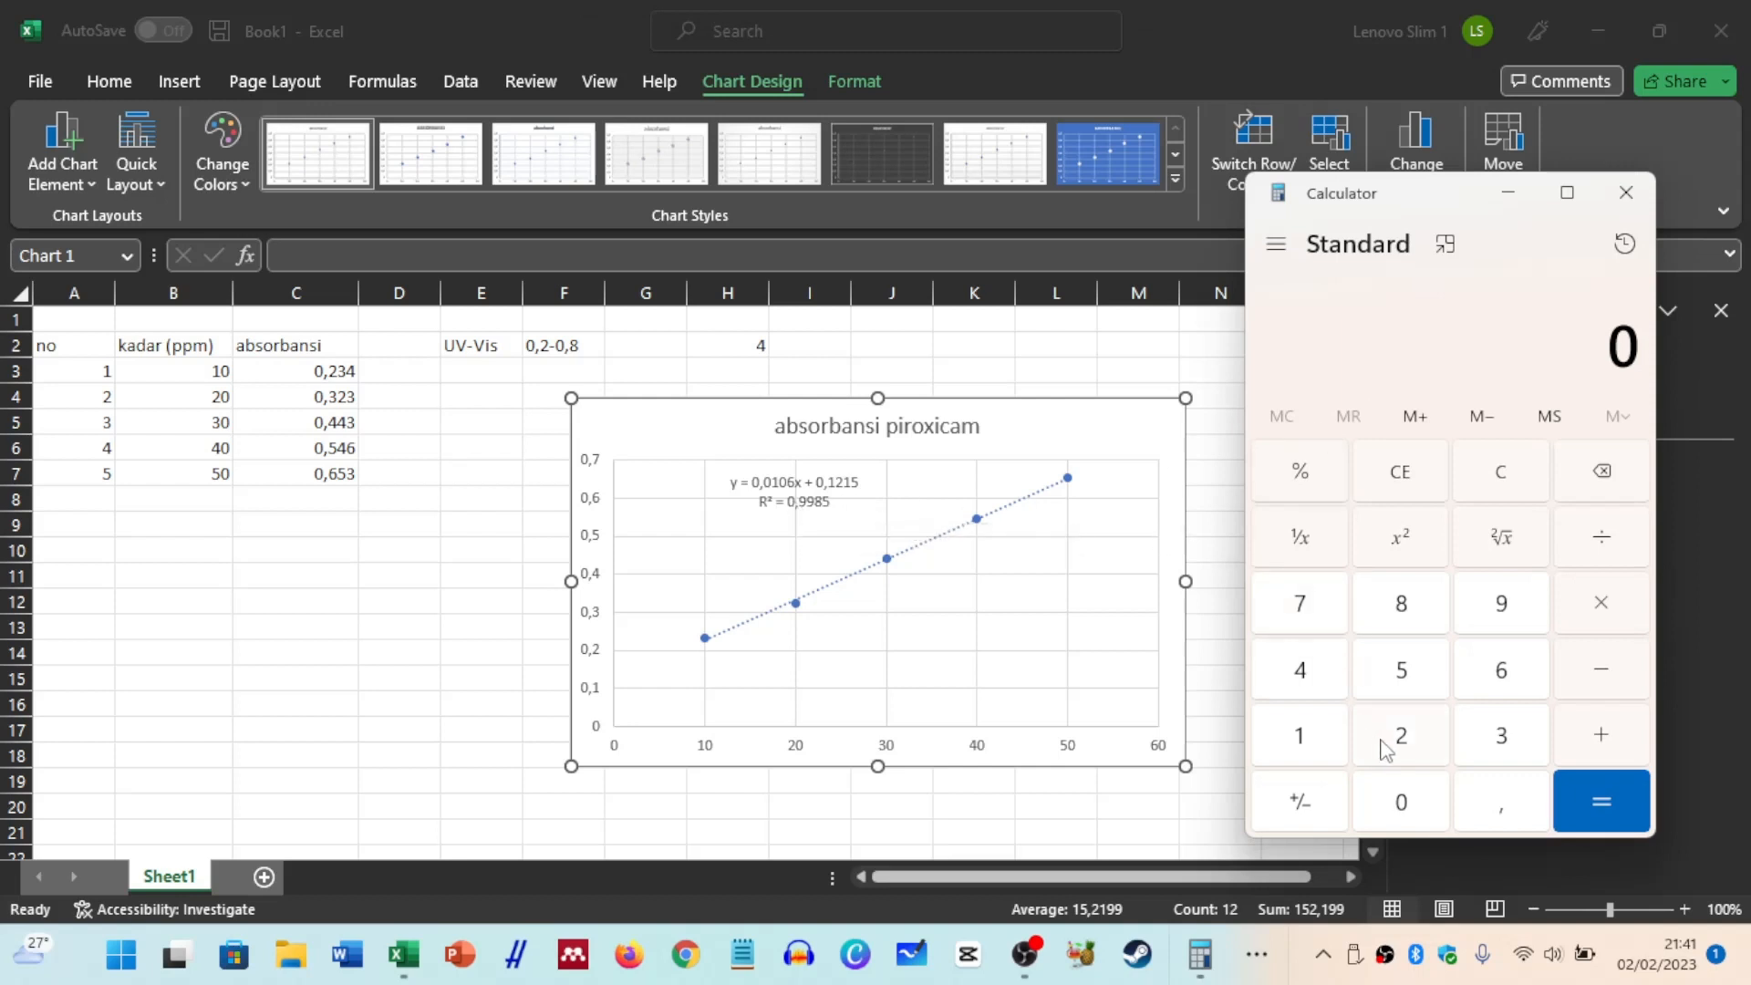
Calculate the square root of the R² value 0,9985 in the calculator.
{"action": "left_click", "coordinate": [1497, 807]}
{"action": "left_click", "coordinate": [1511, 606]}
{"action": "left_click", "coordinate": [1510, 606]}
{"action": "left_click", "coordinate": [1400, 605]}
{"action": "left_click", "coordinate": [1397, 650]}
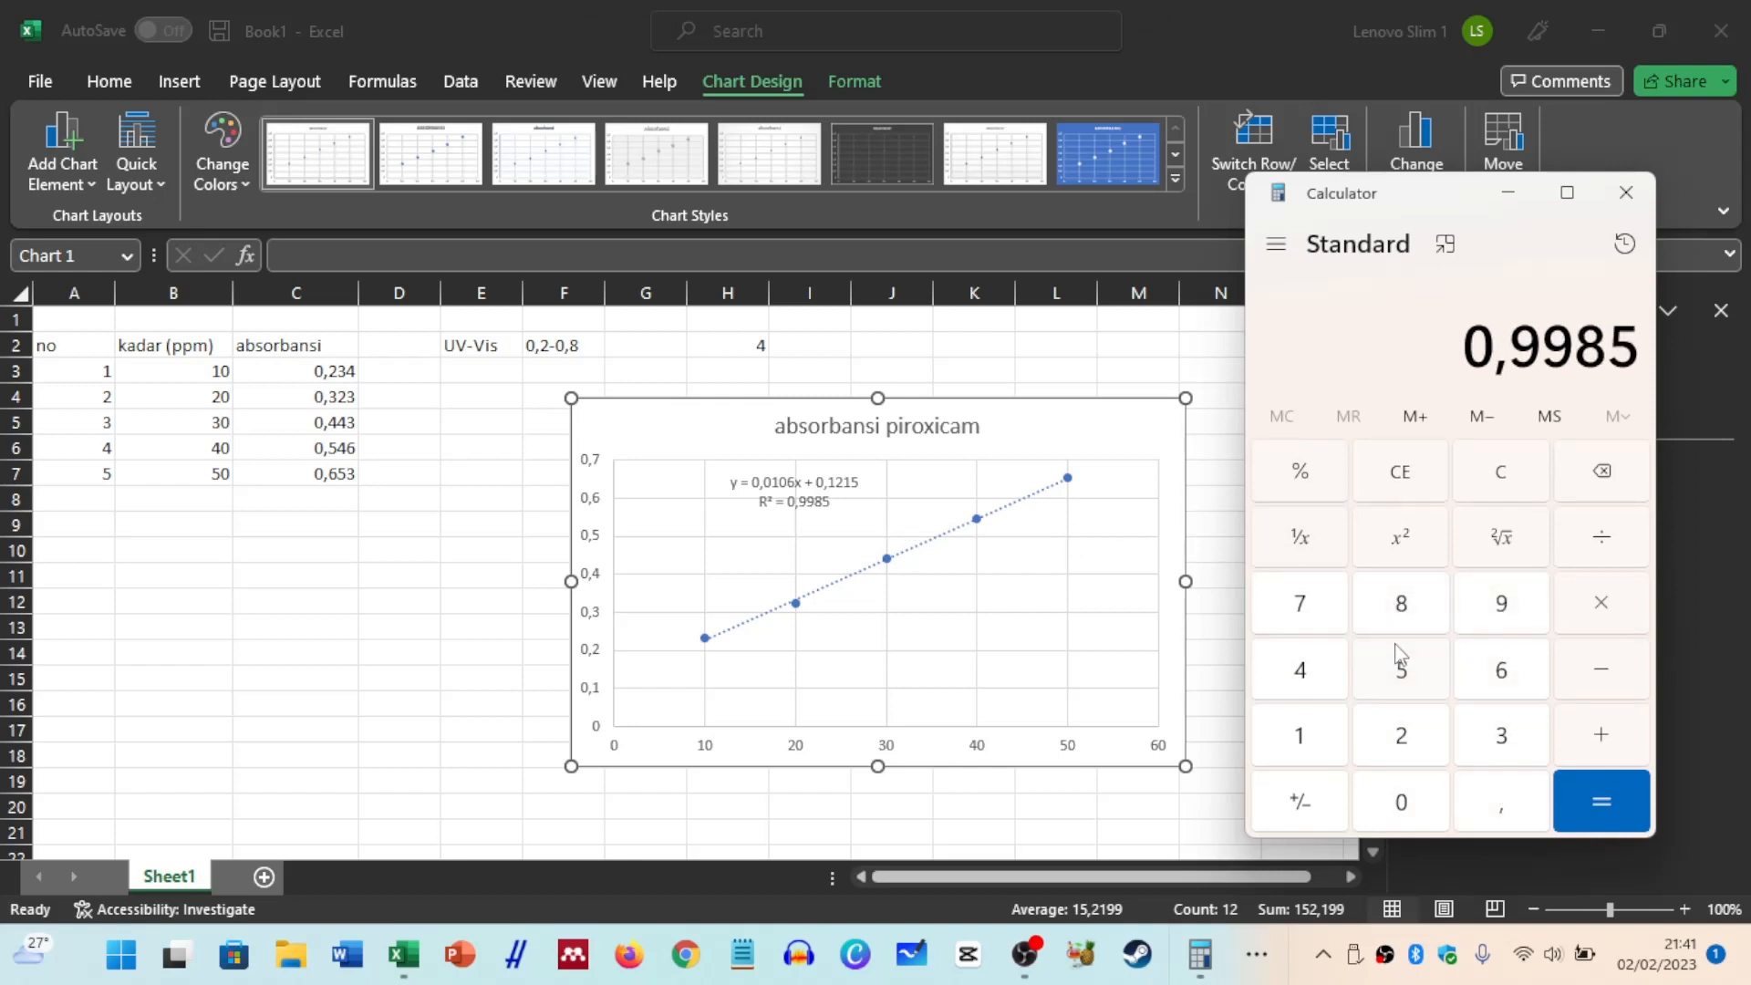
{"action": "left_click", "coordinate": [1501, 540]}
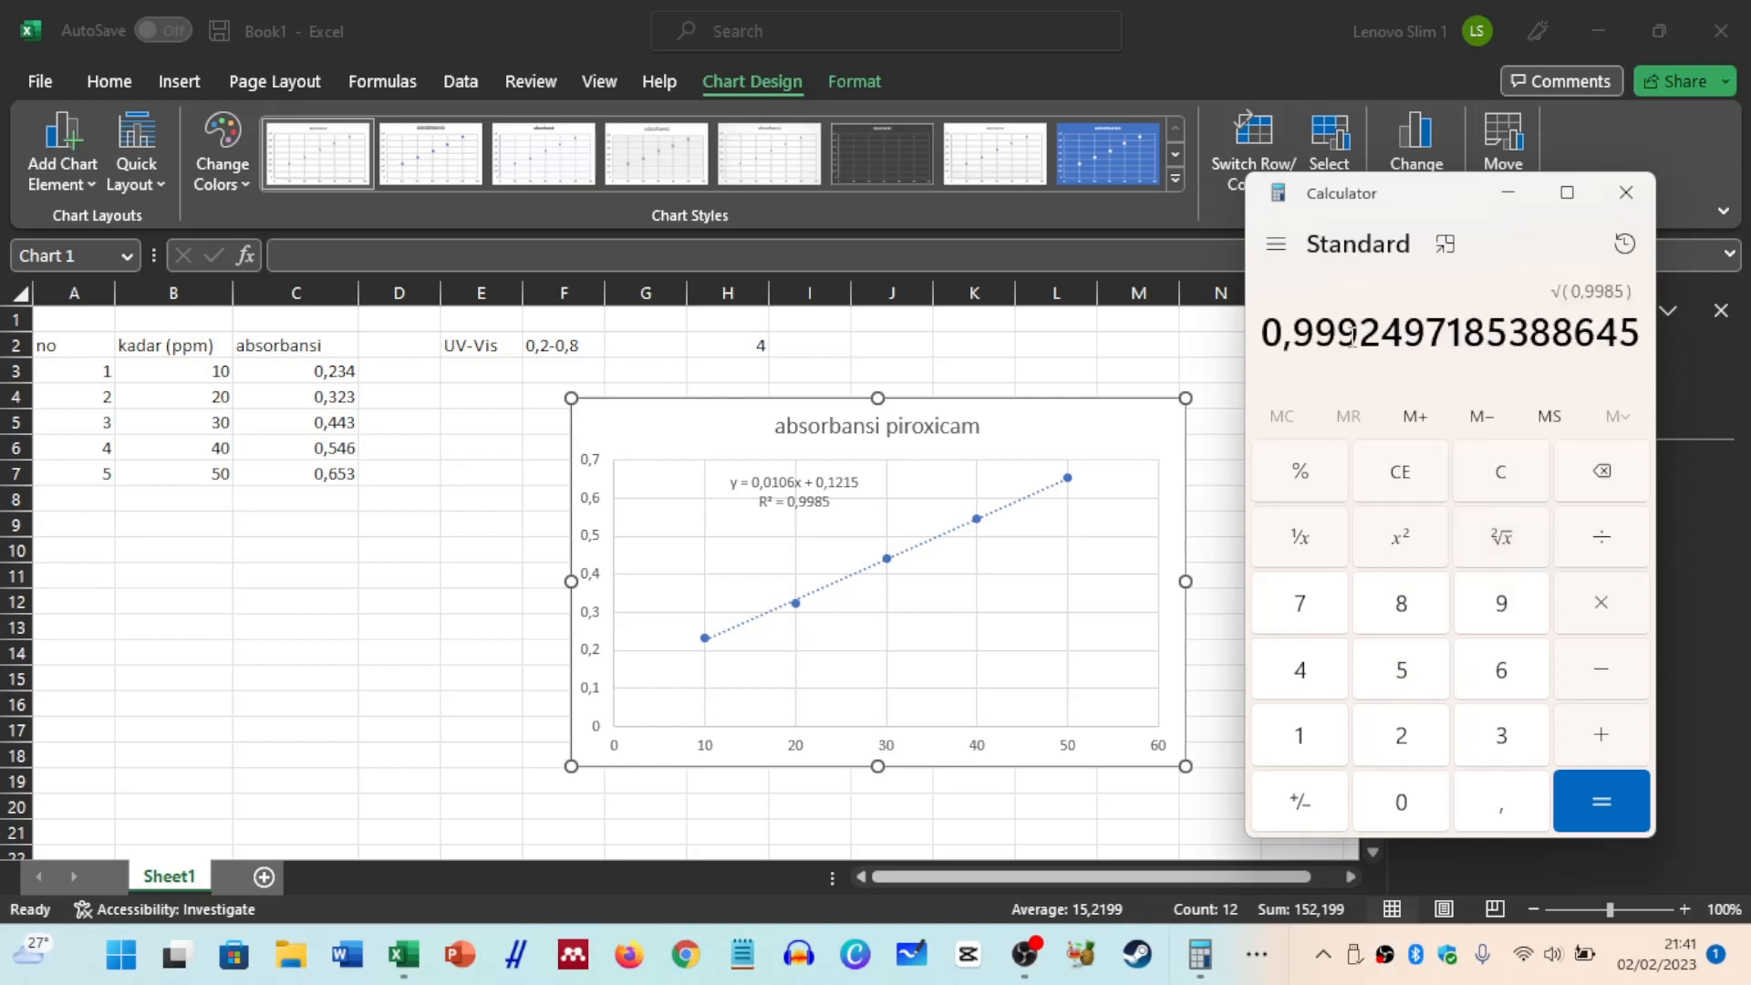
Return to Excel and edit the second line of the trendline label to read "R = 0,9992".
{"action": "left_click", "coordinate": [793, 502]}
{"action": "left_click", "coordinate": [794, 502]}
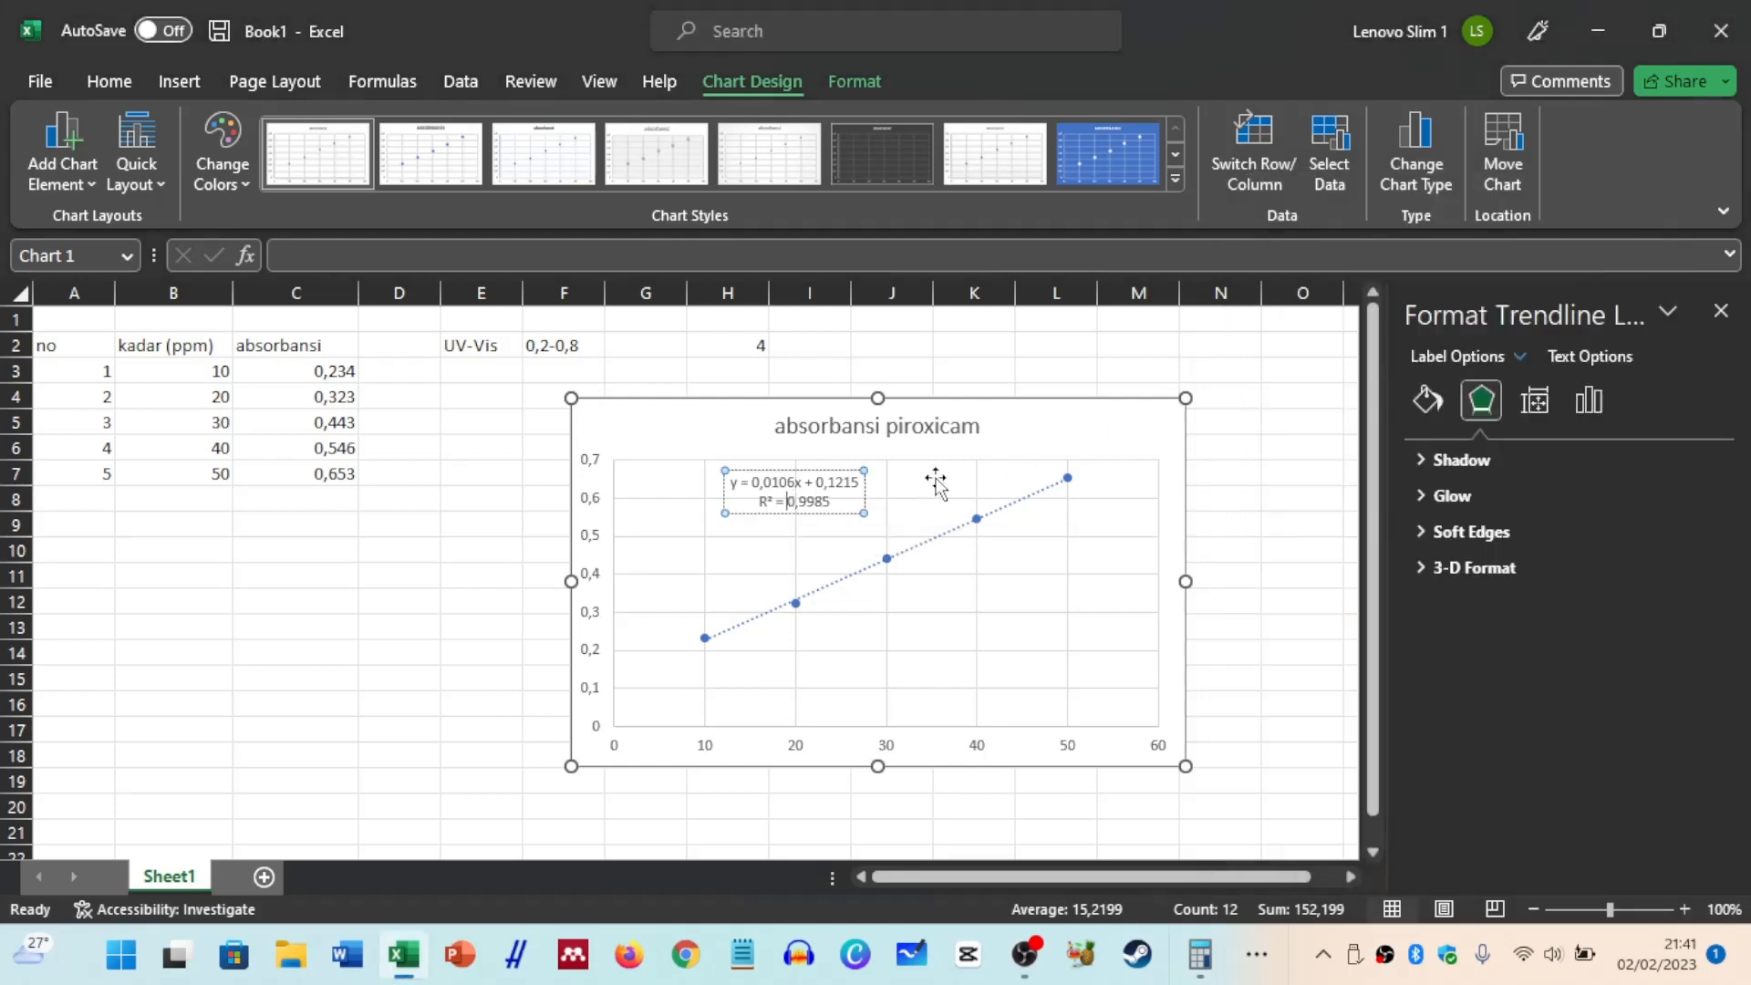
{"action": "key", "text": "BackSpace"}
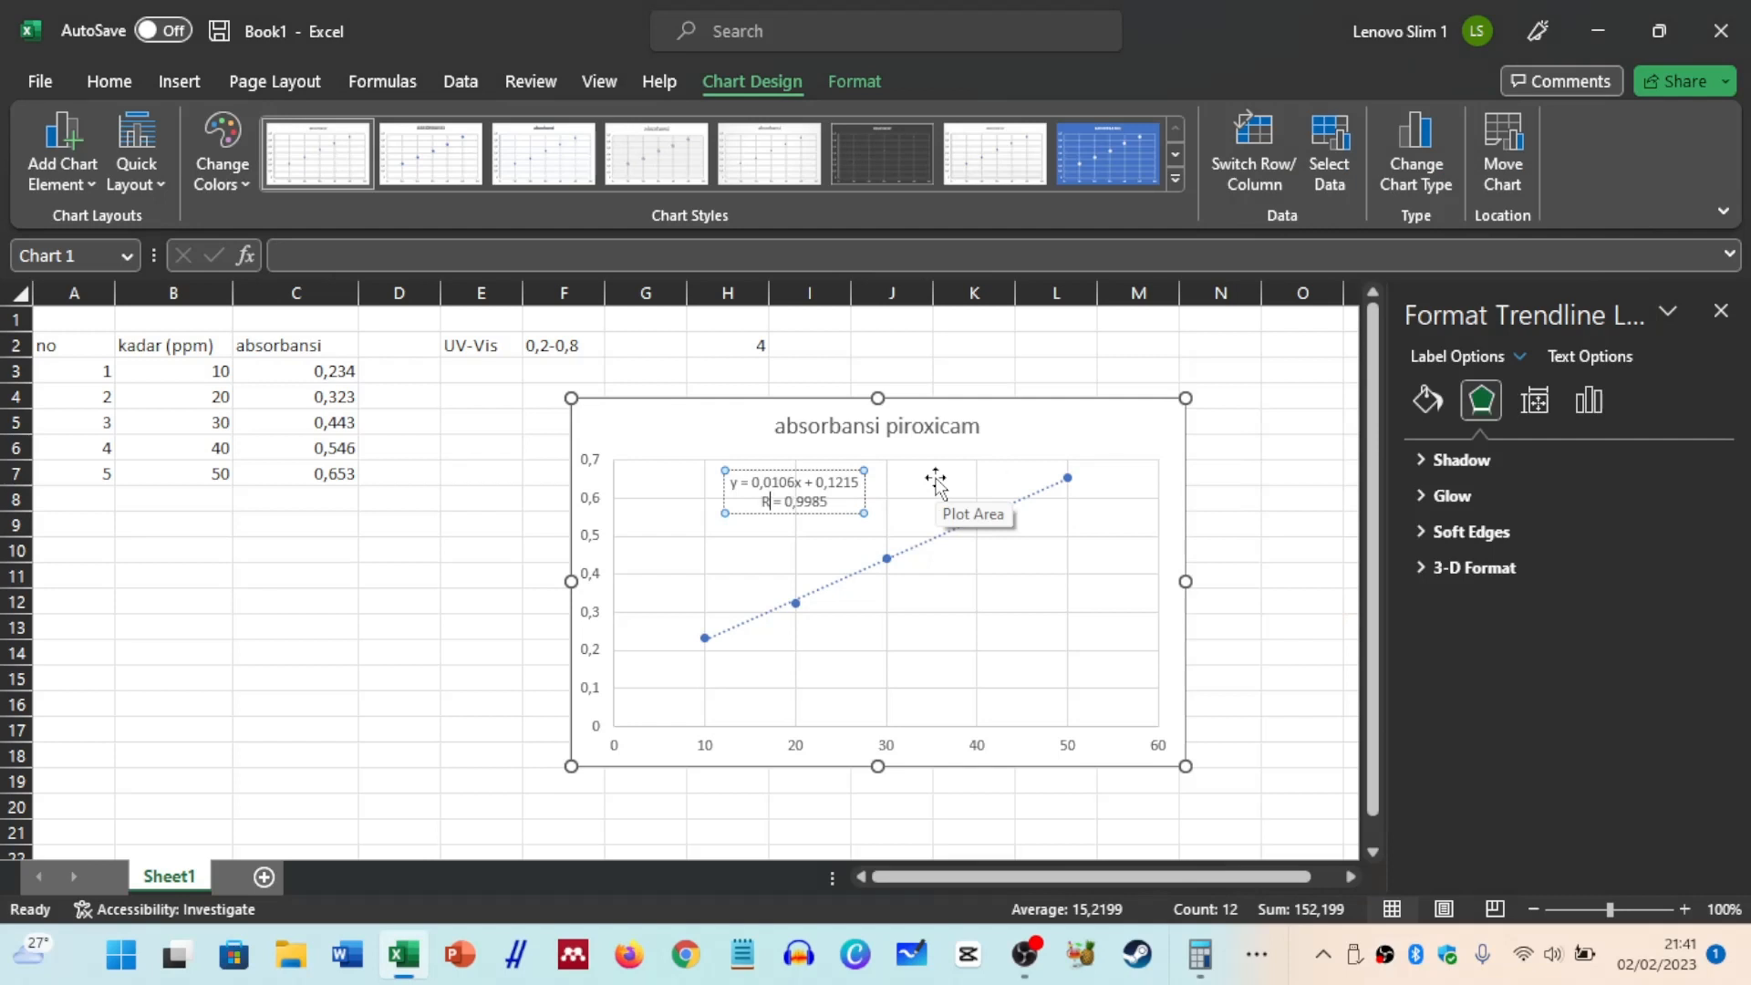
{"action": "key", "text": "Right"}
{"action": "key", "text": "Right"}
{"action": "key", "text": "BackSpace"}
{"action": "key", "text": "BackSpace"}
{"action": "type", "text": "92"}
{"action": "left_click", "coordinate": [935, 481]}
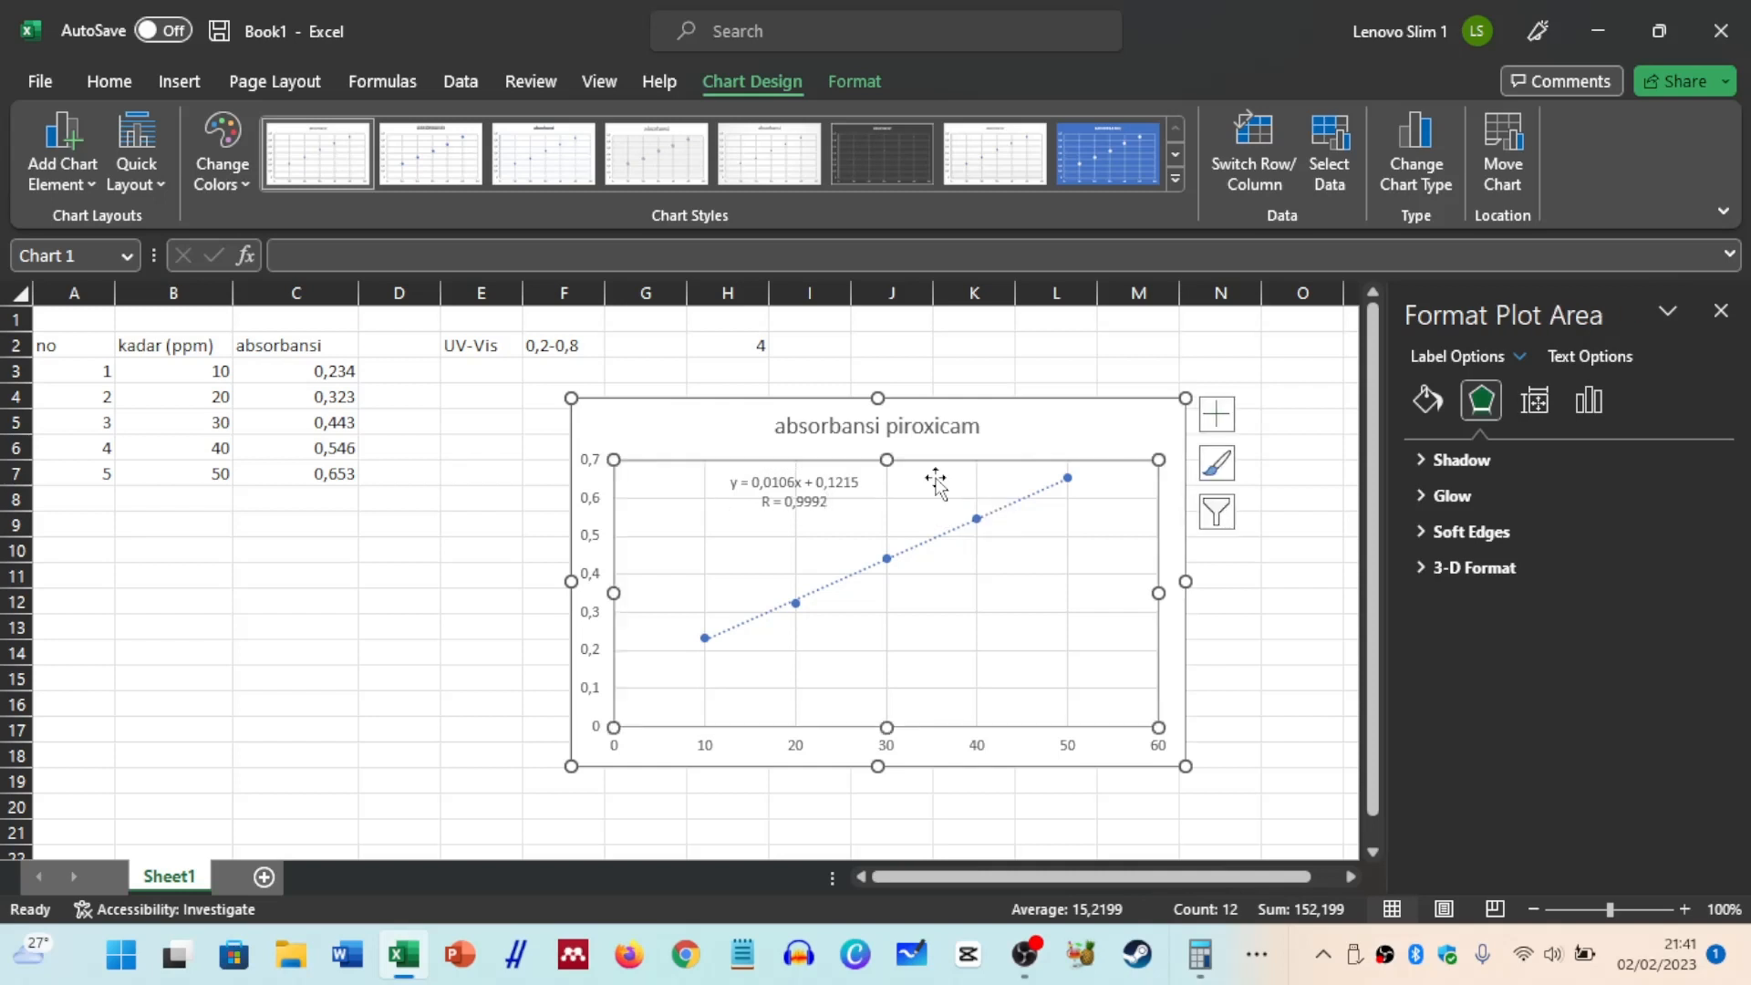
{"action": "left_click", "coordinate": [811, 497]}
{"action": "left_click", "coordinate": [894, 507]}
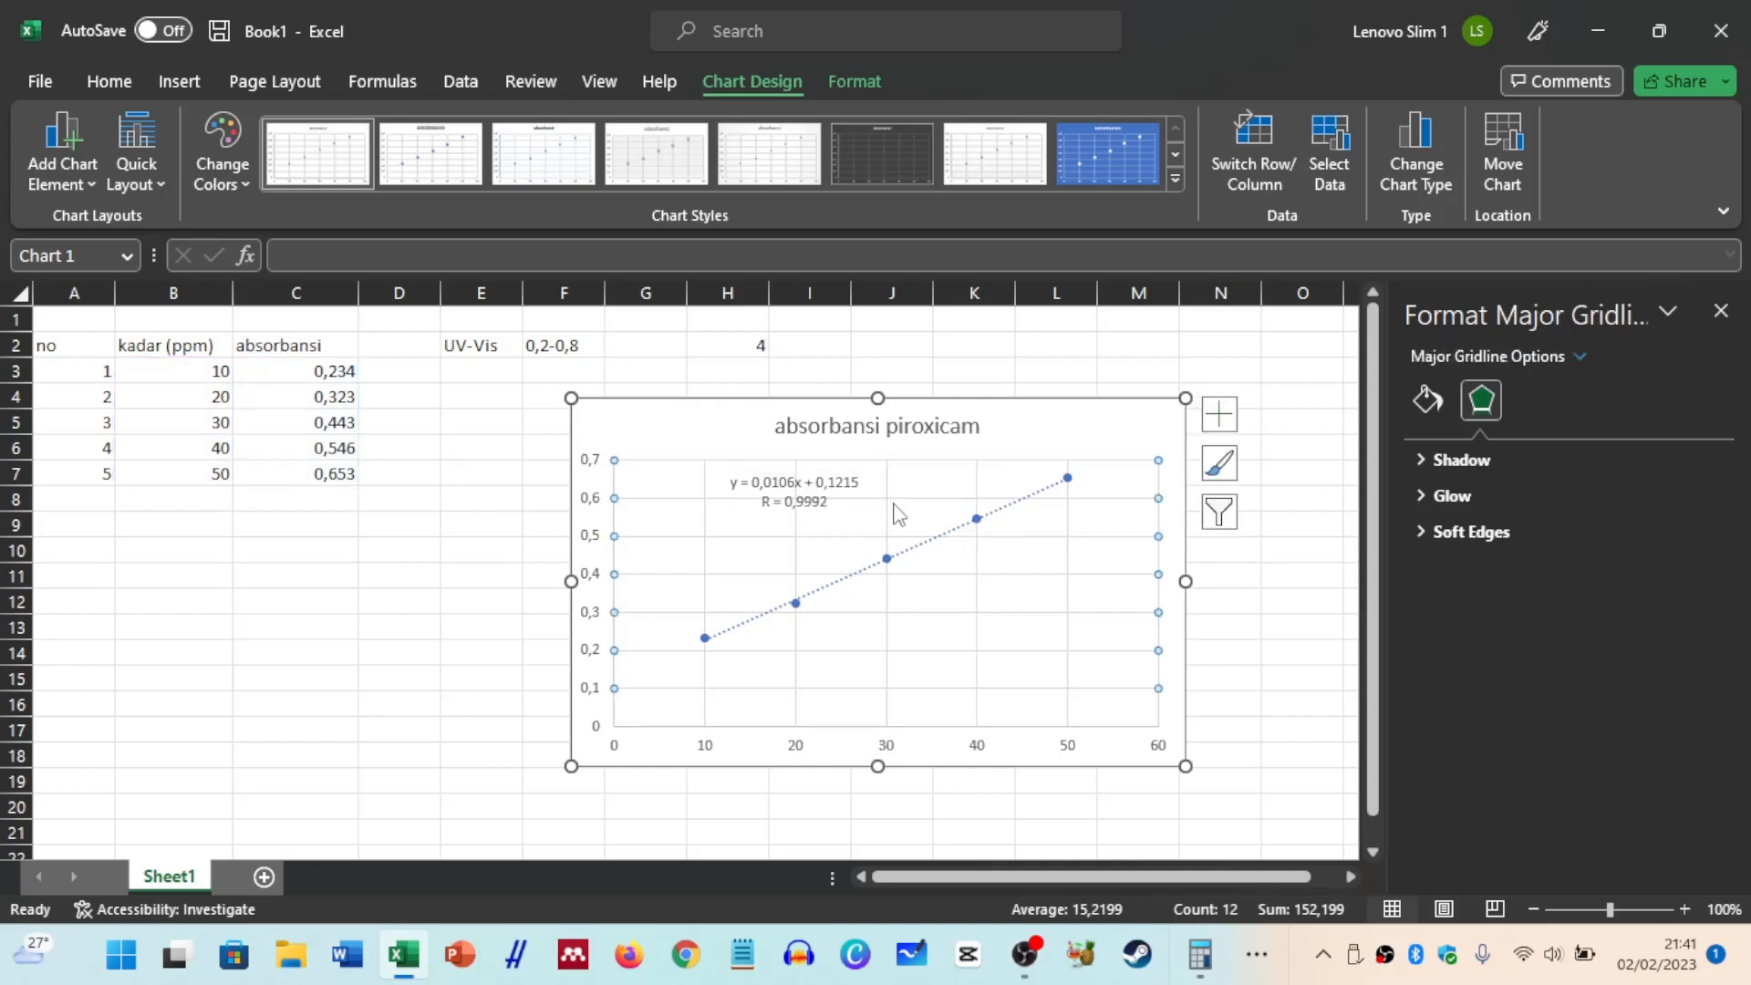
{"action": "left_click", "coordinate": [812, 497]}
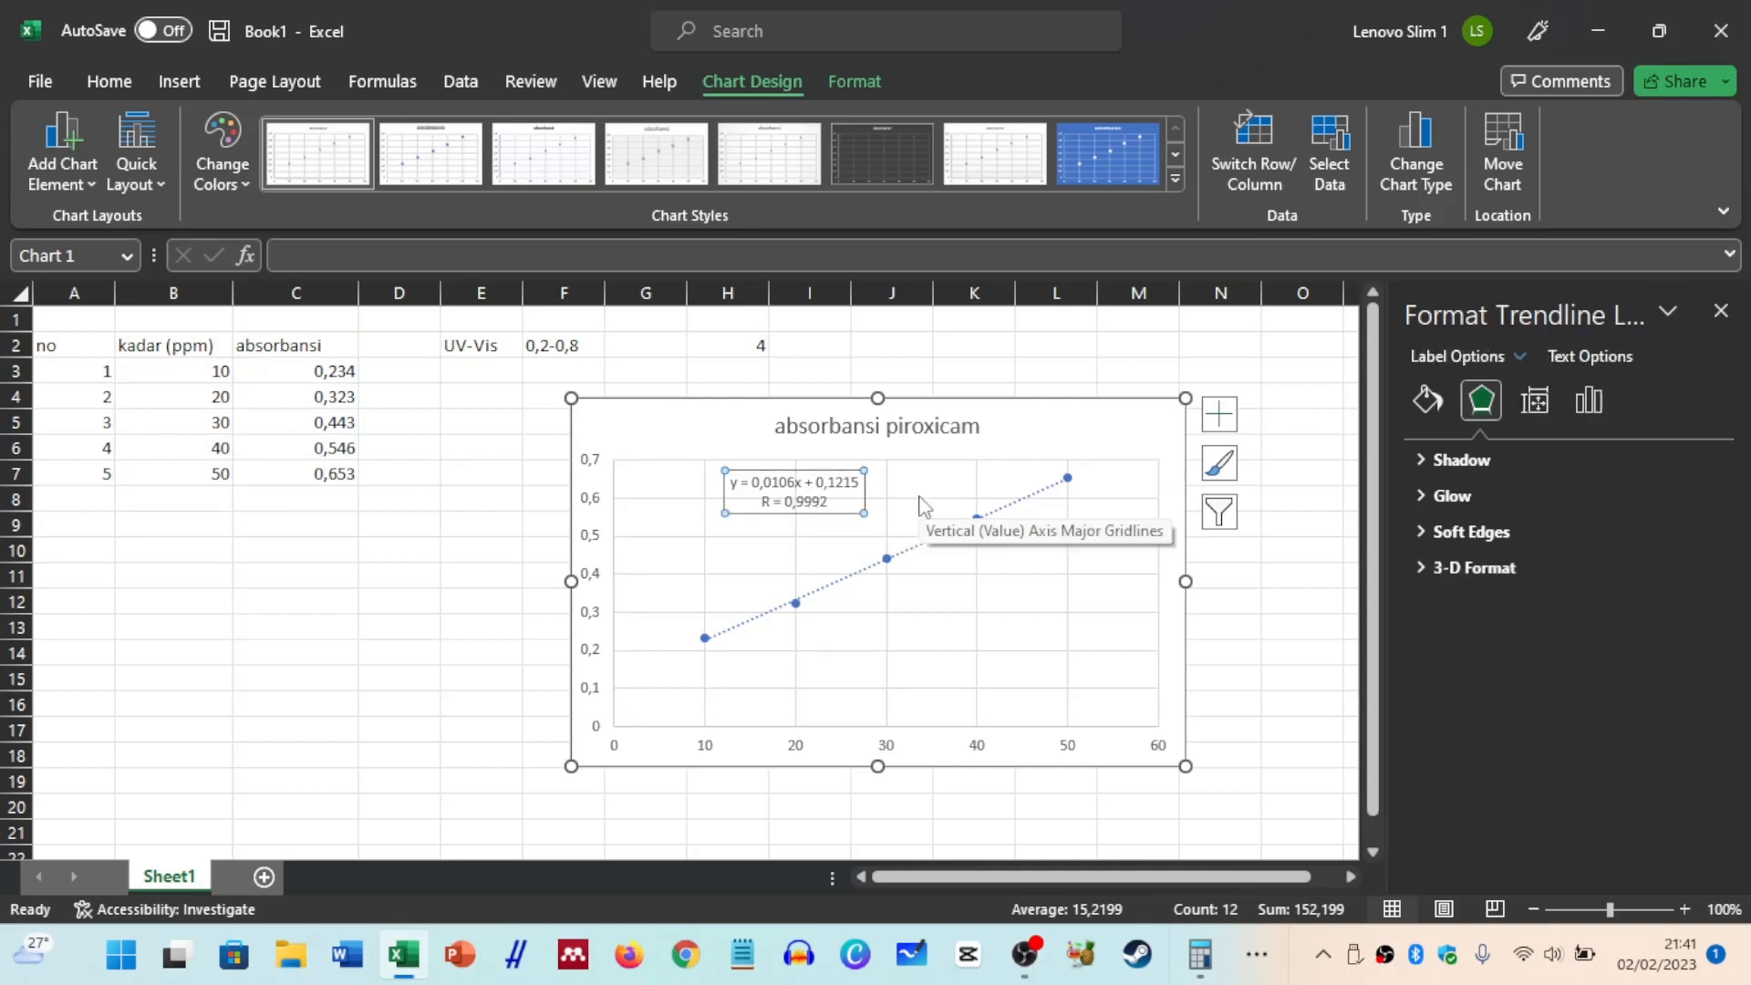
{"action": "left_click", "coordinate": [921, 507]}
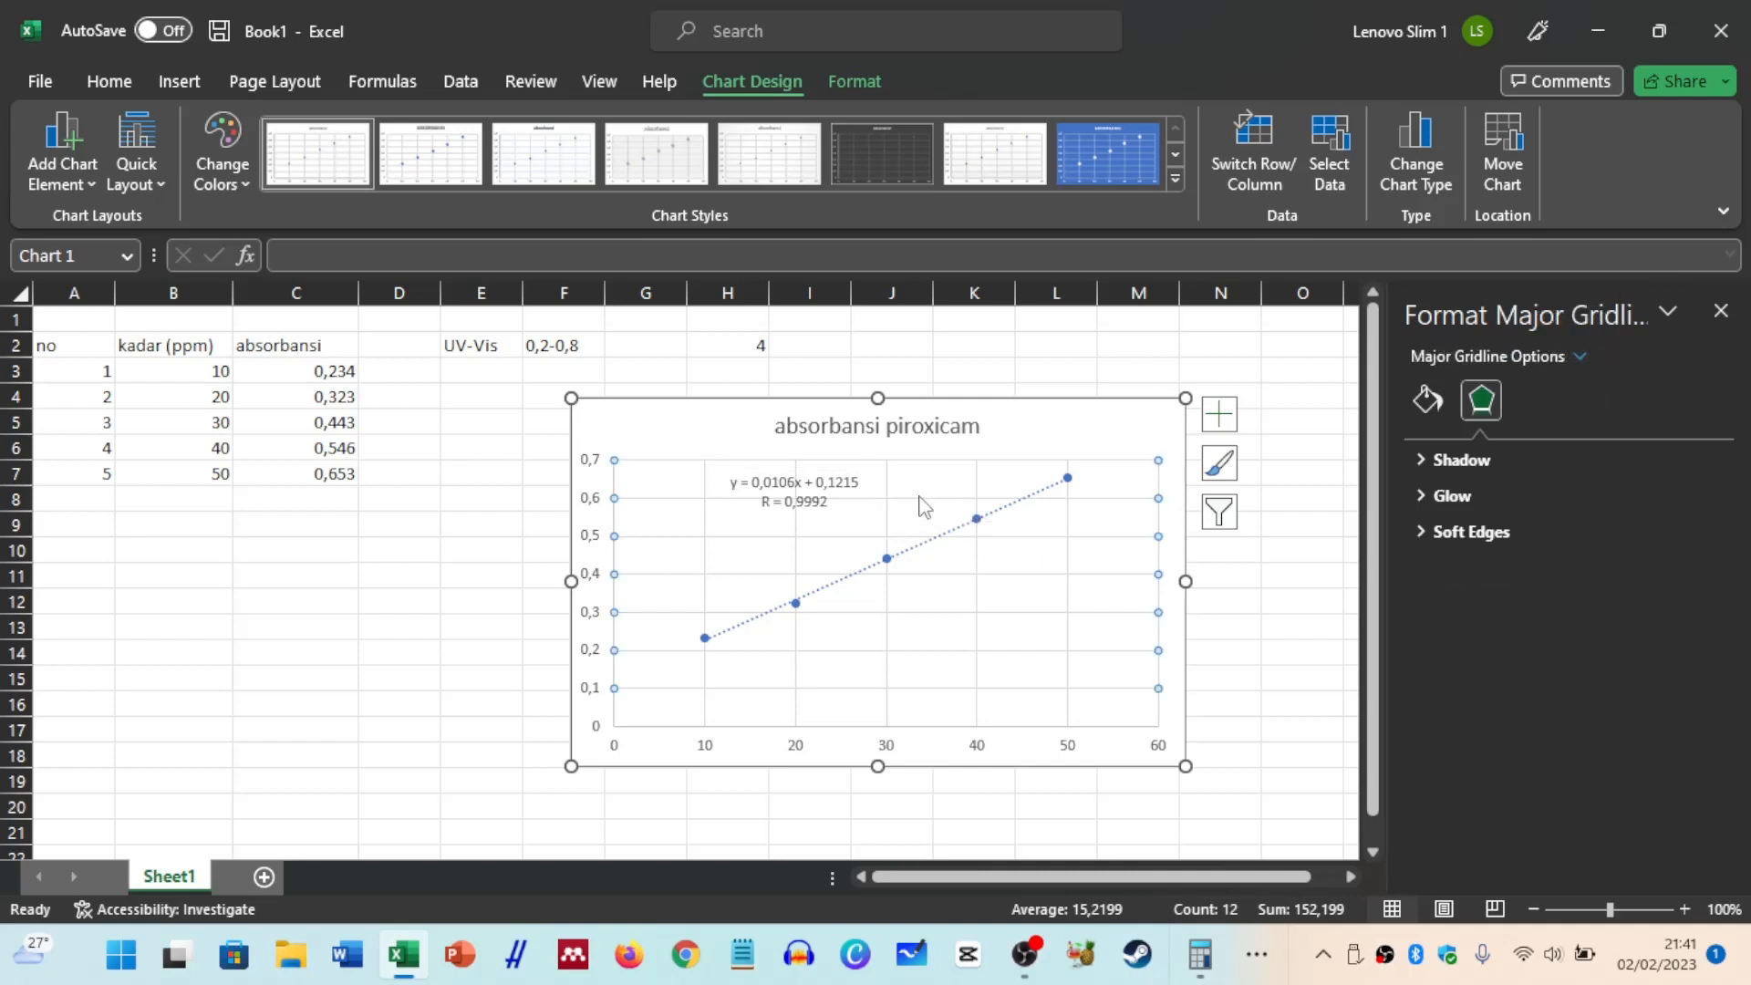
{"action": "left_click", "coordinate": [826, 499]}
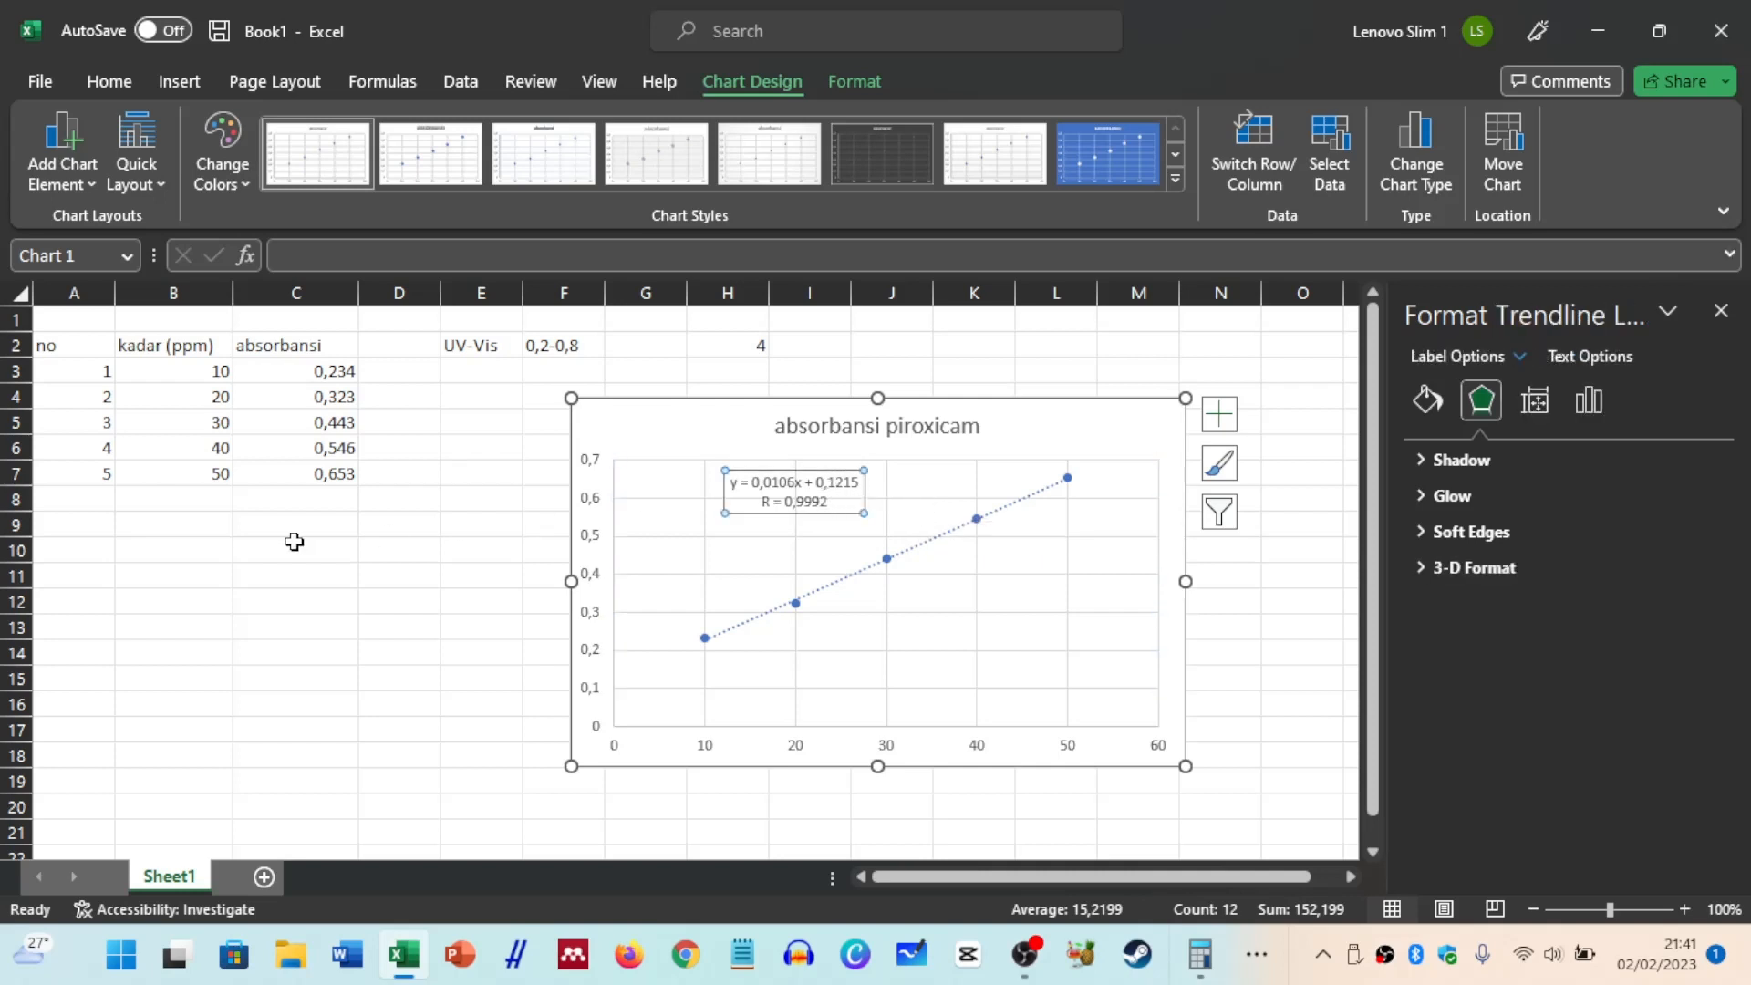
Enter the label R in cell B9 and the value 0,9992 in cell C9.
{"action": "left_click", "coordinate": [164, 524]}
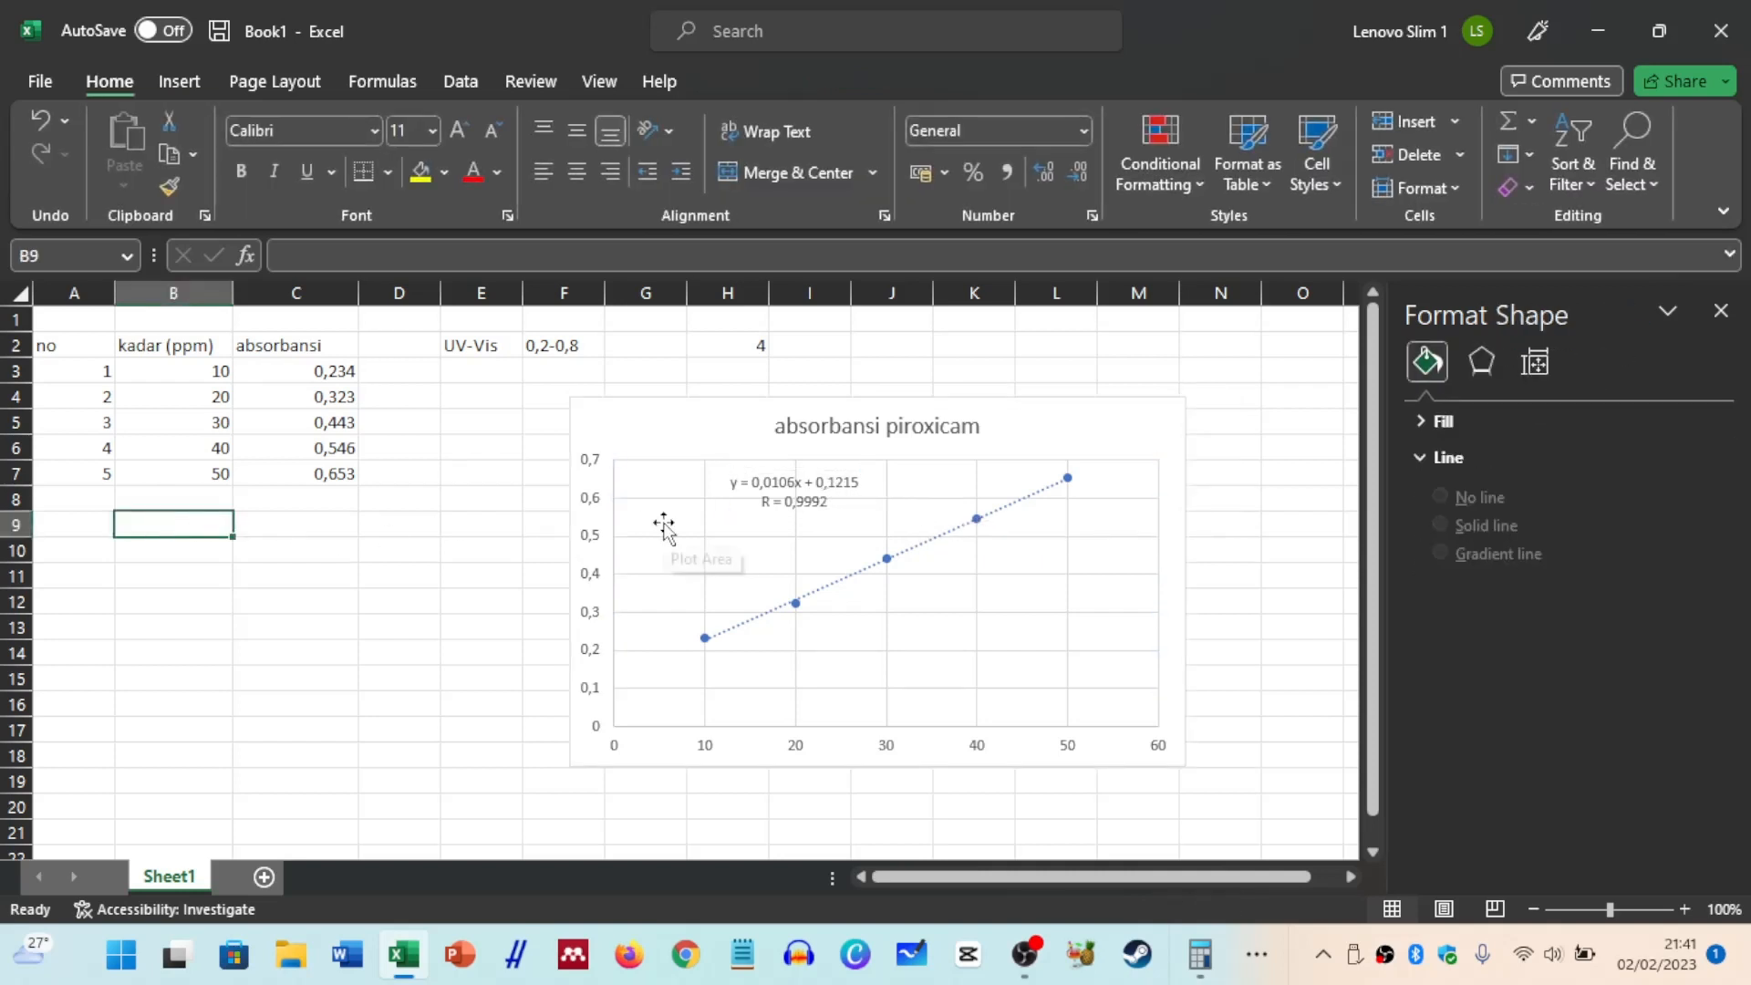
{"action": "type", "text": "R"}
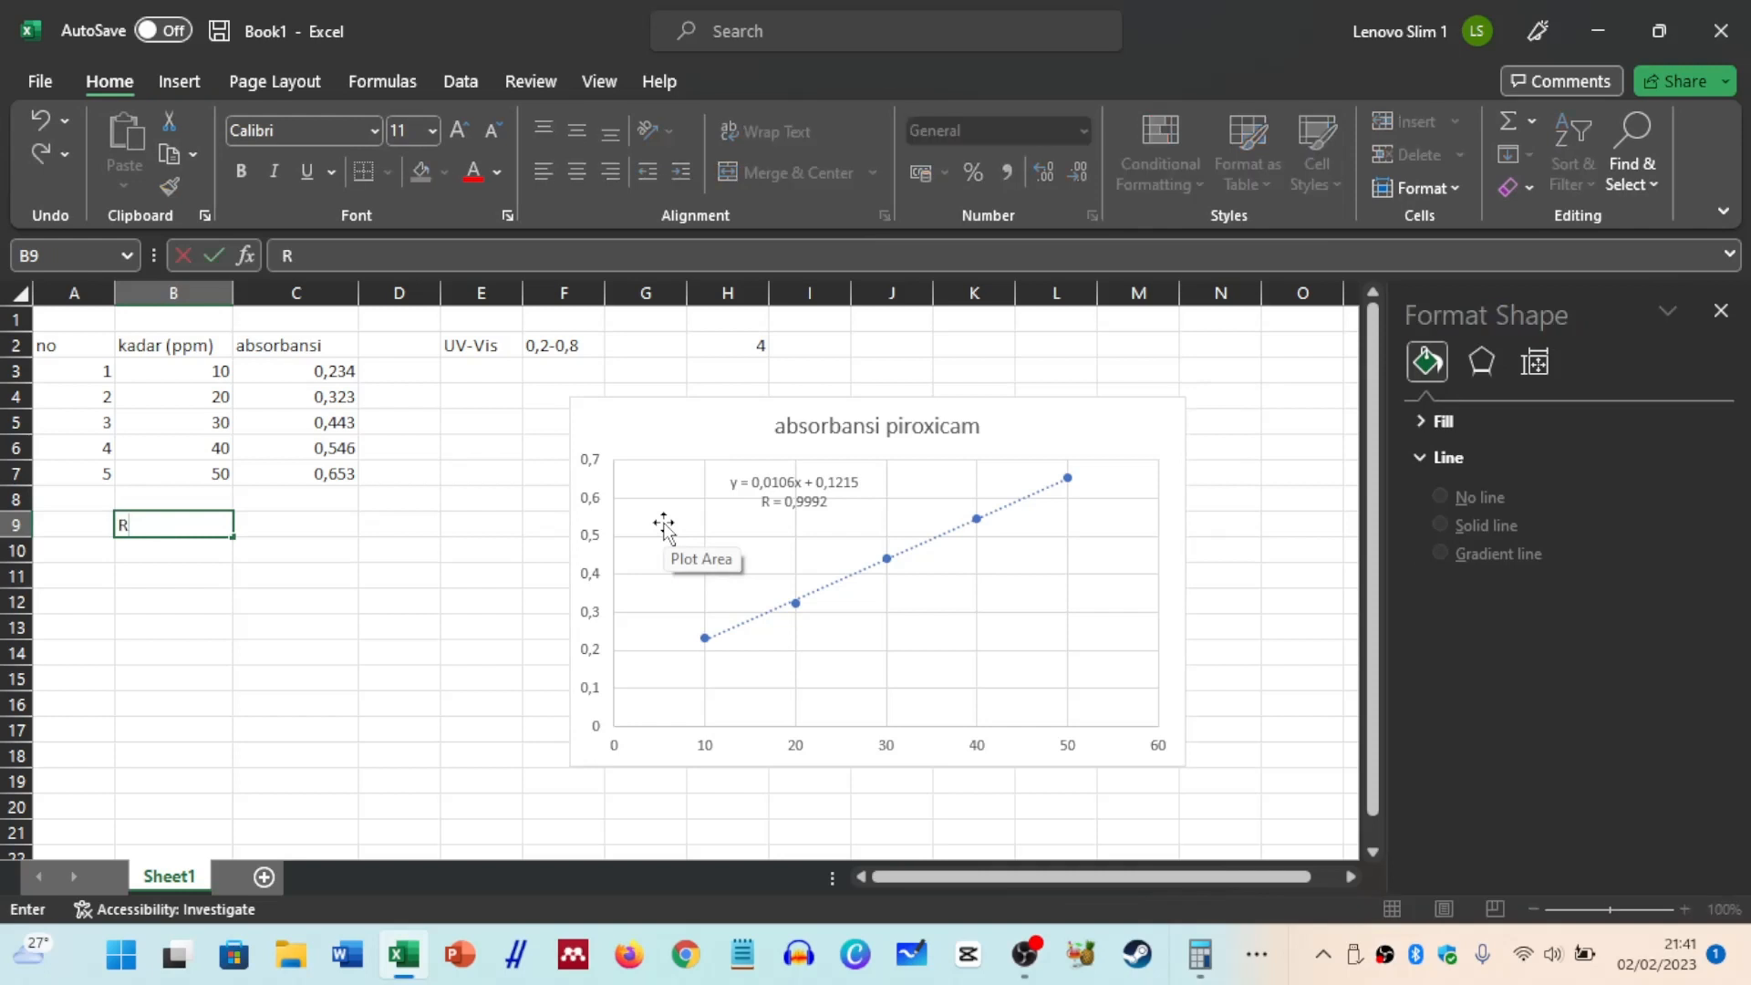
{"action": "key", "text": "Tab"}
{"action": "type", "text": "0"}
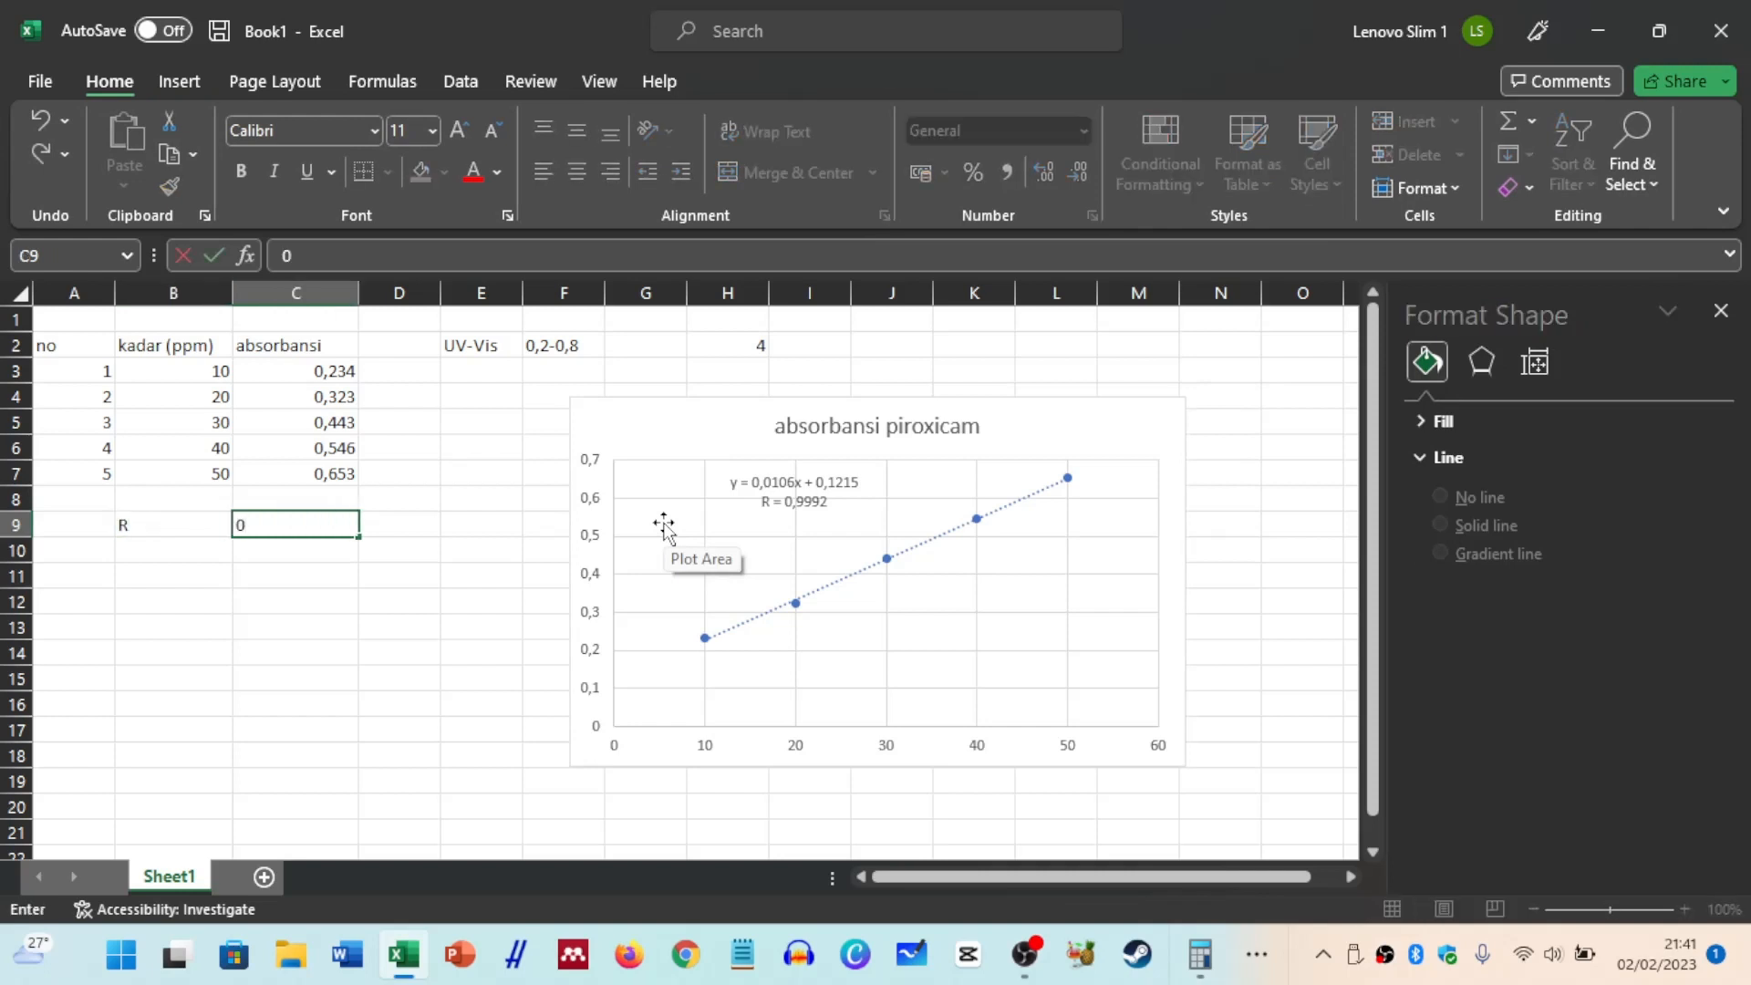
{"action": "type", "text": ",9992"}
{"action": "key", "text": "Return"}
{"action": "key", "text": "Up"}
{"action": "key", "text": "Left"}
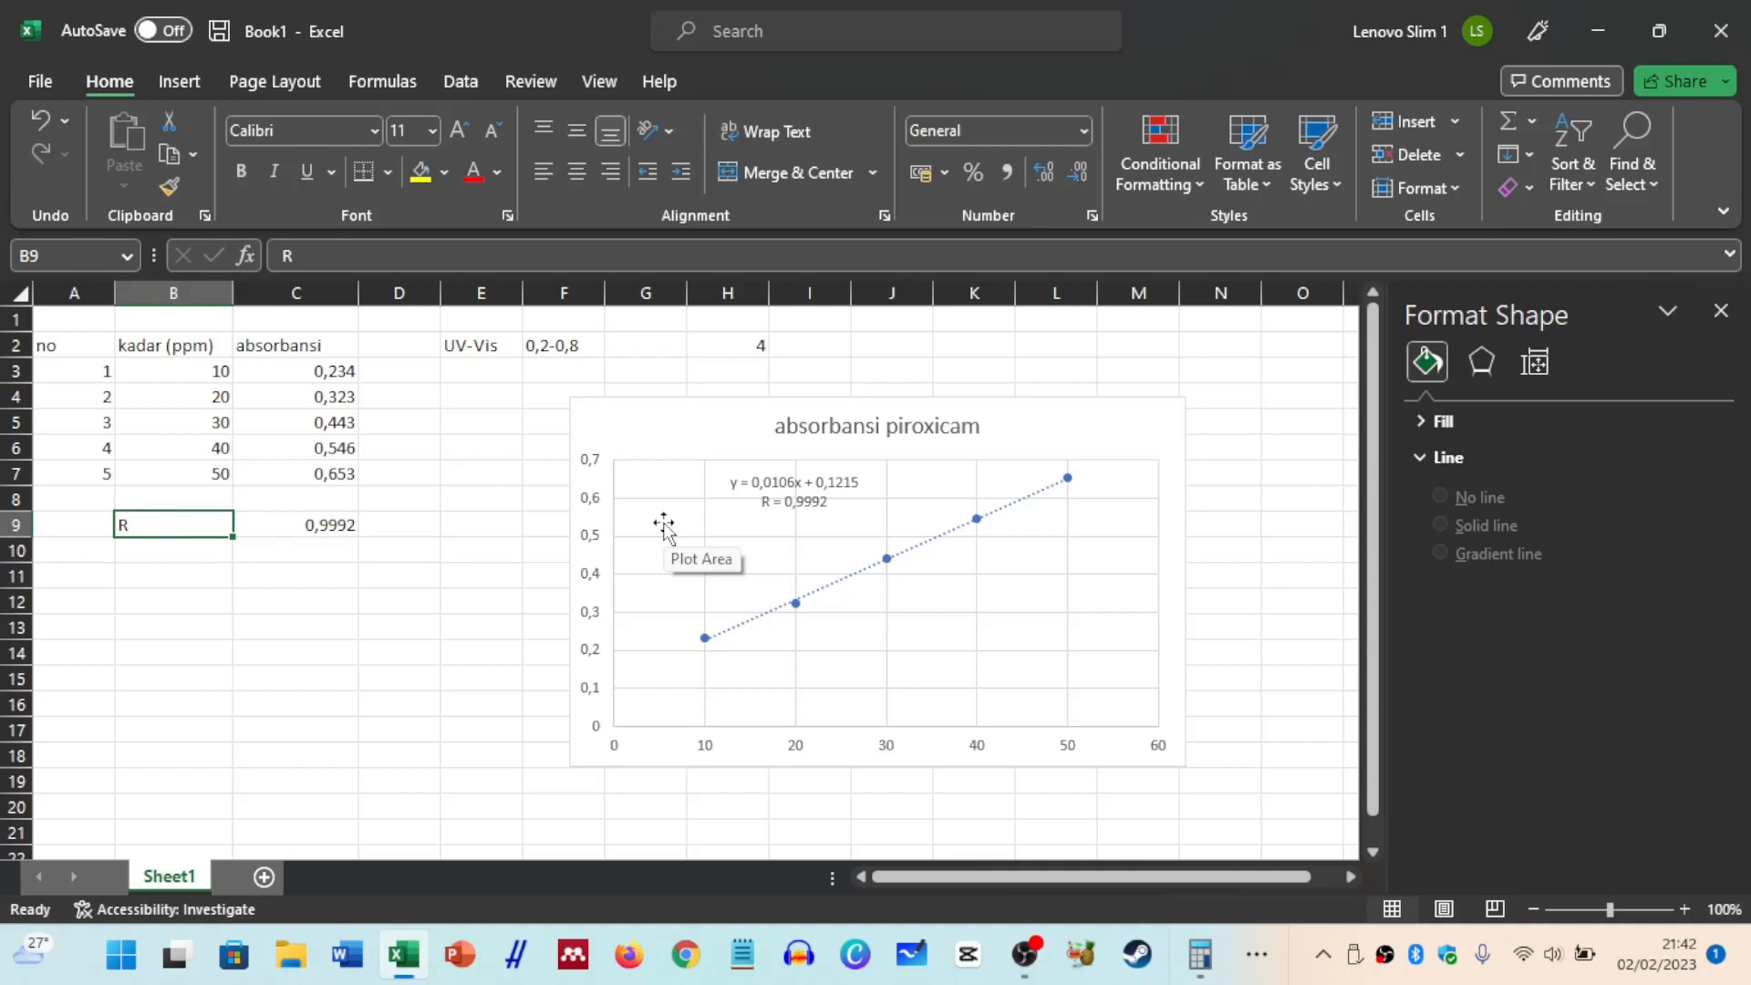
Extend the label in cell B9 to "R =" and right-align it.
{"action": "left_click", "coordinate": [414, 265]}
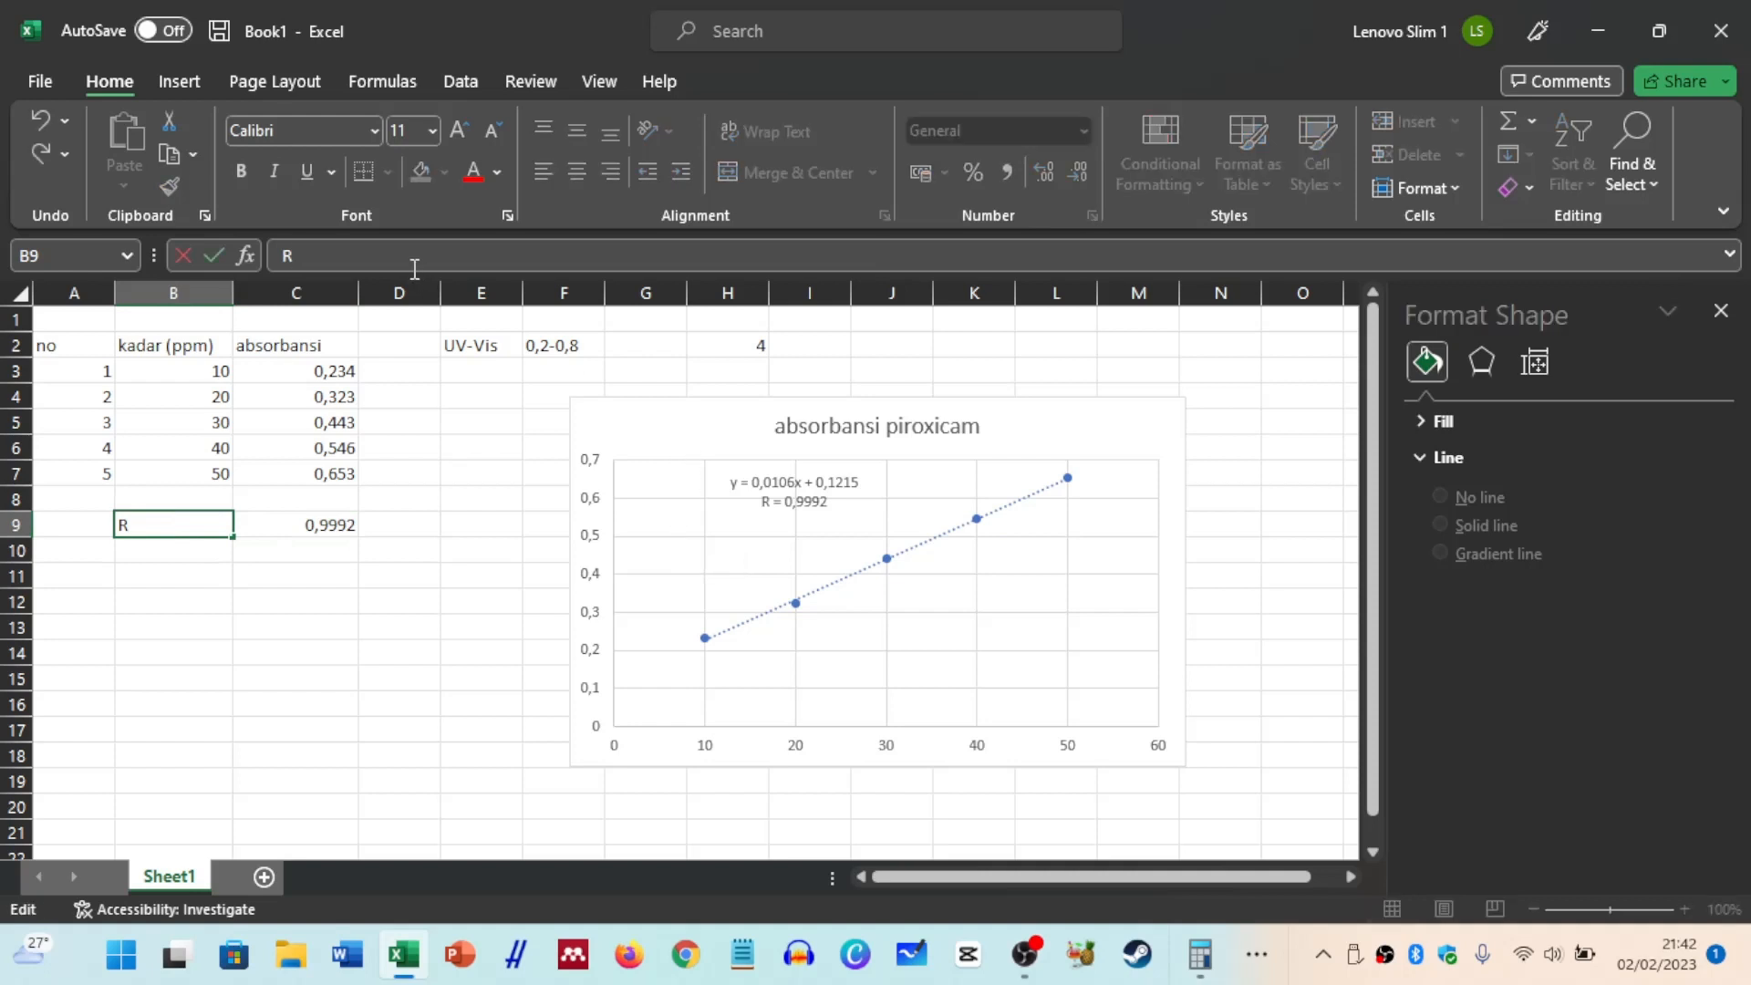
{"action": "type", "text": "="}
{"action": "key", "text": "Return"}
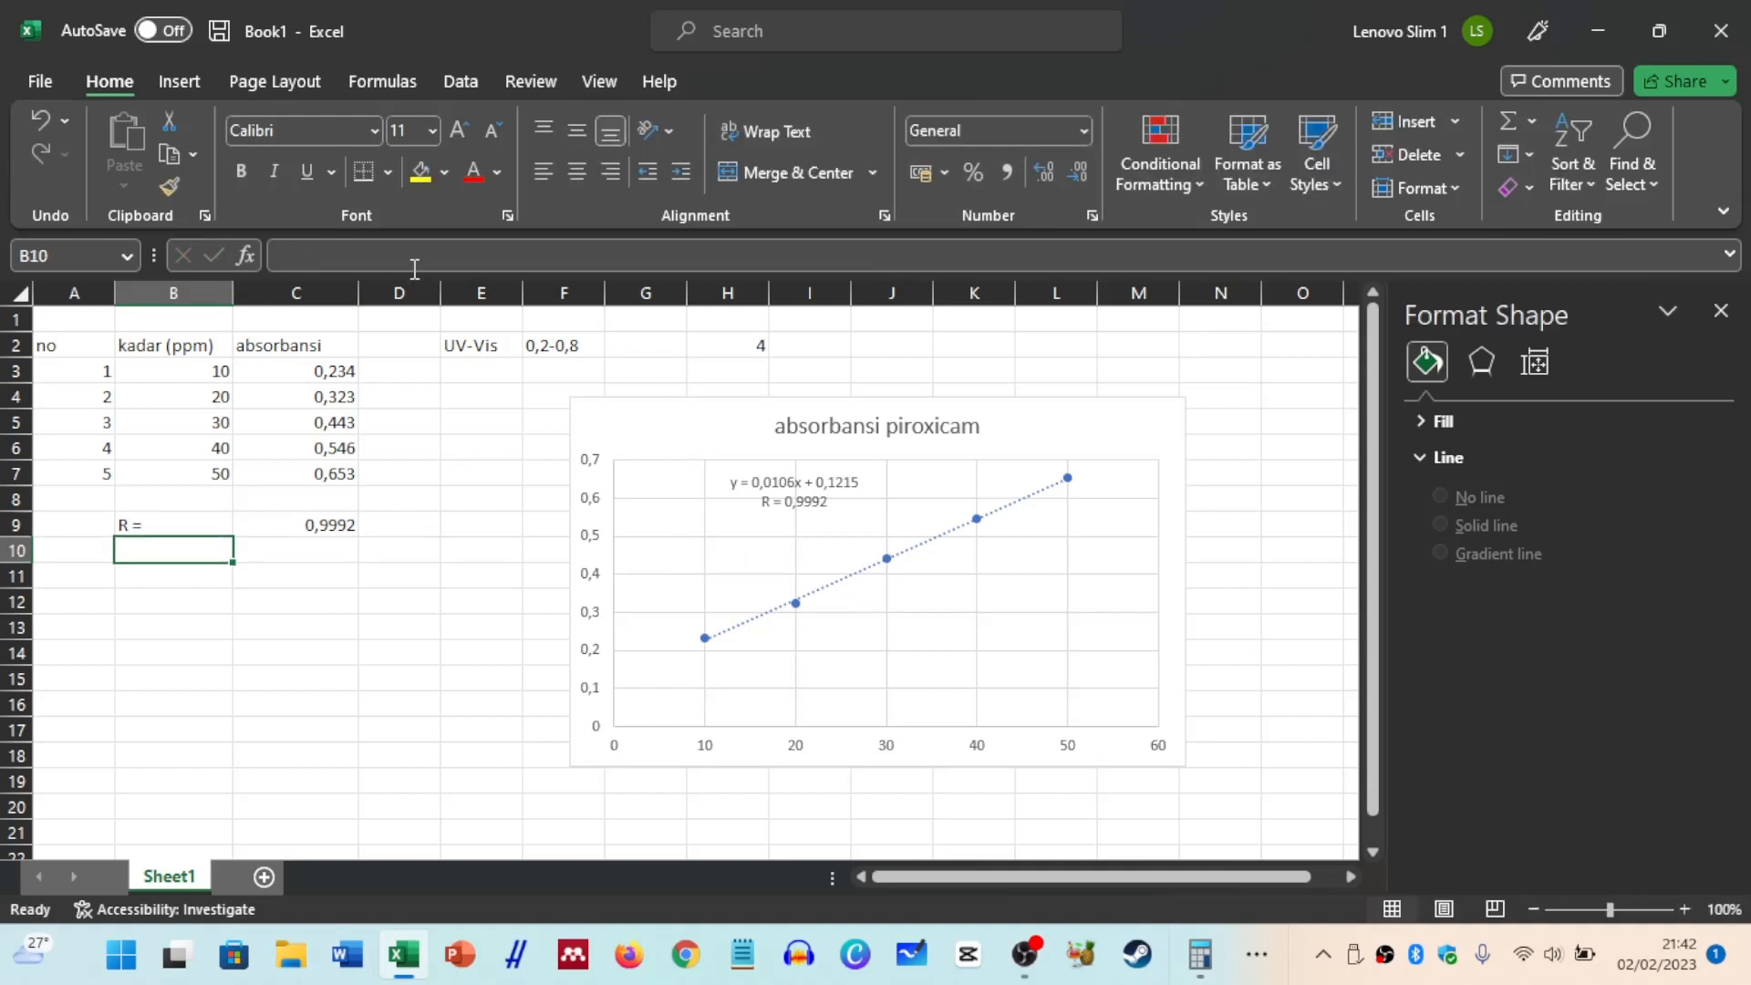
{"action": "key", "text": "Up"}
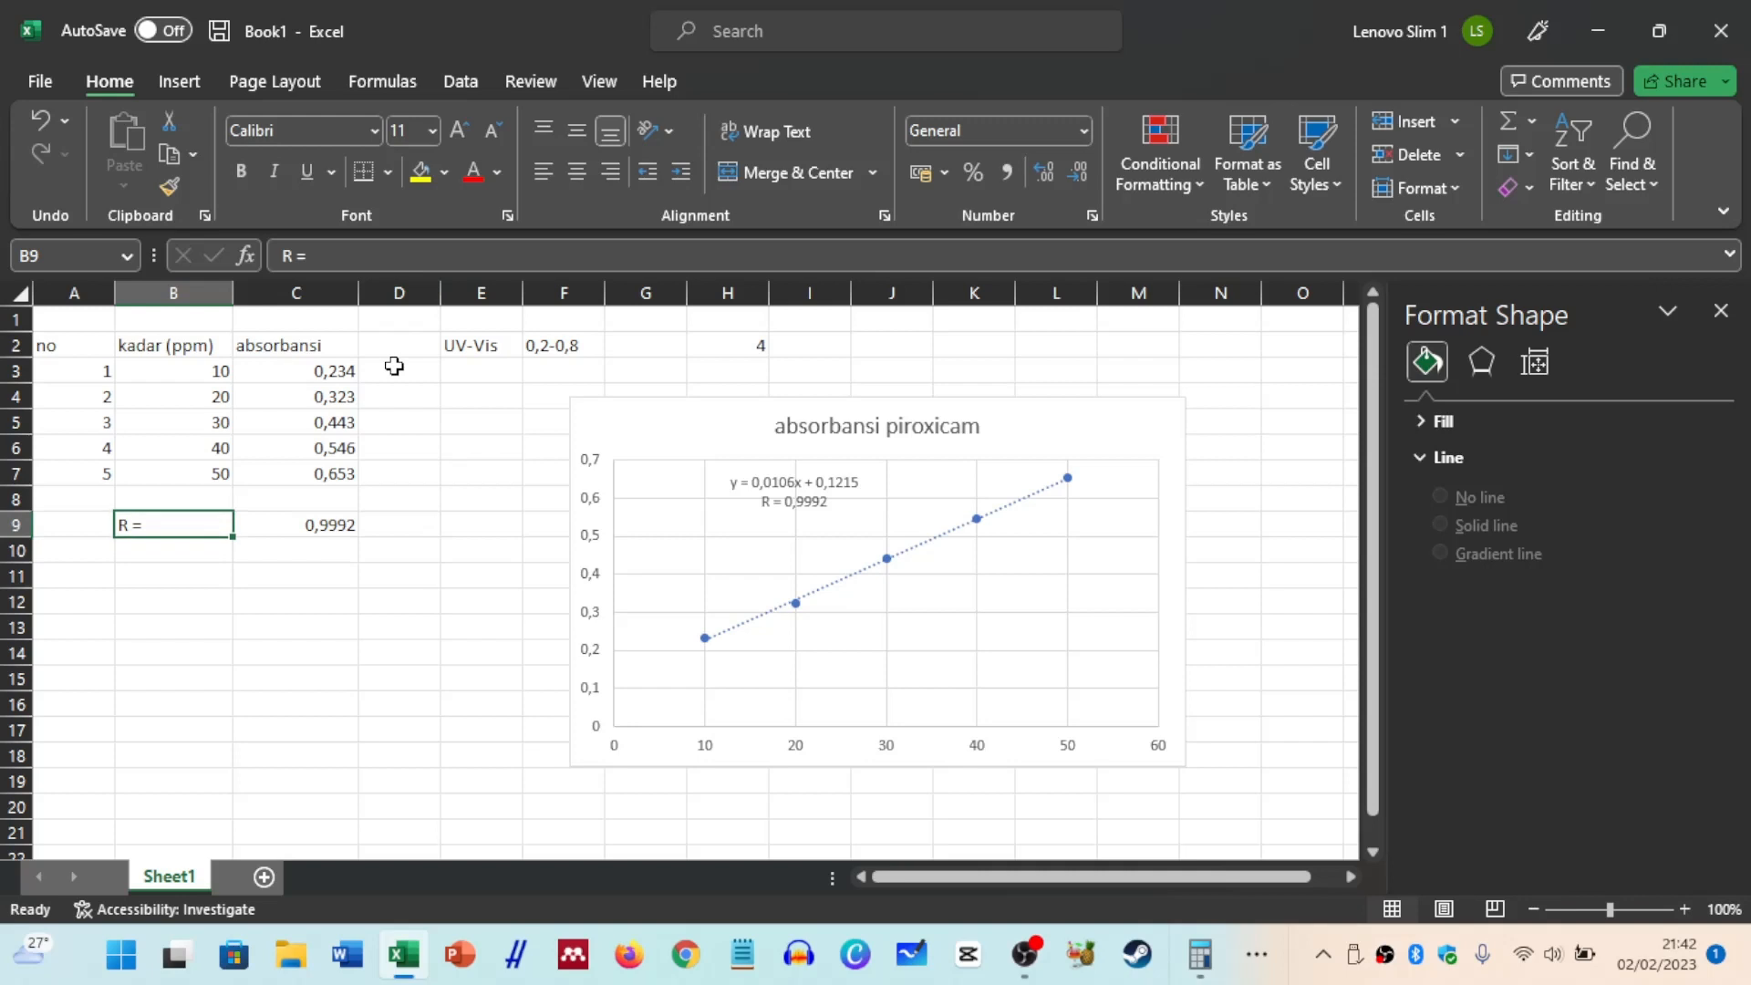
{"action": "left_click", "coordinate": [611, 169]}
{"action": "left_click", "coordinate": [342, 524]}
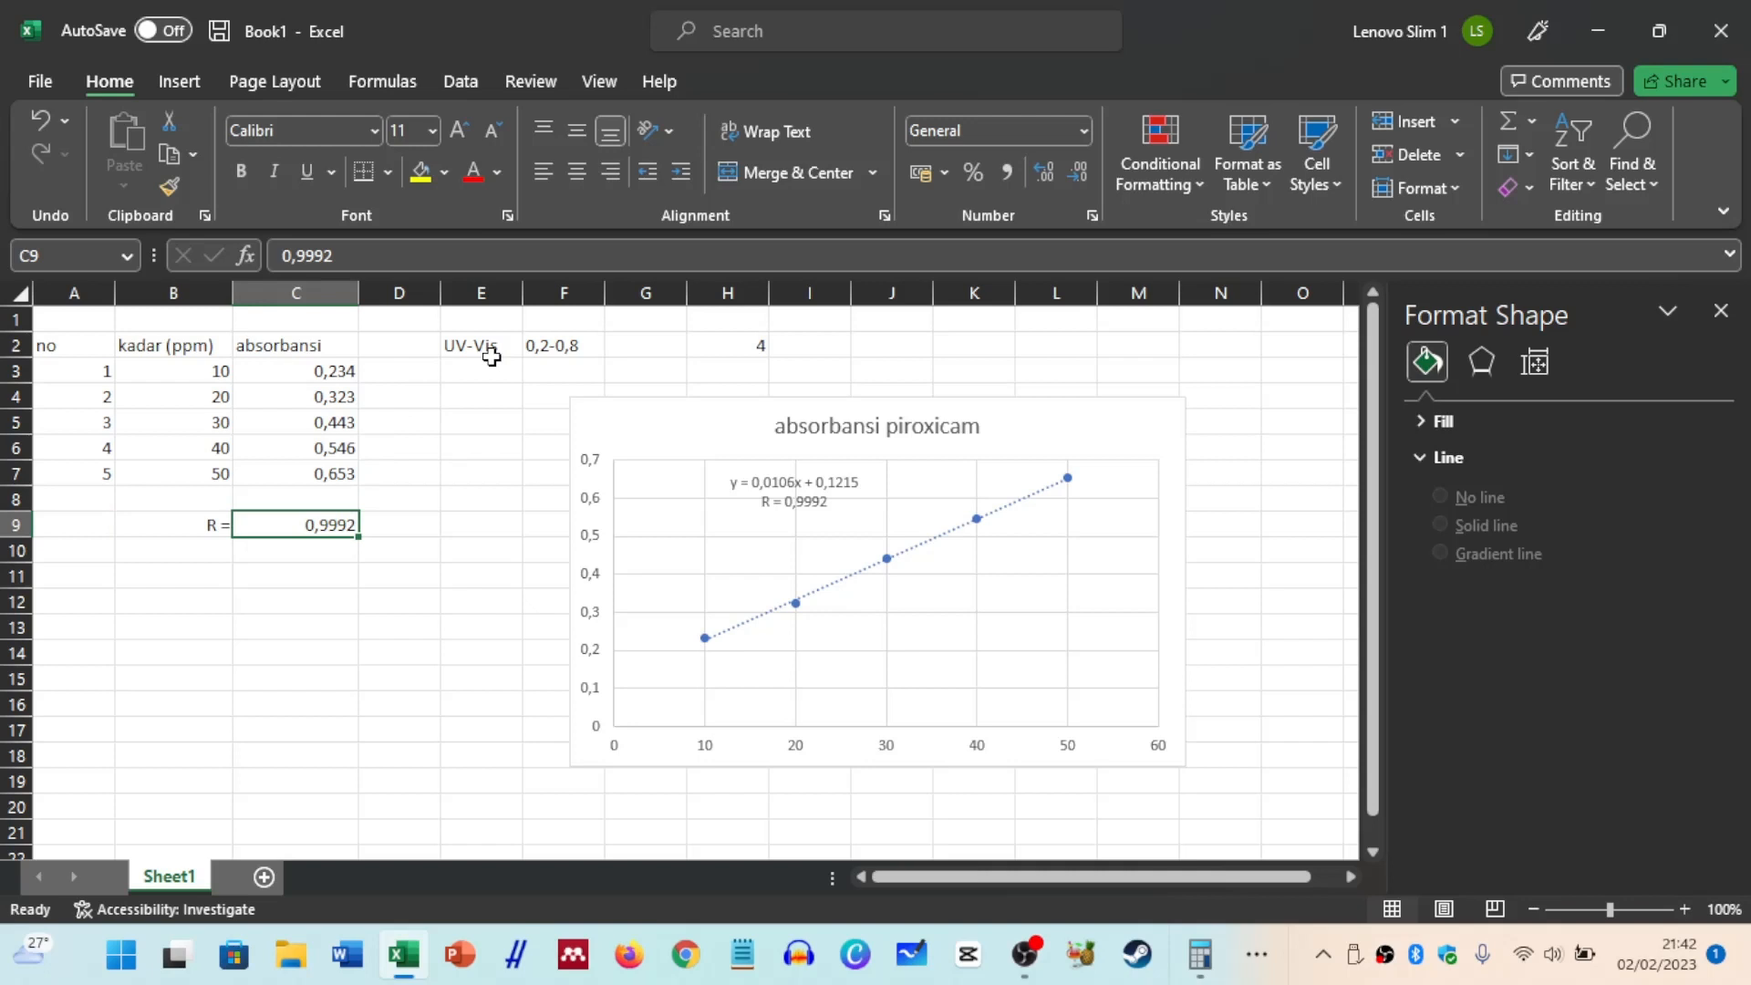
{"action": "left_click_drag", "start_coordinate": [342, 369], "coordinate": [329, 475]}
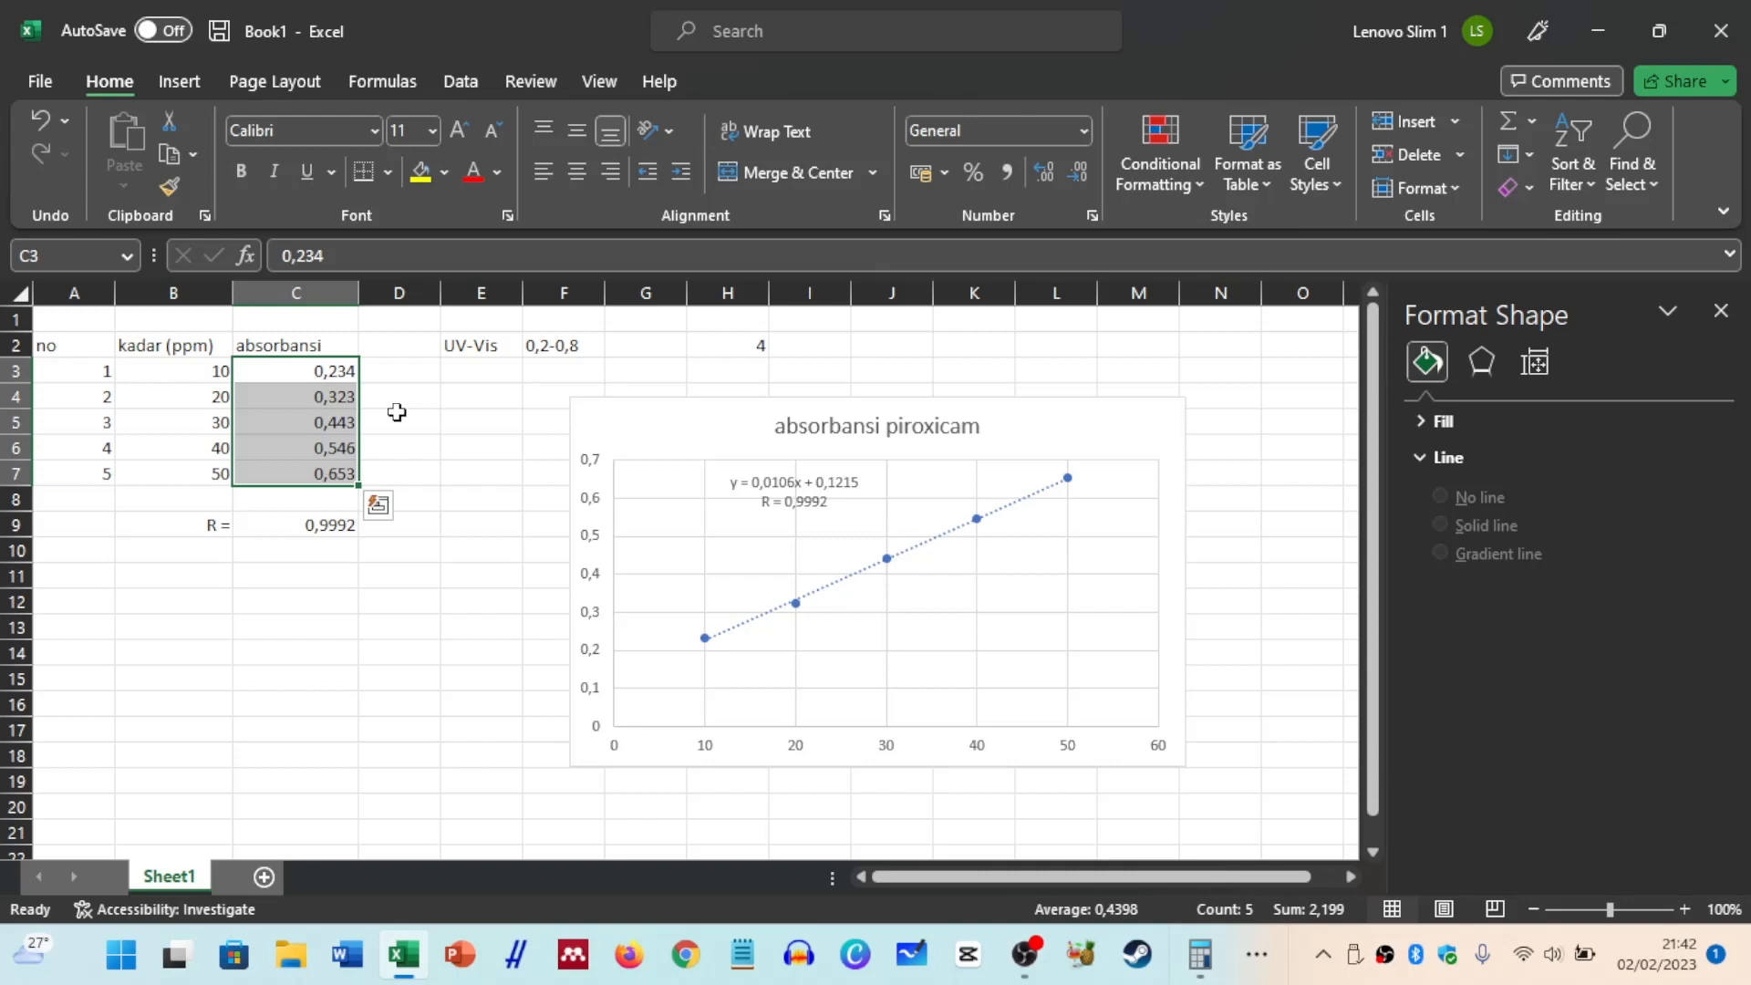
{"action": "left_click", "coordinate": [444, 424]}
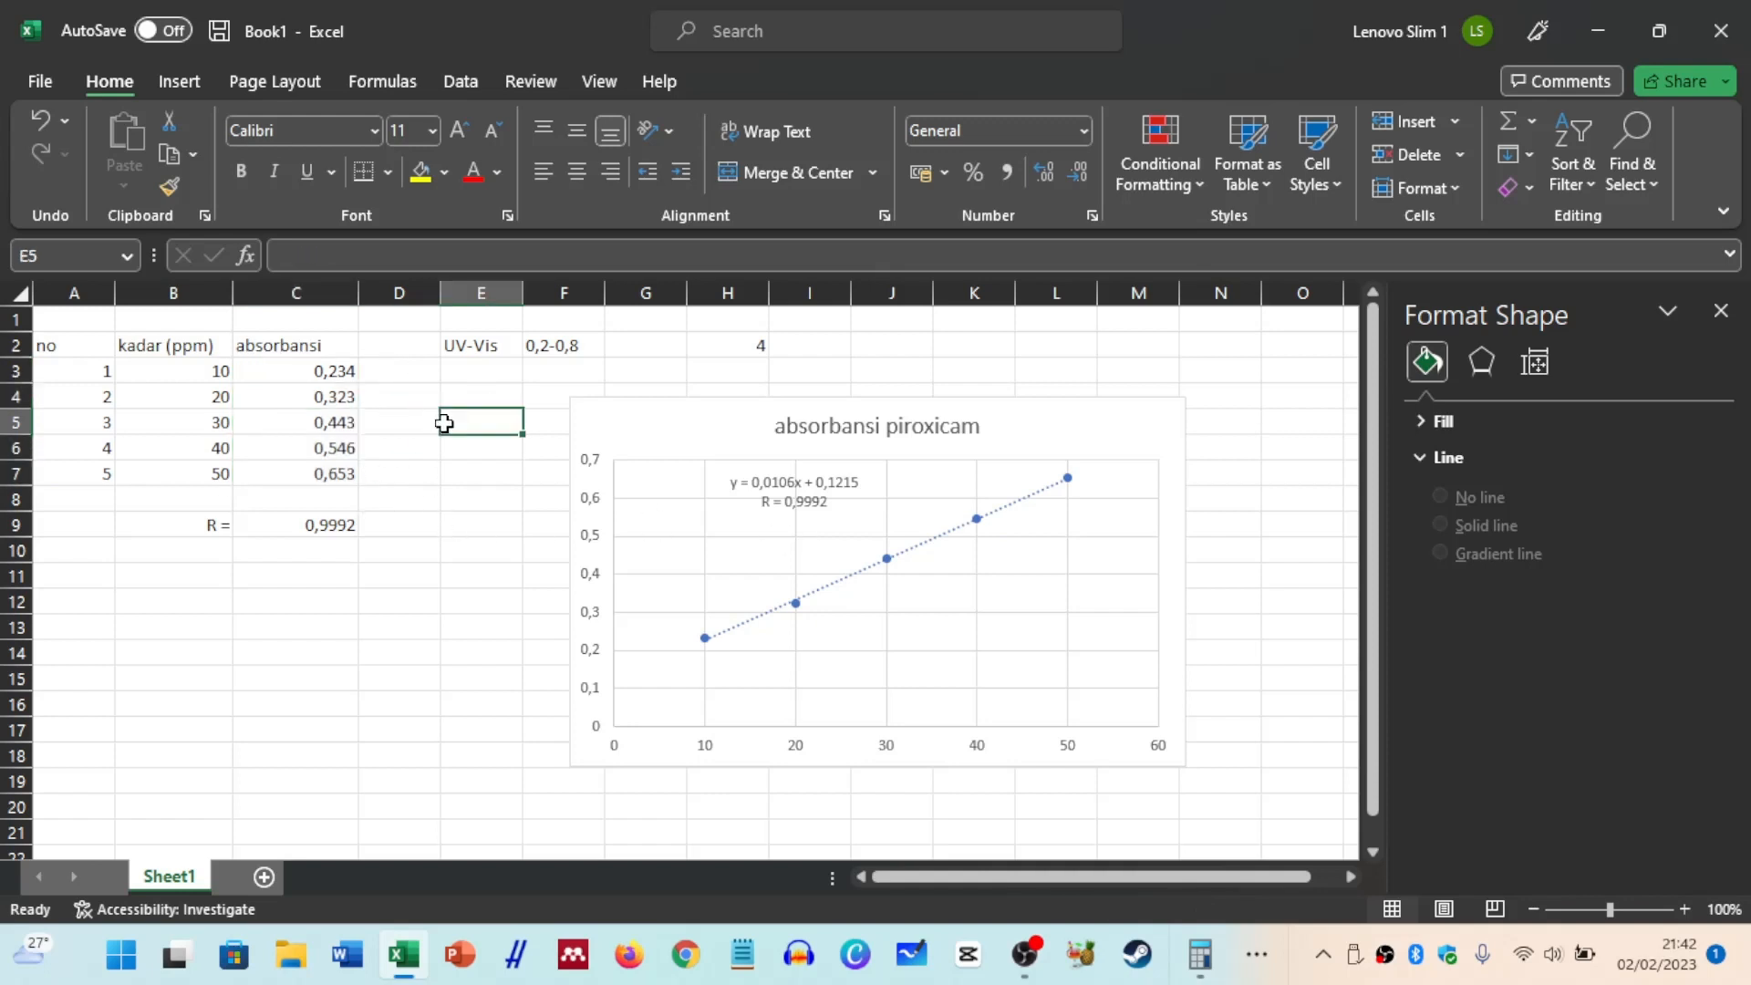
{"action": "left_click", "coordinate": [471, 387]}
{"action": "left_click", "coordinate": [474, 372]}
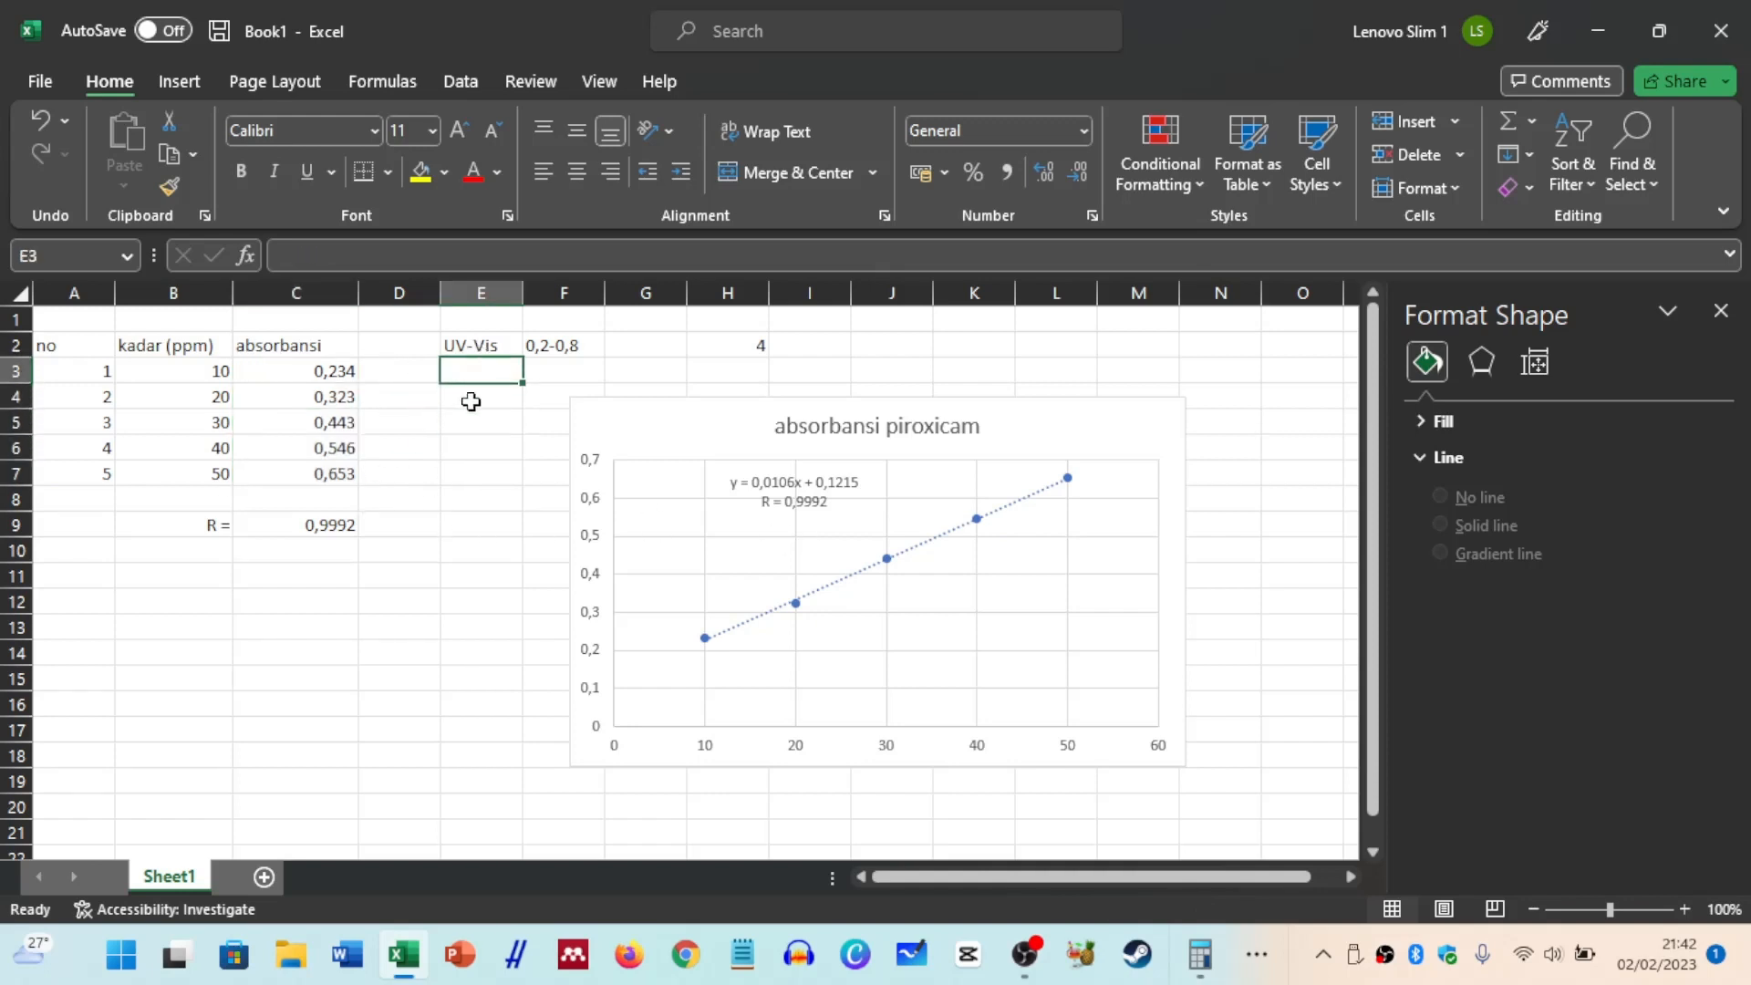
{"action": "left_click", "coordinate": [470, 418]}
{"action": "left_click", "coordinate": [465, 469]}
{"action": "left_click", "coordinate": [474, 450]}
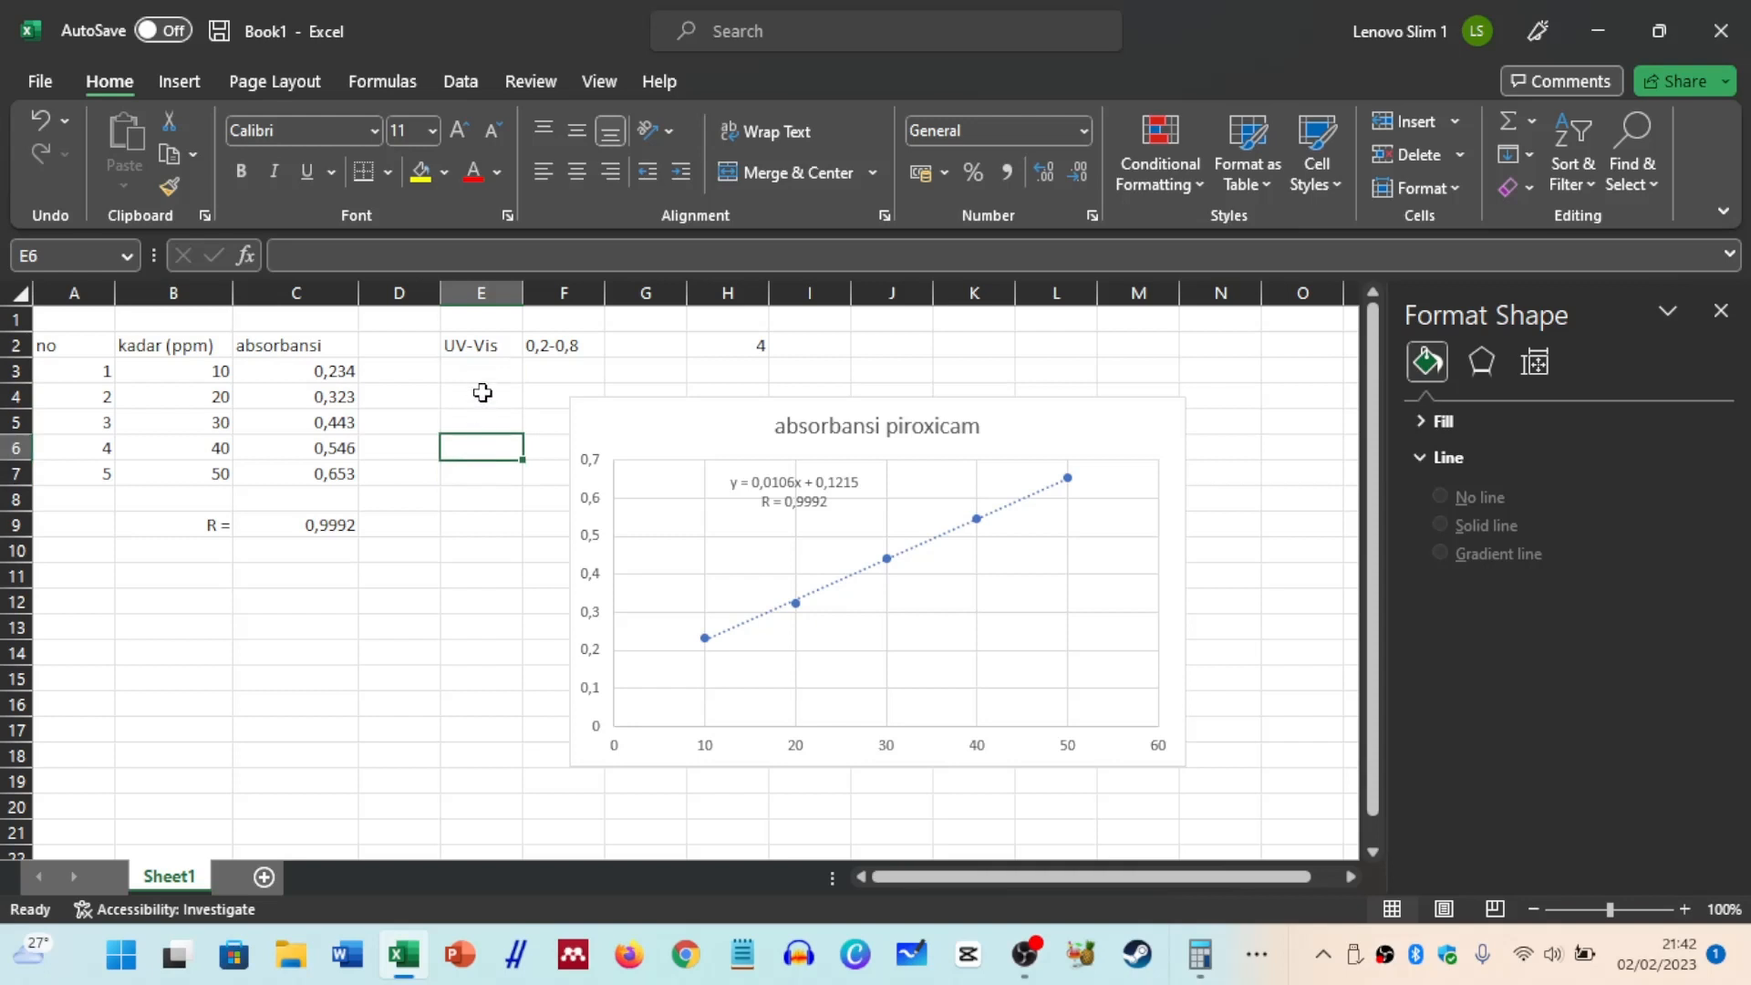
{"action": "left_click_drag", "start_coordinate": [480, 365], "coordinate": [474, 483]}
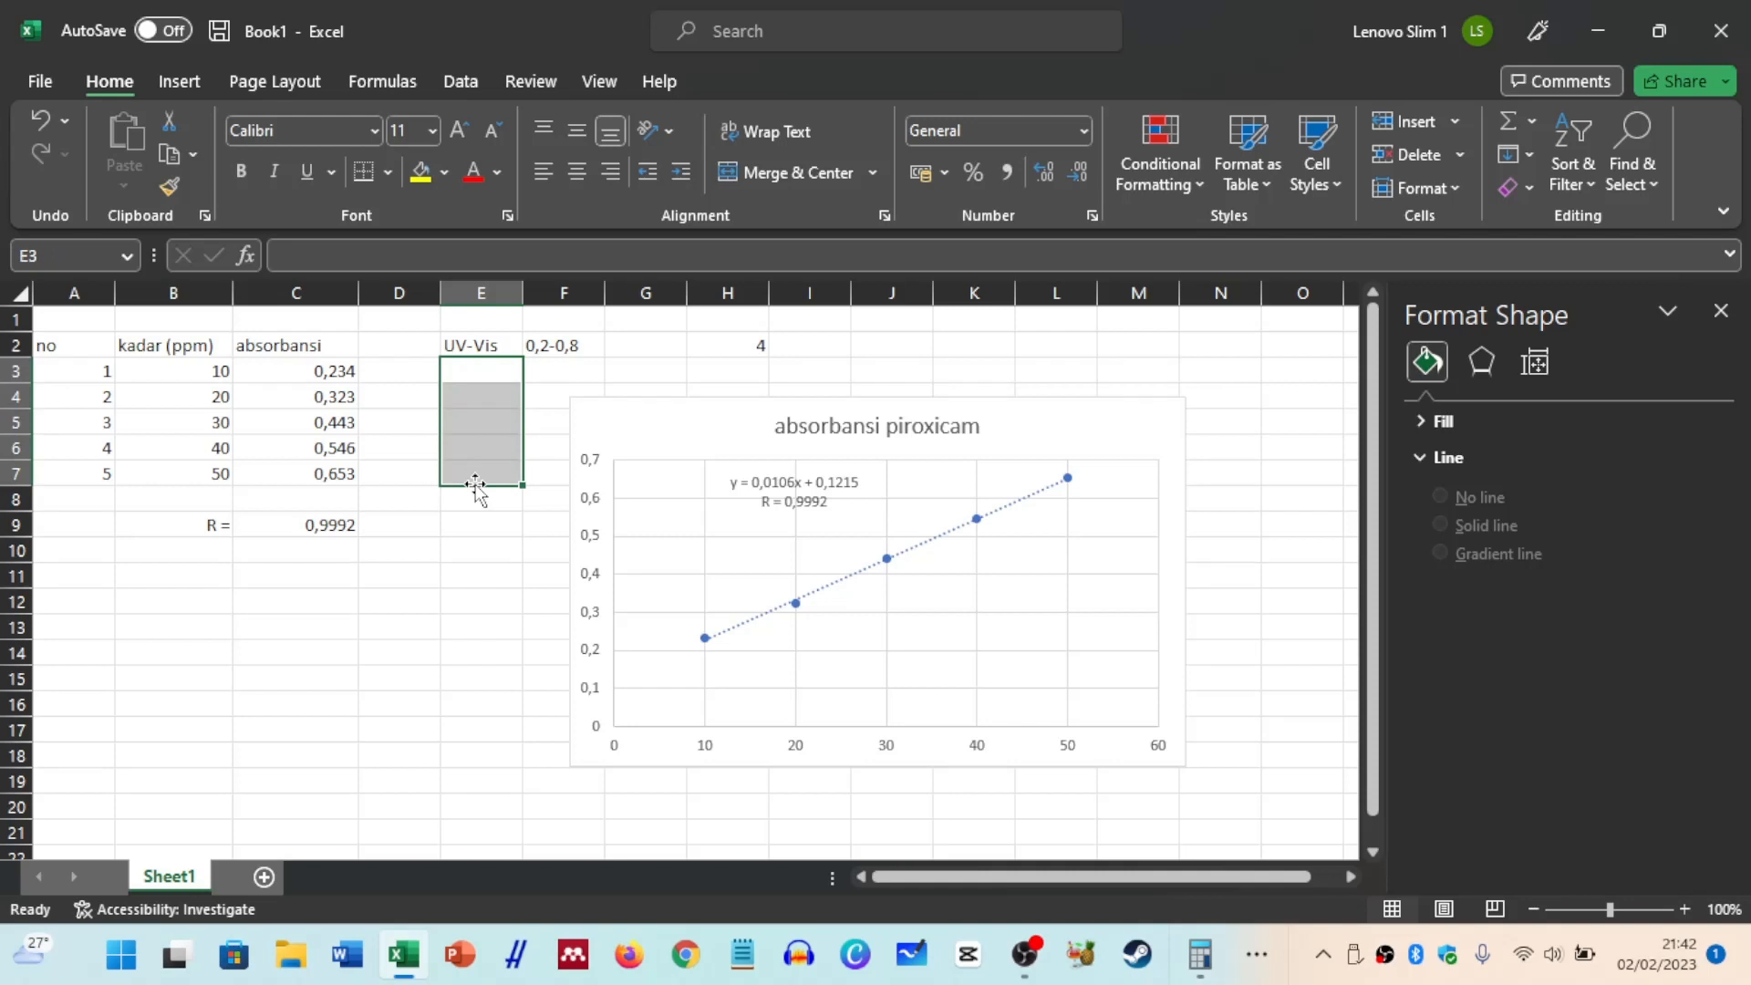
Enter the label hplc in cell E3 and AUC in cell F3.
{"action": "left_click", "coordinate": [473, 419]}
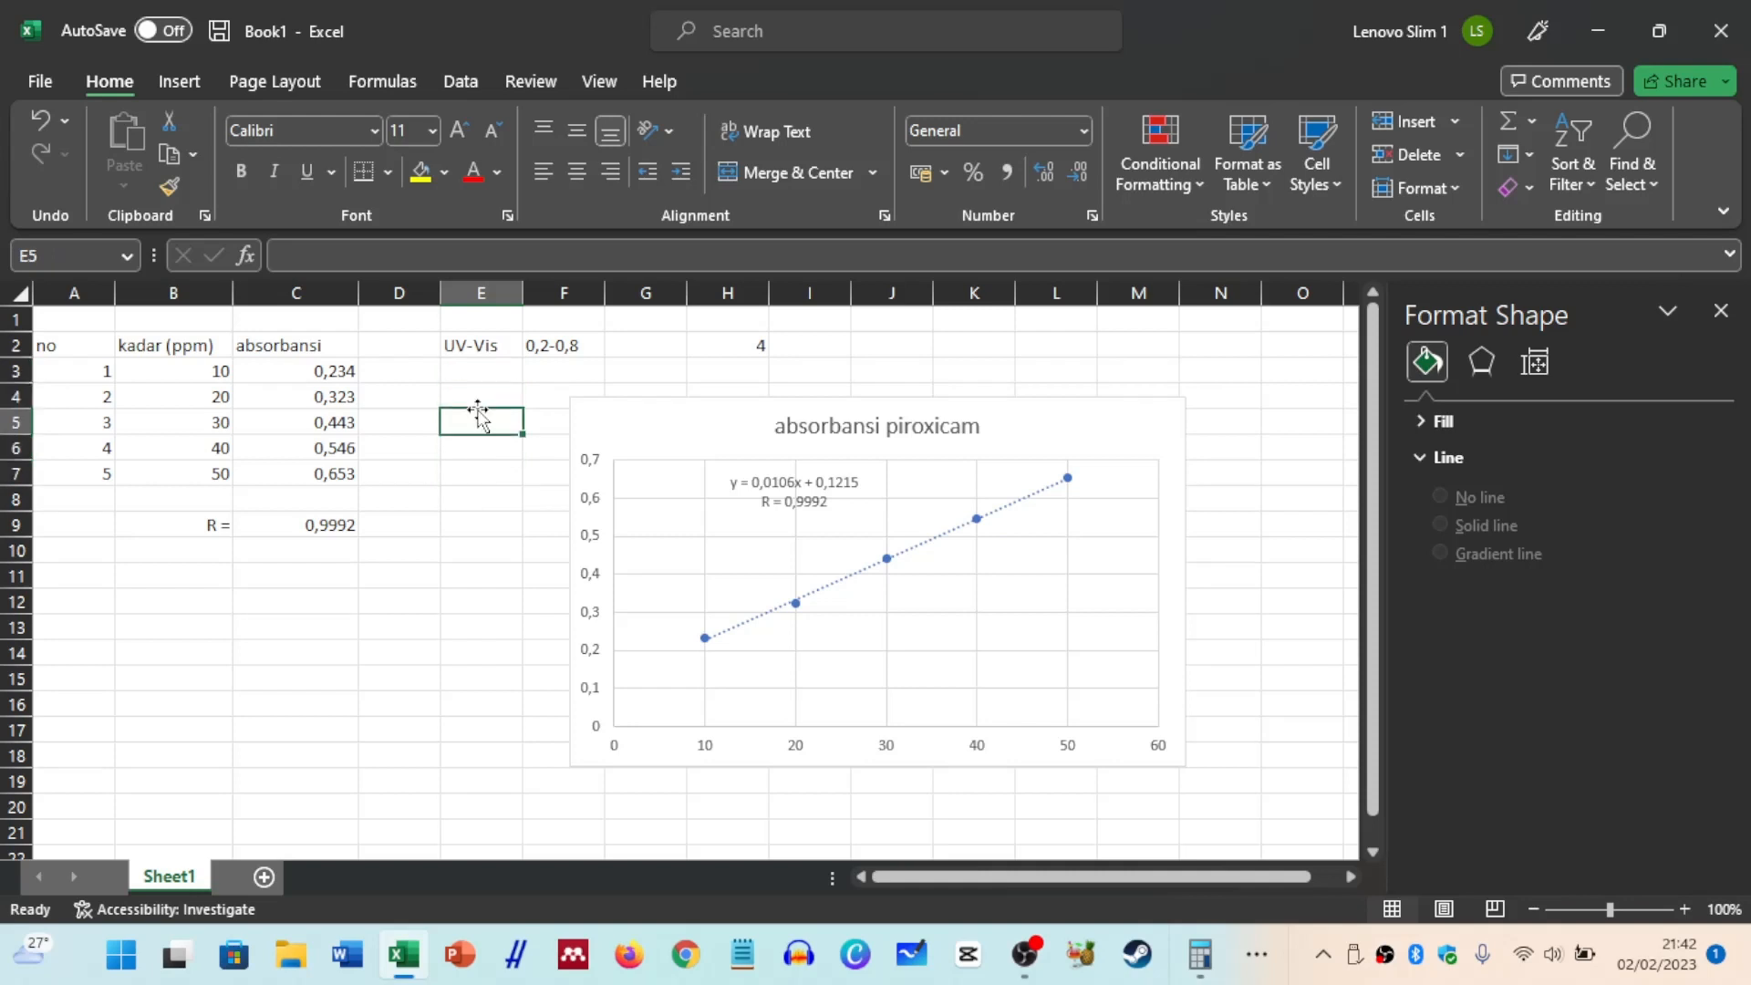
{"action": "left_click", "coordinate": [388, 523]}
{"action": "left_click", "coordinate": [484, 347]}
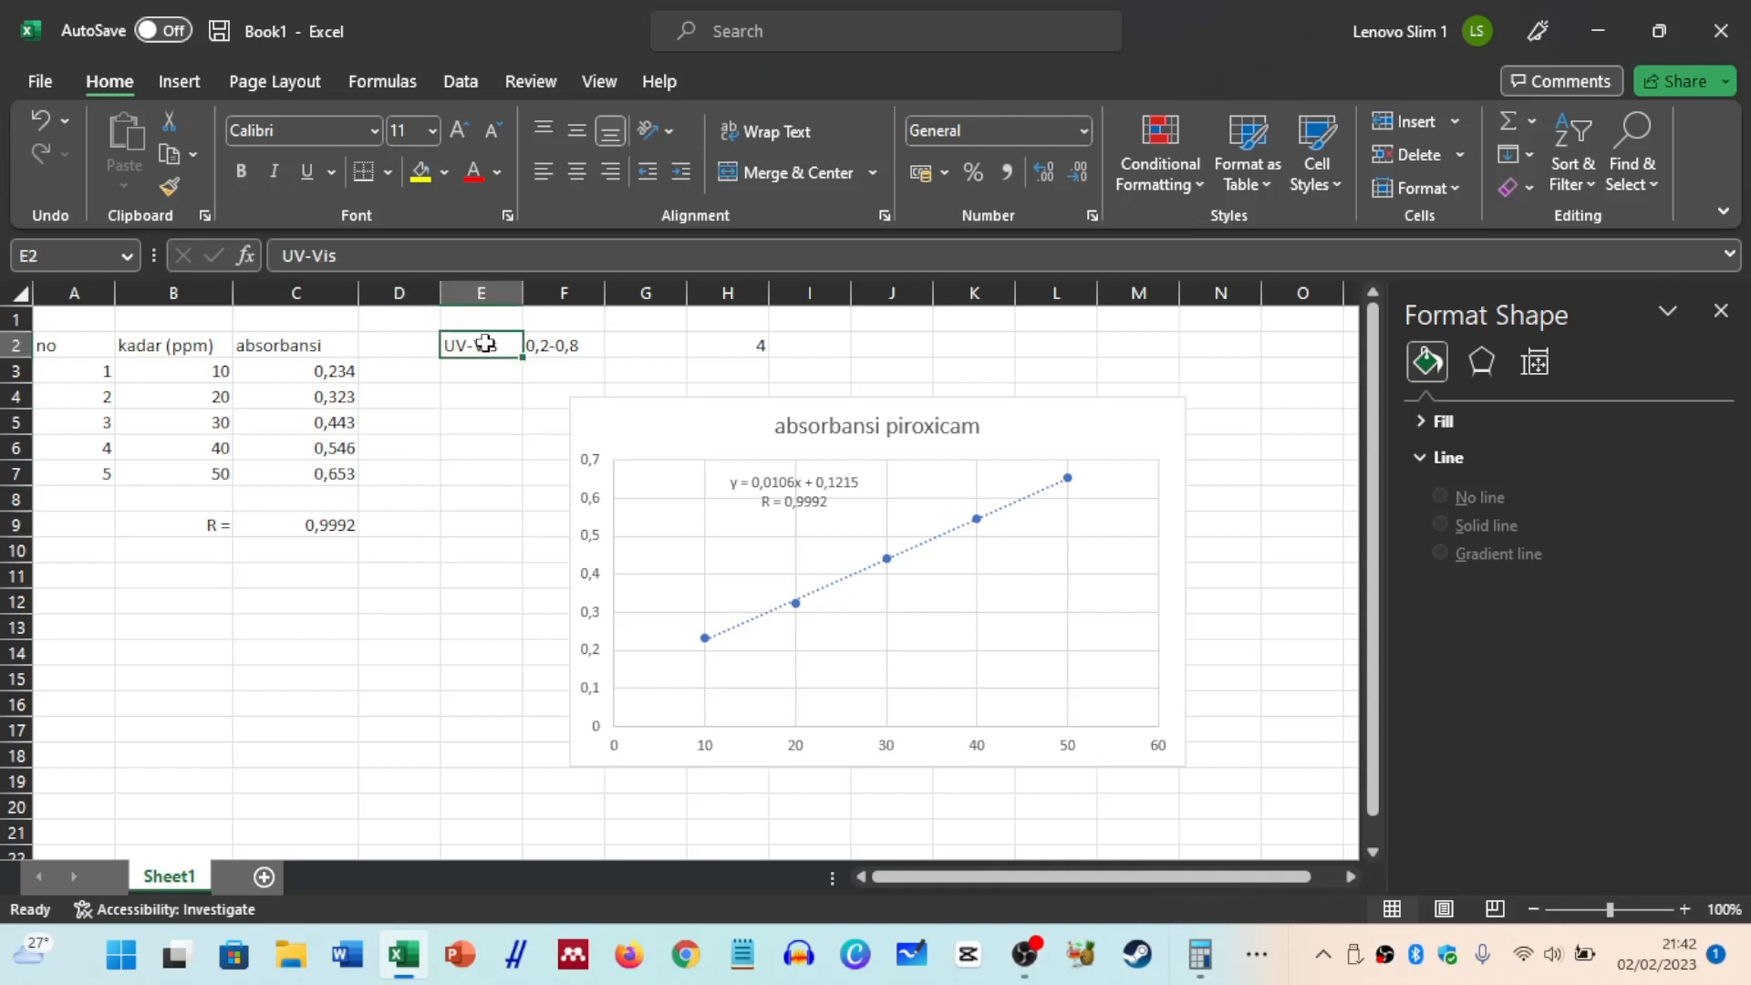
{"action": "left_click", "coordinate": [478, 371]}
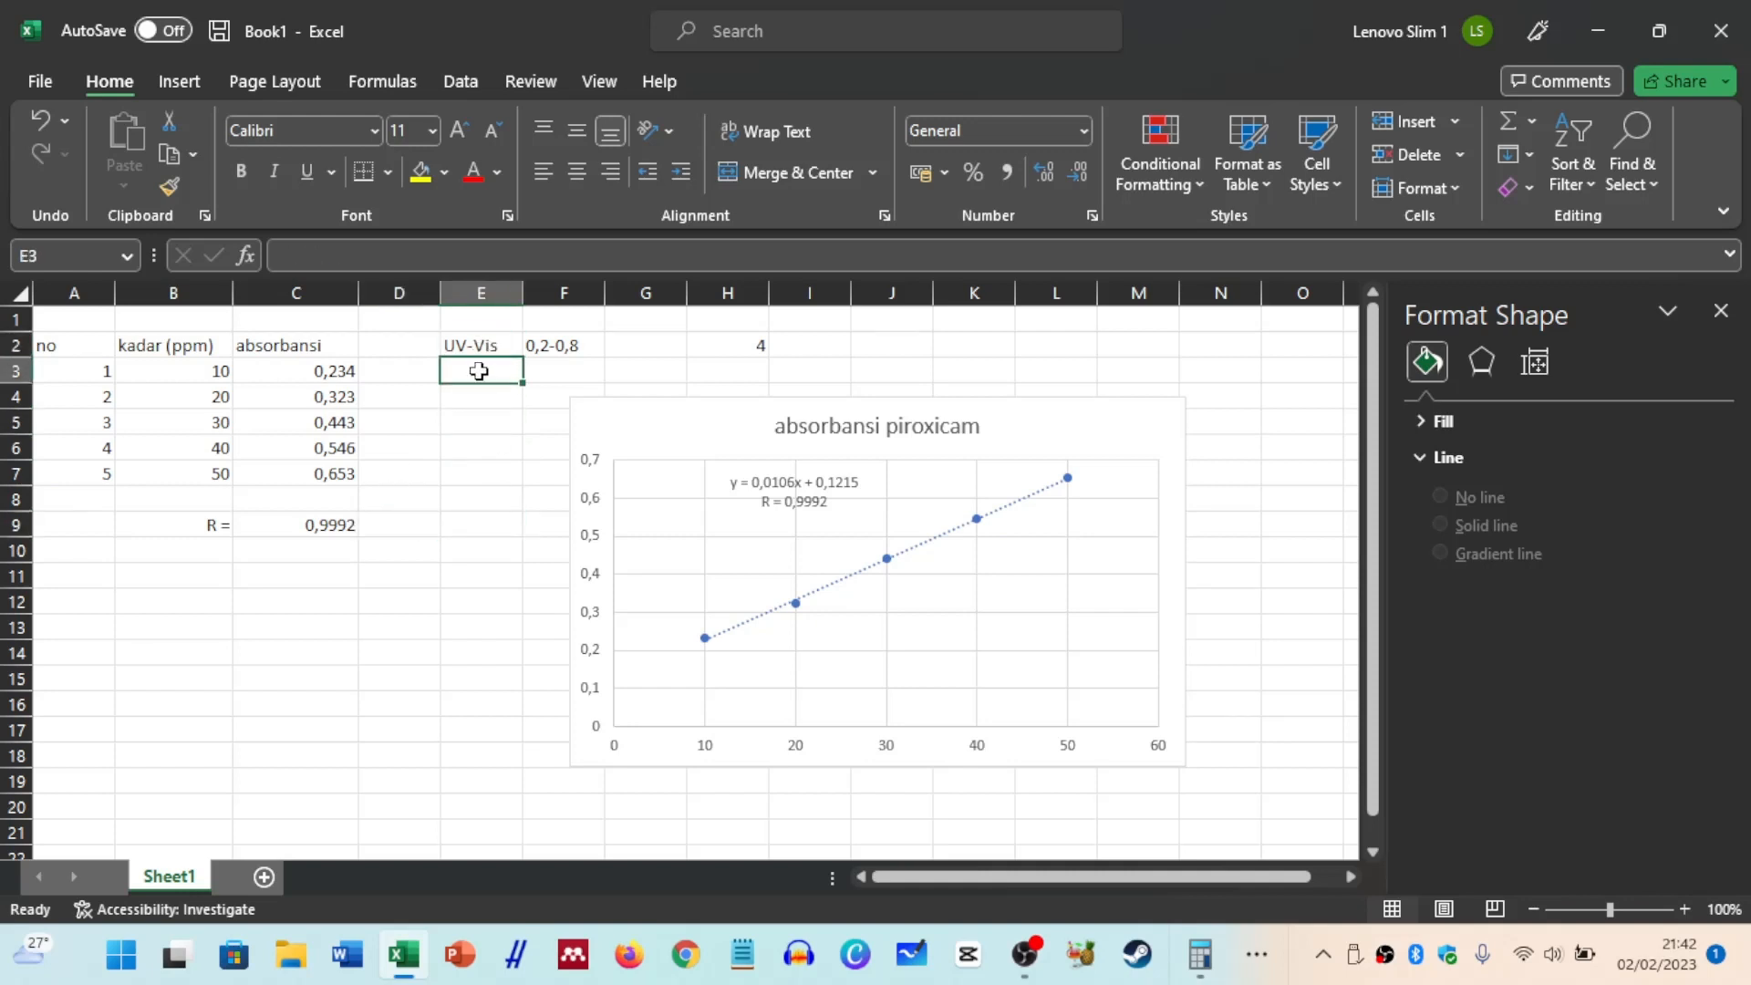
{"action": "type", "text": "hpl"}
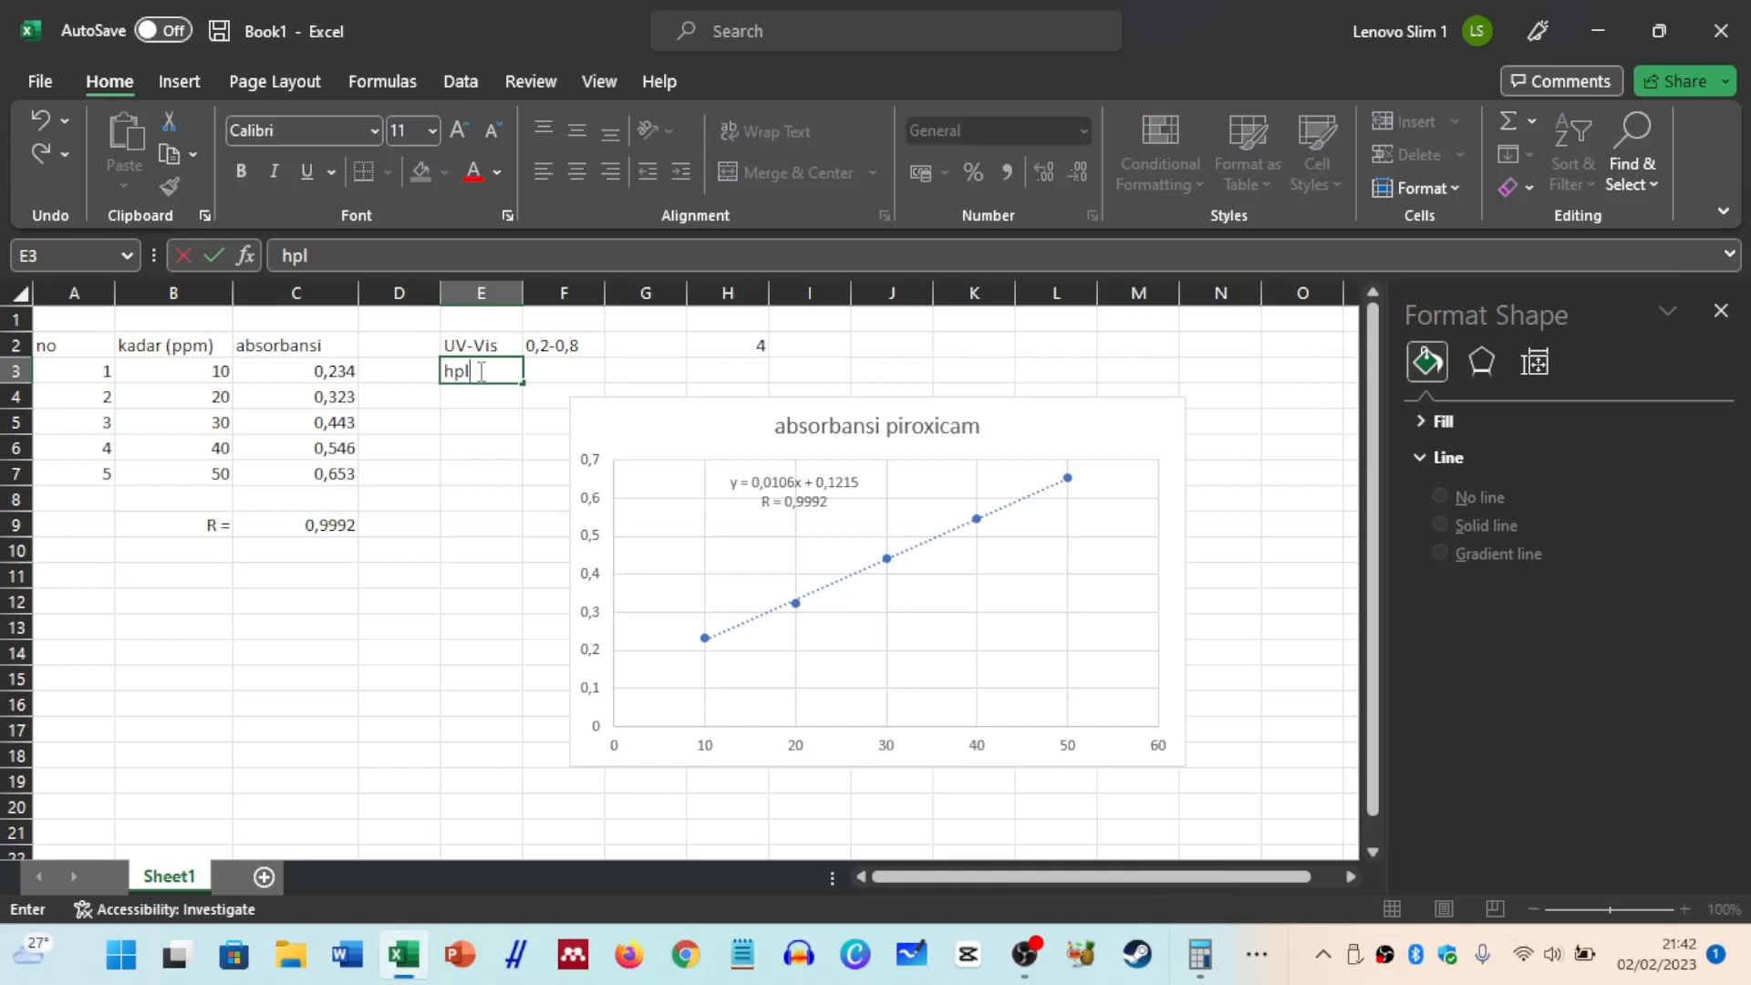
{"action": "type", "text": "c"}
{"action": "key", "text": "Tab"}
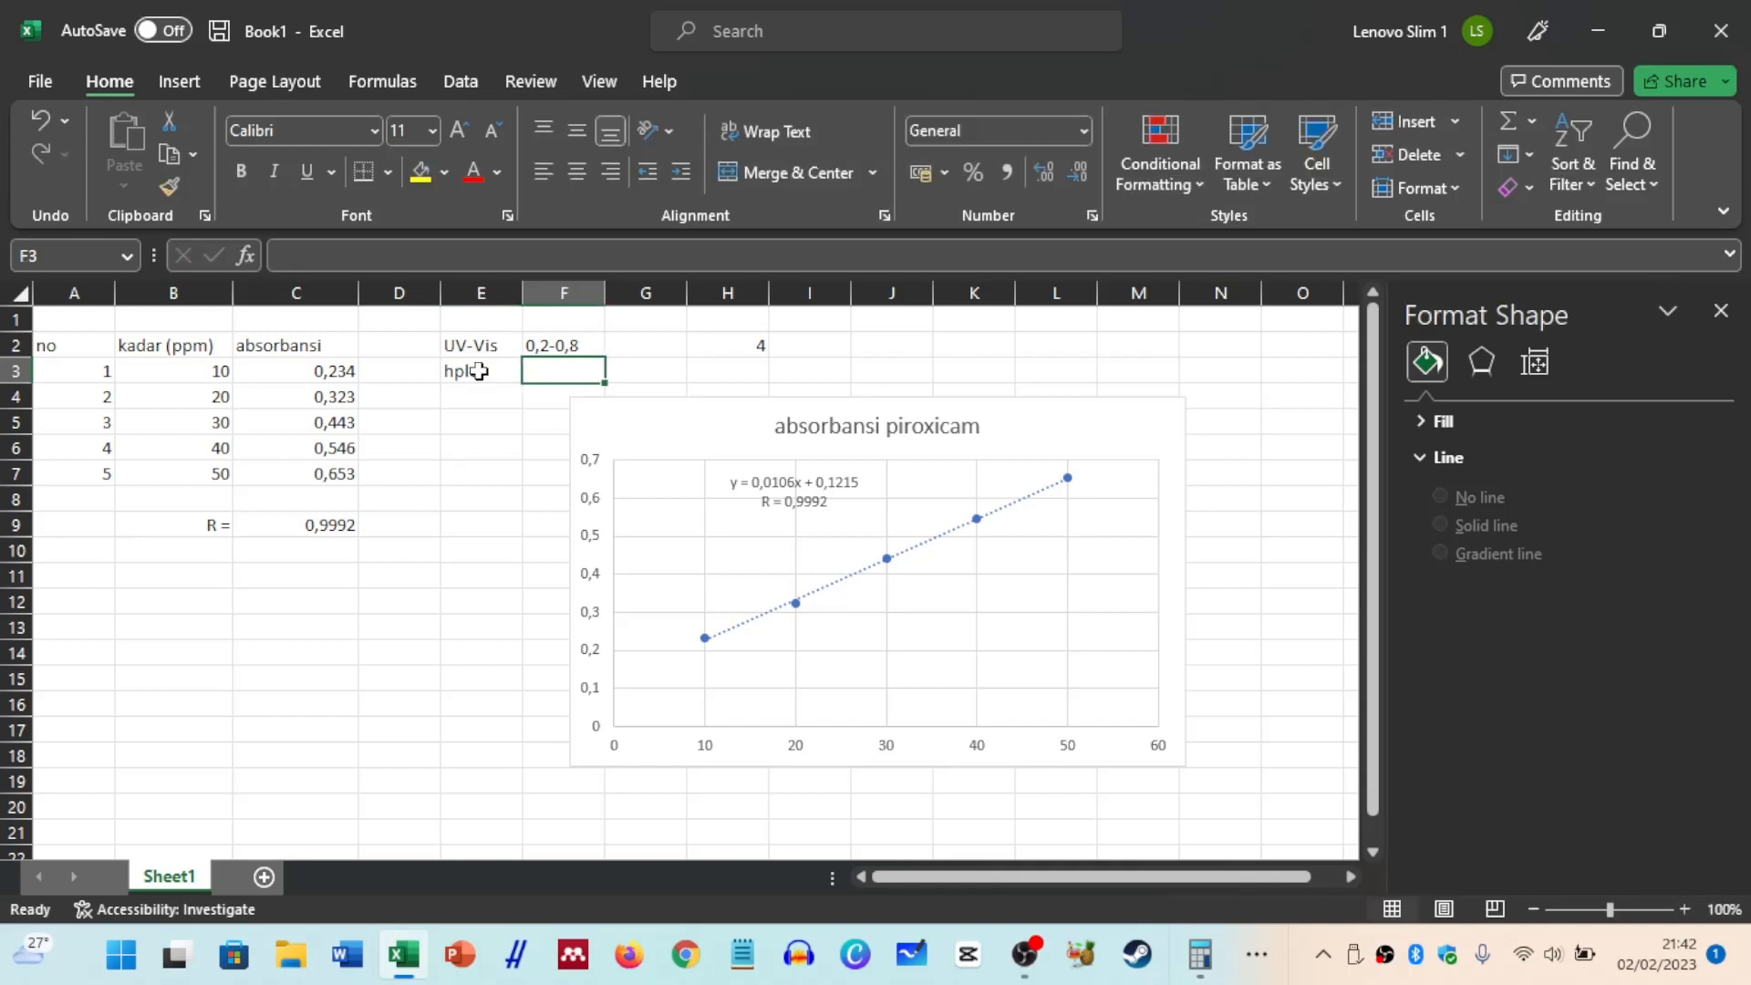
{"action": "type", "text": "A"}
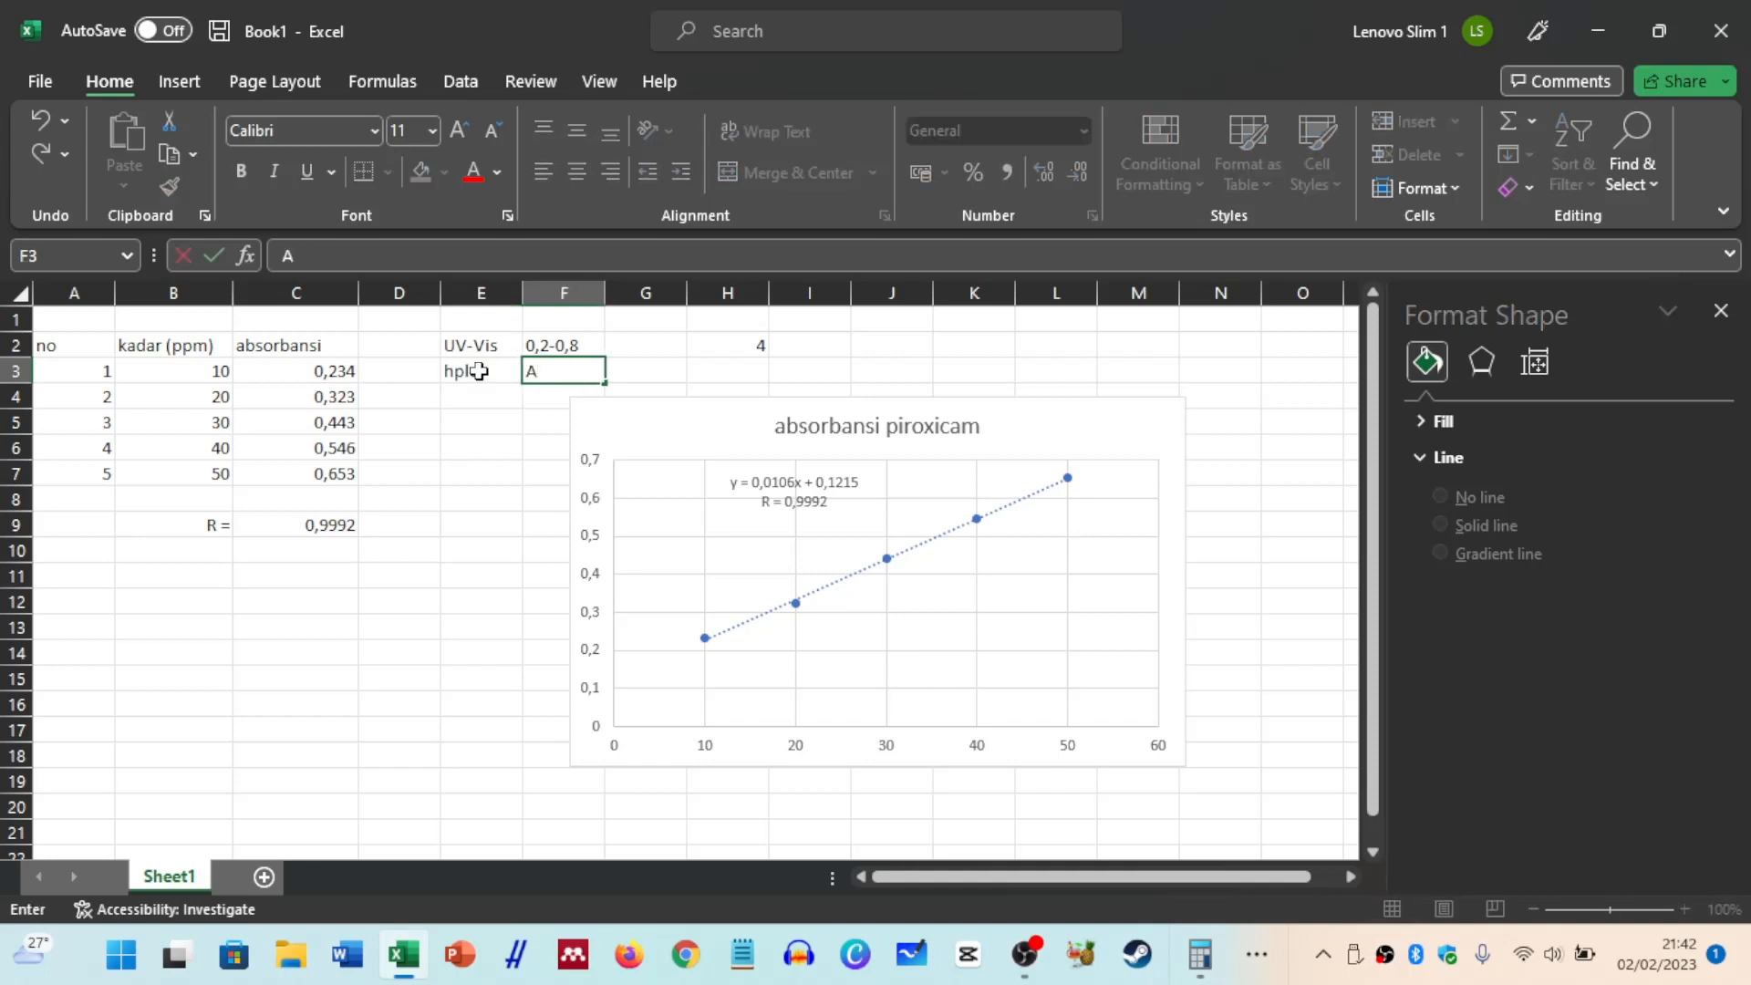
{"action": "type", "text": "UC"}
{"action": "key", "text": "Tab"}
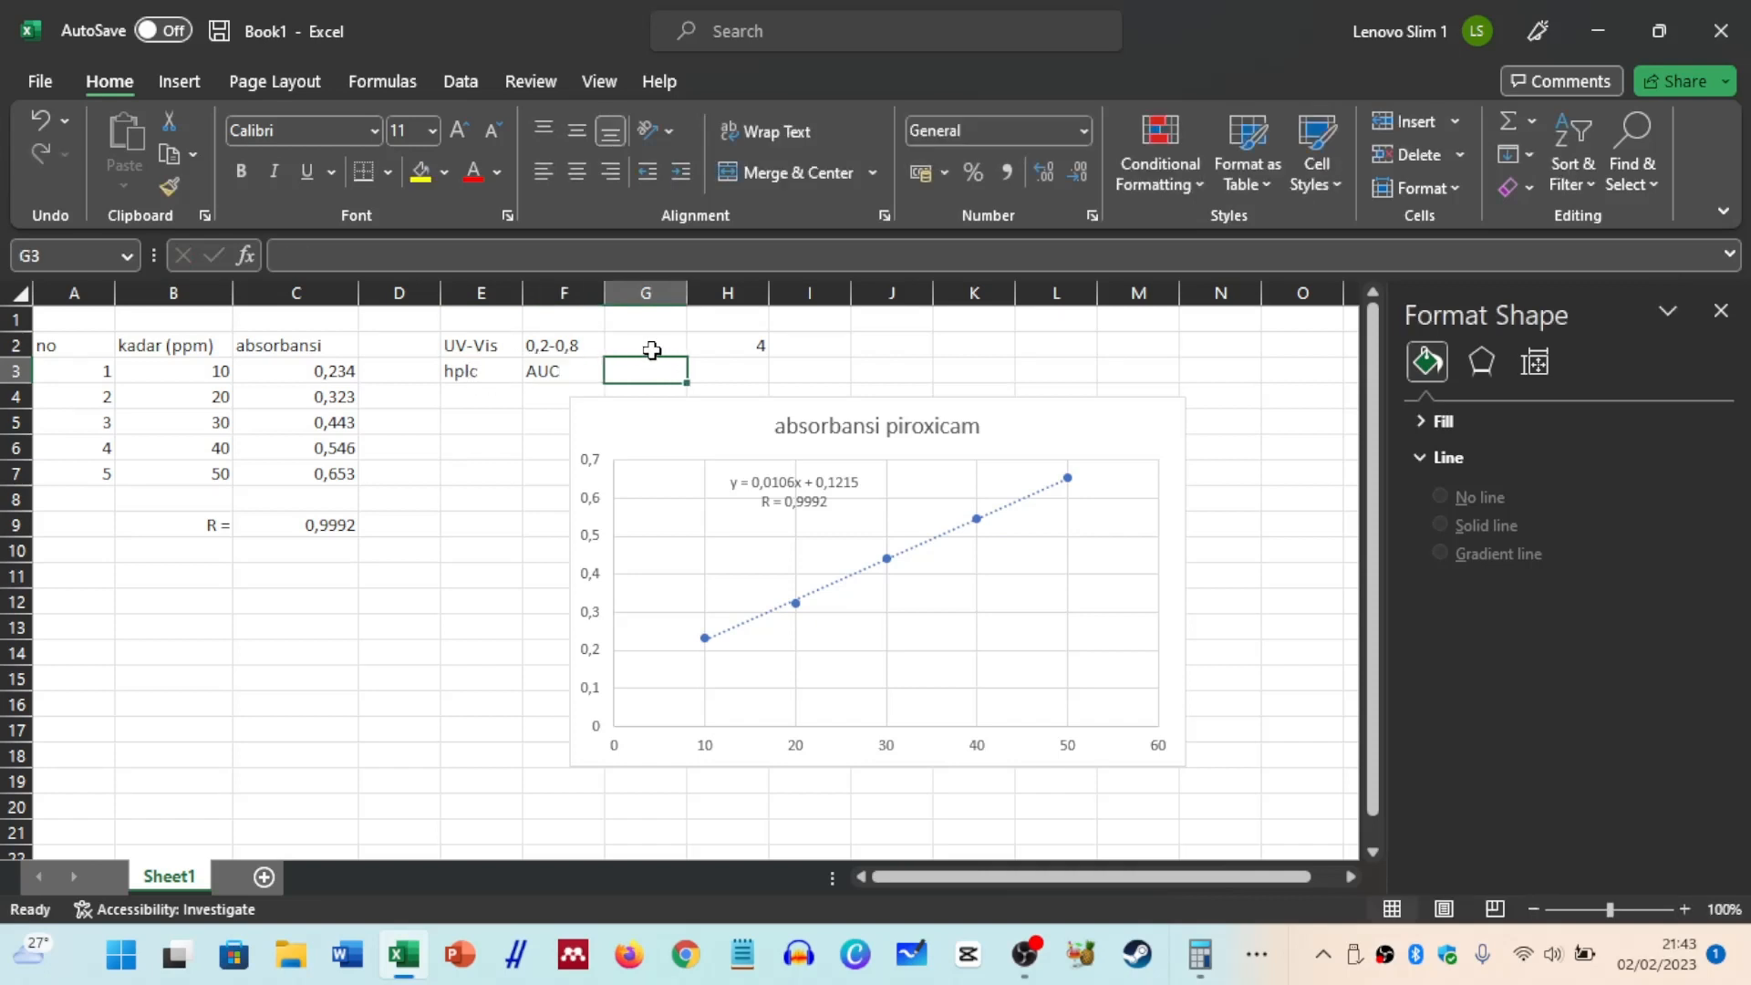
{"action": "left_click", "coordinate": [651, 346]}
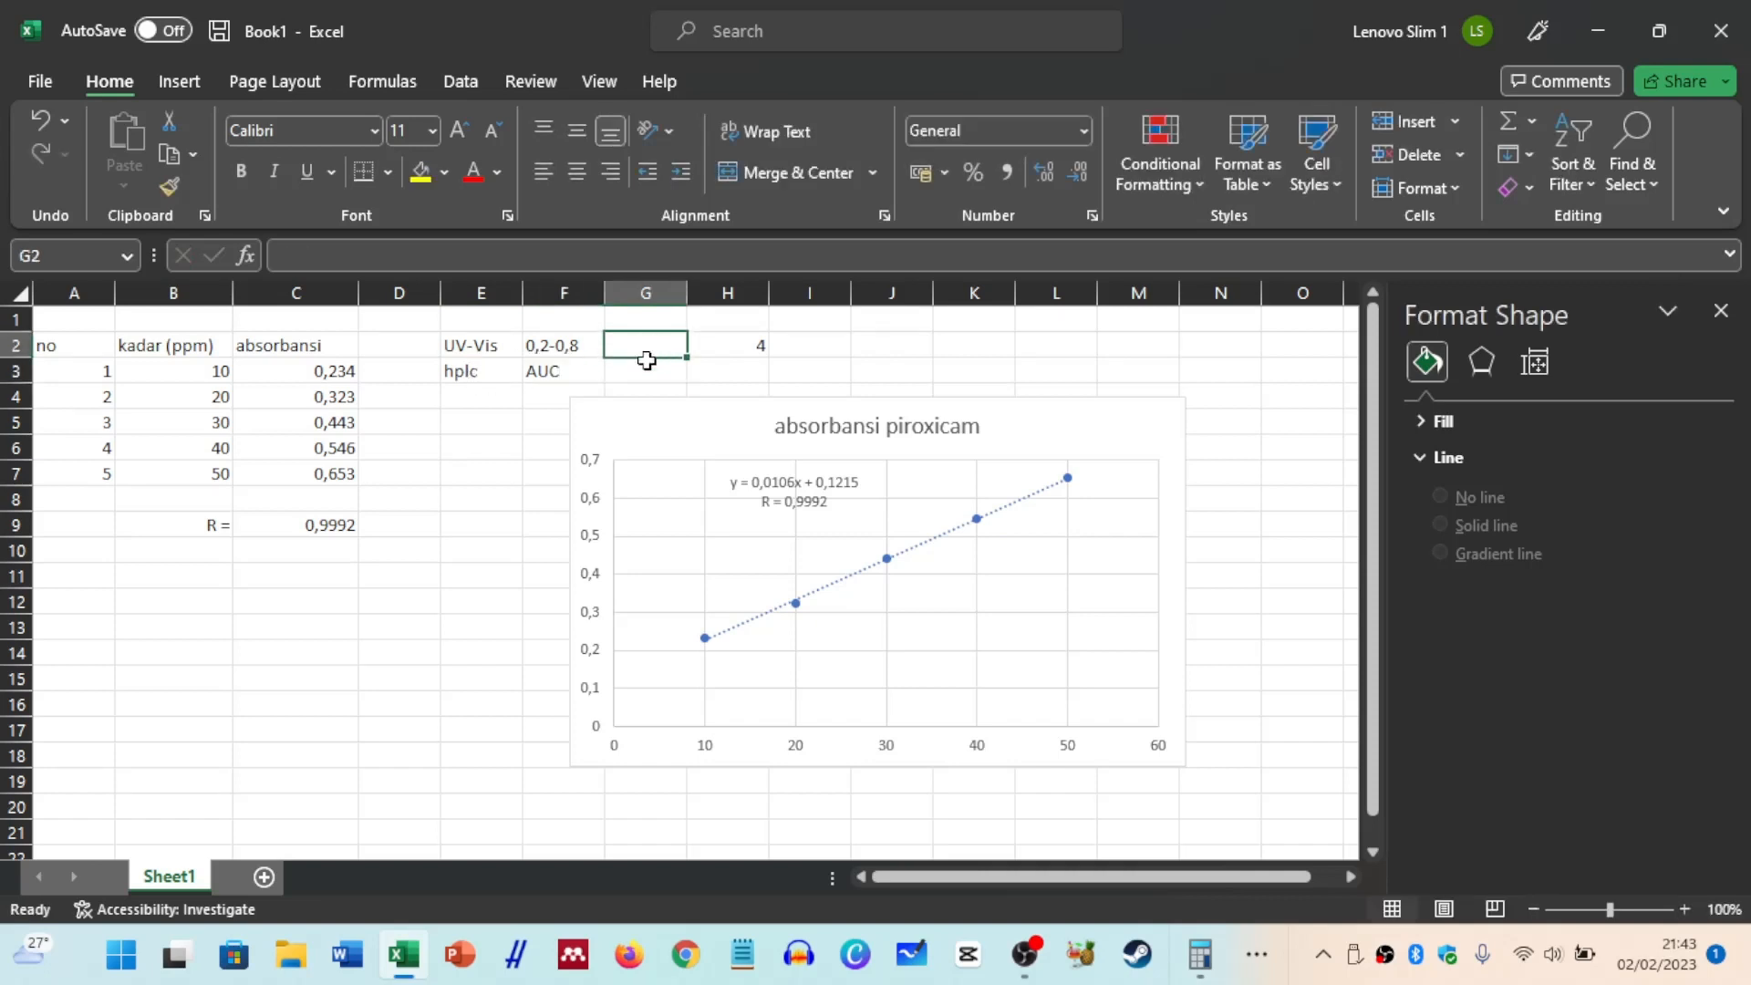
{"action": "key", "text": "Down"}
{"action": "left_click_drag", "start_coordinate": [651, 348], "coordinate": [649, 363]}
{"action": "left_click", "coordinate": [655, 352]}
{"action": "left_click", "coordinate": [650, 368]}
{"action": "left_click", "coordinate": [653, 347]}
{"action": "left_click_drag", "start_coordinate": [813, 345], "coordinate": [731, 372]}
{"action": "left_click", "coordinate": [780, 370]}
{"action": "left_click", "coordinate": [665, 372]}
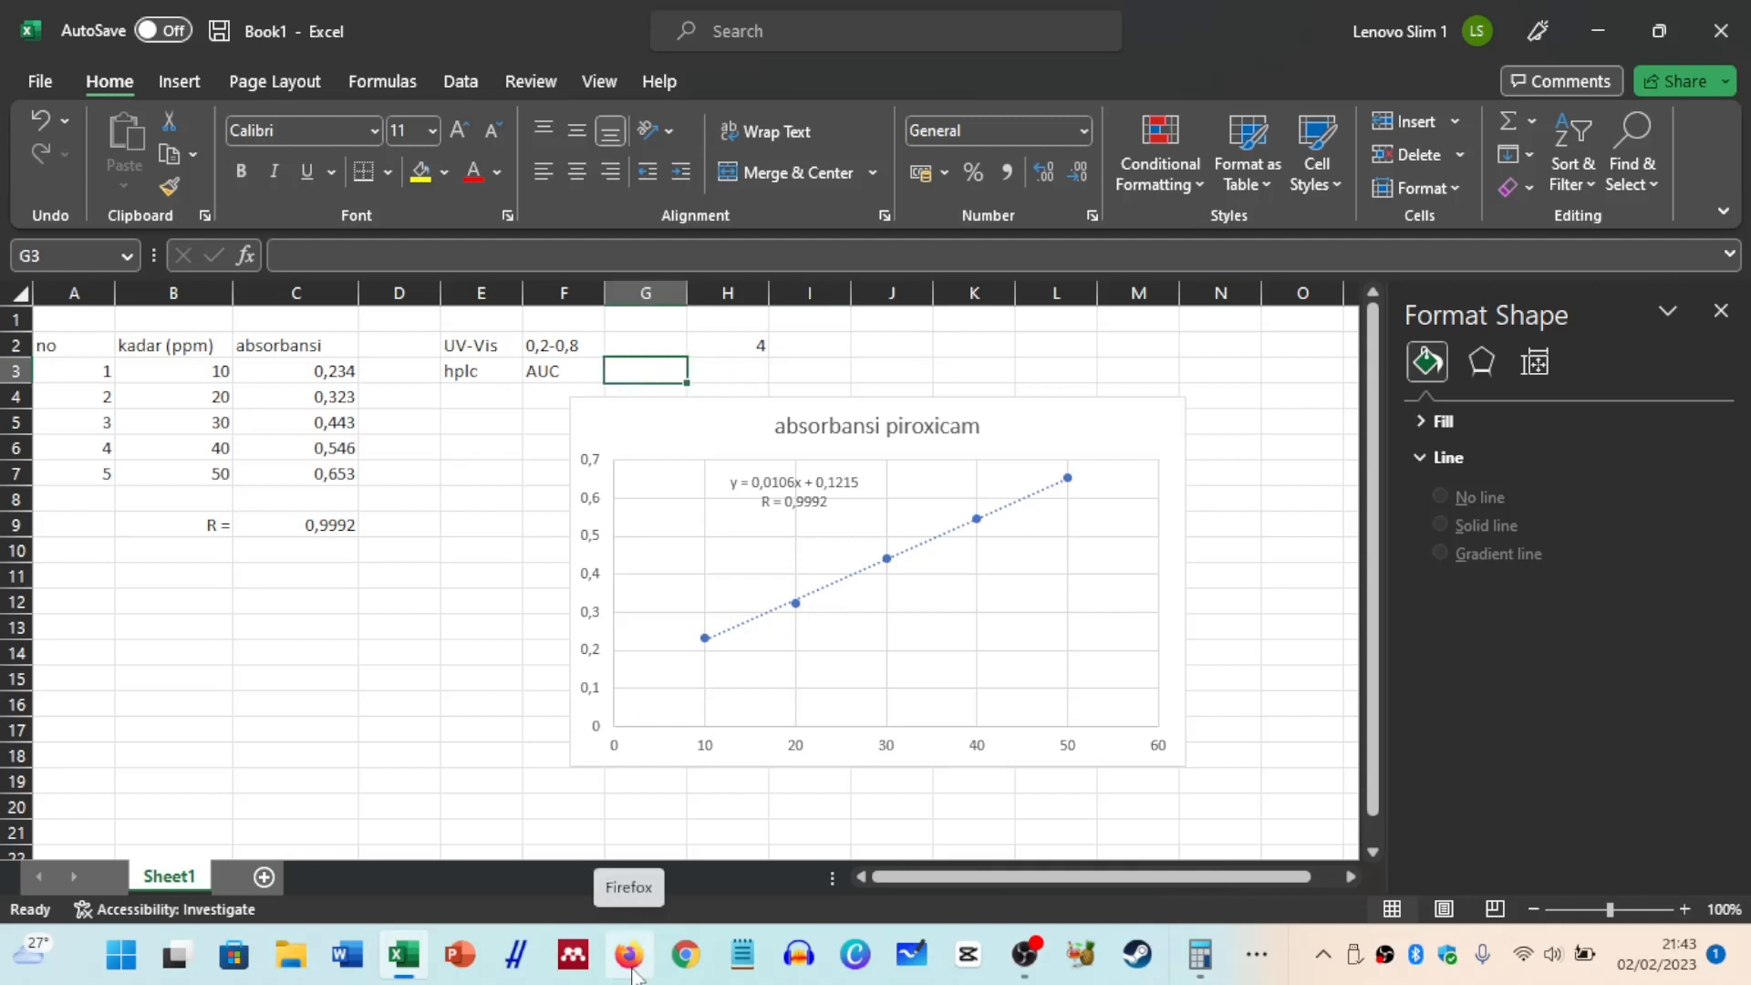
{"action": "key", "text": "super"}
{"action": "left_click", "coordinate": [1442, 688]}
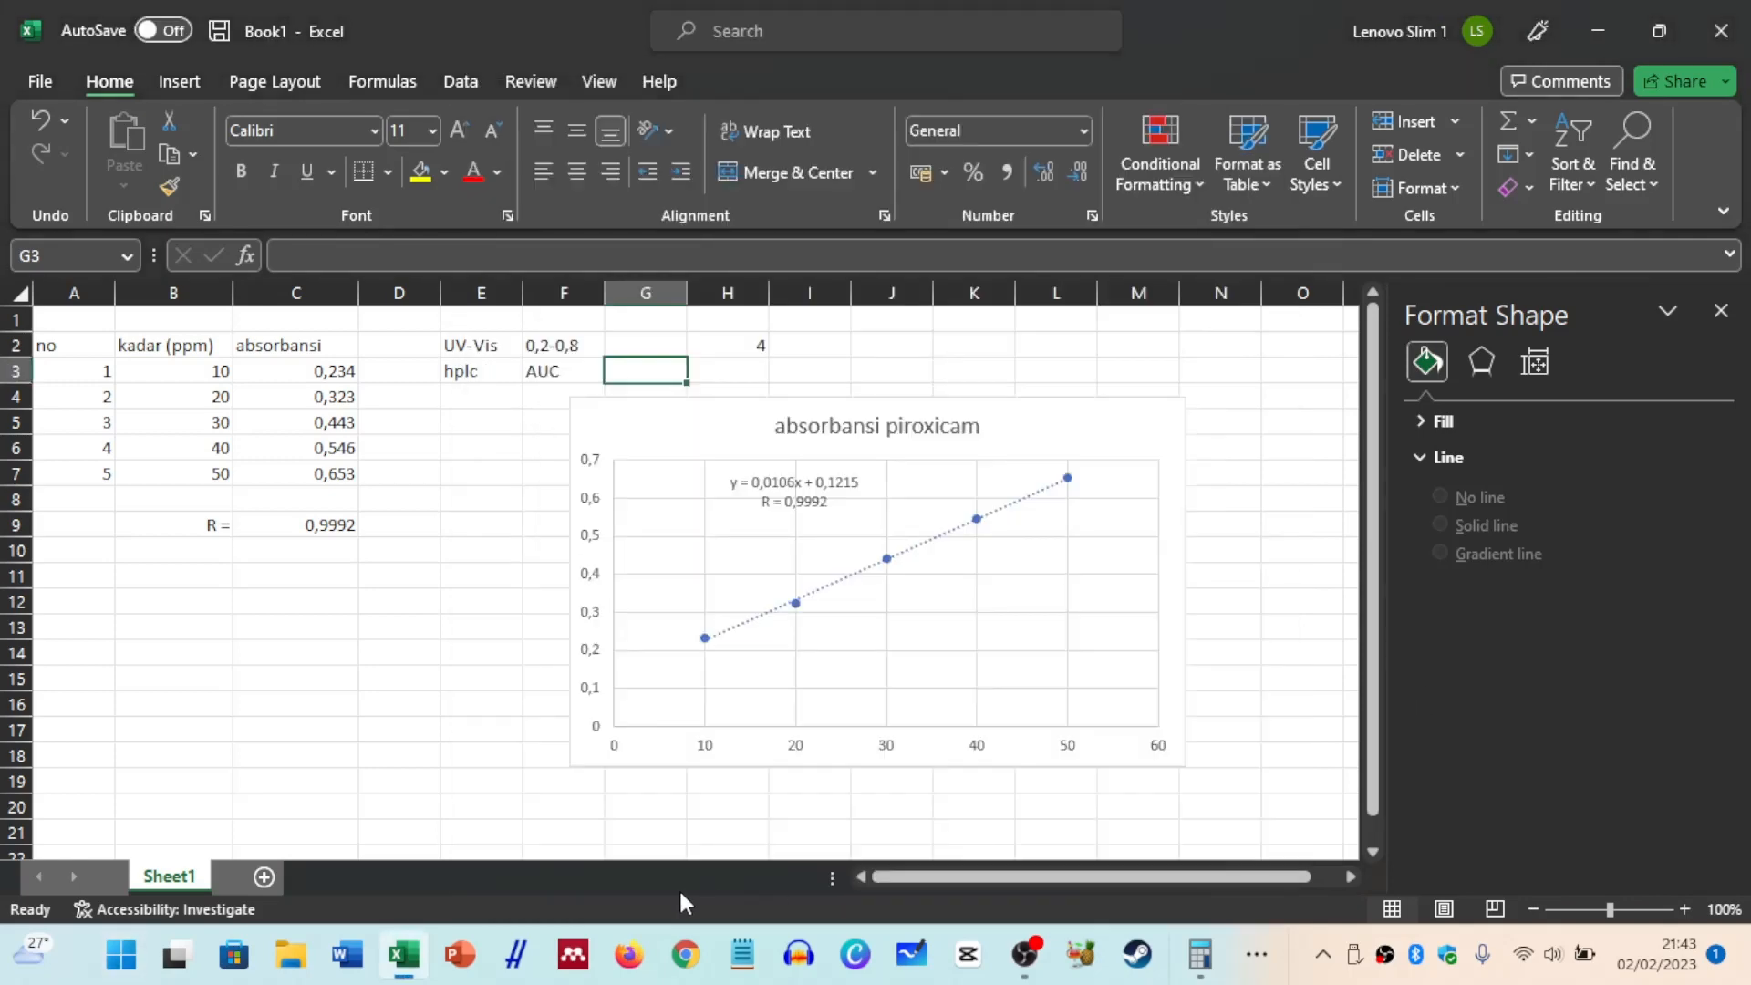
Switch to Firefox and search Google Images for "hasil pengukuran spektrofotometri uv vis".
{"action": "left_click", "coordinate": [632, 957]}
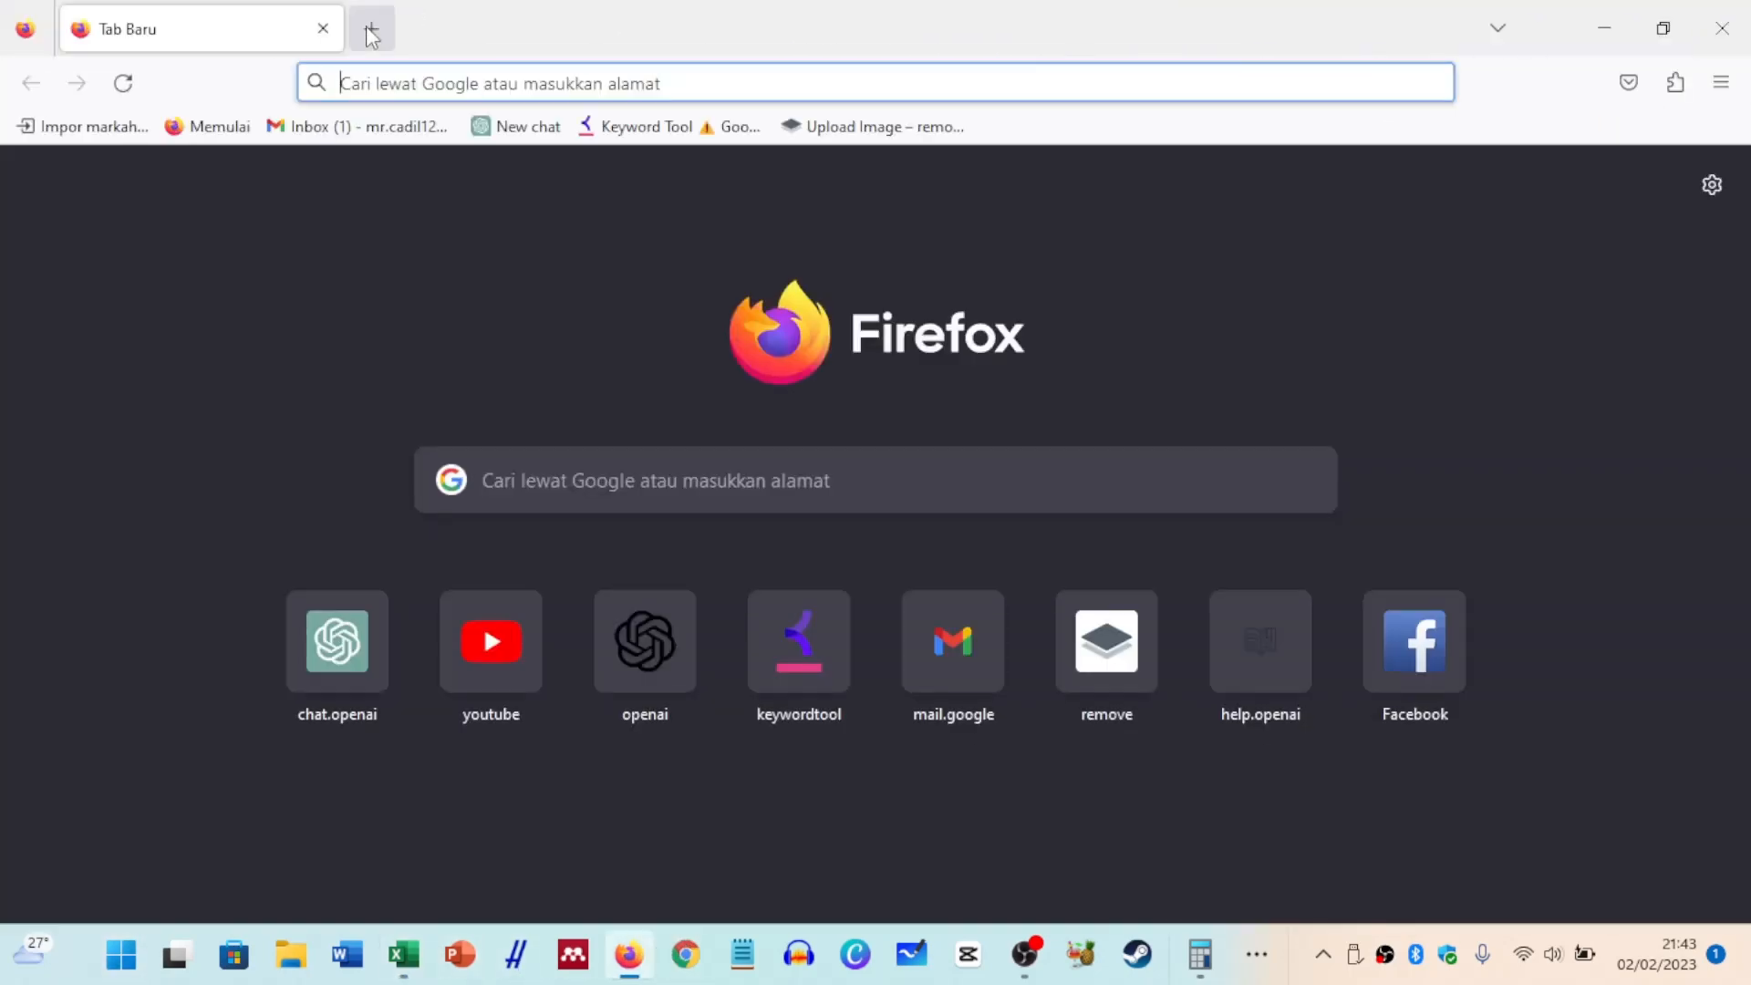
{"action": "left_click", "coordinate": [371, 33]}
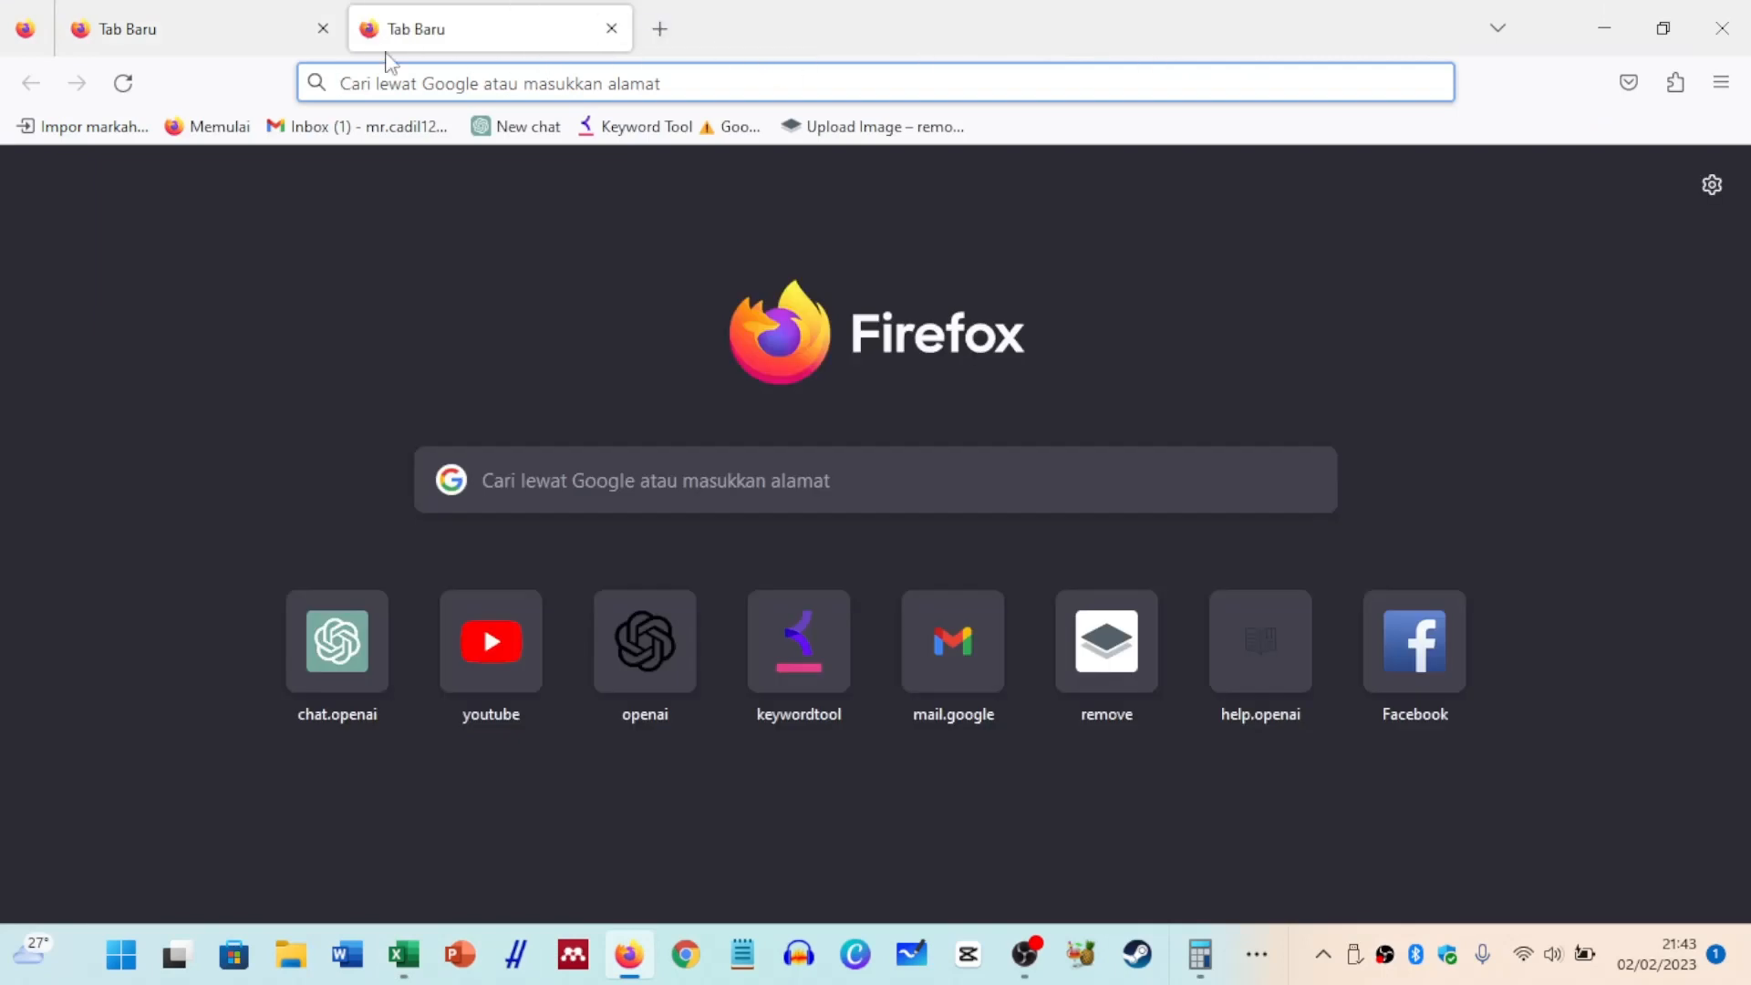
{"action": "left_click", "coordinate": [323, 28]}
{"action": "left_click", "coordinate": [553, 83]}
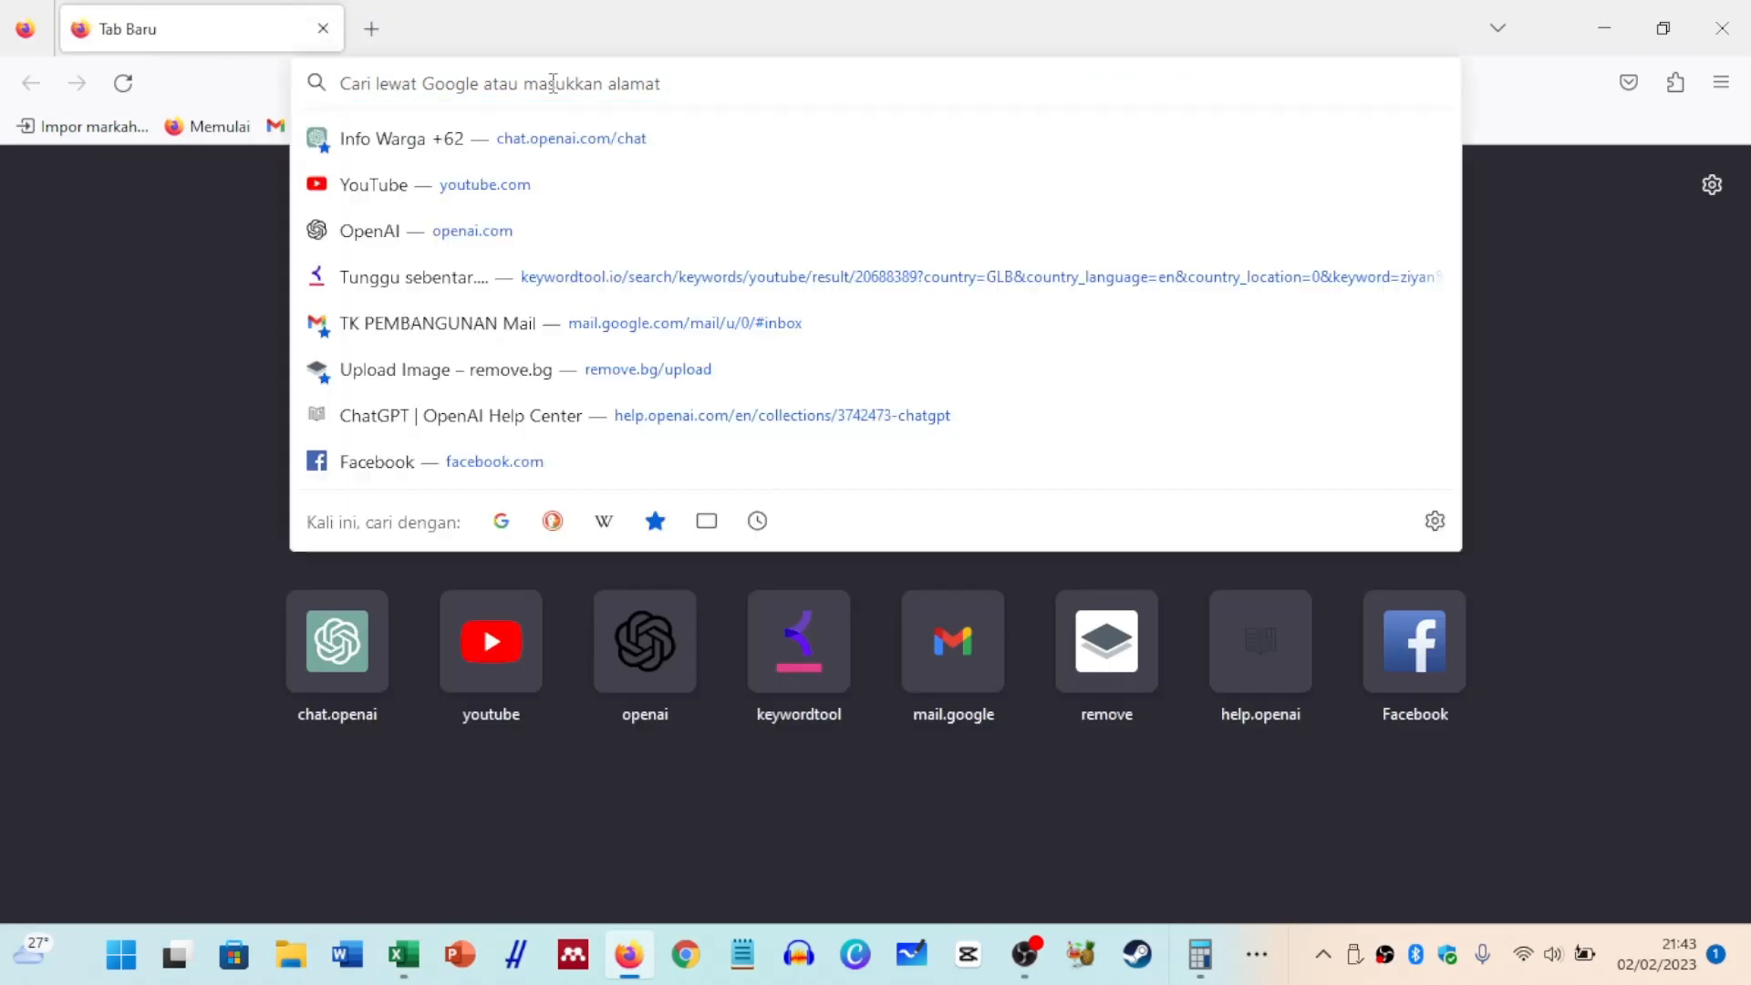
{"action": "left_click", "coordinate": [804, 4]}
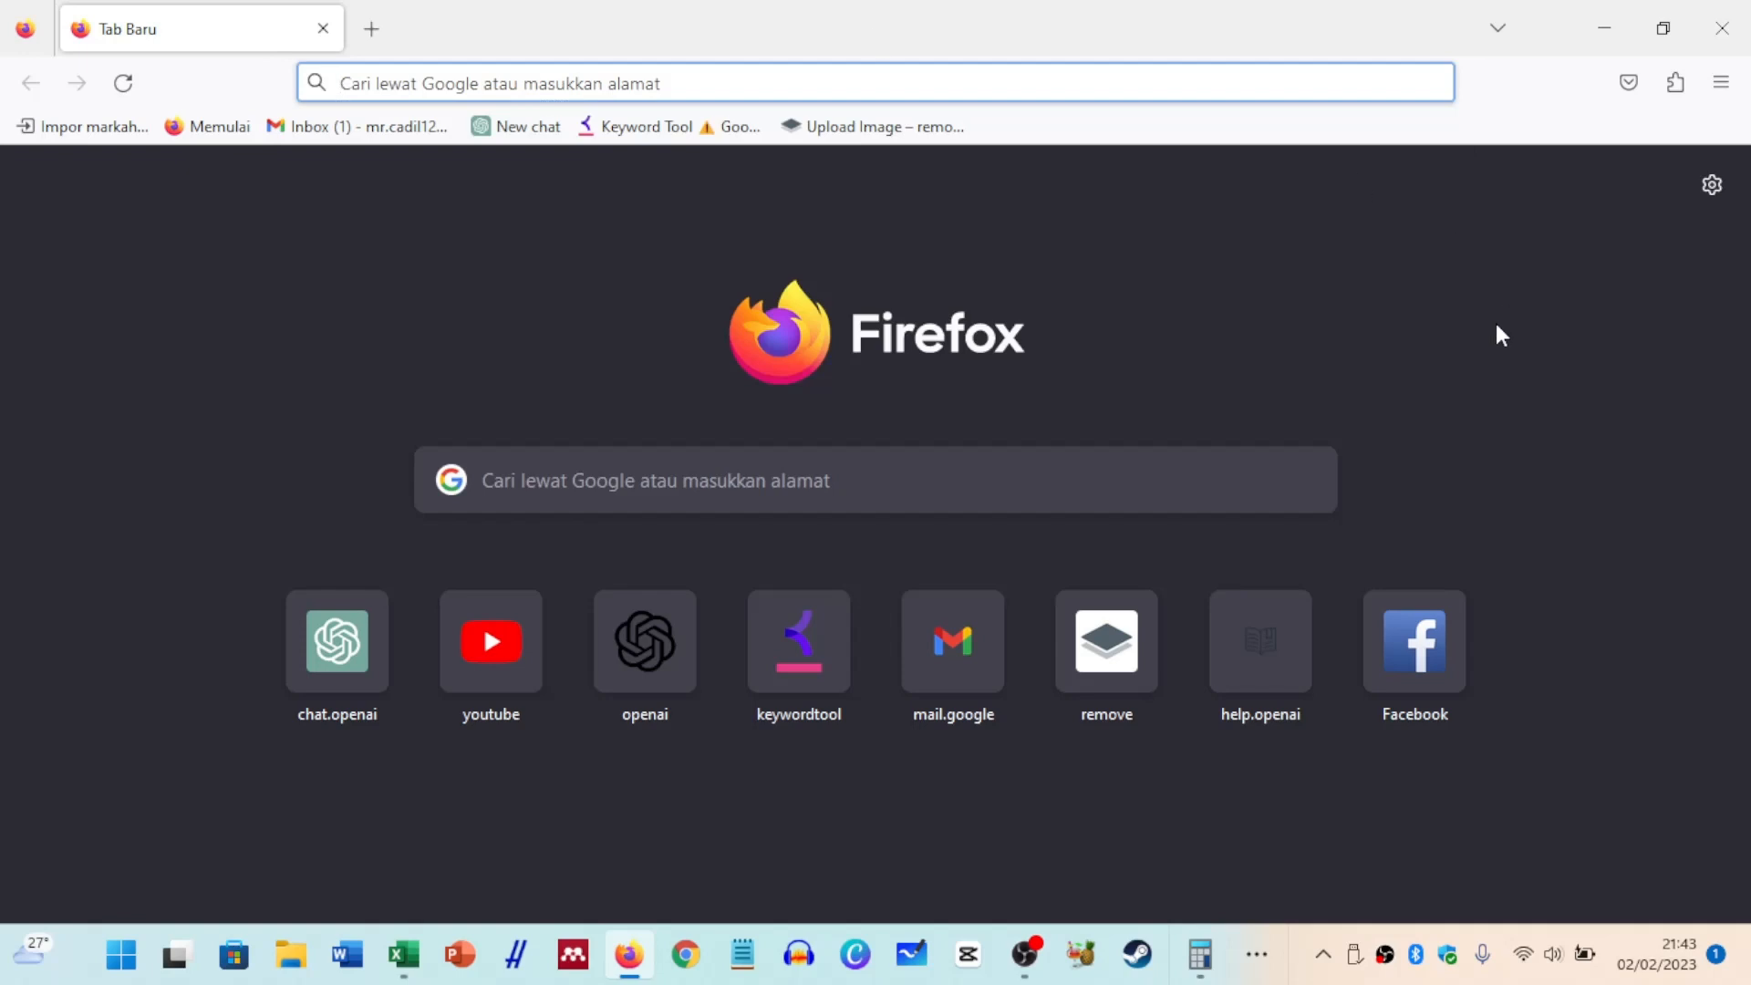
{"action": "type", "text": "hasil"}
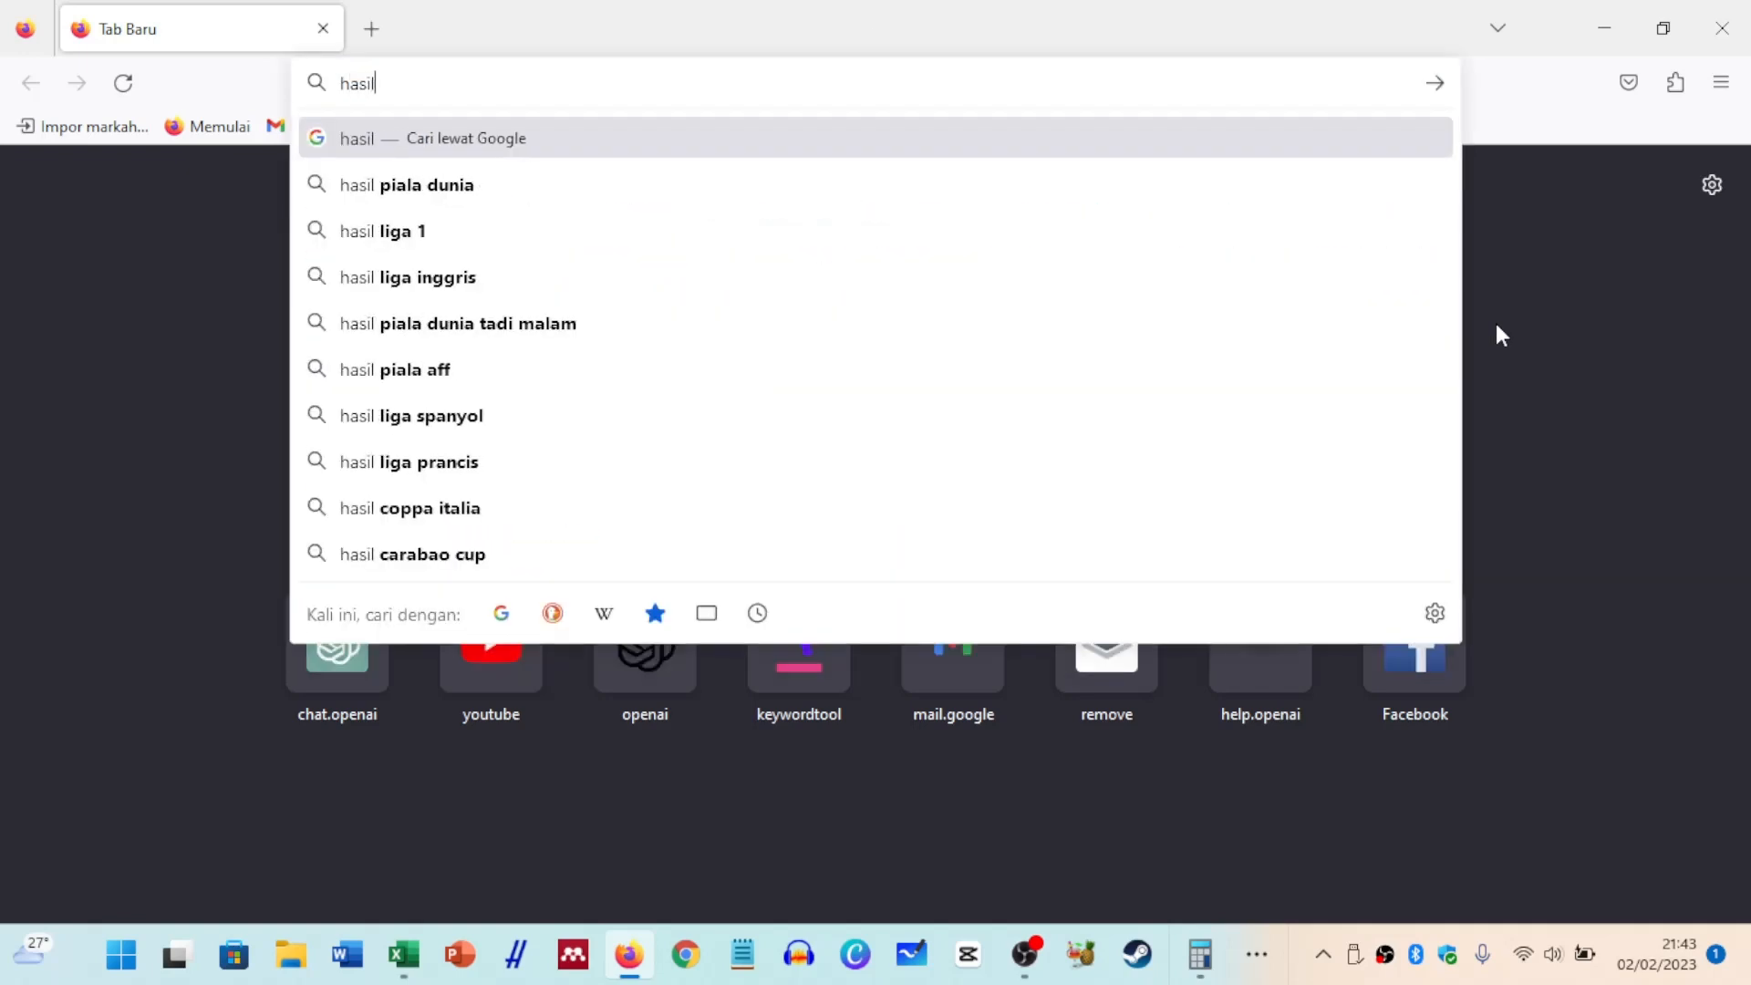
{"action": "type", "text": " pengu"}
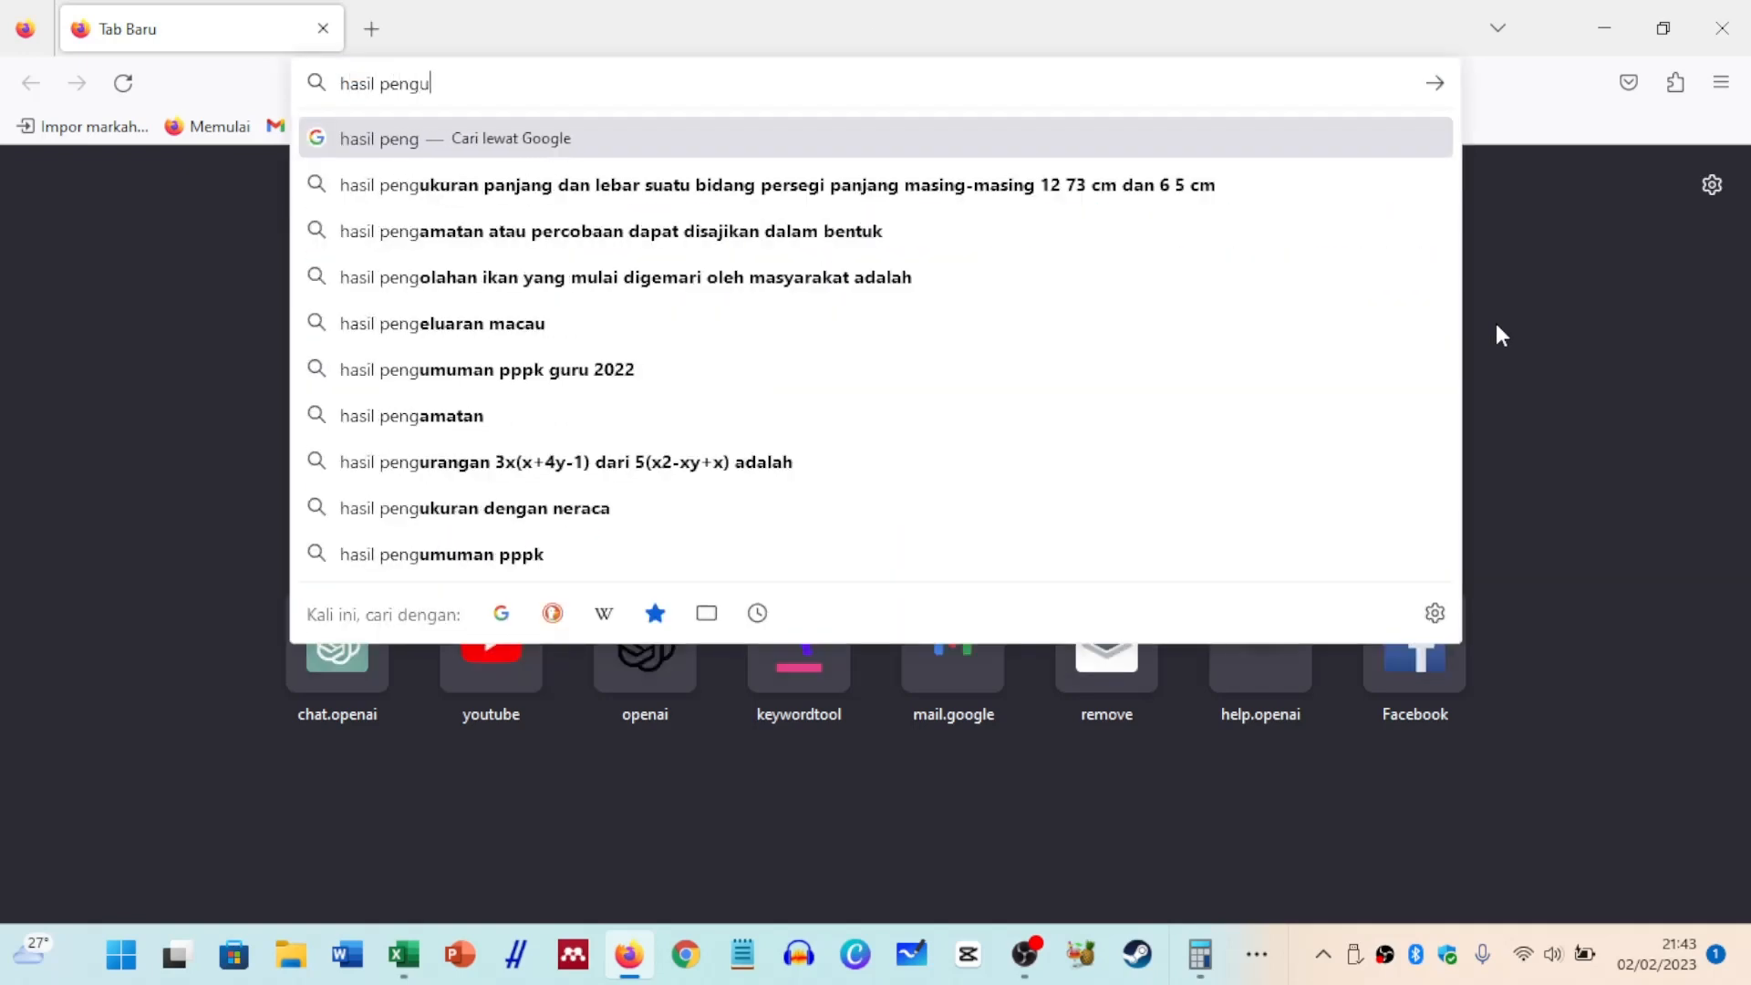
{"action": "type", "text": "kuran spekt"}
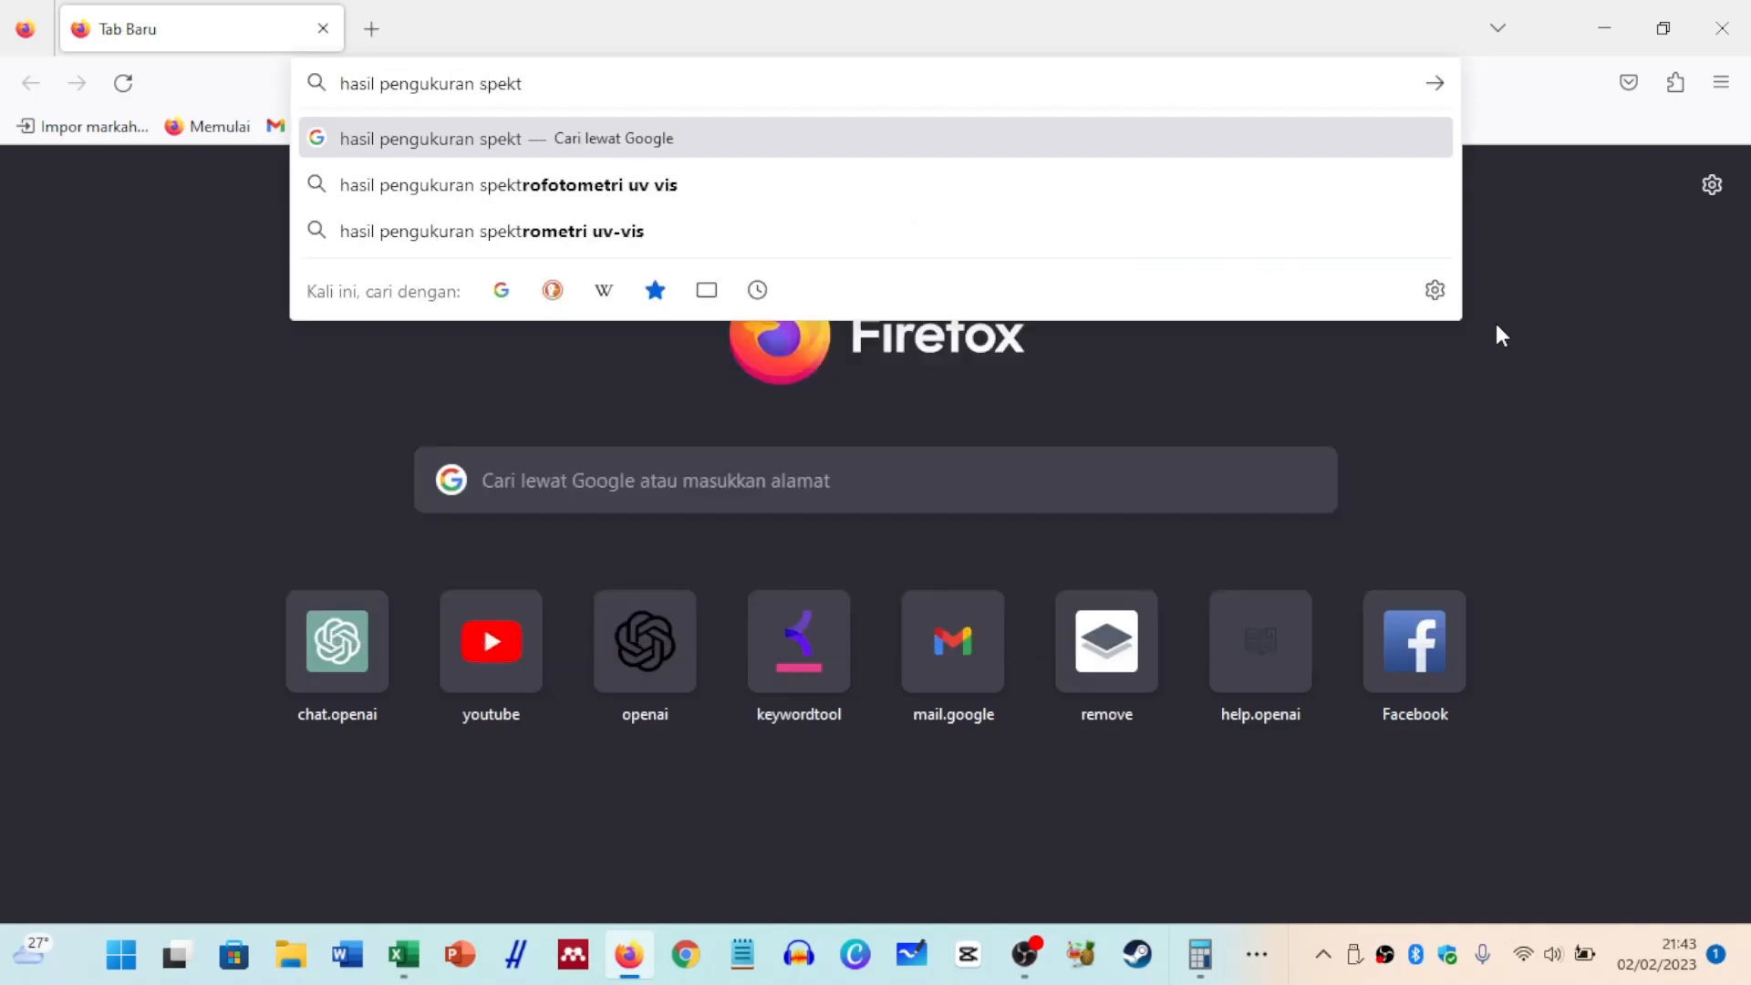
{"action": "key", "text": "Down"}
{"action": "key", "text": "Return"}
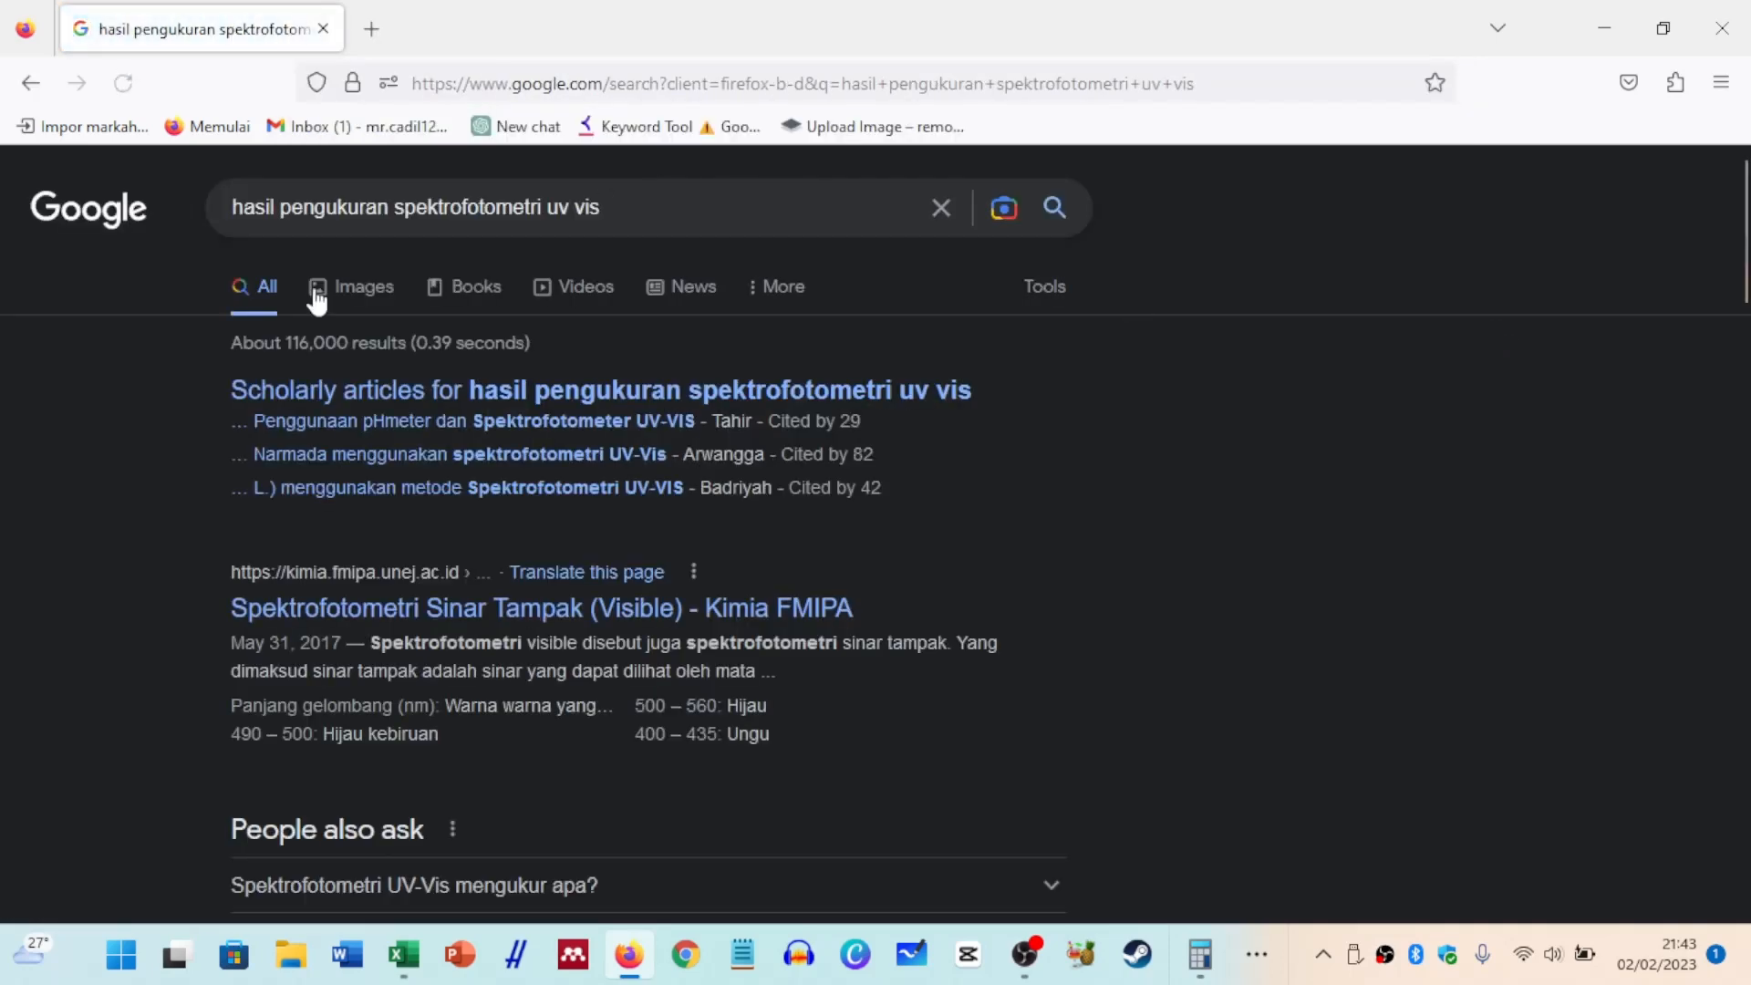
{"action": "left_click", "coordinate": [351, 288]}
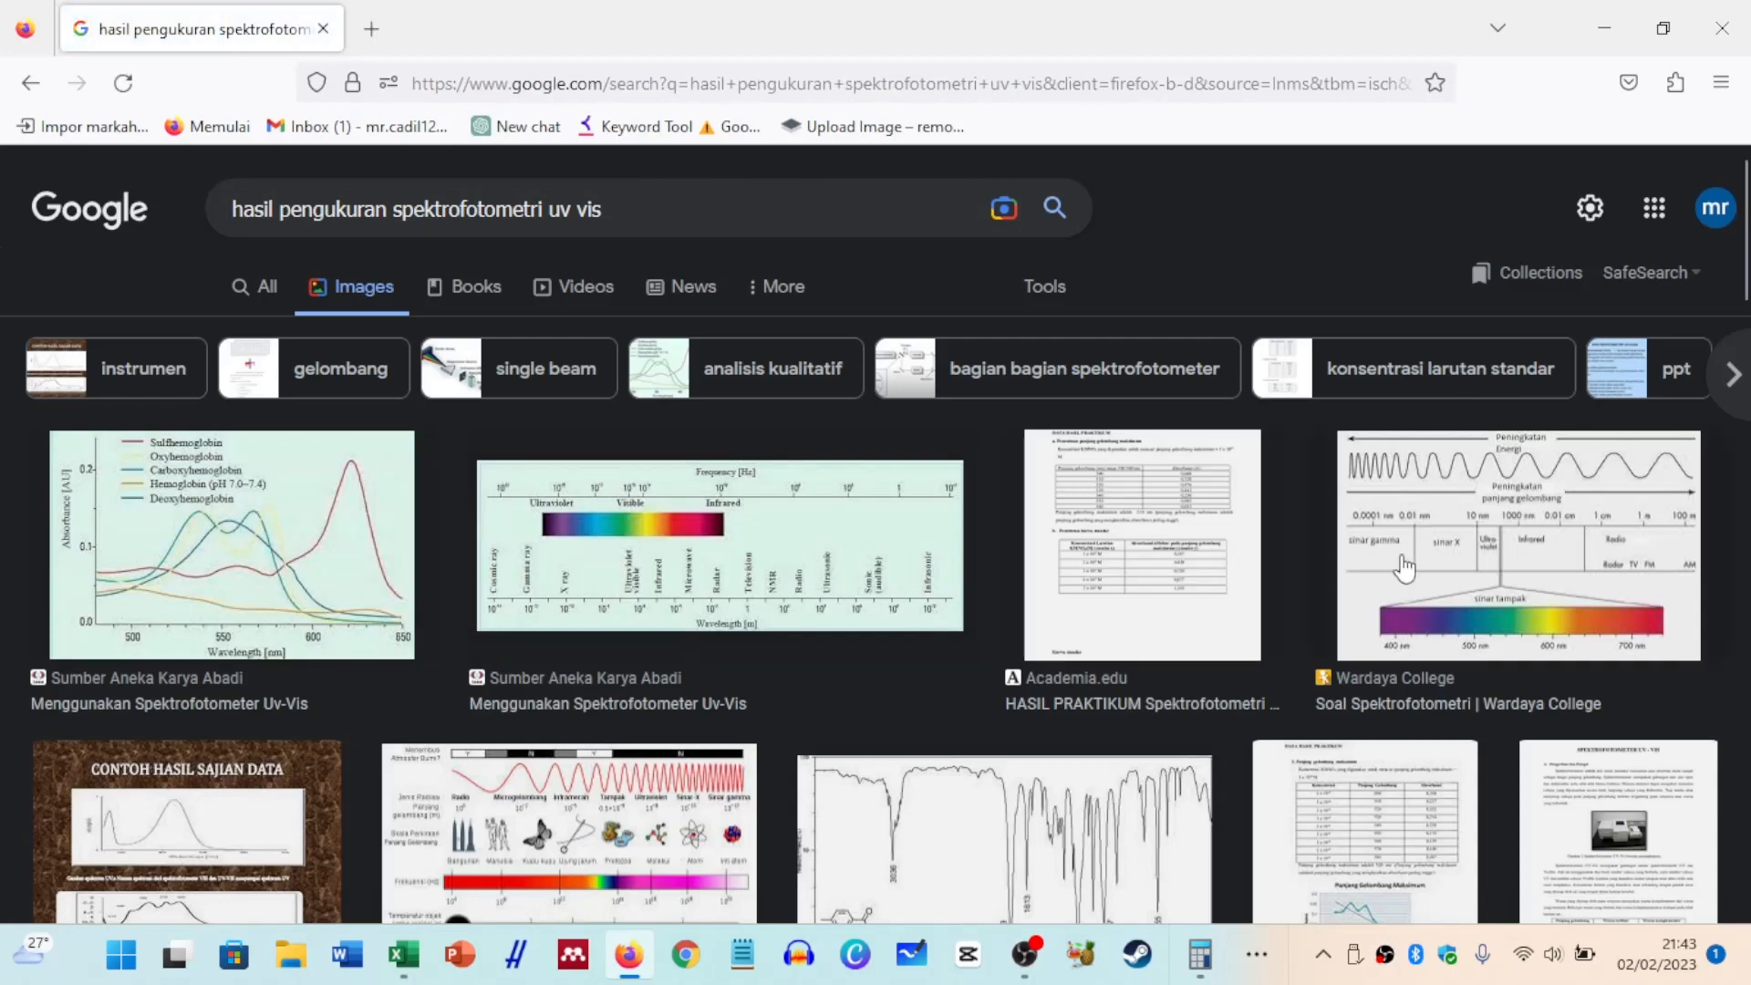
Preview the WordPress absorption curve from the image results, and the related Portal Jurnal Malahayati spectrum.
{"action": "scroll", "coordinate": [661, 573], "scroll_direction": "down", "scroll_amount": 9}
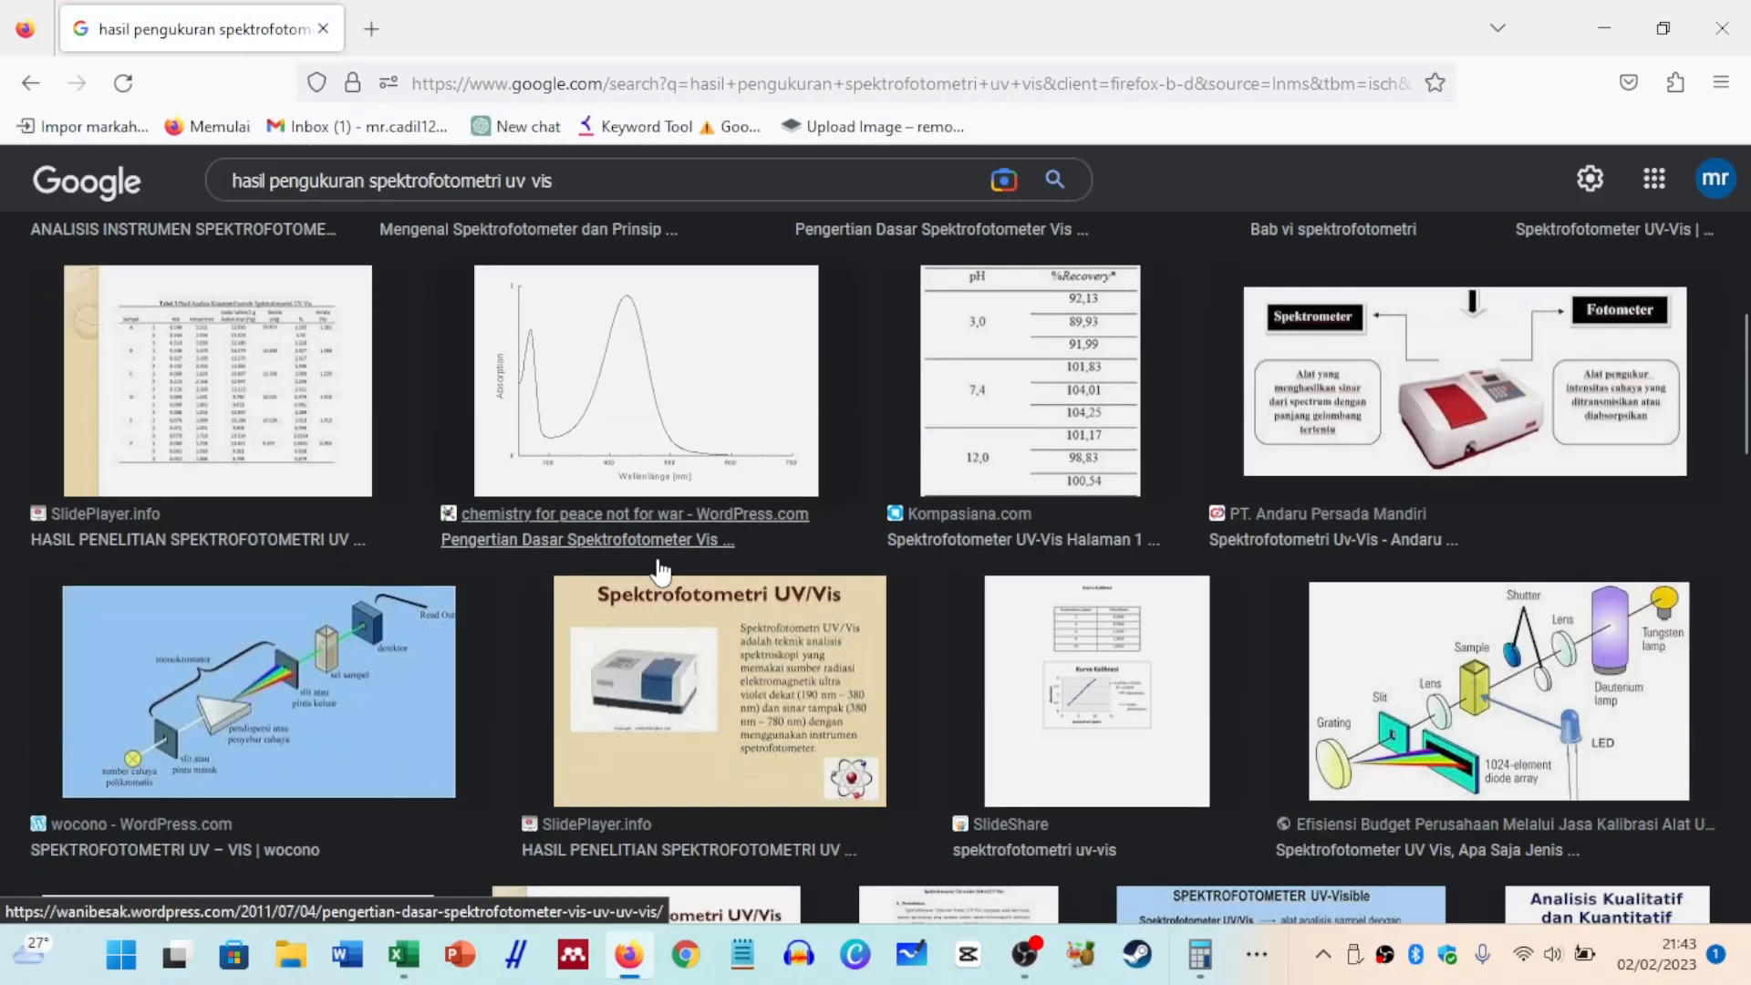
{"action": "left_click", "coordinate": [661, 573]}
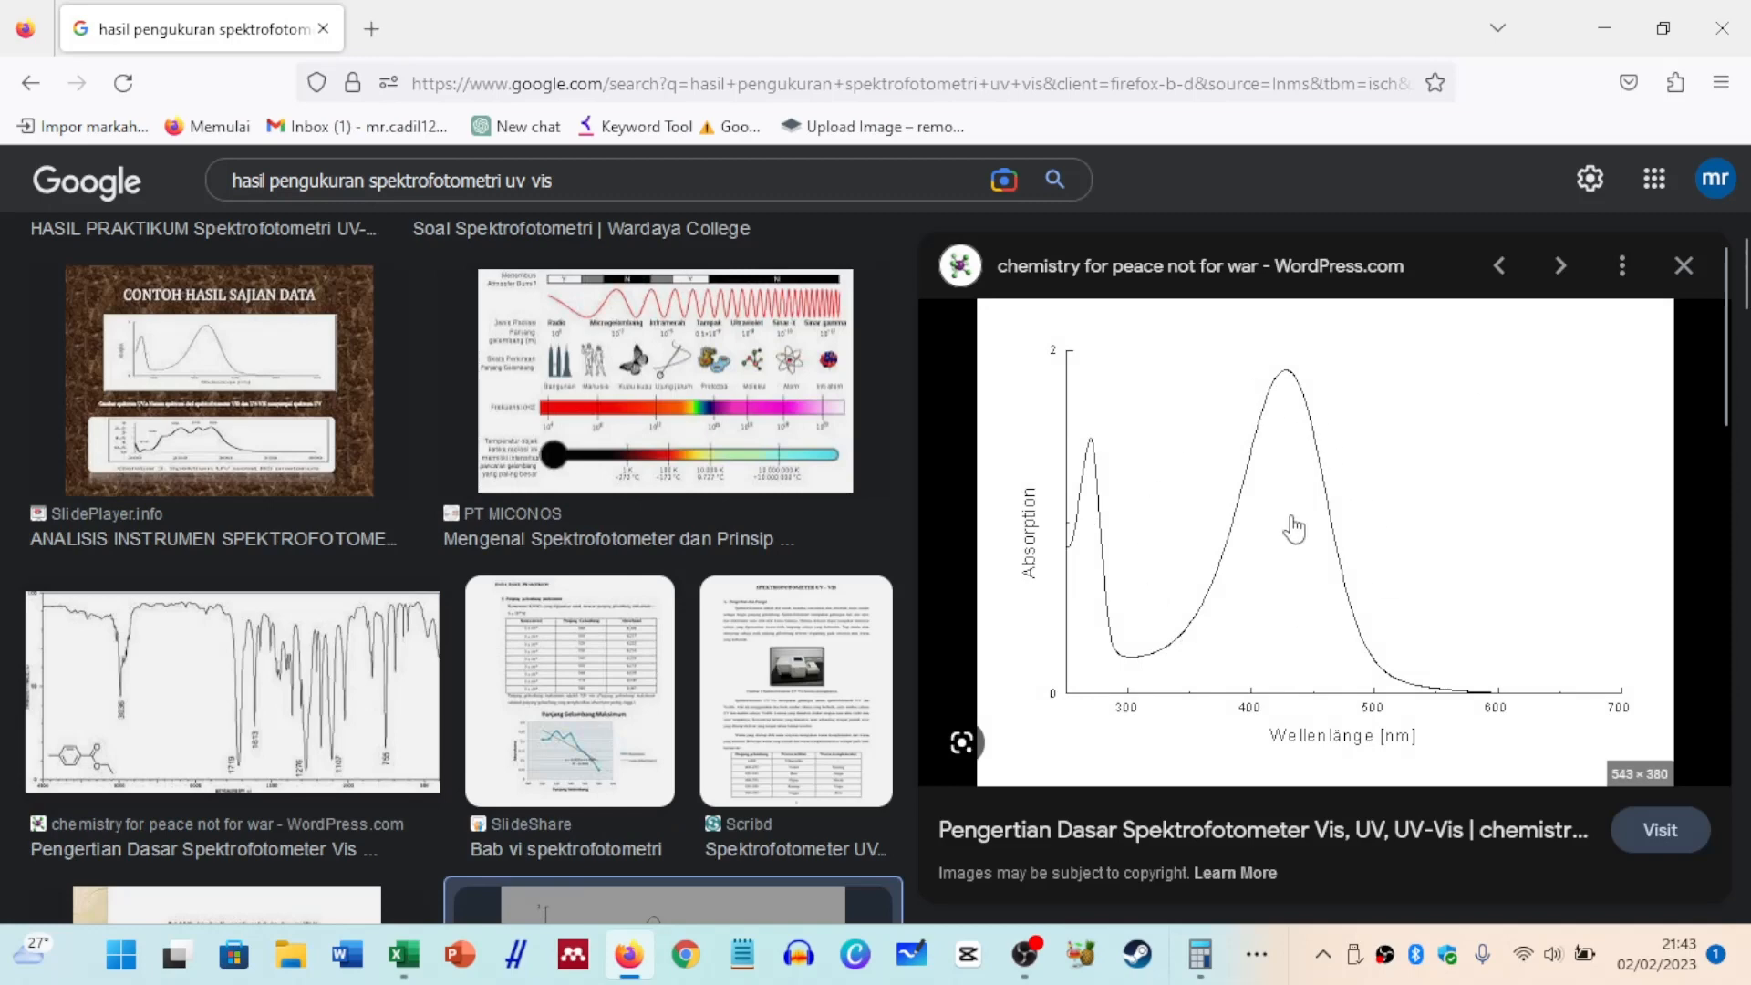
{"action": "scroll", "coordinate": [1277, 584], "scroll_direction": "down", "scroll_amount": 5}
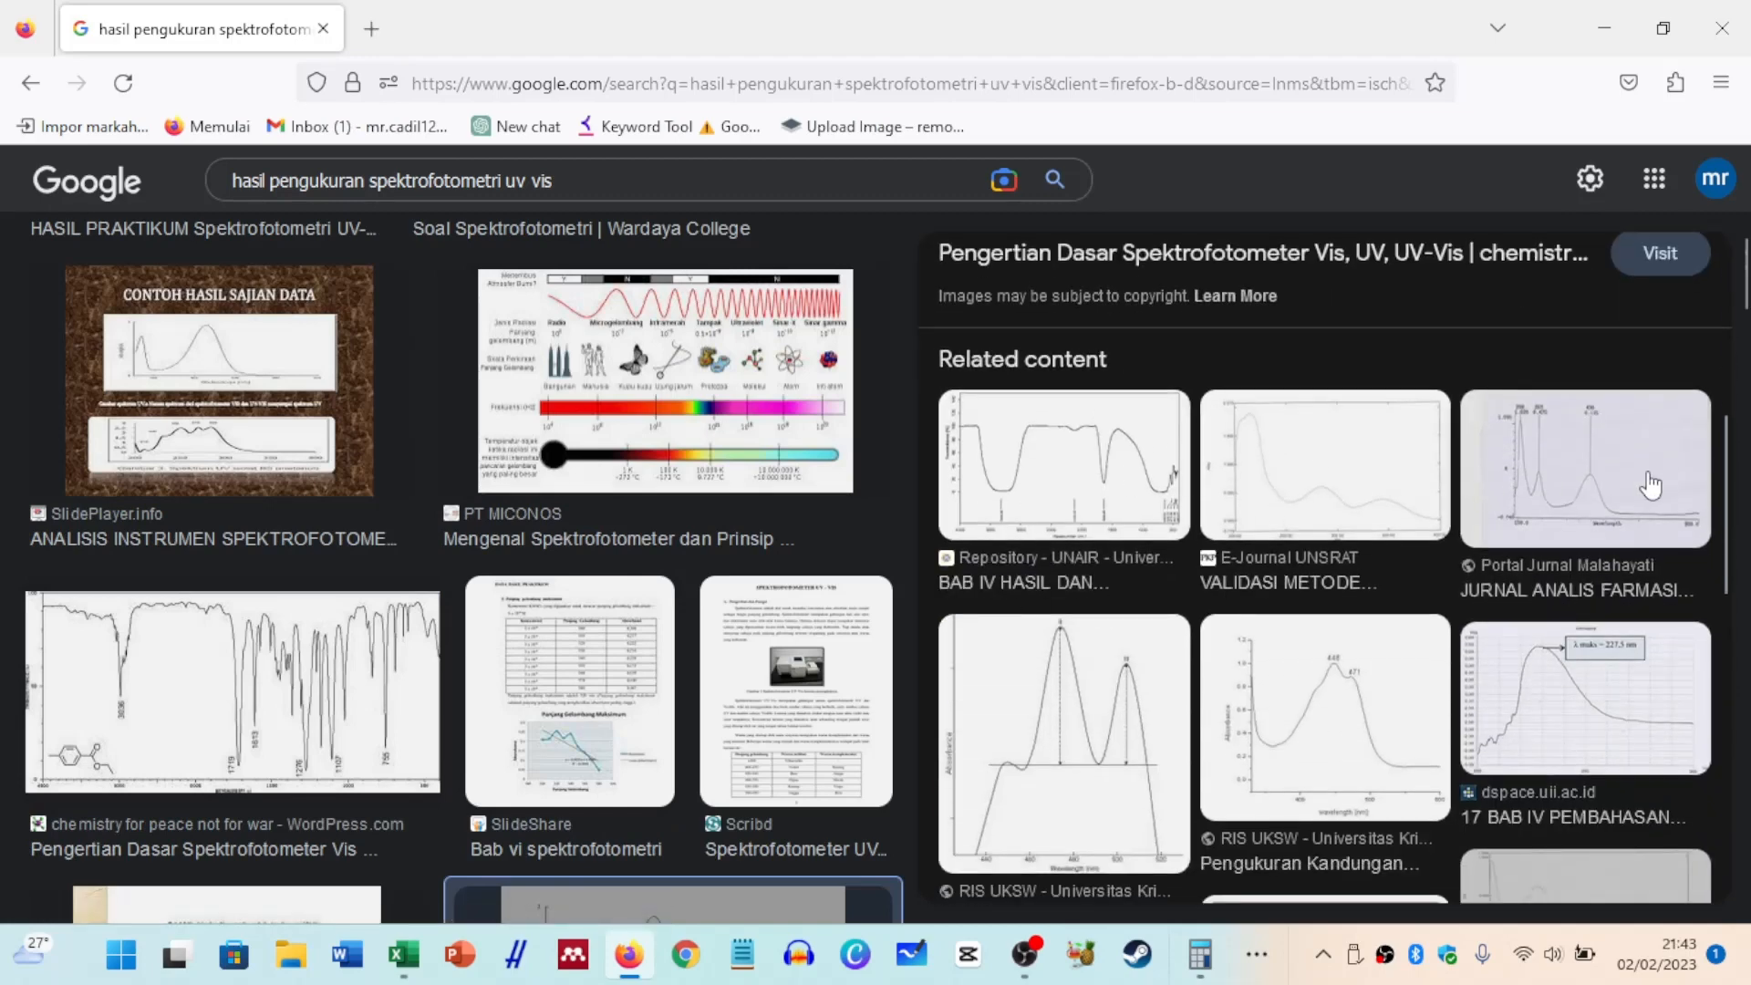
{"action": "left_click", "coordinate": [1595, 469]}
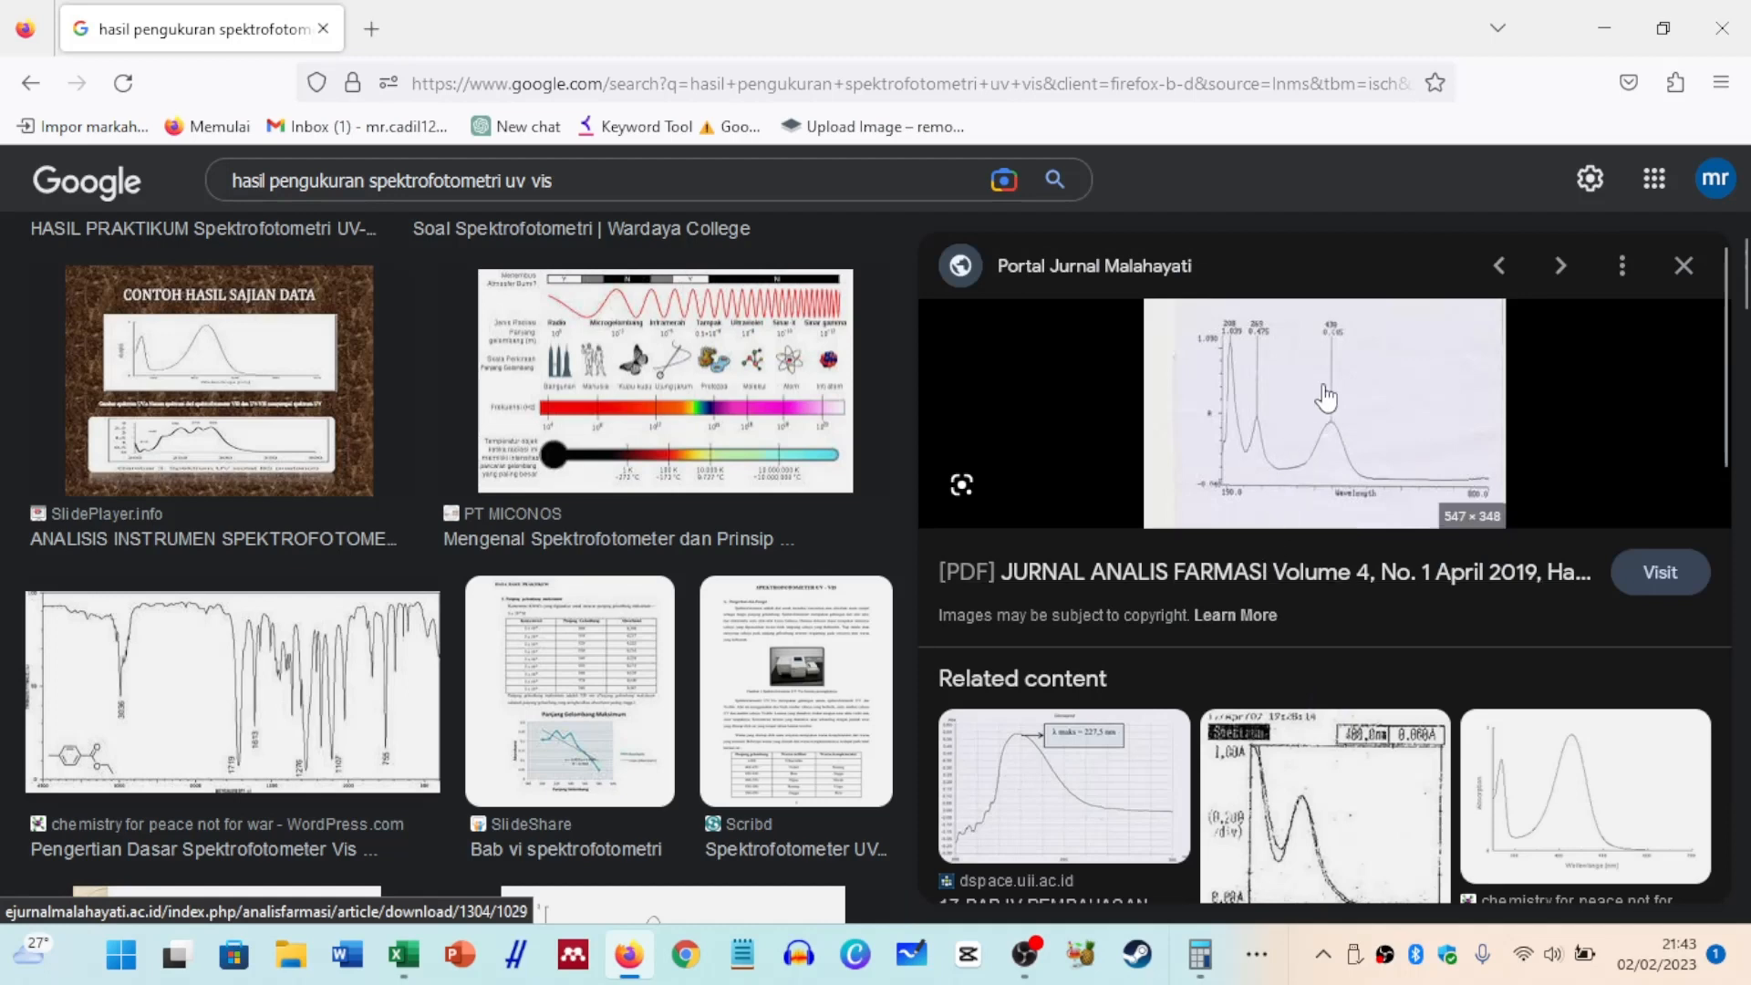
Open the RIS UKSW provitamin A absorbance spectrum image in a new tab and return to the image results.
{"action": "scroll", "coordinate": [1335, 538], "scroll_direction": "down", "scroll_amount": 6}
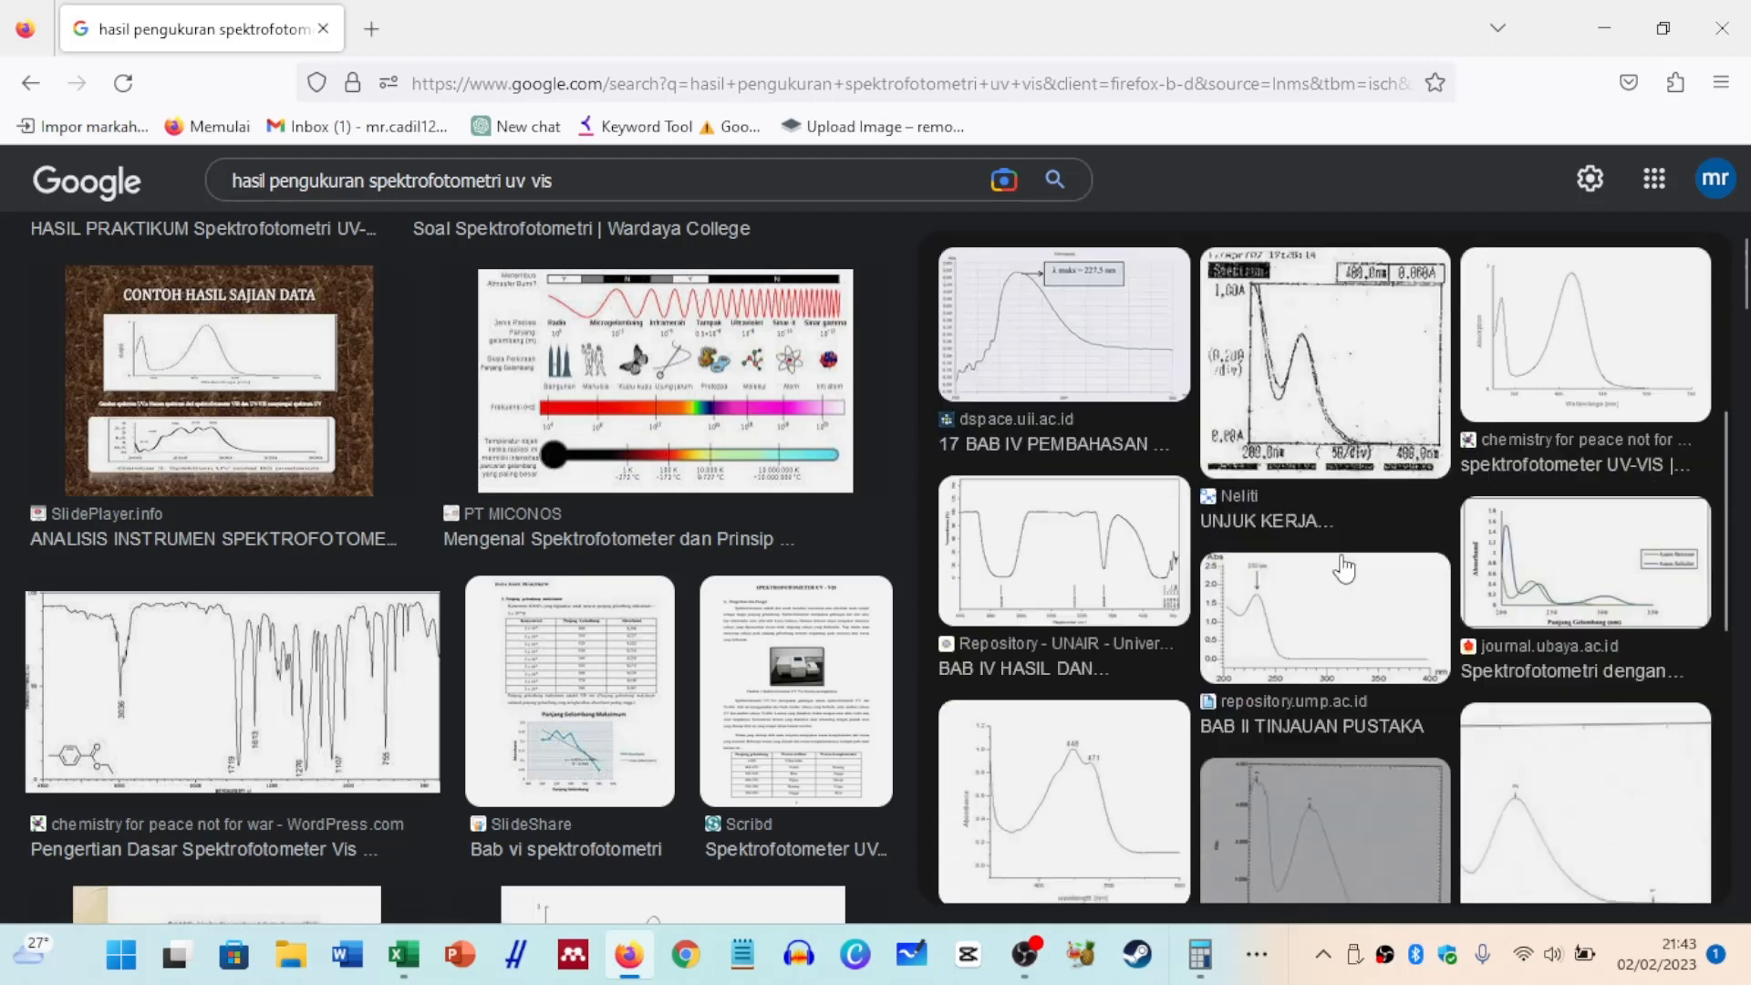
{"action": "scroll", "coordinate": [1322, 547], "scroll_direction": "down", "scroll_amount": 1}
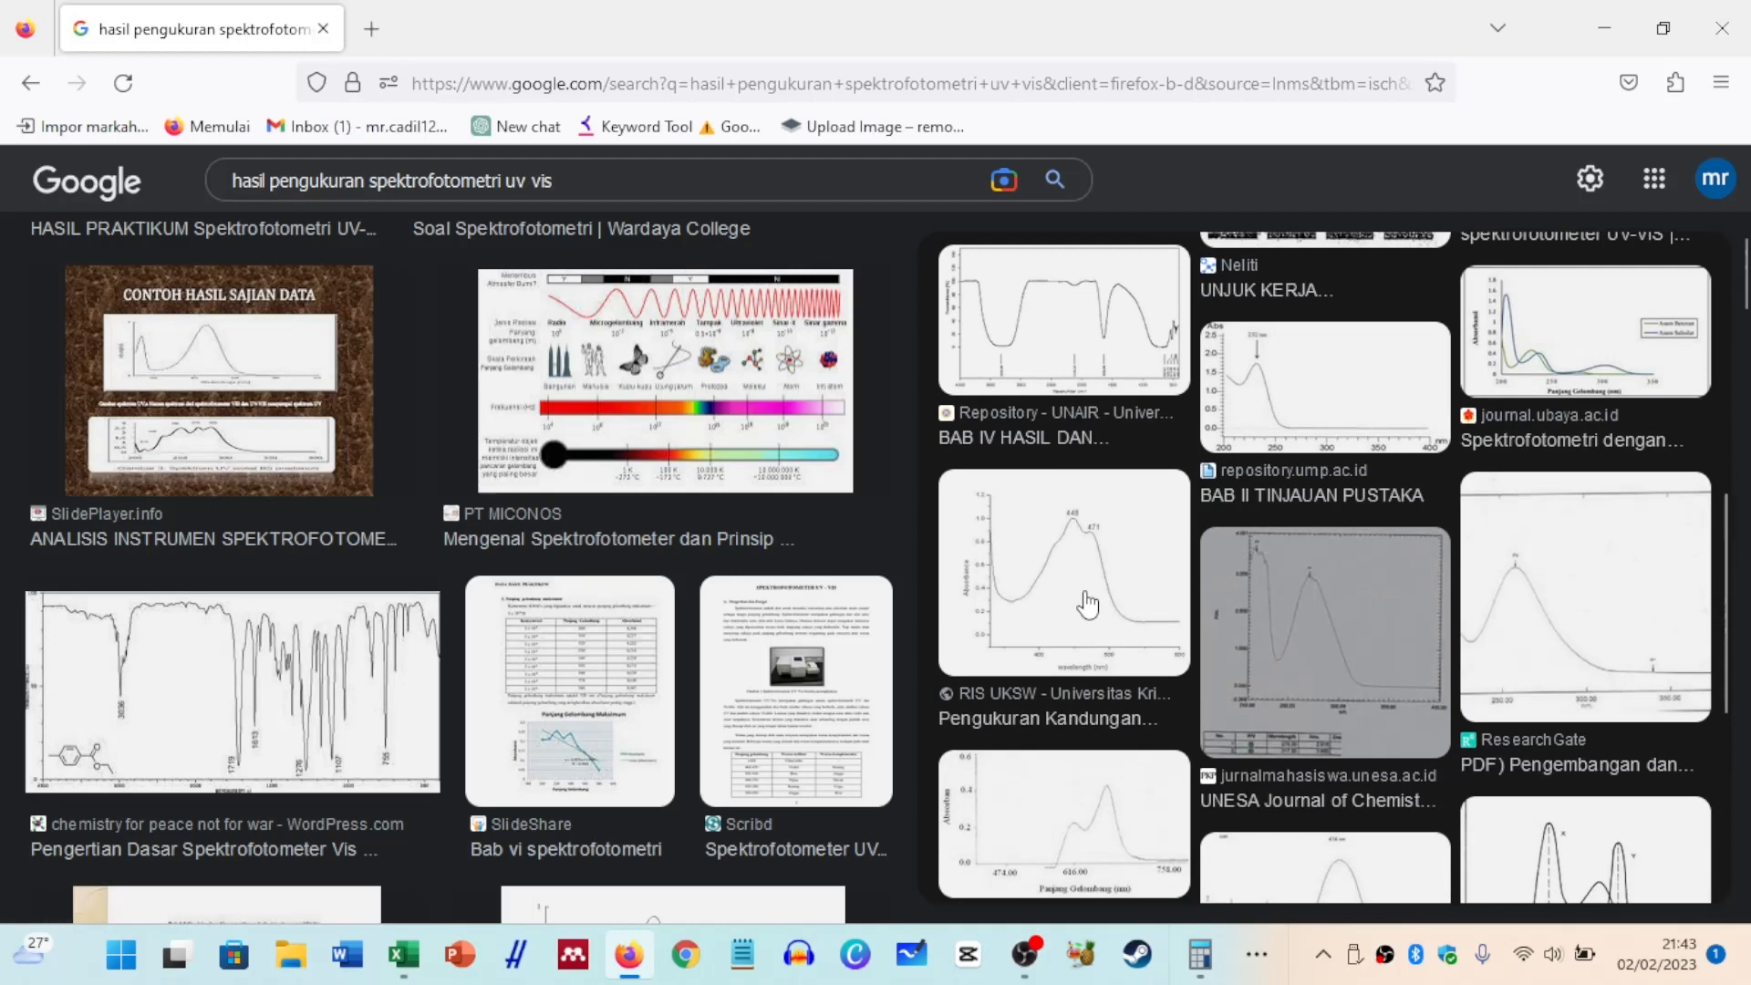
{"action": "left_click", "coordinate": [1167, 538]}
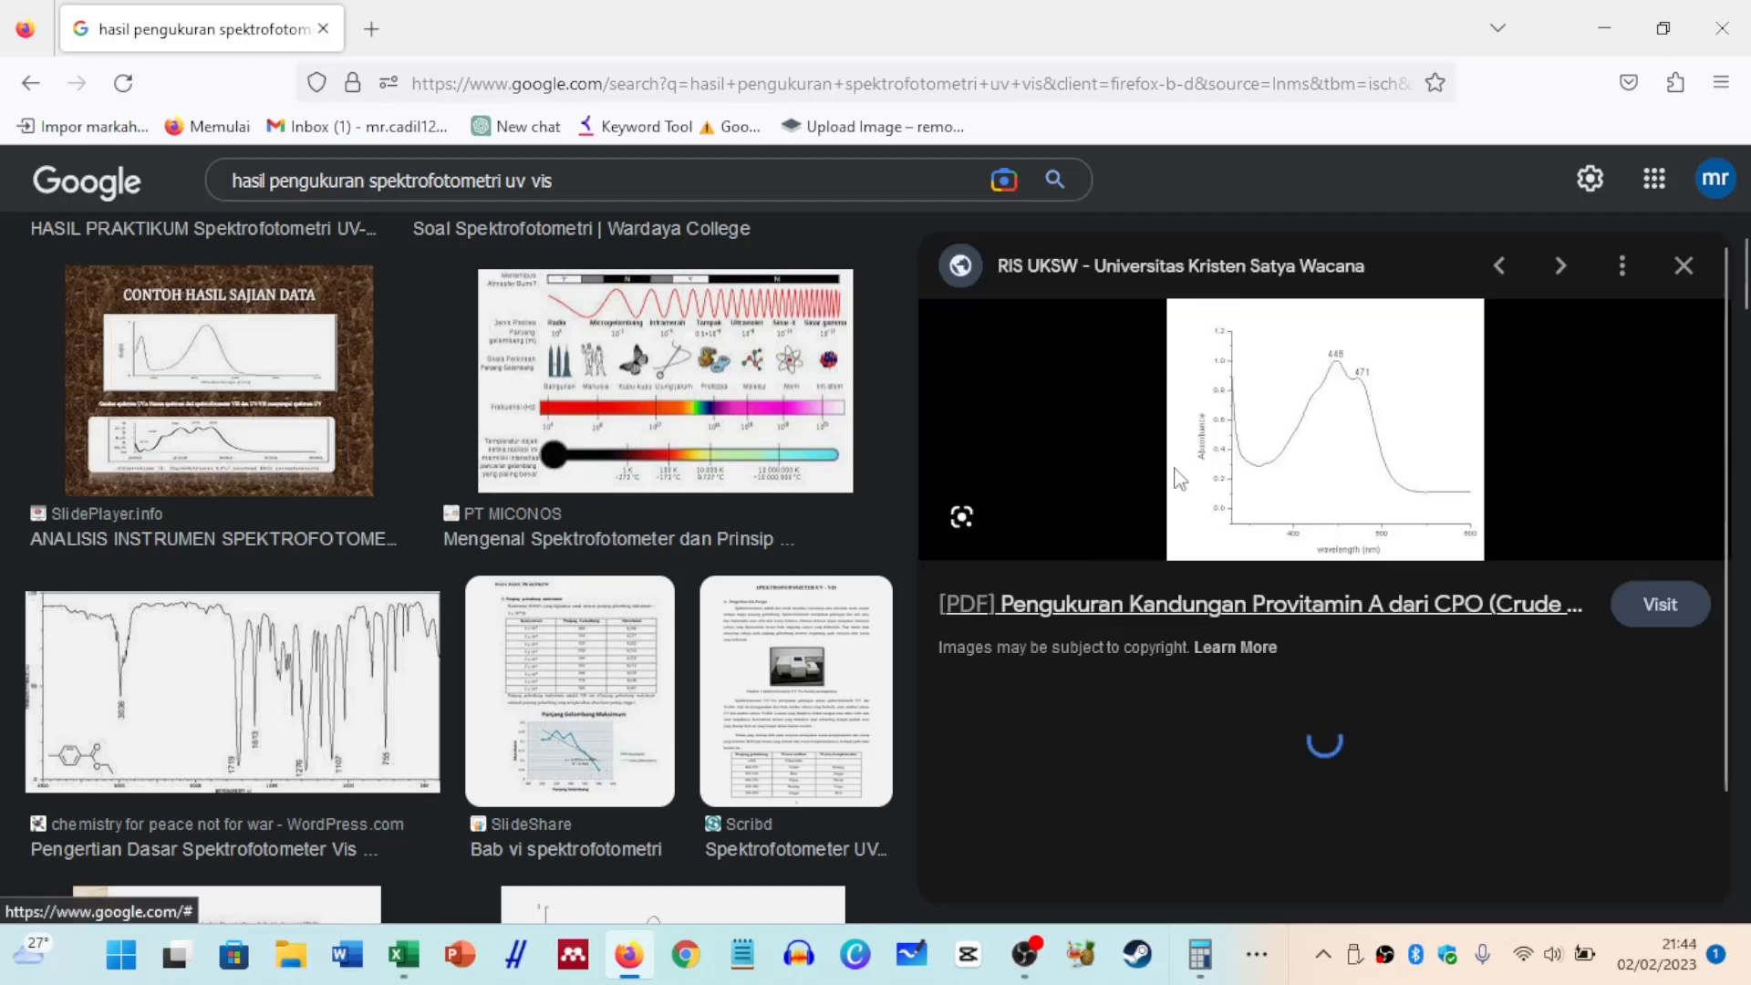
{"action": "right_click", "coordinate": [1331, 456]}
{"action": "left_click", "coordinate": [1425, 711]}
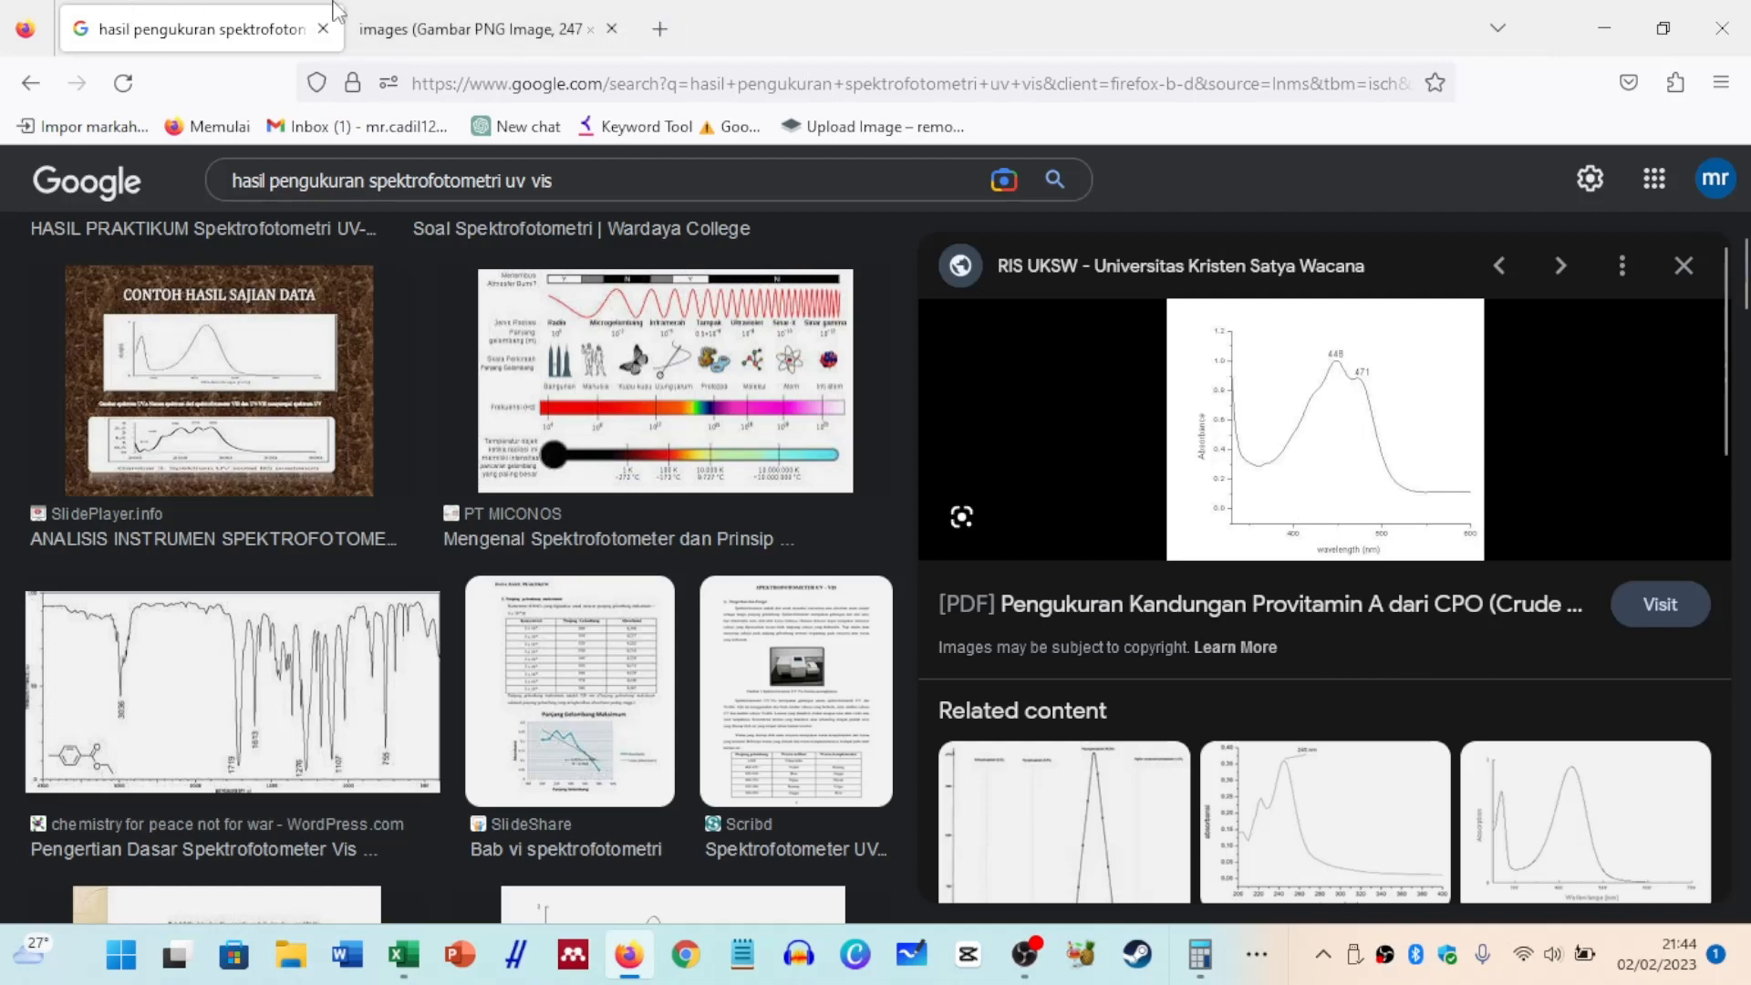
{"action": "left_click", "coordinate": [434, 13]}
{"action": "left_click", "coordinate": [201, 28]}
Look through the image results for a clearer UV-Vis spectrum and preview the isoprene spectrum from staffnew.uny.ac.id.
{"action": "scroll", "coordinate": [1140, 611], "scroll_direction": "down", "scroll_amount": 7}
{"action": "scroll", "coordinate": [1272, 598], "scroll_direction": "down", "scroll_amount": 5}
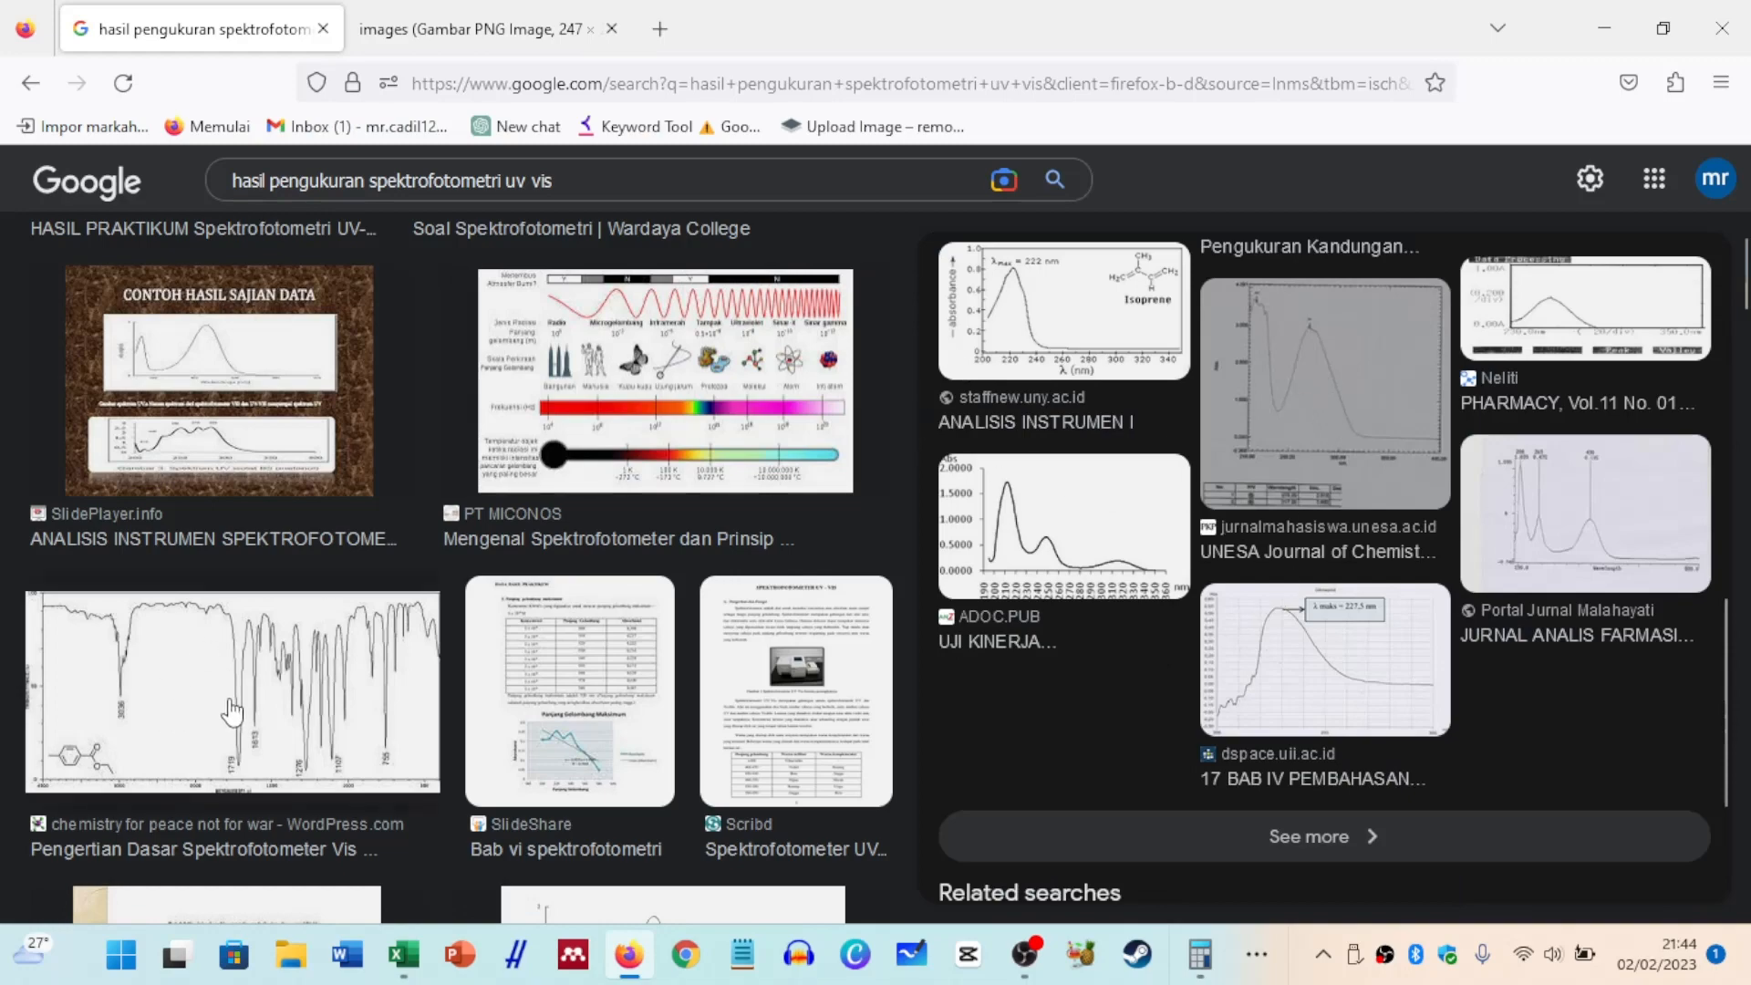
{"action": "scroll", "coordinate": [325, 584], "scroll_direction": "down", "scroll_amount": 5}
{"action": "scroll", "coordinate": [492, 547], "scroll_direction": "down", "scroll_amount": 5}
{"action": "scroll", "coordinate": [493, 546], "scroll_direction": "down", "scroll_amount": 2}
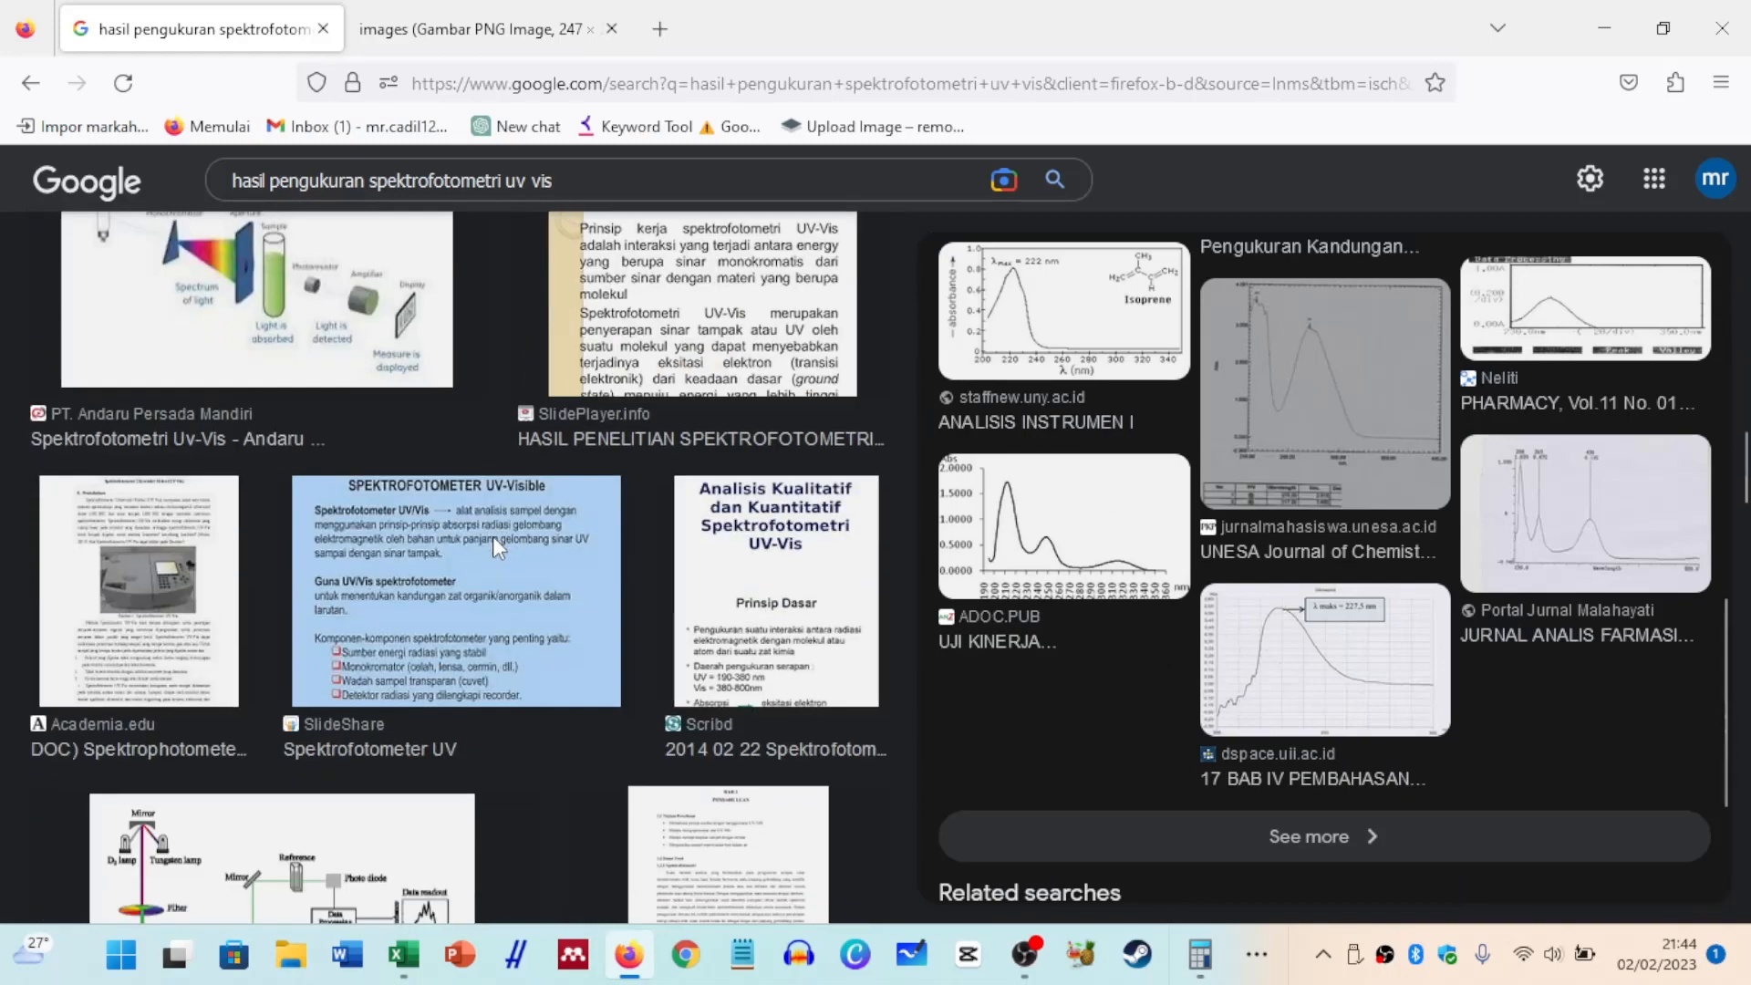
{"action": "scroll", "coordinate": [638, 625], "scroll_direction": "down", "scroll_amount": 5}
{"action": "scroll", "coordinate": [643, 634], "scroll_direction": "up", "scroll_amount": 10}
{"action": "scroll", "coordinate": [643, 633], "scroll_direction": "up", "scroll_amount": 5}
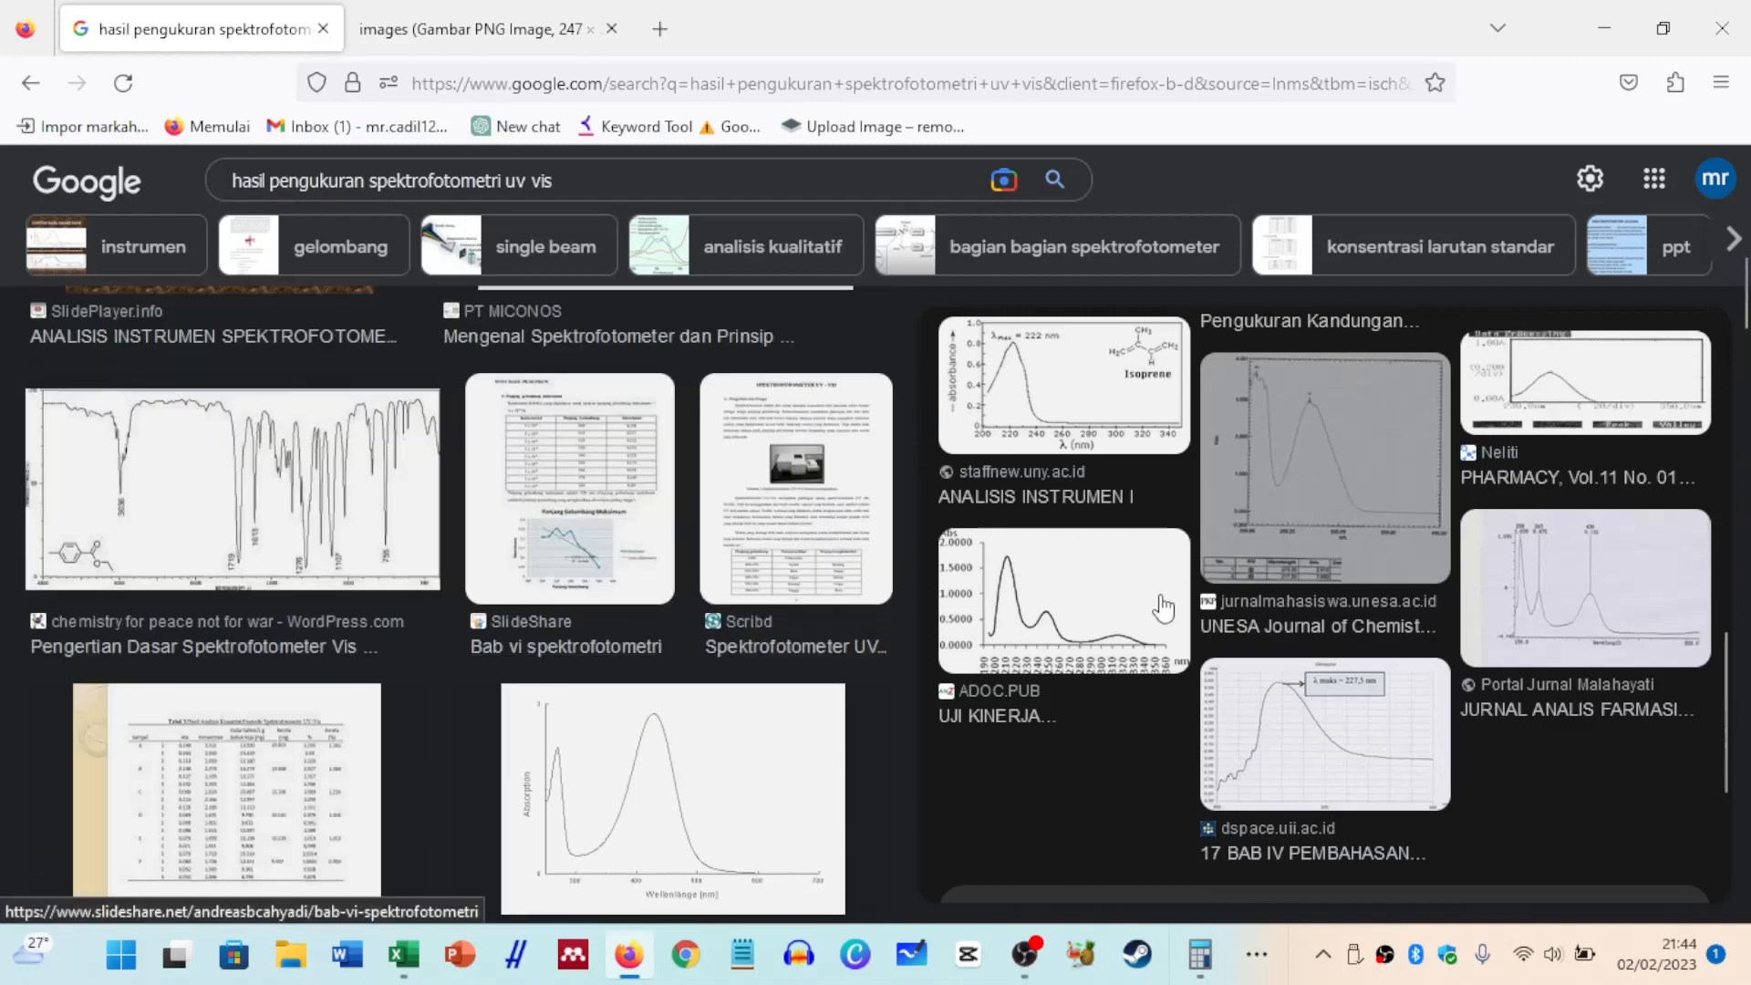
{"action": "scroll", "coordinate": [1158, 589], "scroll_direction": "up", "scroll_amount": 8}
{"action": "scroll", "coordinate": [1163, 606], "scroll_direction": "down", "scroll_amount": 5}
{"action": "scroll", "coordinate": [1163, 606], "scroll_direction": "up", "scroll_amount": 2}
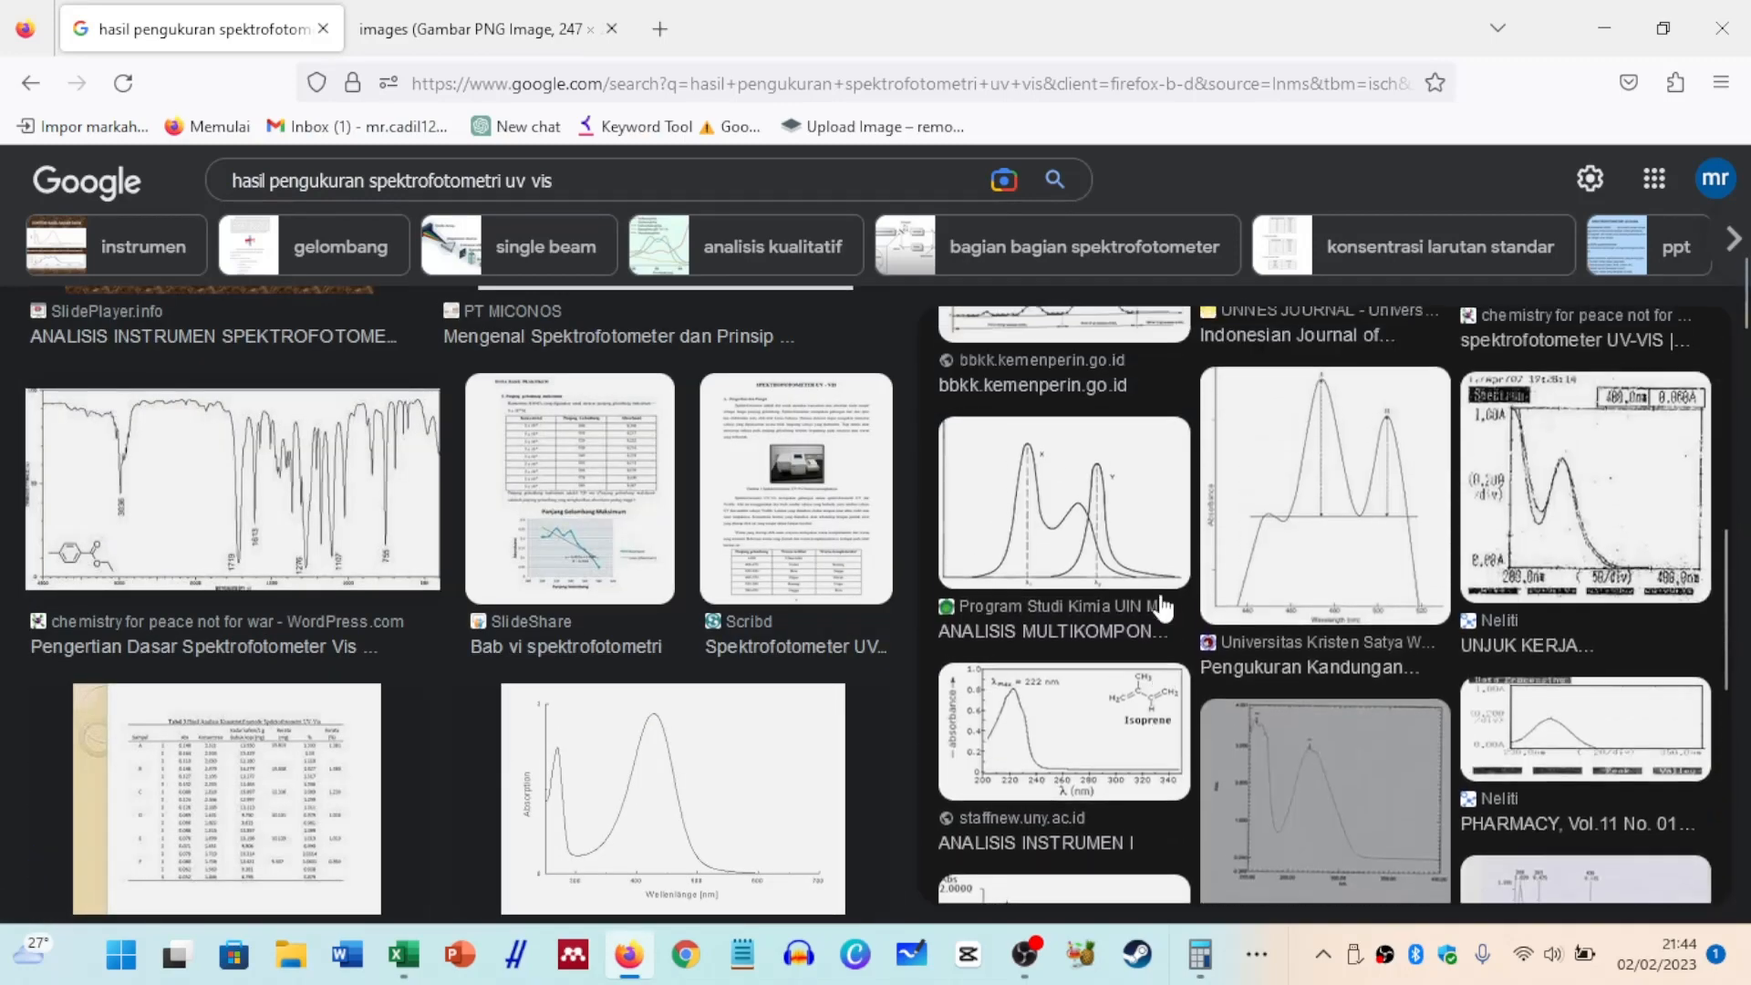
{"action": "left_click", "coordinate": [1117, 701]}
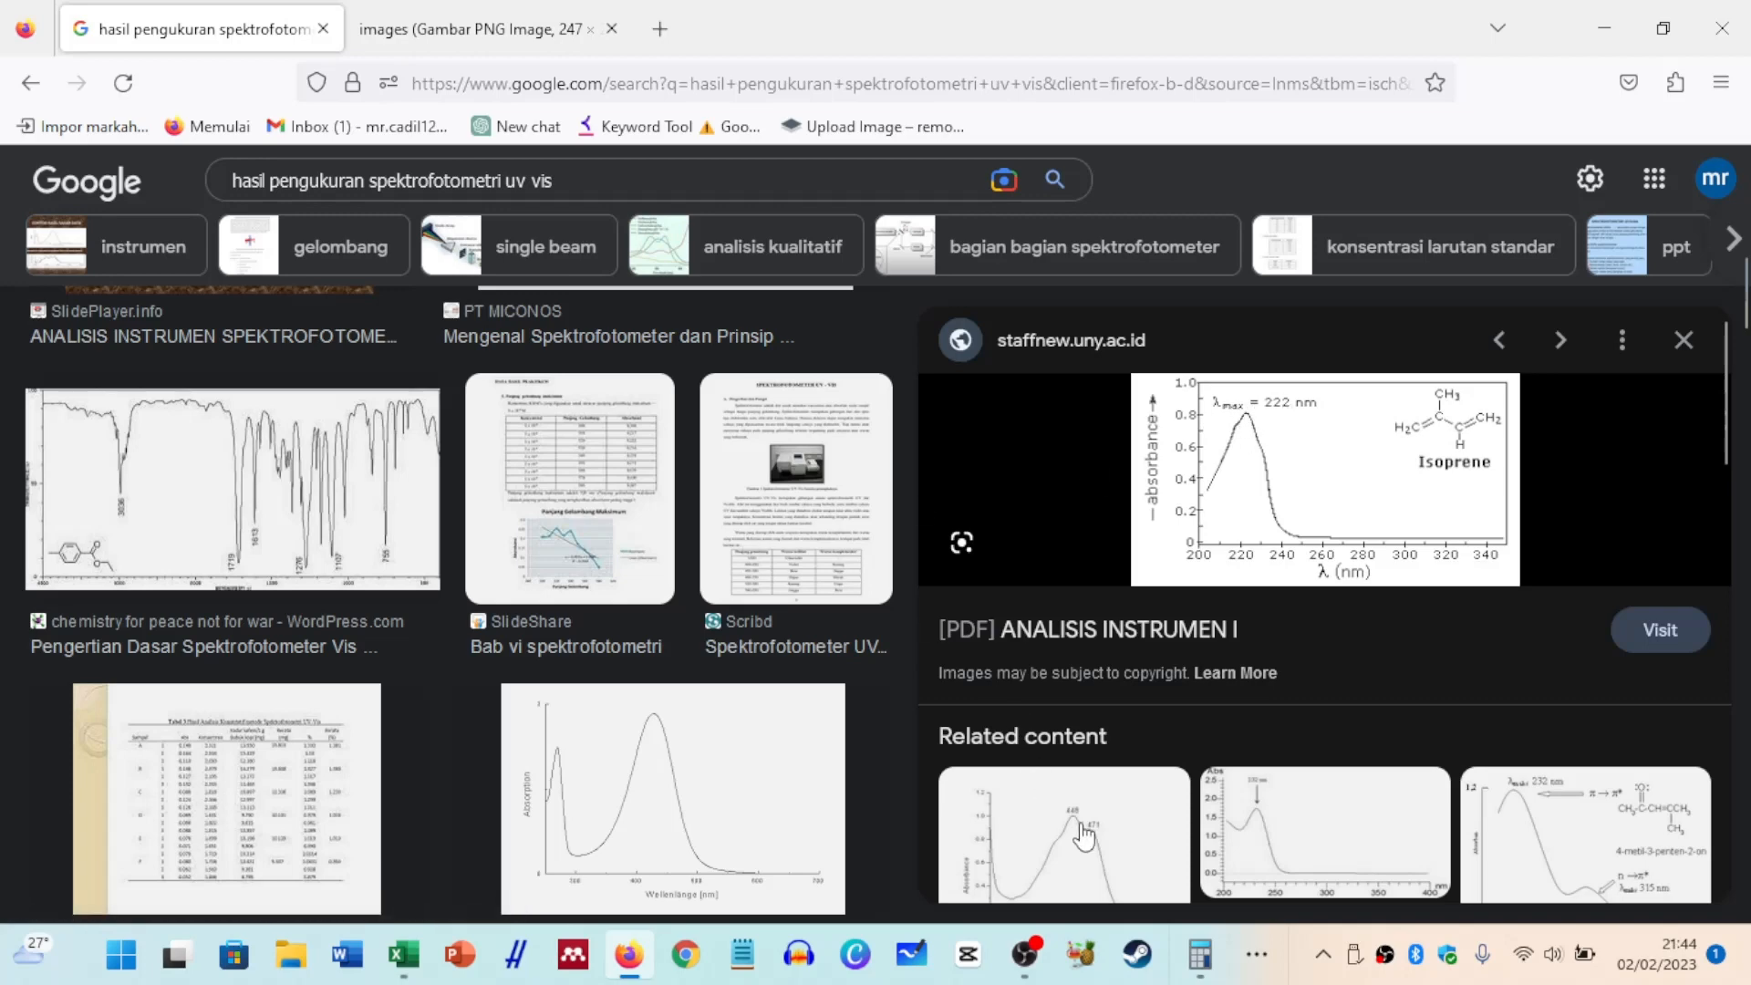
{"action": "scroll", "coordinate": [1083, 834], "scroll_direction": "down", "scroll_amount": 3}
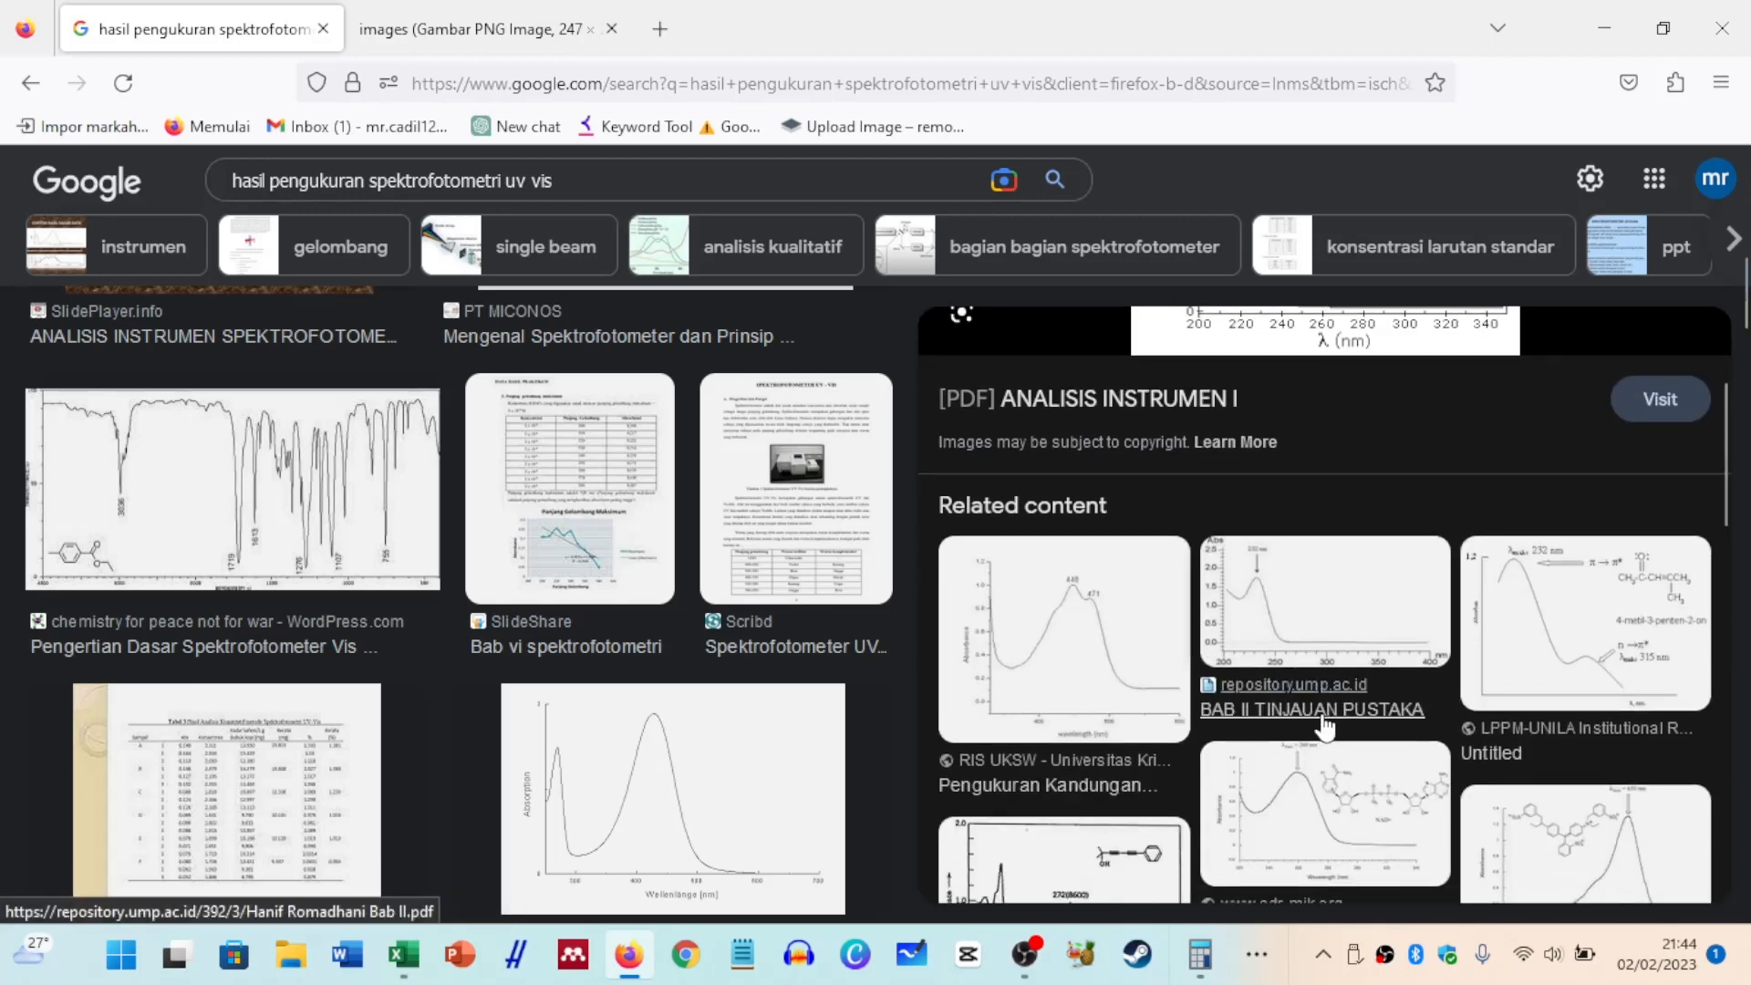
{"action": "left_click", "coordinate": [1326, 797]}
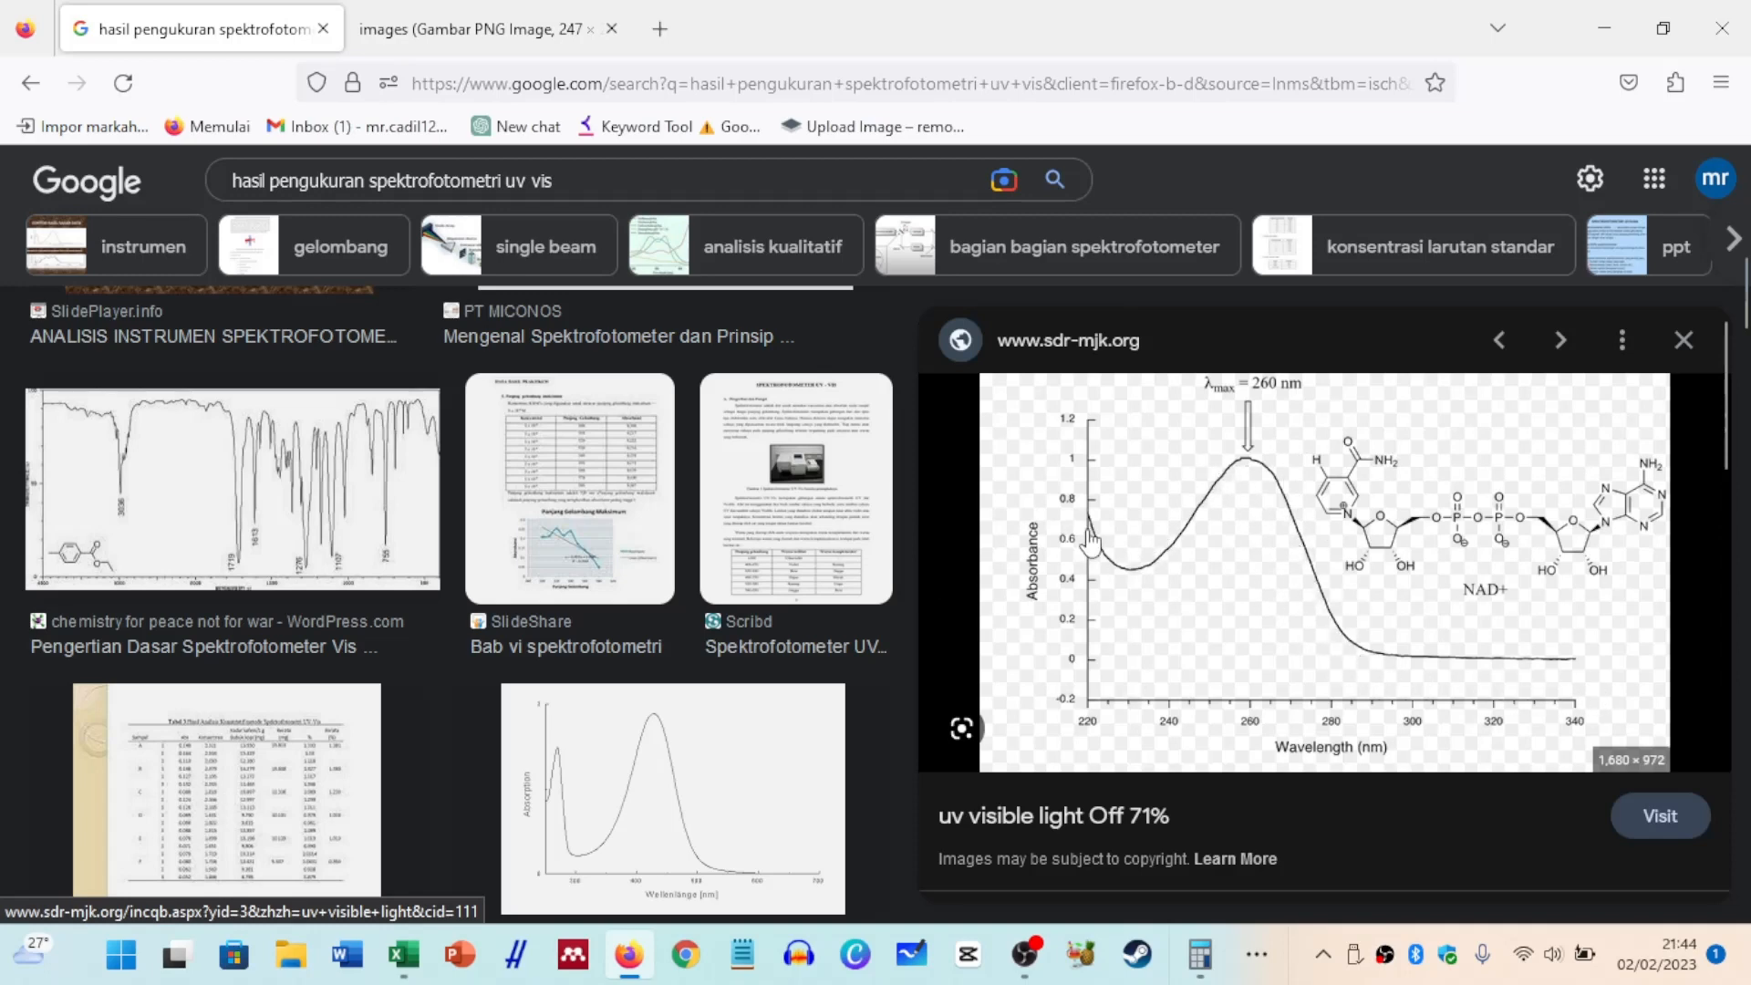
{"action": "scroll", "coordinate": [653, 766], "scroll_direction": "down", "scroll_amount": 3}
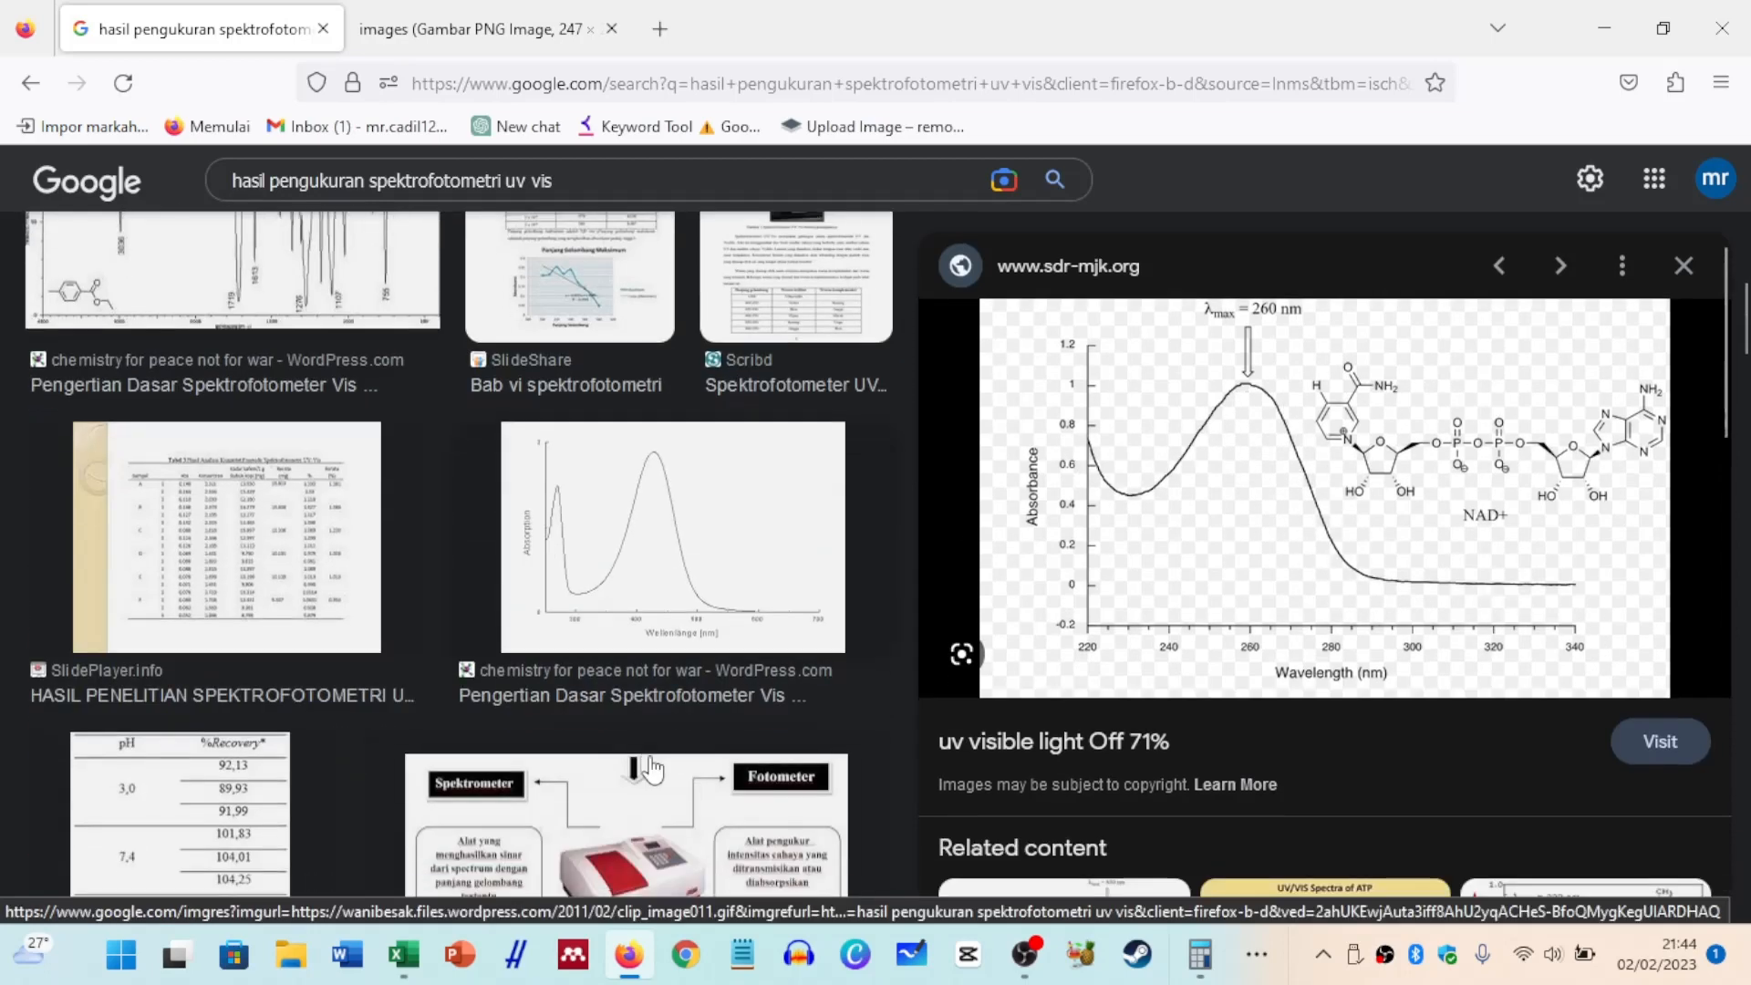
{"action": "scroll", "coordinate": [653, 750], "scroll_direction": "down", "scroll_amount": 4}
{"action": "scroll", "coordinate": [1264, 739], "scroll_direction": "down", "scroll_amount": 6}
{"action": "scroll", "coordinate": [1264, 740], "scroll_direction": "up", "scroll_amount": 2}
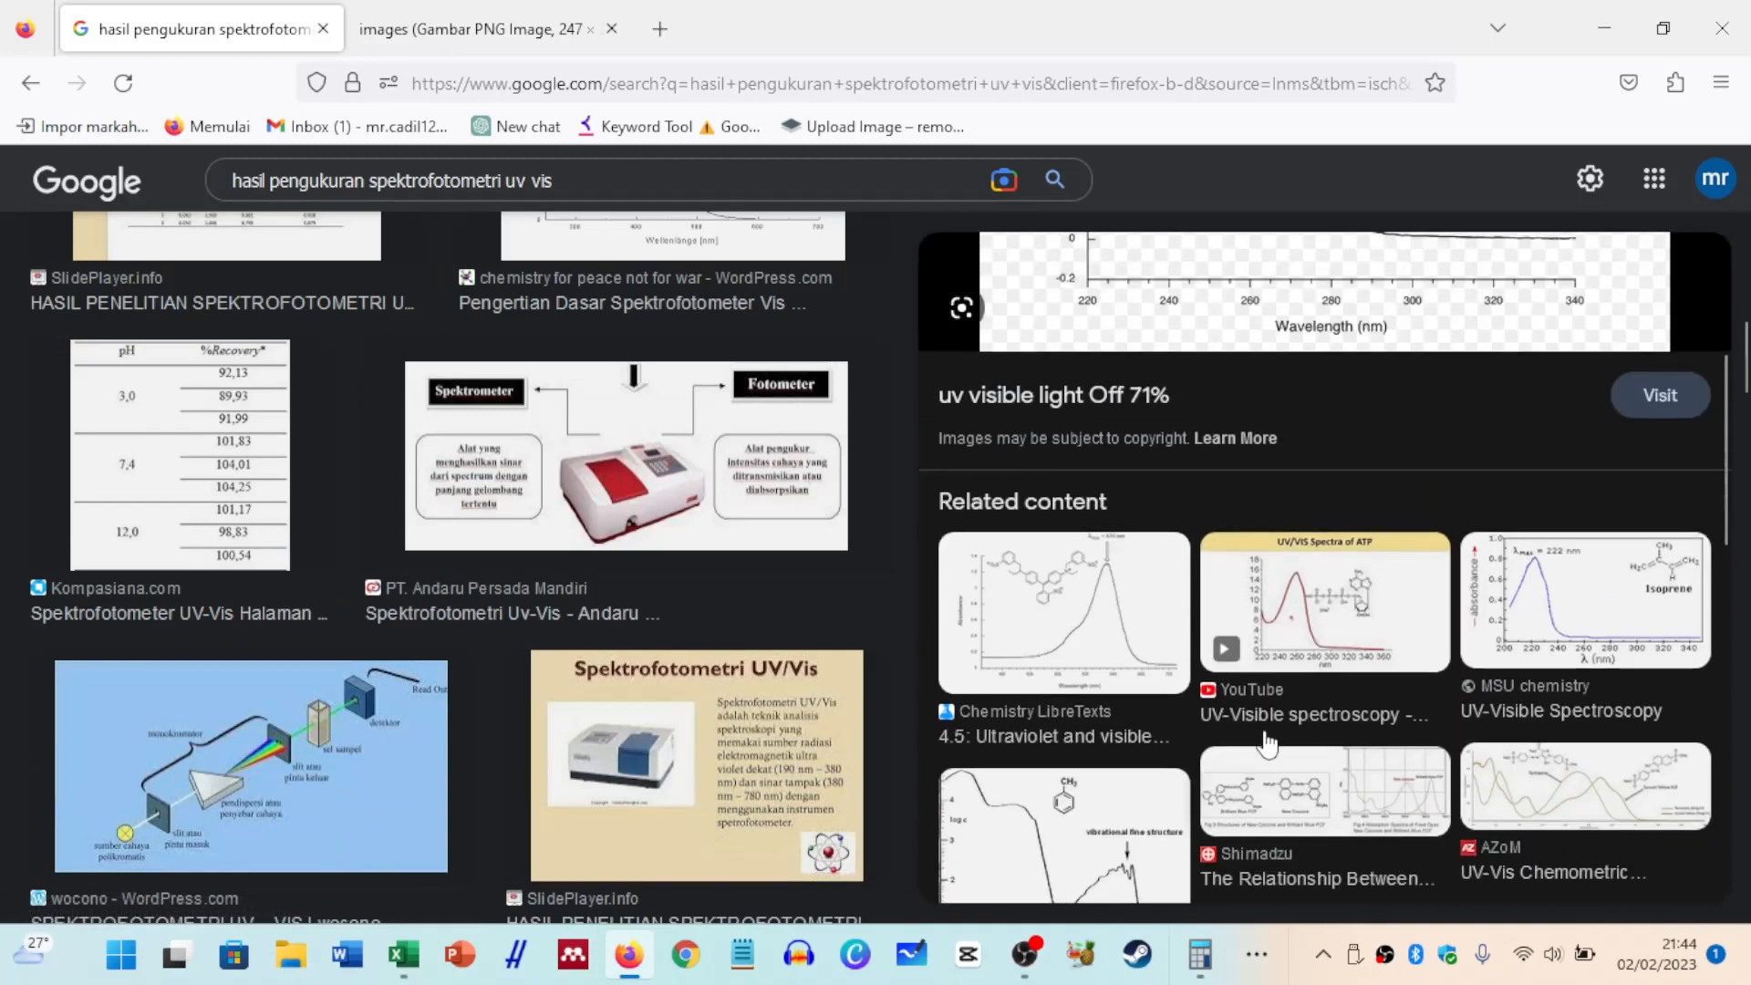
{"action": "scroll", "coordinate": [1268, 743], "scroll_direction": "down", "scroll_amount": 1}
{"action": "scroll", "coordinate": [1267, 743], "scroll_direction": "down", "scroll_amount": 6}
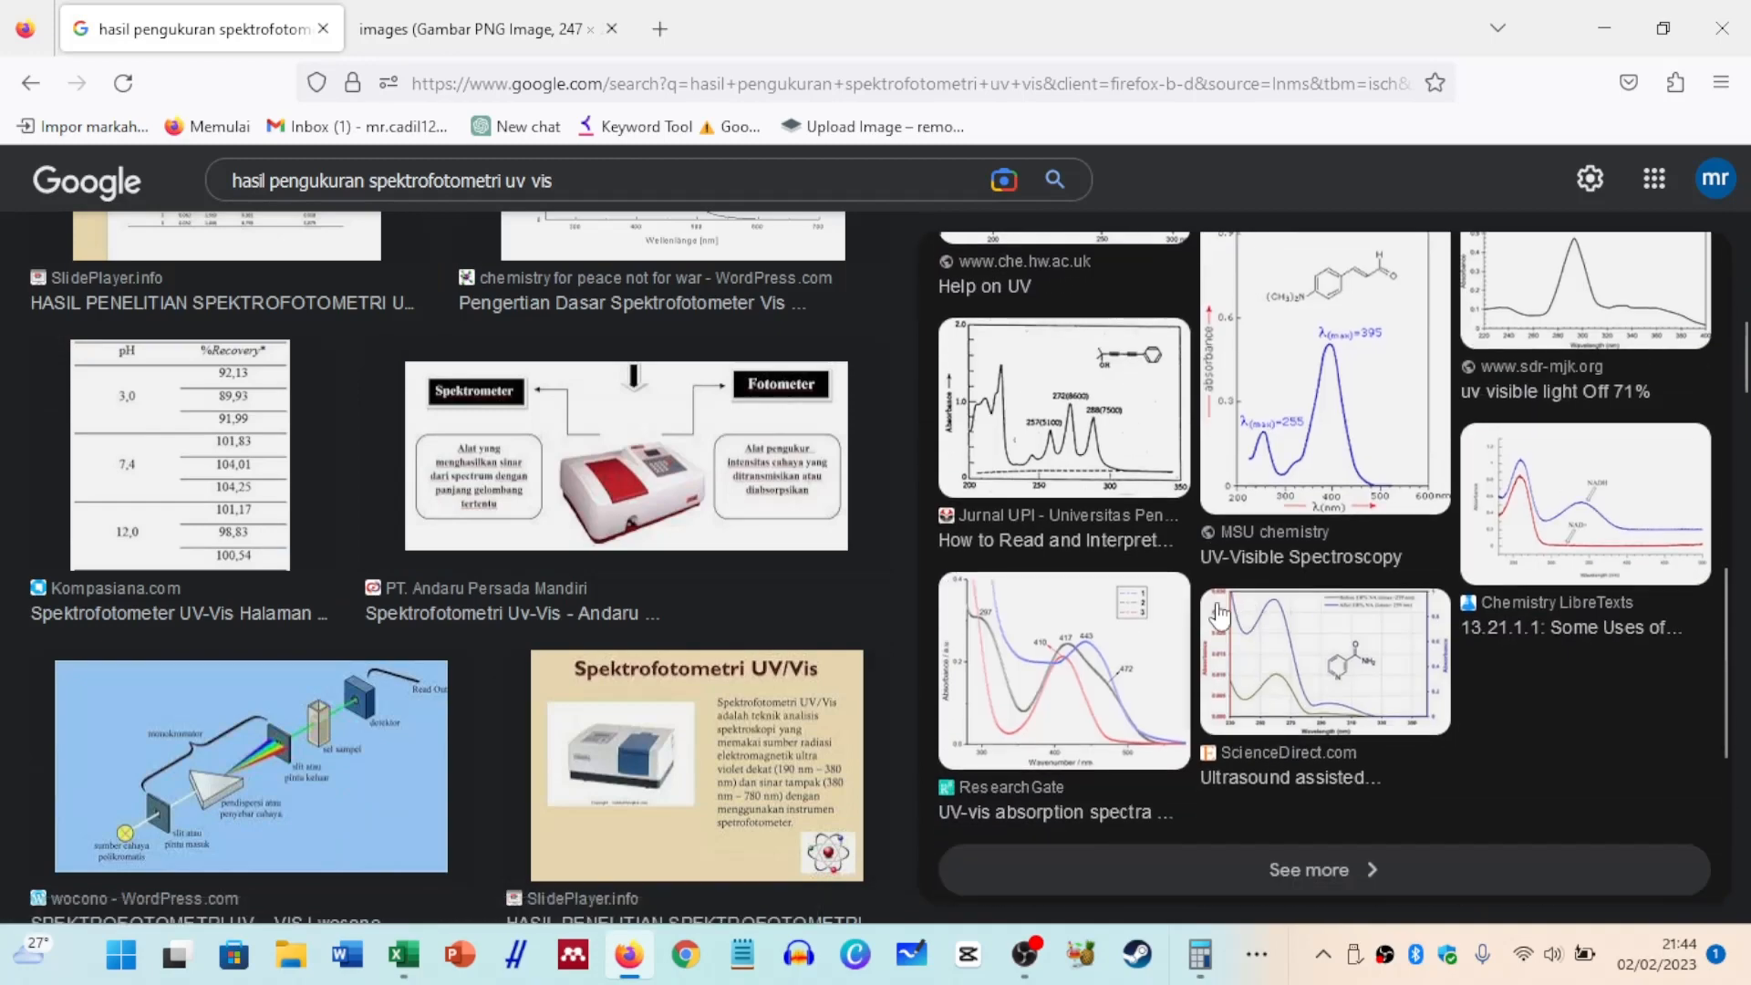
{"action": "left_click", "coordinate": [1097, 439]}
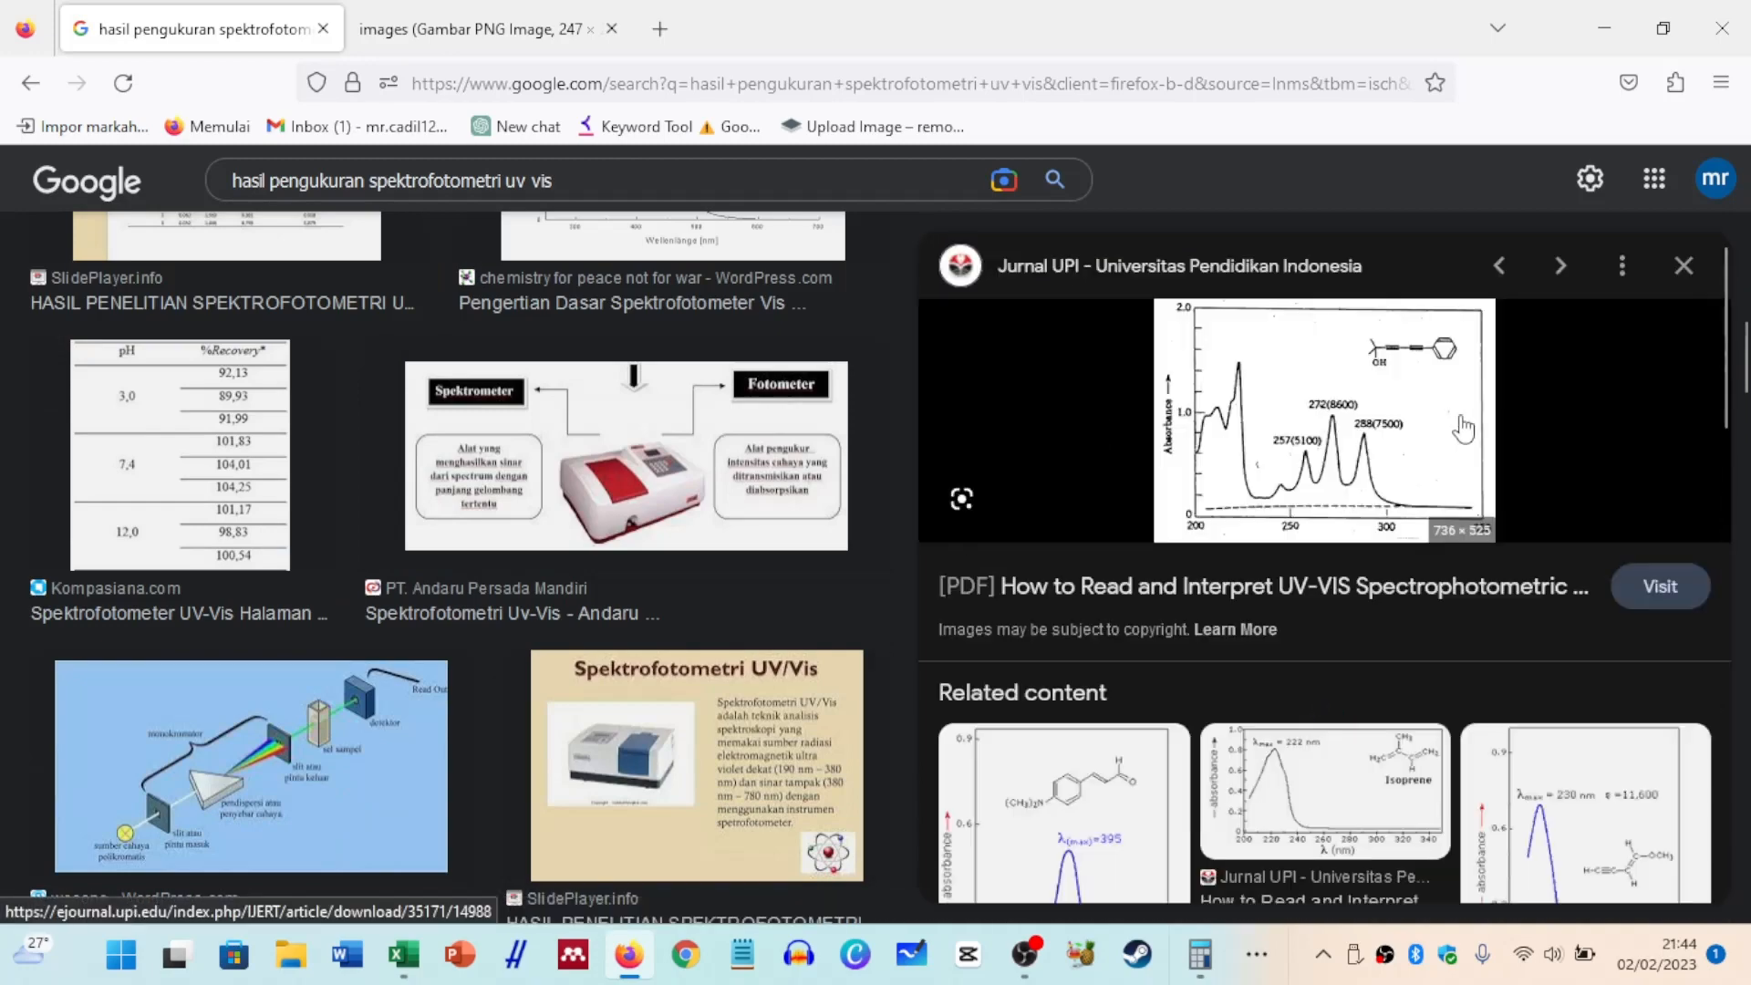